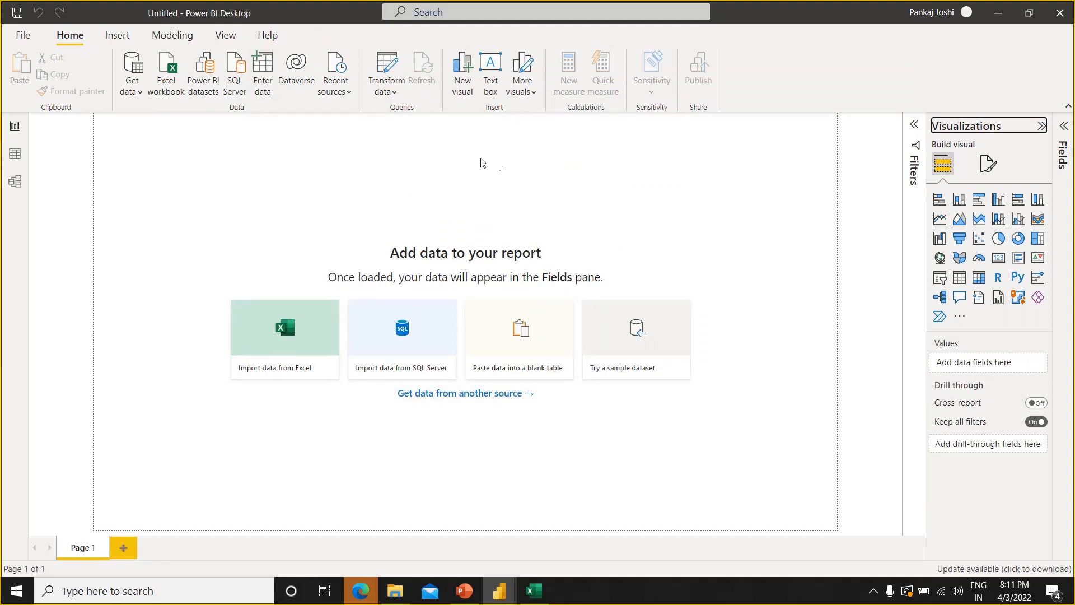
Add a second report page, and expand the Filters and Fields panes on Page 1
click(133, 548)
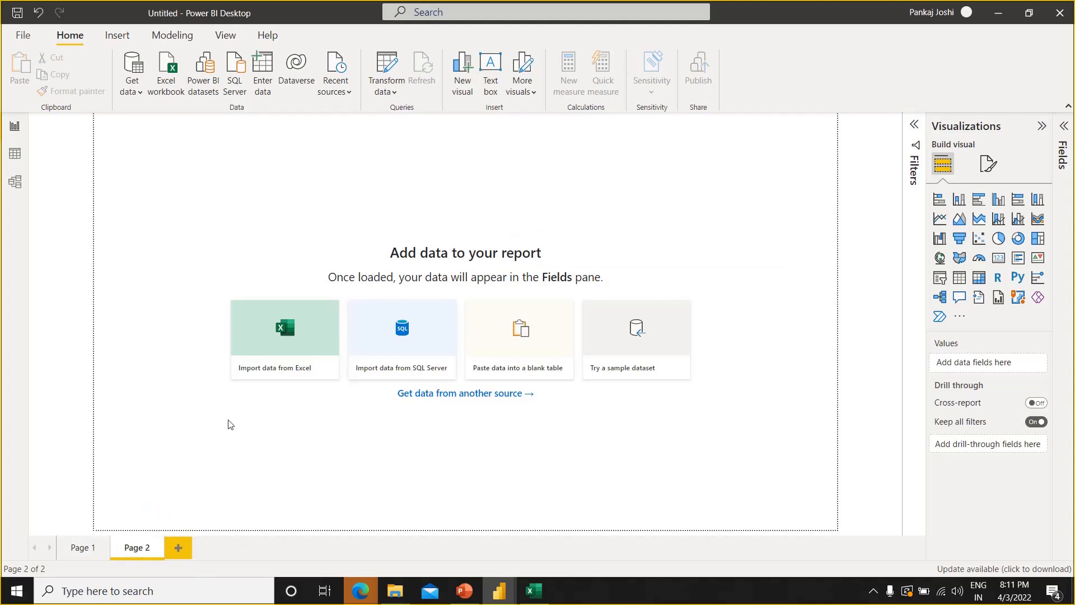
click(94, 548)
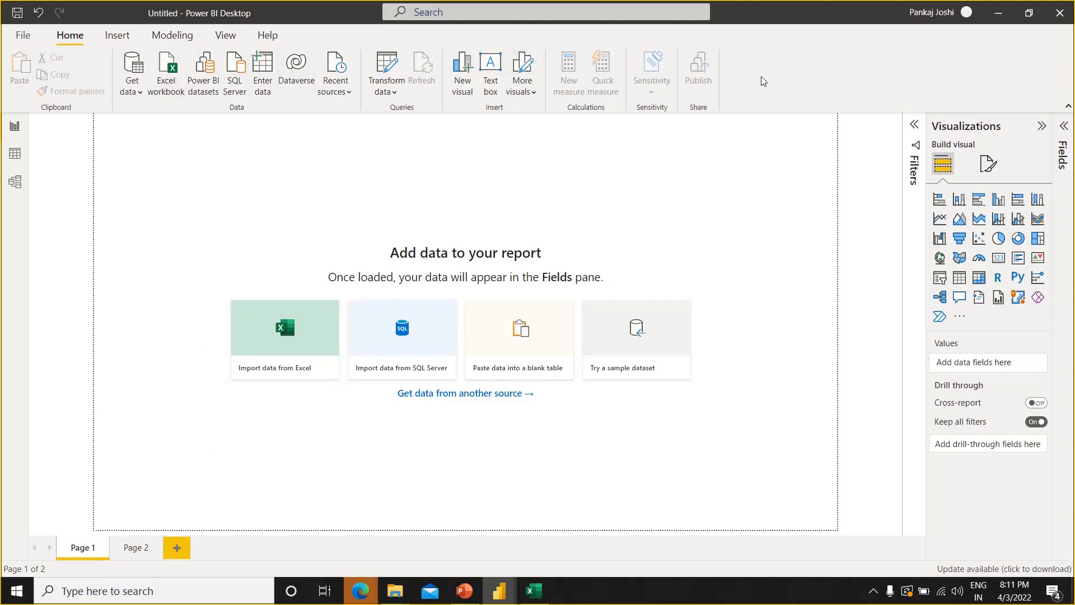
click(915, 136)
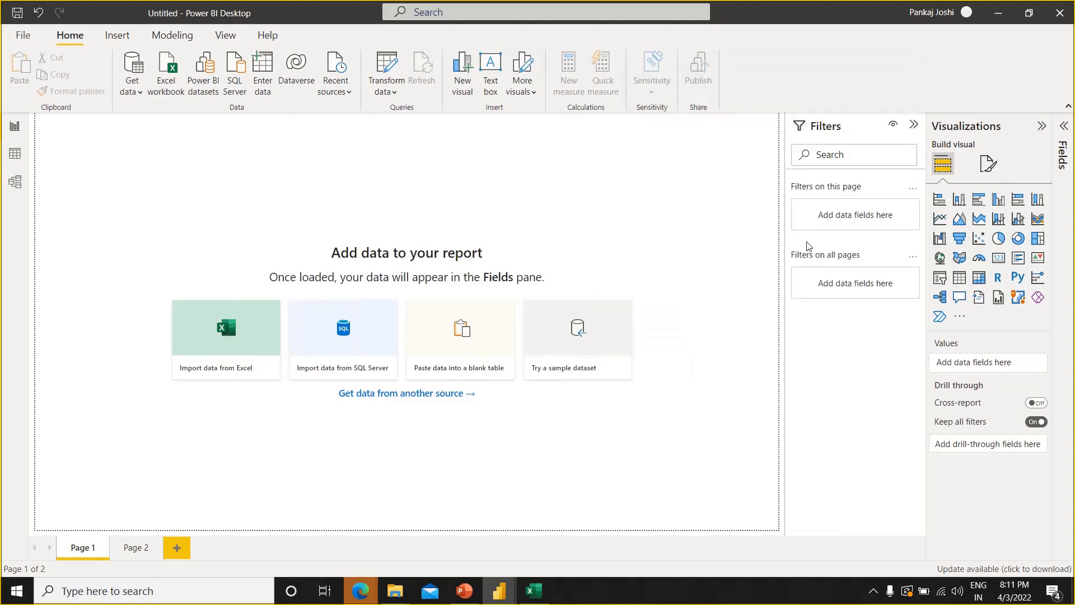
click(1064, 132)
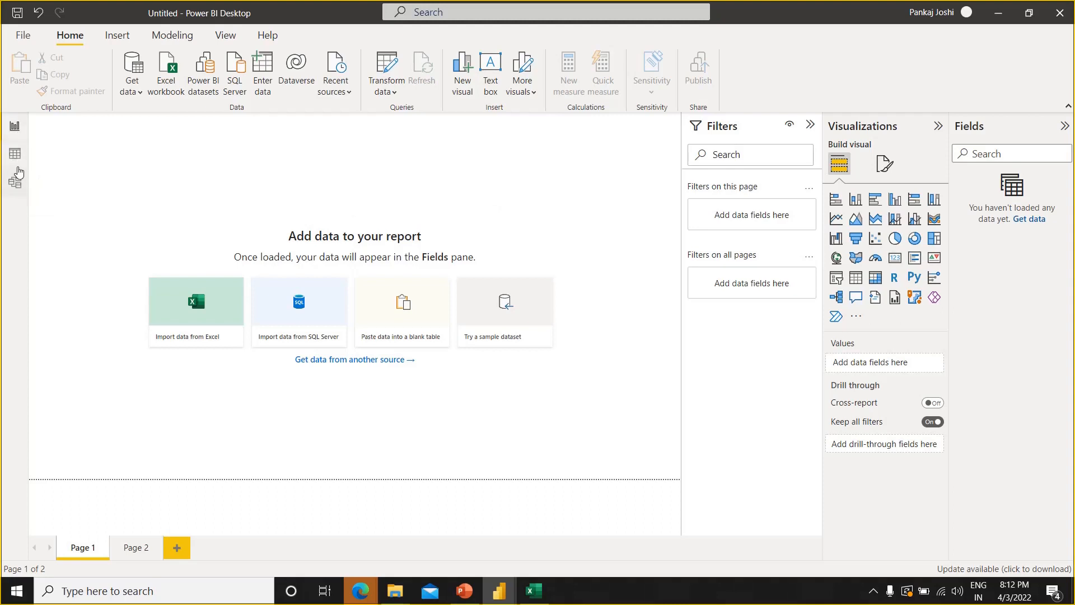
Look at the Data view and the Model view, and return to the Report view
click(21, 136)
click(20, 164)
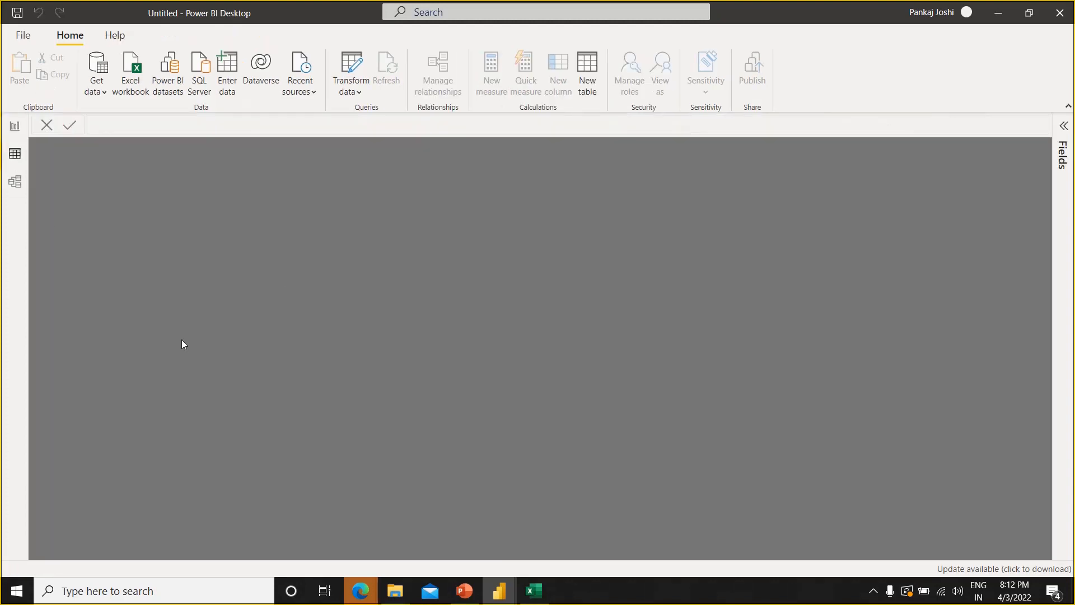
click(21, 189)
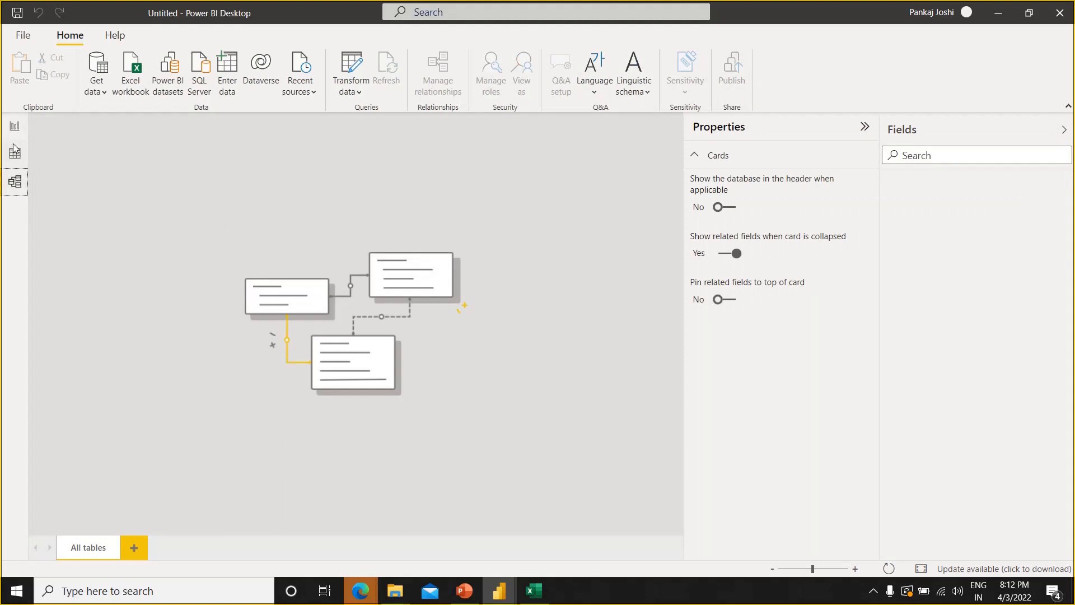
click(122, 218)
click(15, 126)
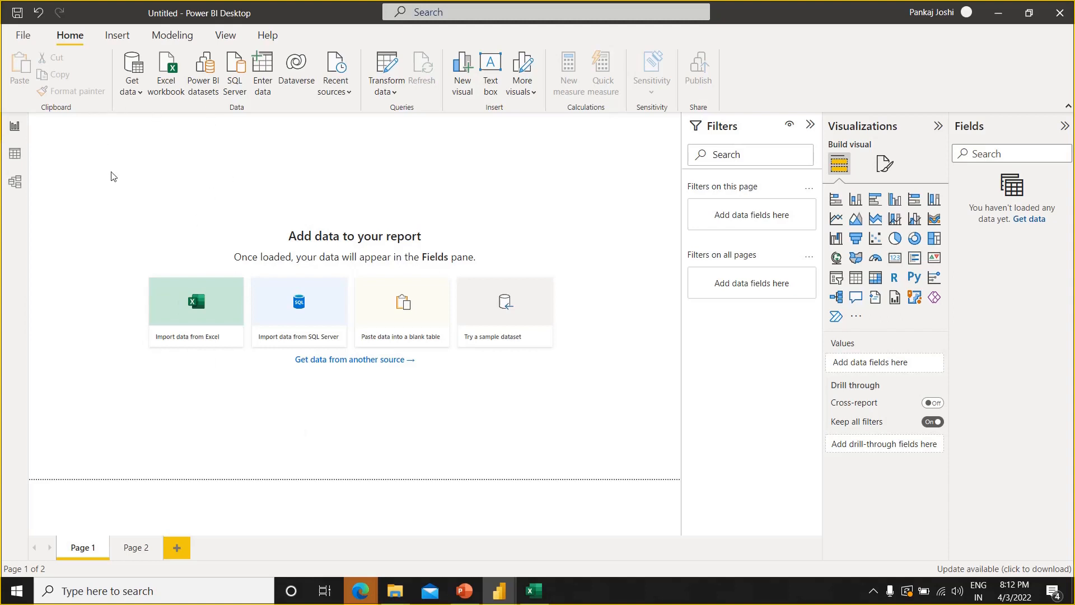
Connect to the .xlsx workbook 001 - Data in the Power BI folder as an Excel data source
click(133, 96)
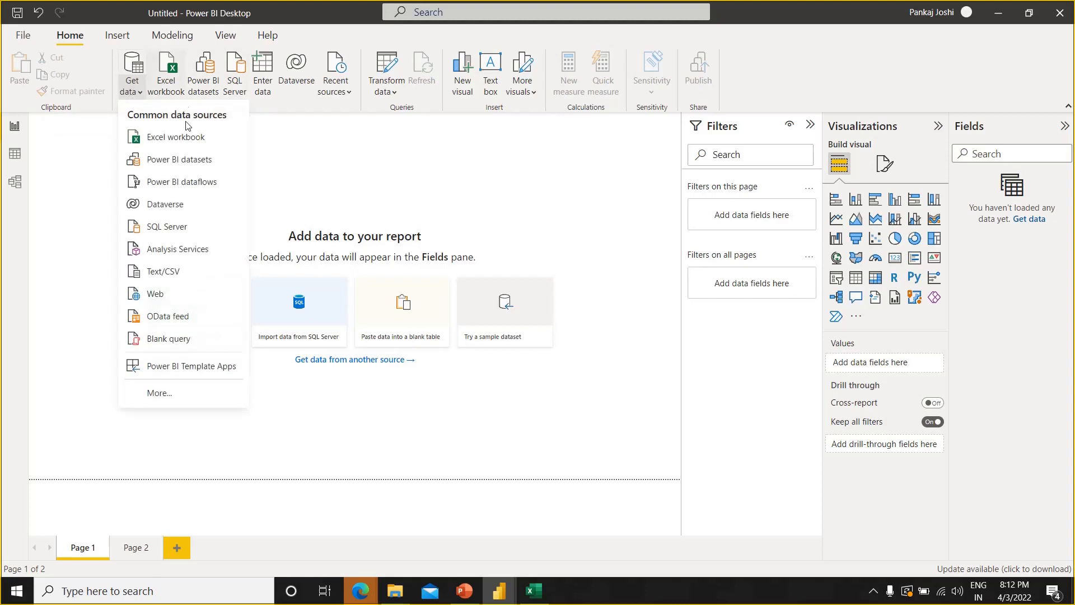
click(194, 138)
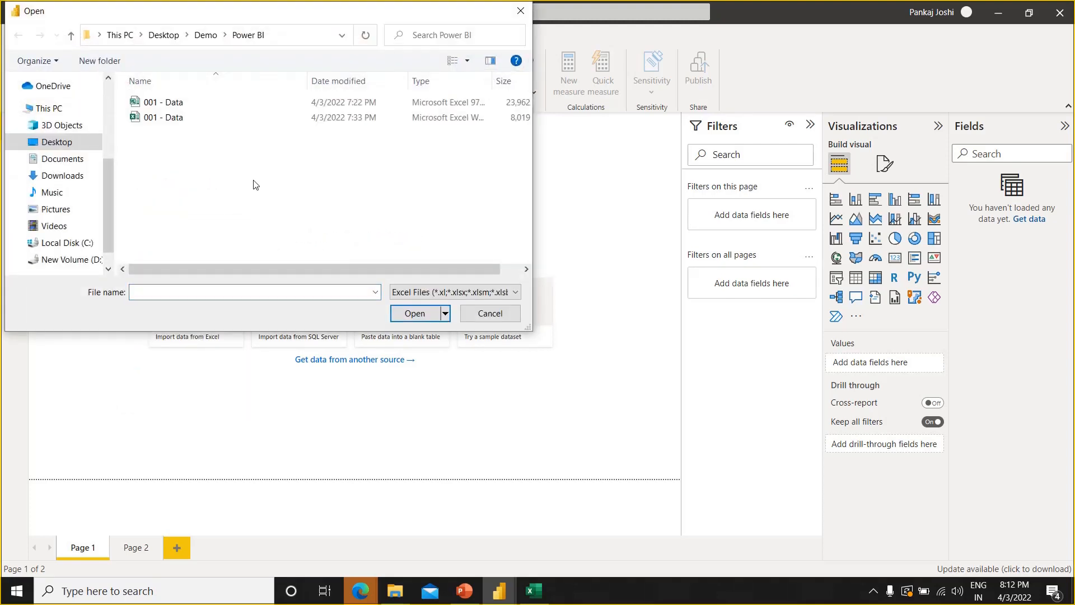
click(196, 117)
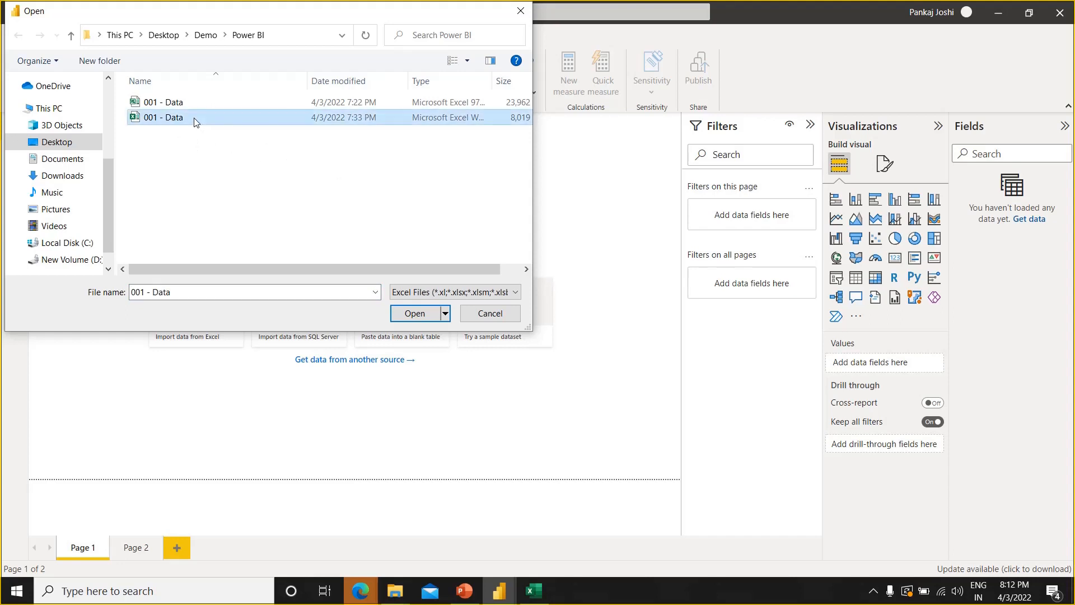
click(421, 313)
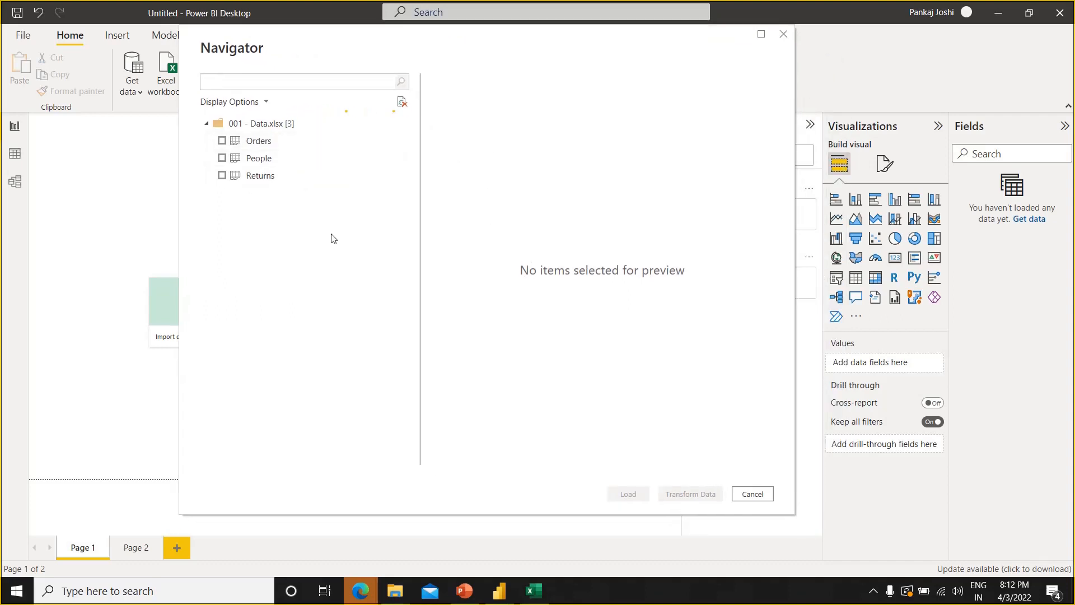
Select the Orders, People and Returns sheets and open them in Power Query Editor for transformation
click(223, 141)
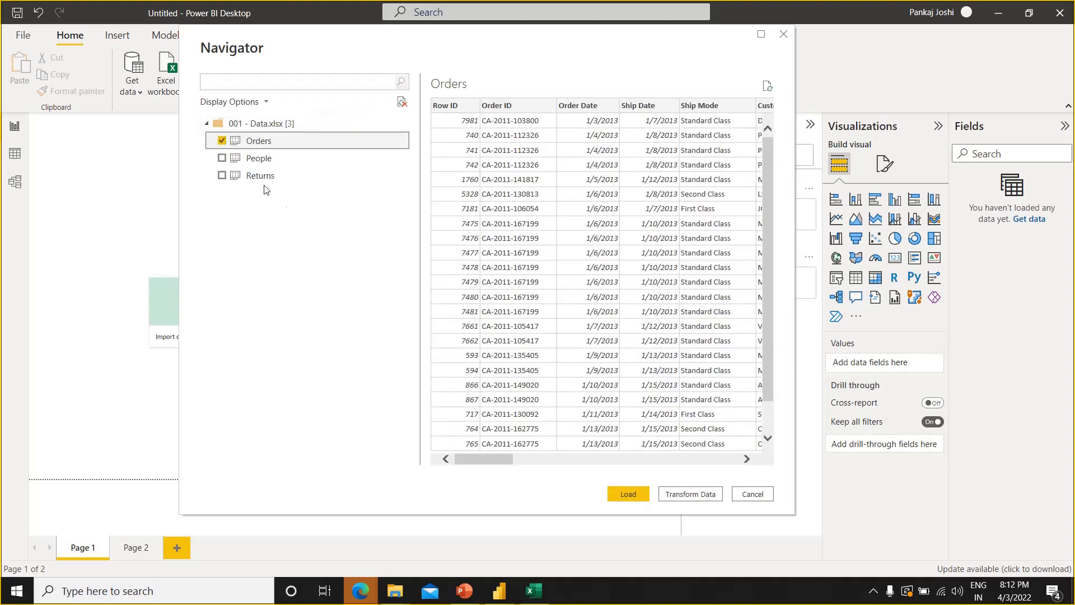
click(249, 159)
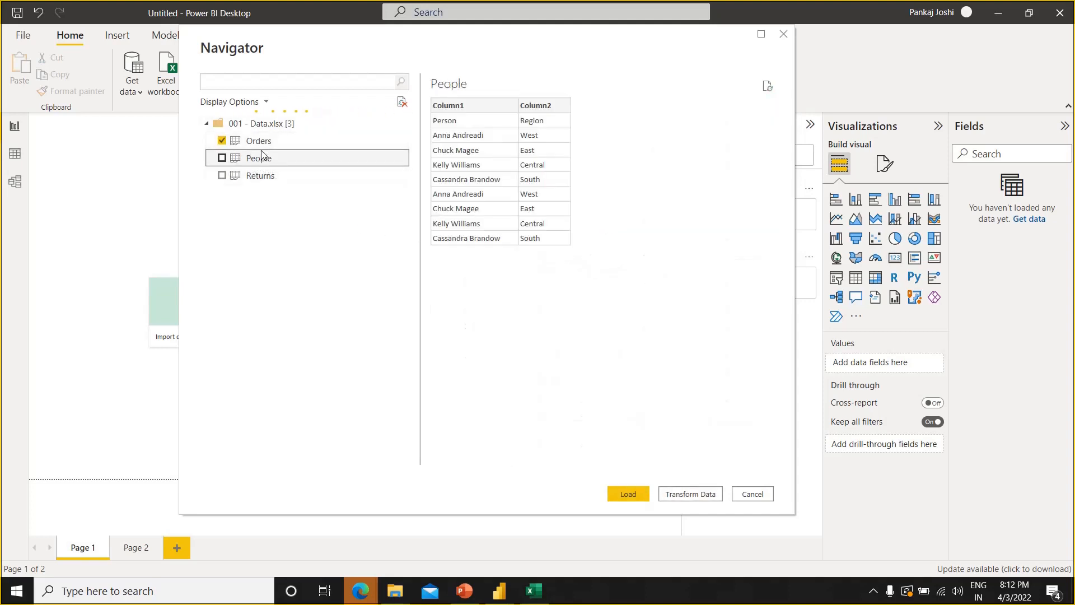
click(222, 159)
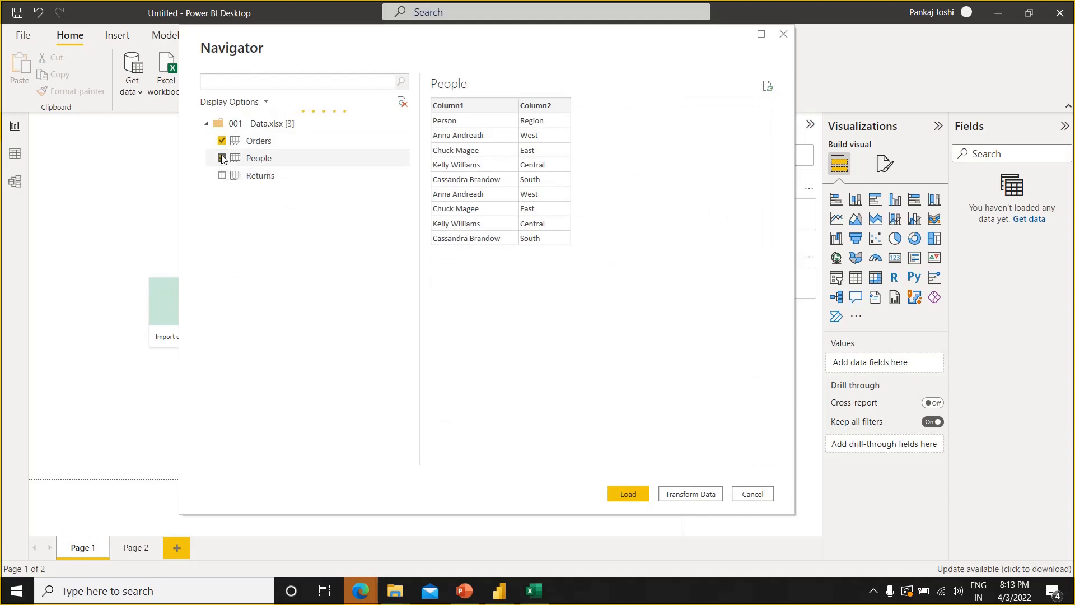
click(228, 180)
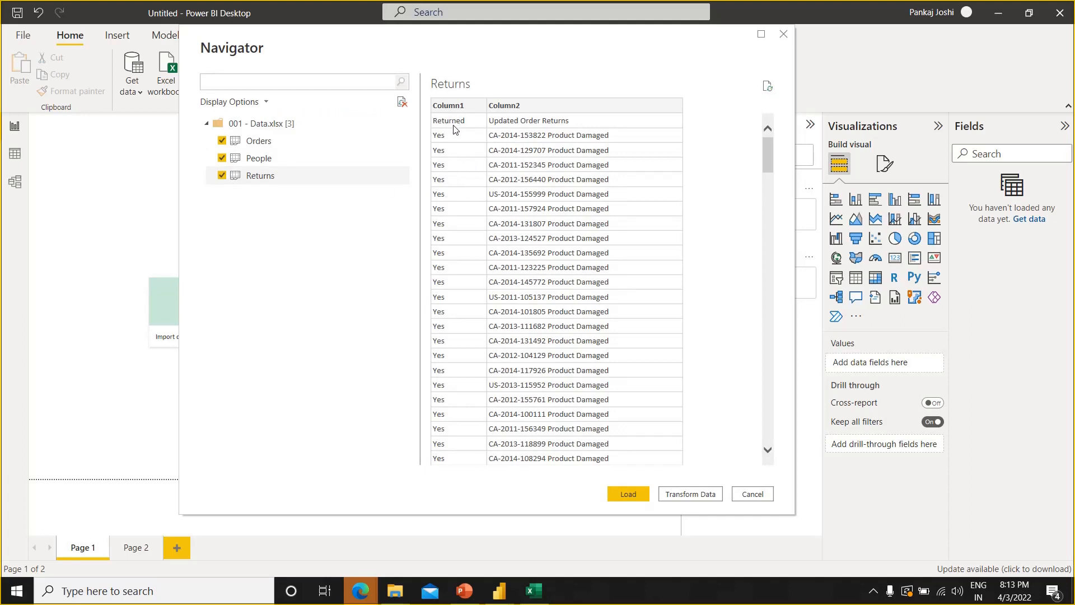
click(278, 164)
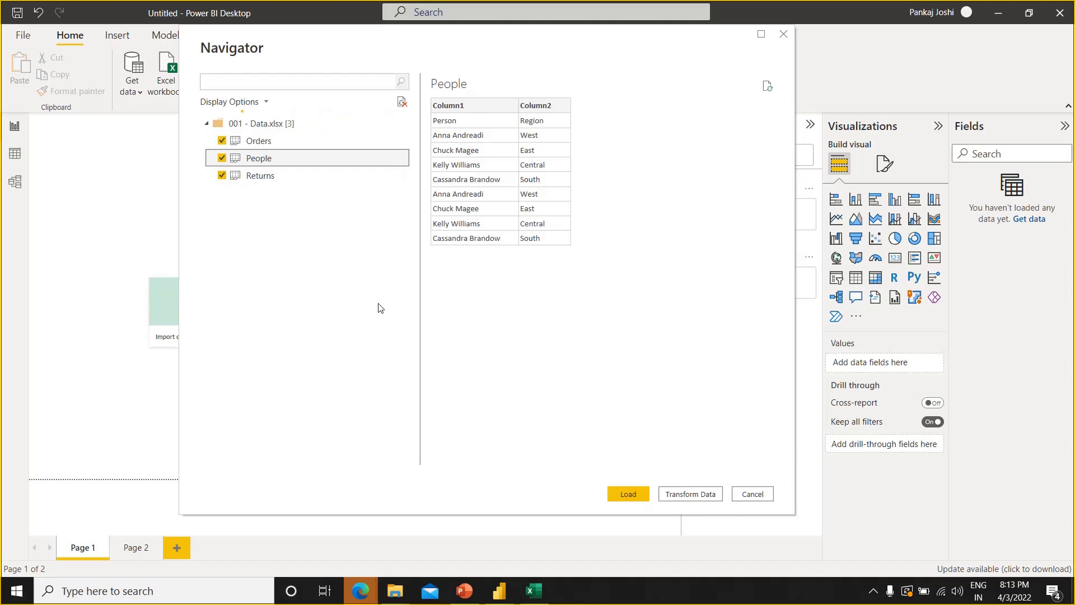
click(692, 495)
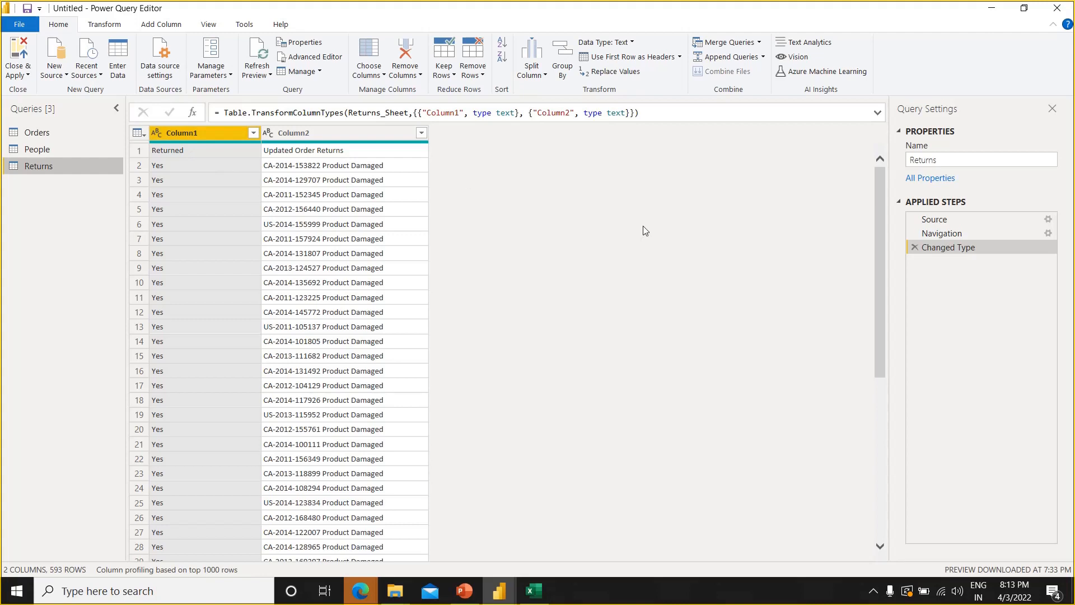
click(656, 115)
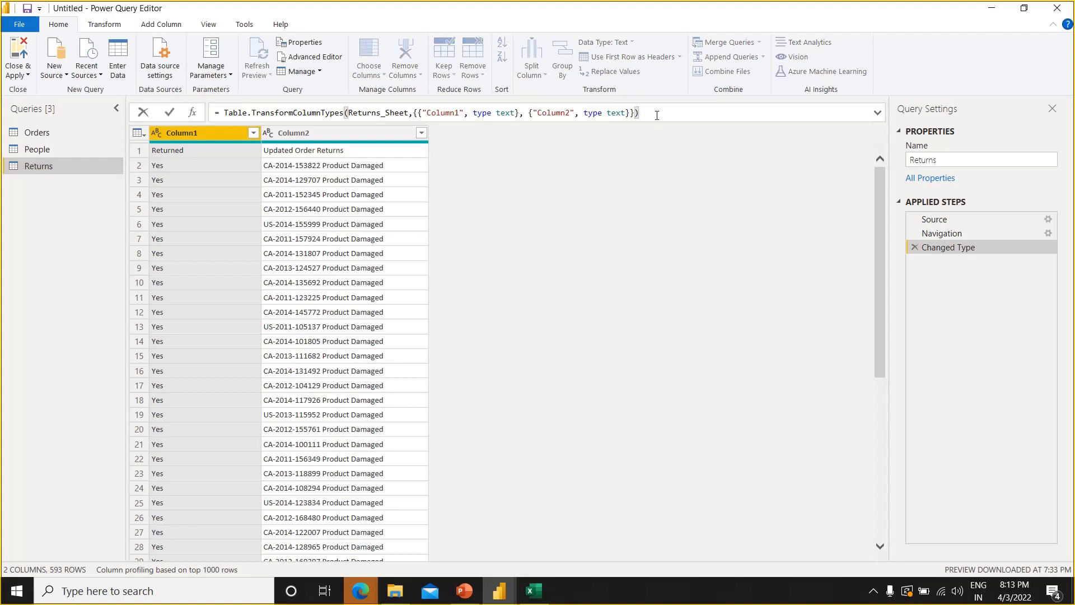
key(ctrl+shift+Left)
key(ctrl+shift+Left)
key(ctrl+shift+Left)
key(ctrl+shift+Left)
key(ctrl+shift+Left)
key(ctrl+shift+Left)
key(ctrl+shift+Left)
key(ctrl+shift+Left)
key(ctrl+shift+Left)
key(ctrl+shift+Left)
key(ctrl+shift+Left)
key(ctrl+shift+Left)
key(ctrl+shift+Left)
key(ctrl+shift+Left)
key(ctrl+shift+Left)
key(ctrl+shift+Left)
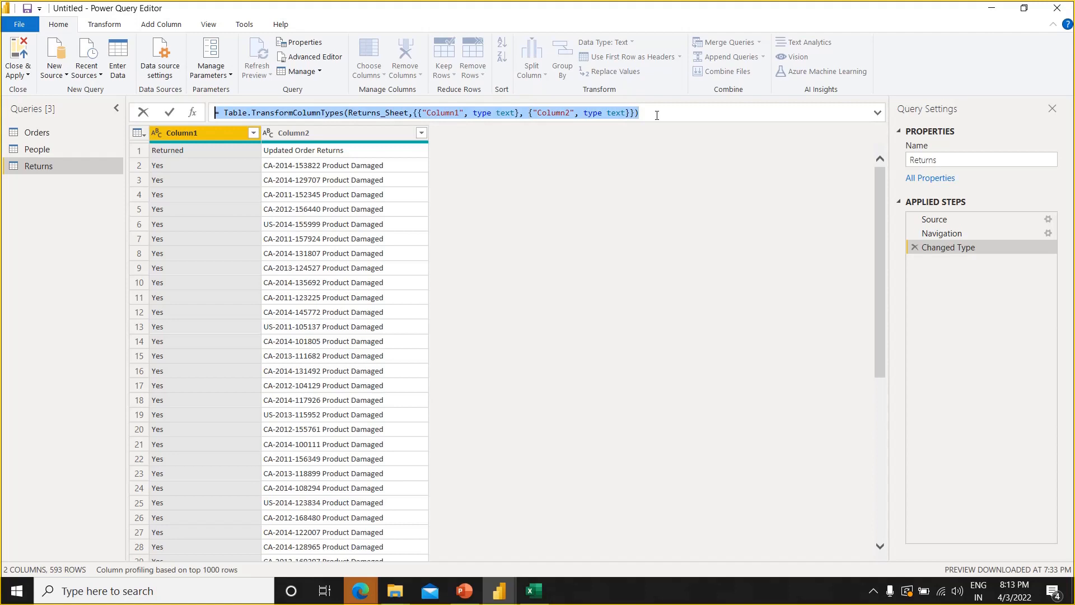
key(ctrl+shift+Right)
key(shift+Left)
key(shift+Left)
key(shift+Left)
click(616, 183)
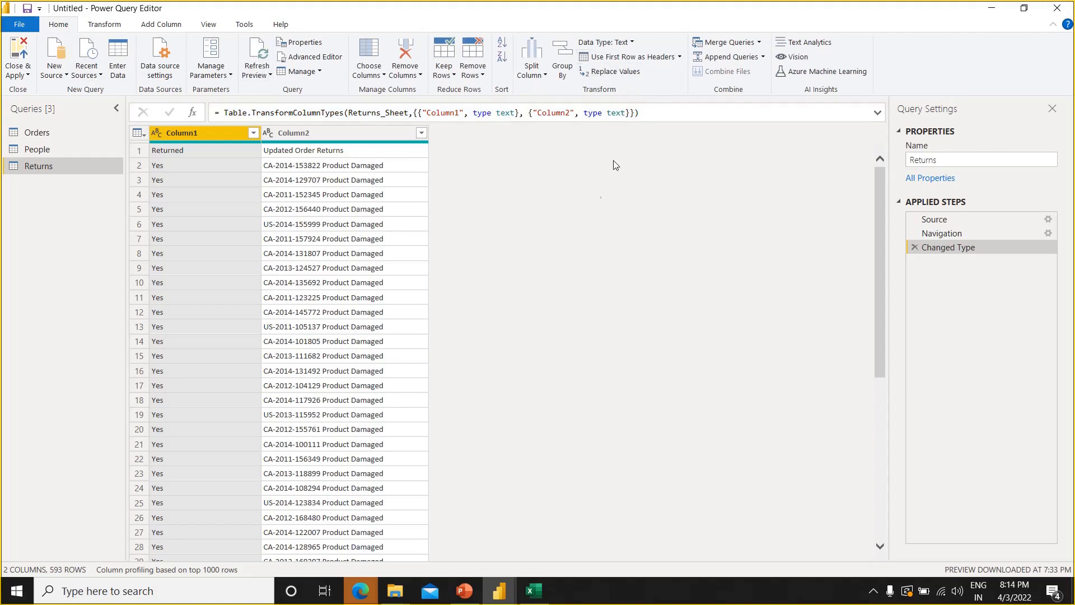
Promote the first row of the Returns query to column headers
click(641, 57)
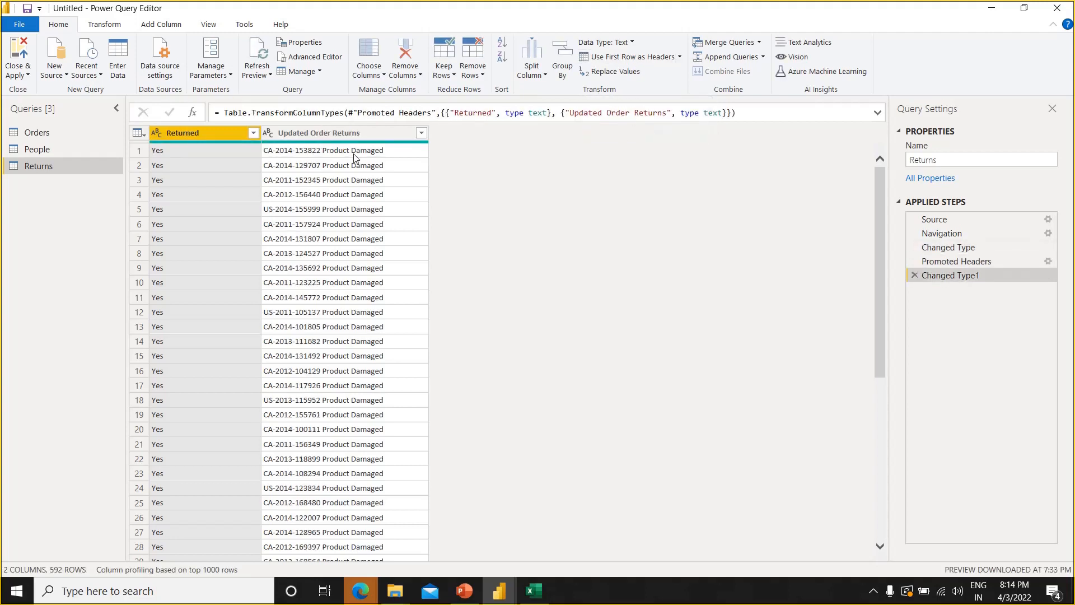
Cut the Changed Type formula of the People query and write an empty let … in expression in its place
click(95, 147)
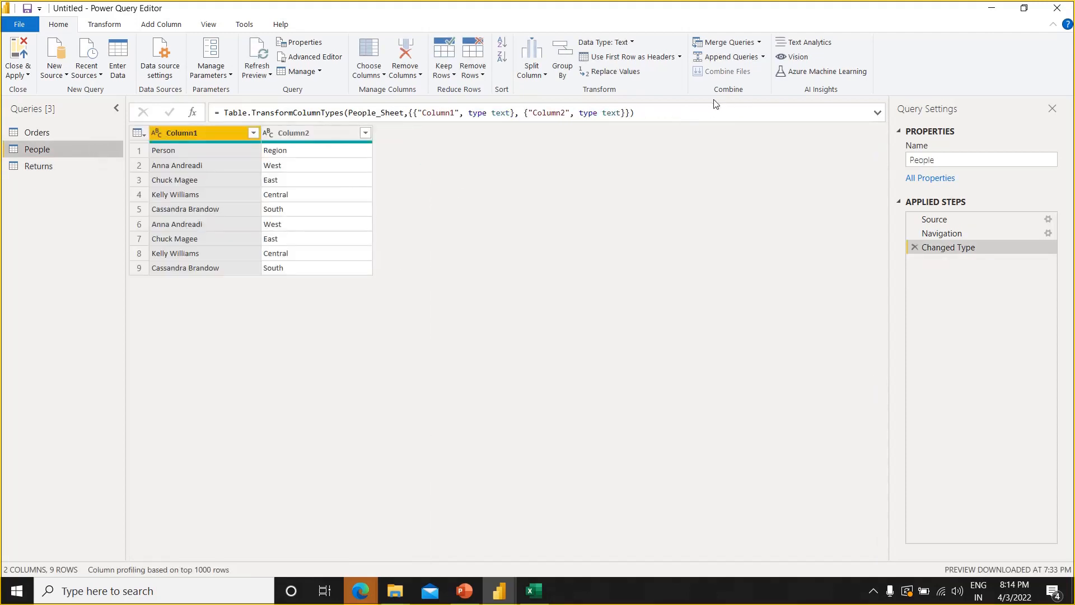
click(692, 116)
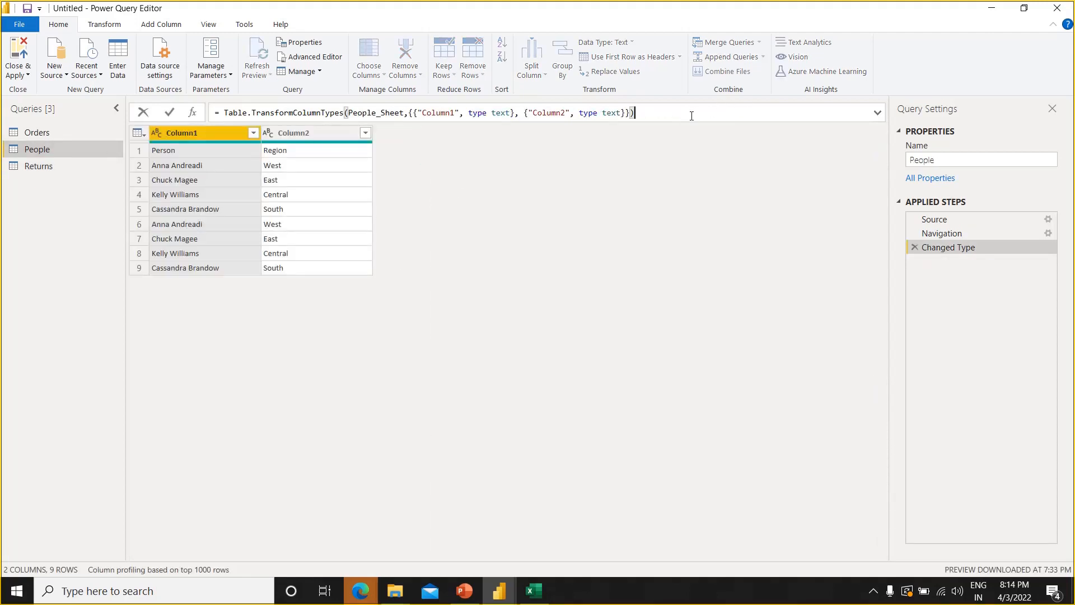
key(ctrl+shift+Left)
key(ctrl+shift+Left)
key(ctrl+shift+Left)
key(ctrl+shift+Left)
key(ctrl+shift+Left)
key(ctrl+shift+Left)
key(ctrl+shift+Left)
key(ctrl+shift+Left)
key(ctrl+shift+Left)
key(ctrl+shift+Left)
key(ctrl+shift+Left)
key(ctrl+shift+Left)
key(ctrl+shift+Left)
key(ctrl+shift+Left)
key(ctrl+c)
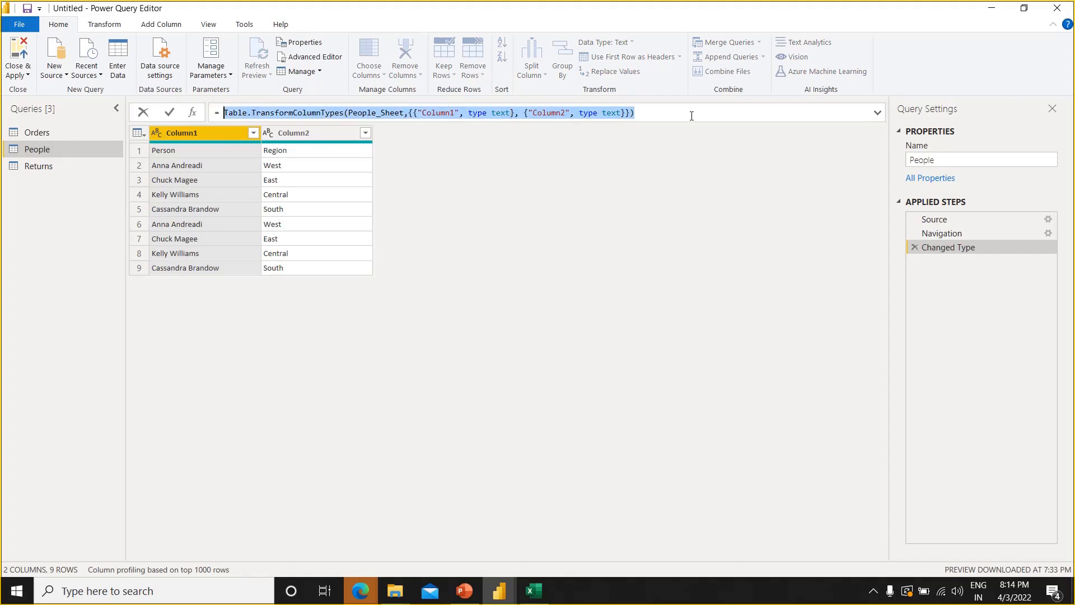
key(BackSpace)
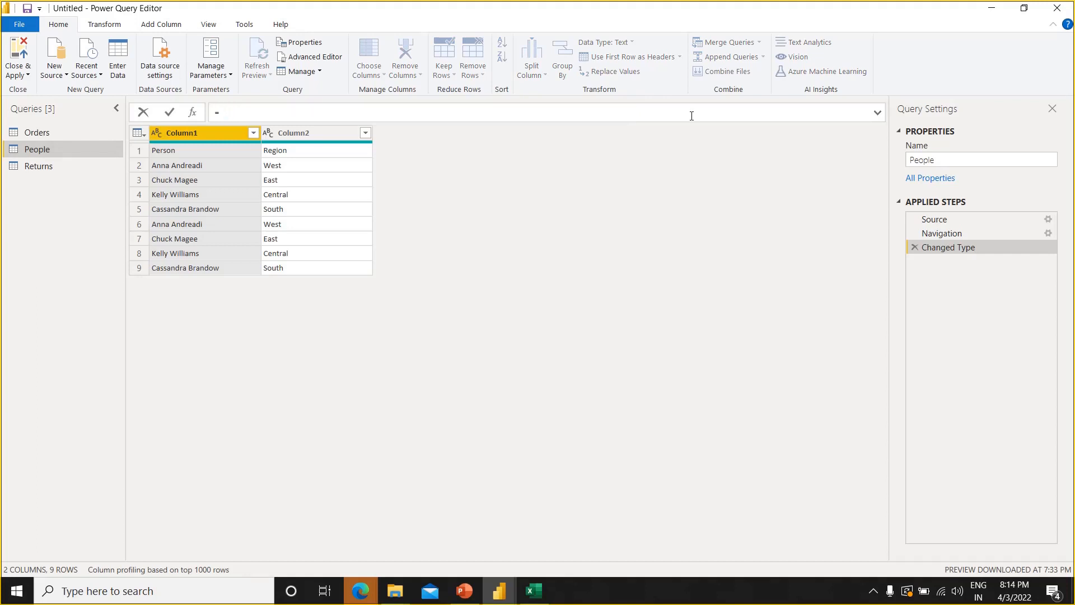
text(let)
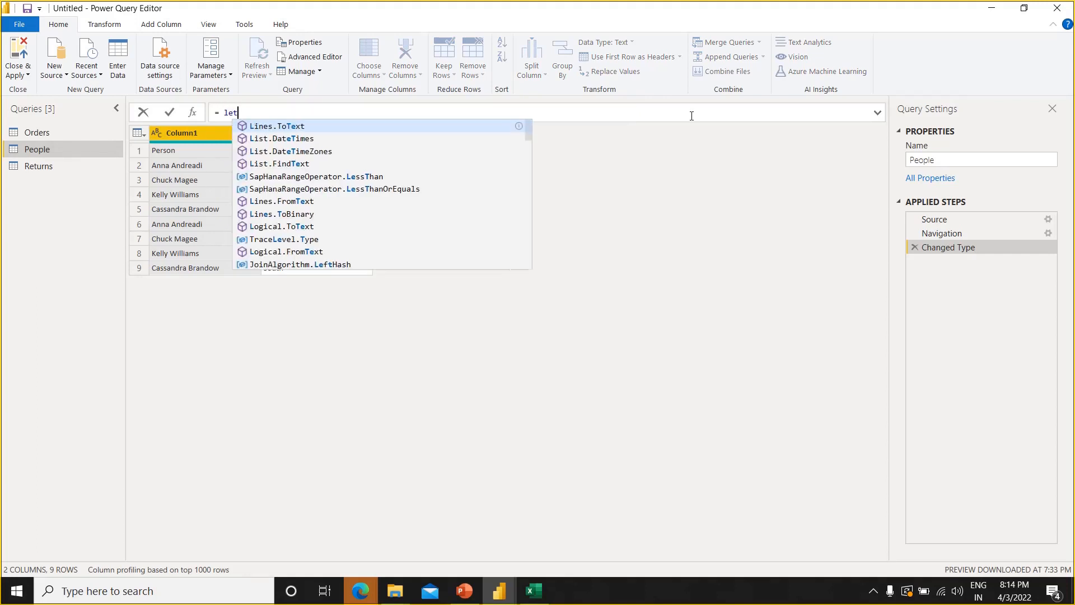
key(shift+Return)
text(in )
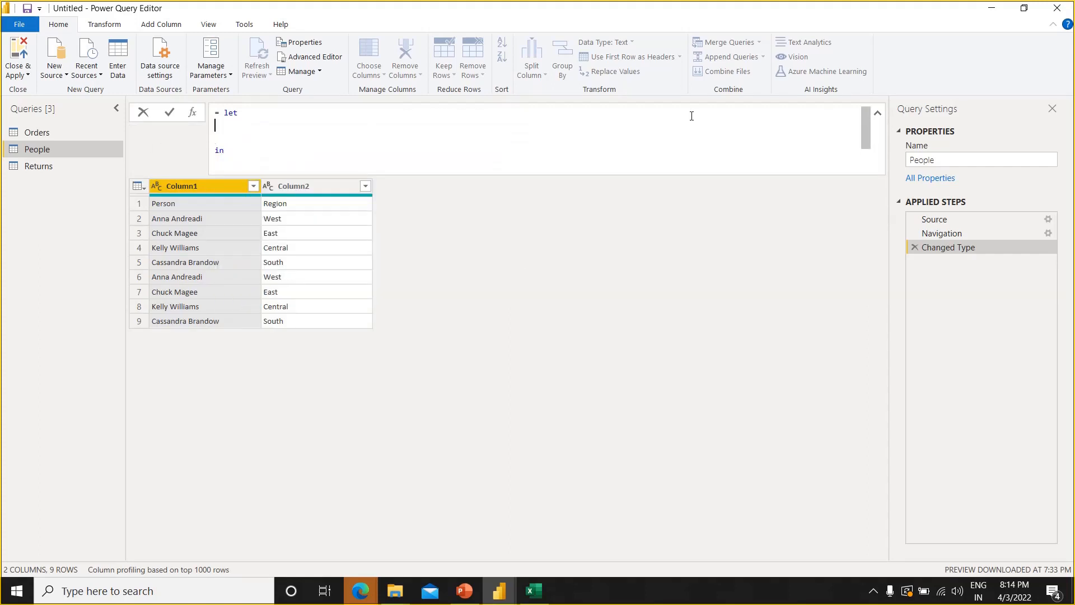
text(tbl1 =)
Define tbl1 inside the let block as the cut Table.TransformColumnTypes formula, ending with a comma
key(ctrl+v)
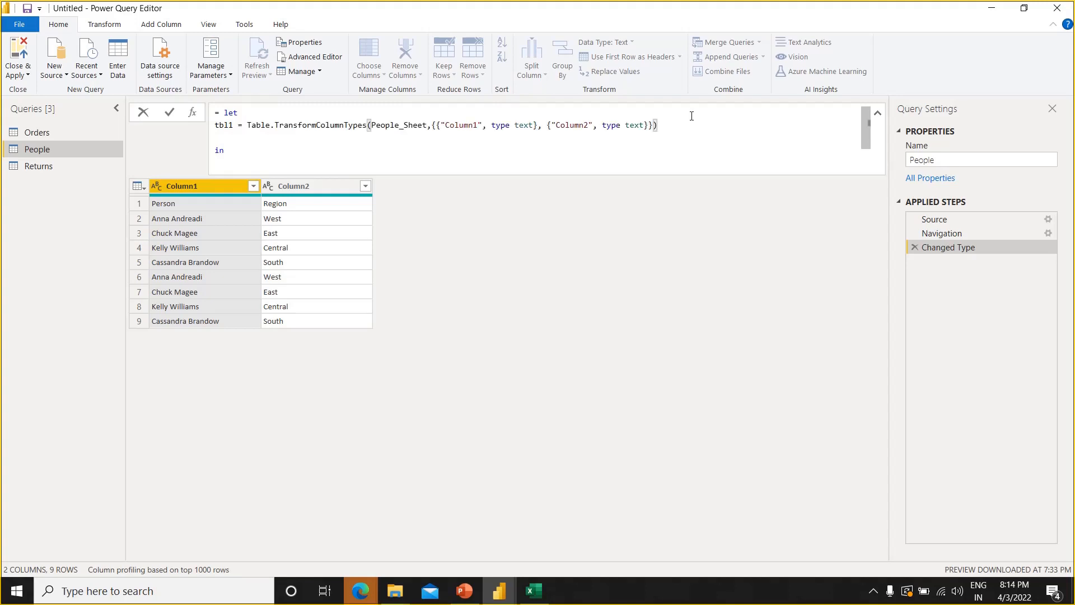
text(,)
Add a second variable to the let block: tbl2 = Table.PromoteHeaders(tbl1)
key(Return)
text(tbl)
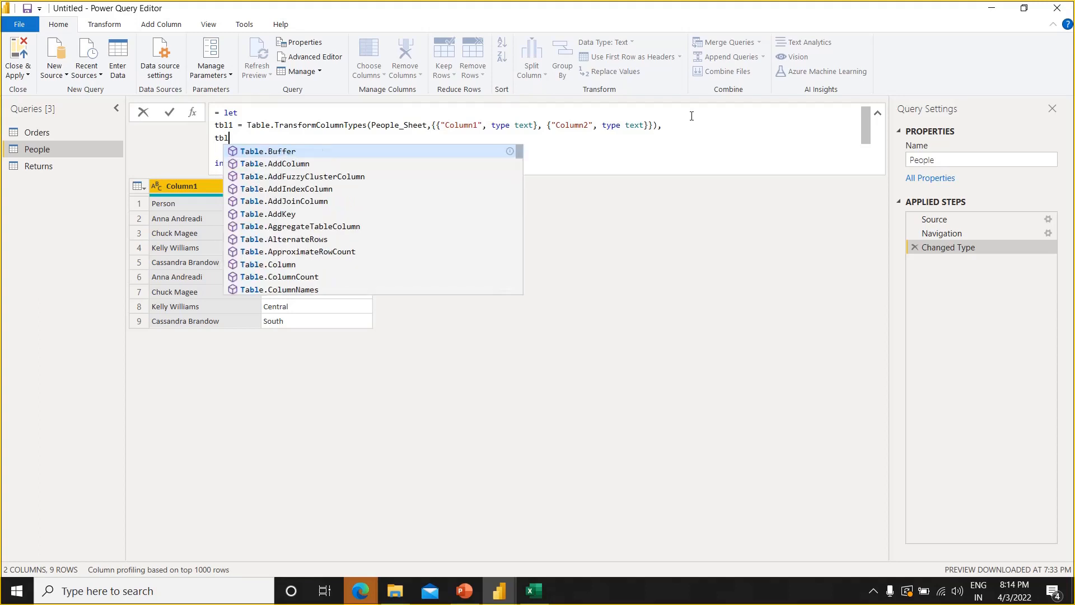
text(2 =)
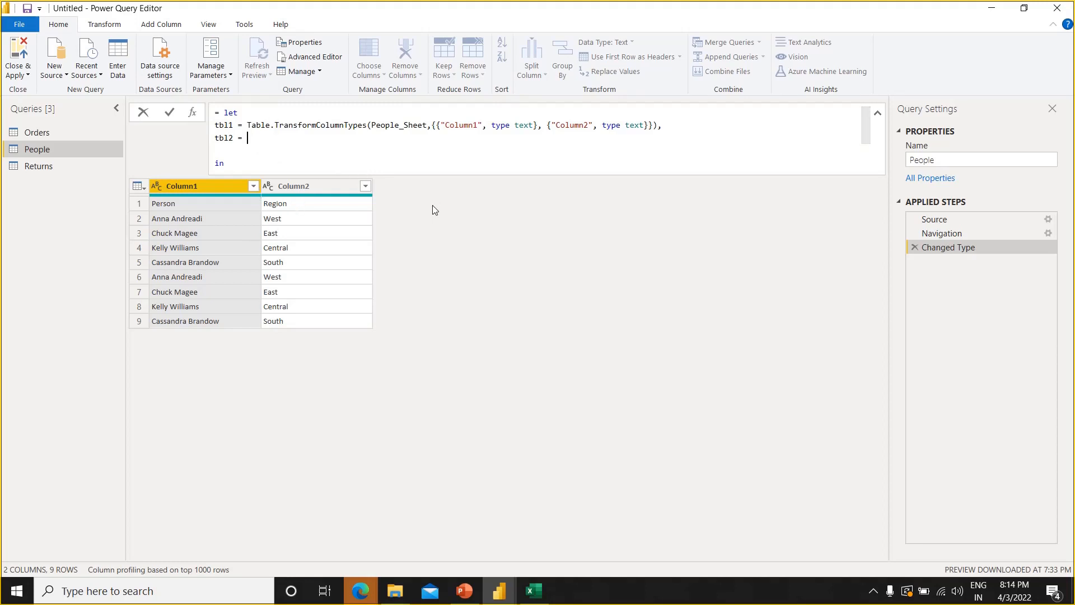
text(tab.prom)
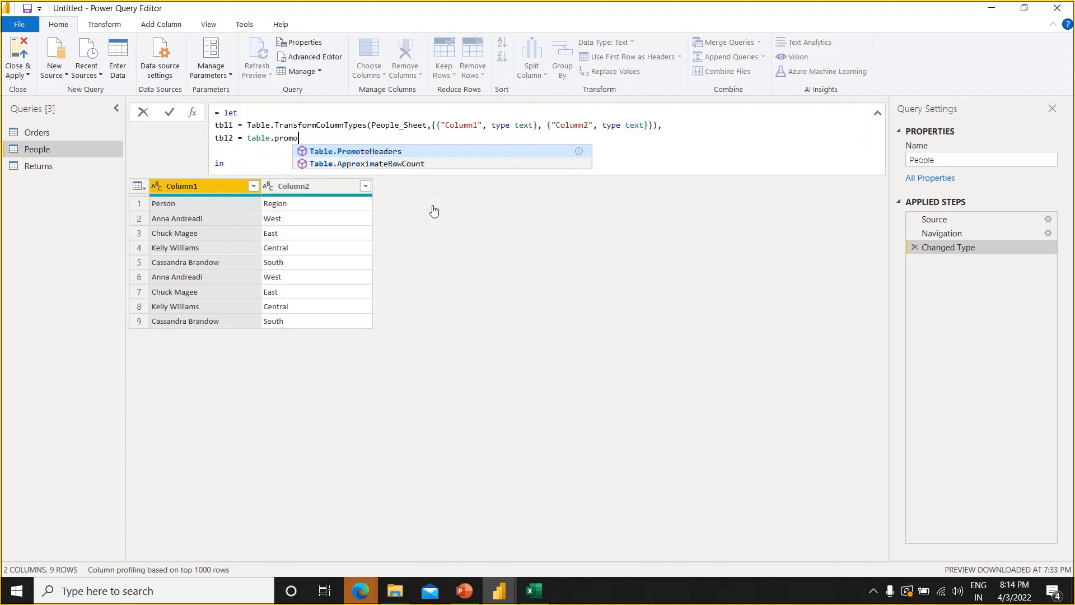
key(Tab)
text((tnl)
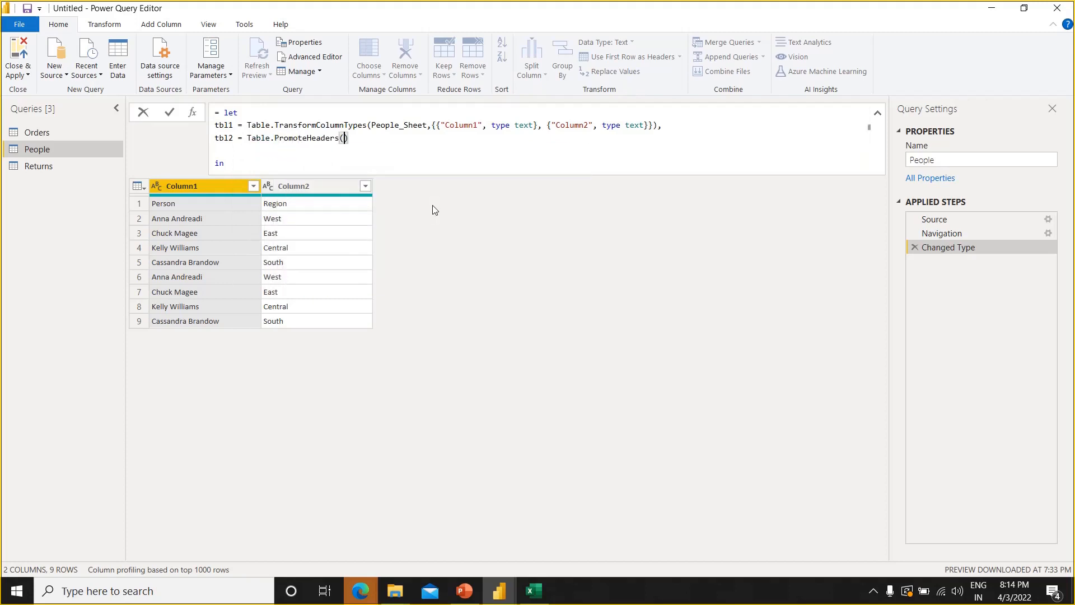
key(BackSpace)
key(BackSpace)
key(BackSpace)
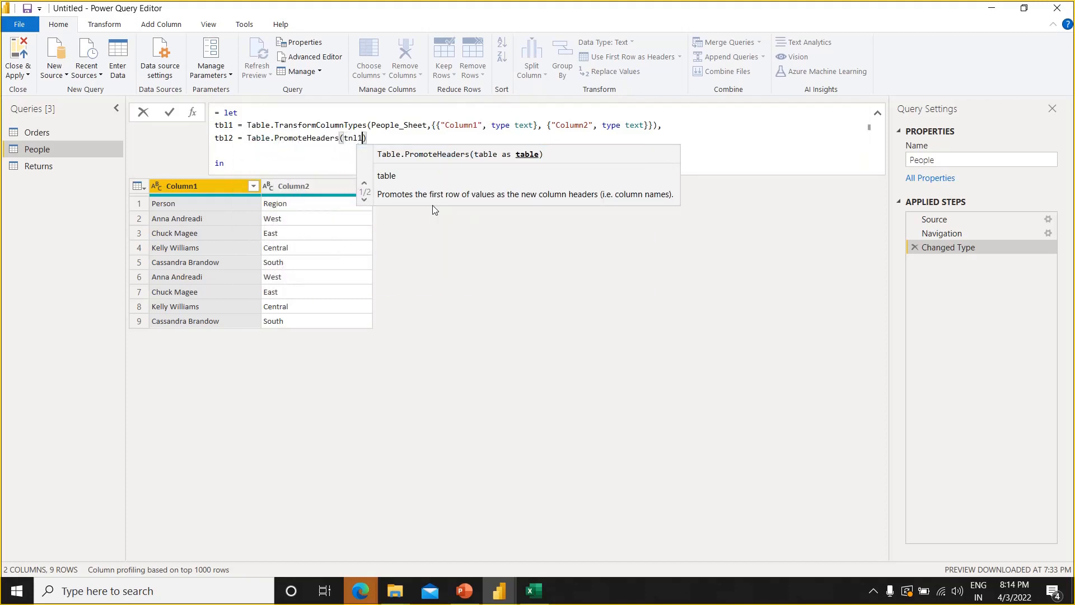
text(tbl1)
click(392, 140)
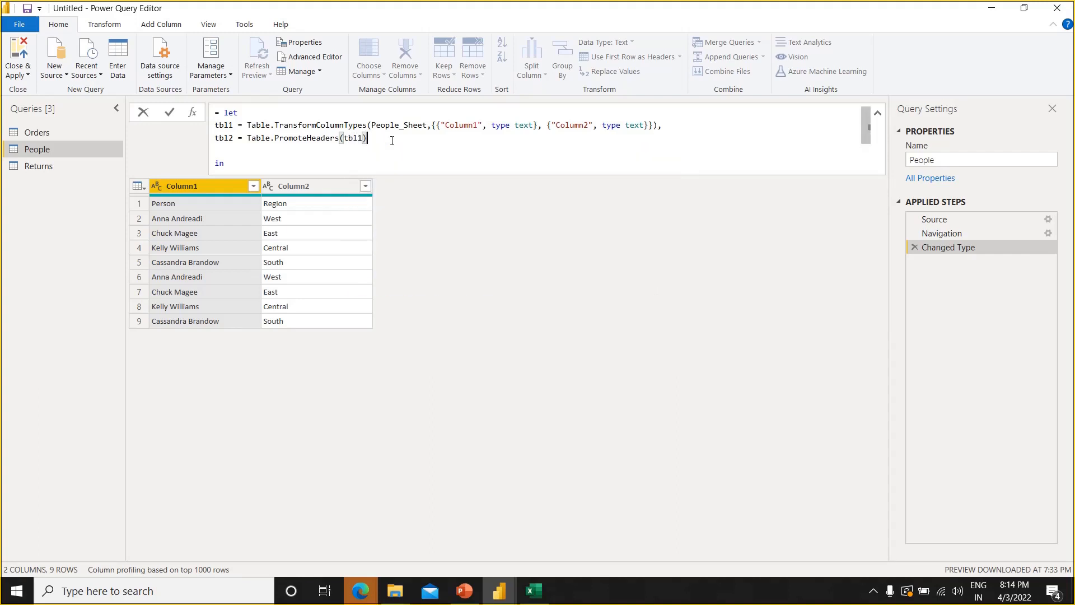
Return tbl2 after the in keyword of the People let expression and commit the formula
double_click(223, 140)
key(ctrl+c)
click(245, 163)
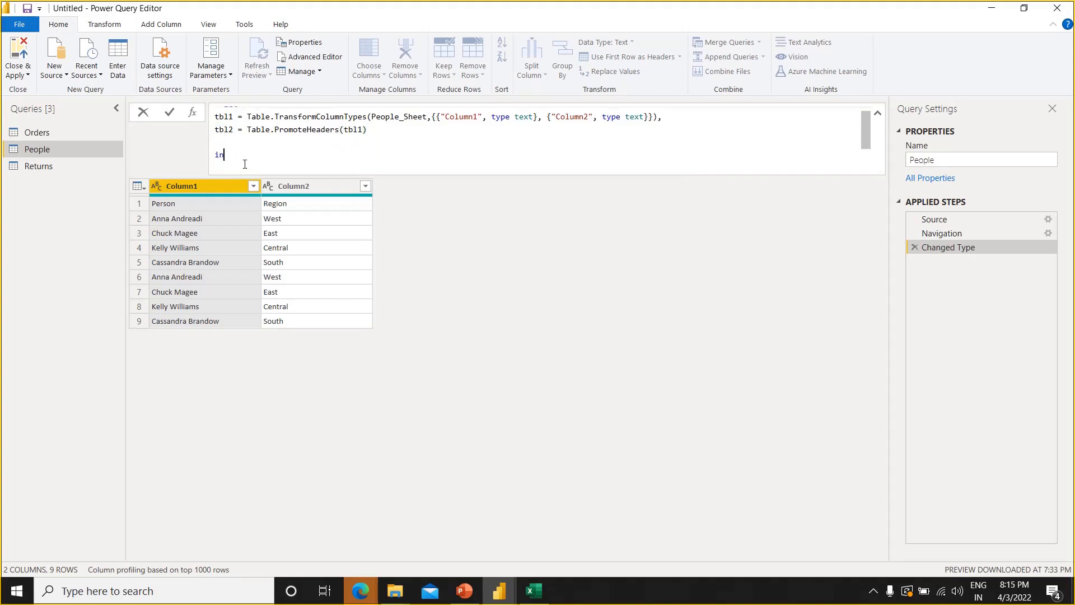
key(Return)
key(ctrl+v)
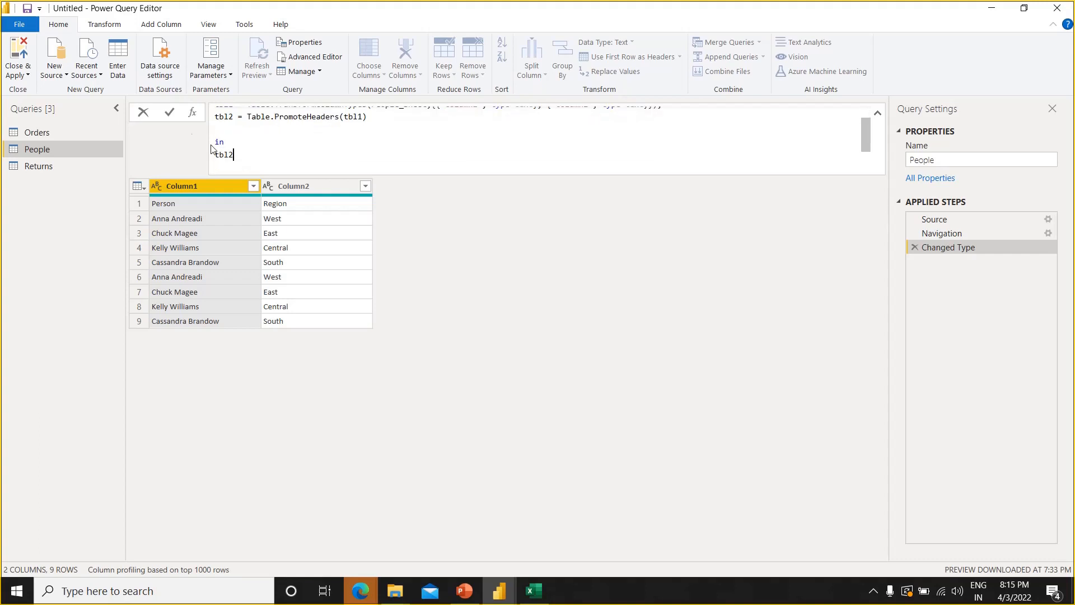
click(170, 113)
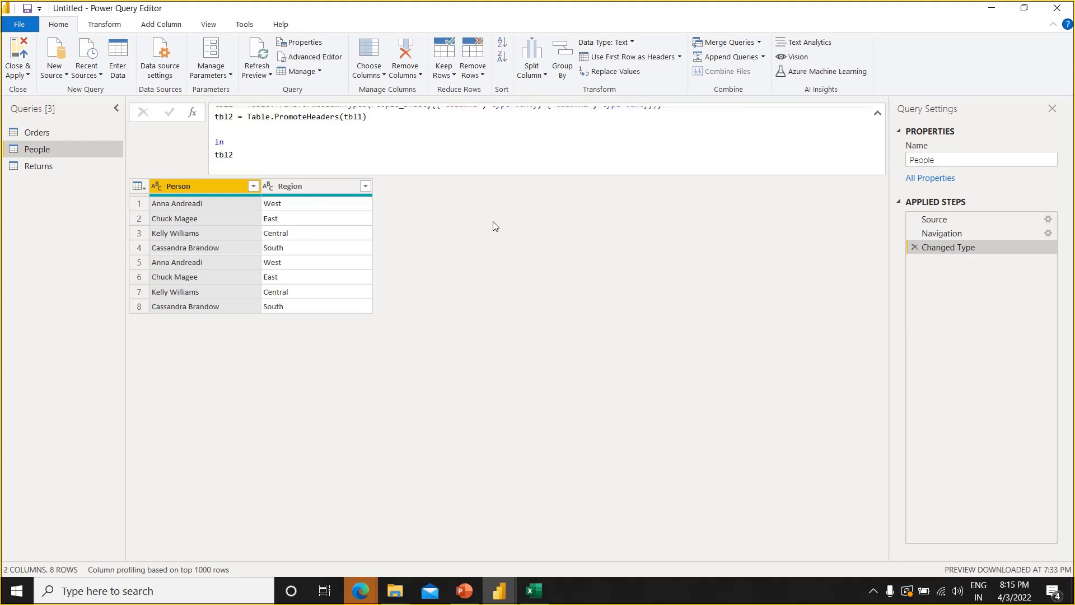
Review the Orders, People and Returns queries and apply them to the data model, closing the query editor
click(360, 134)
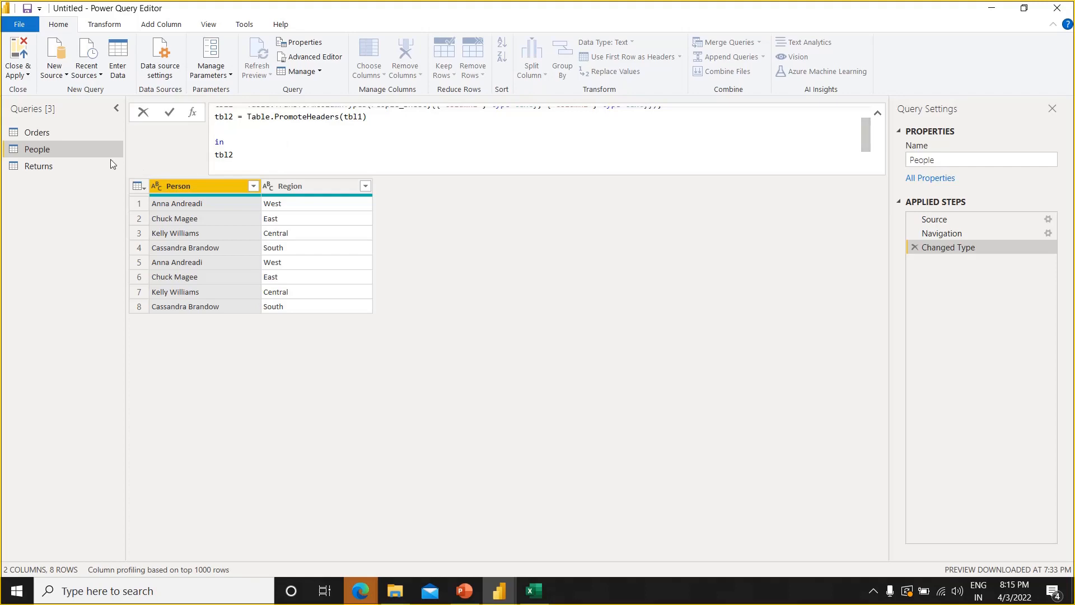
click(84, 134)
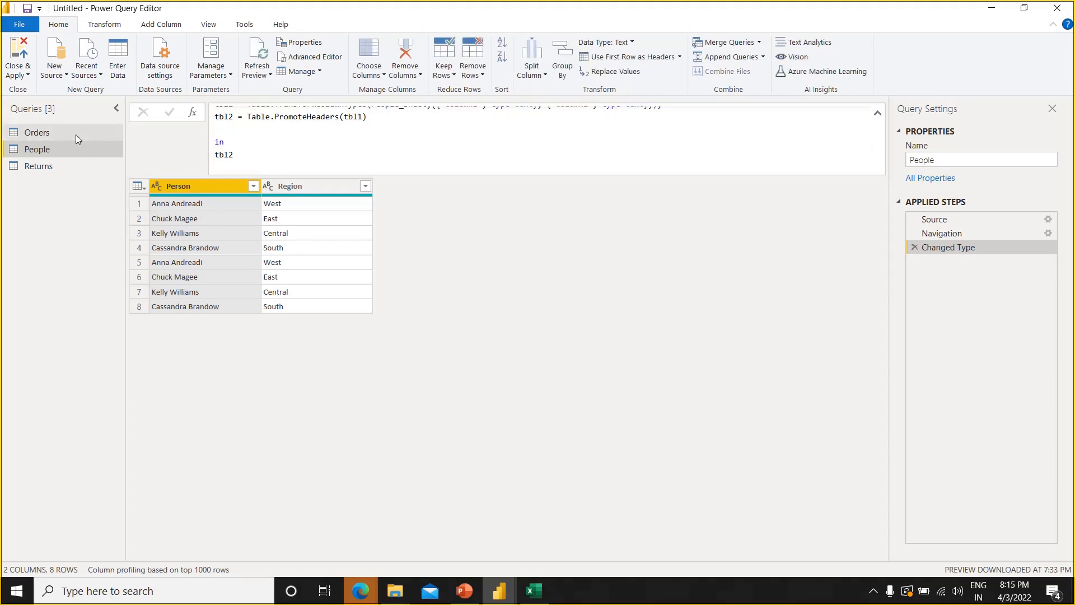
click(76, 134)
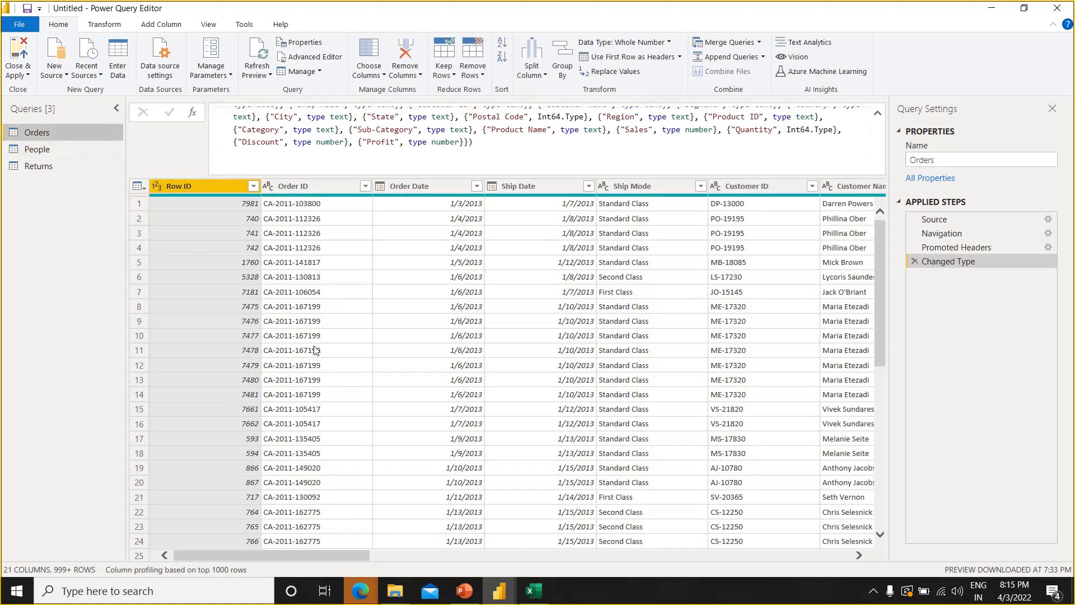
click(57, 148)
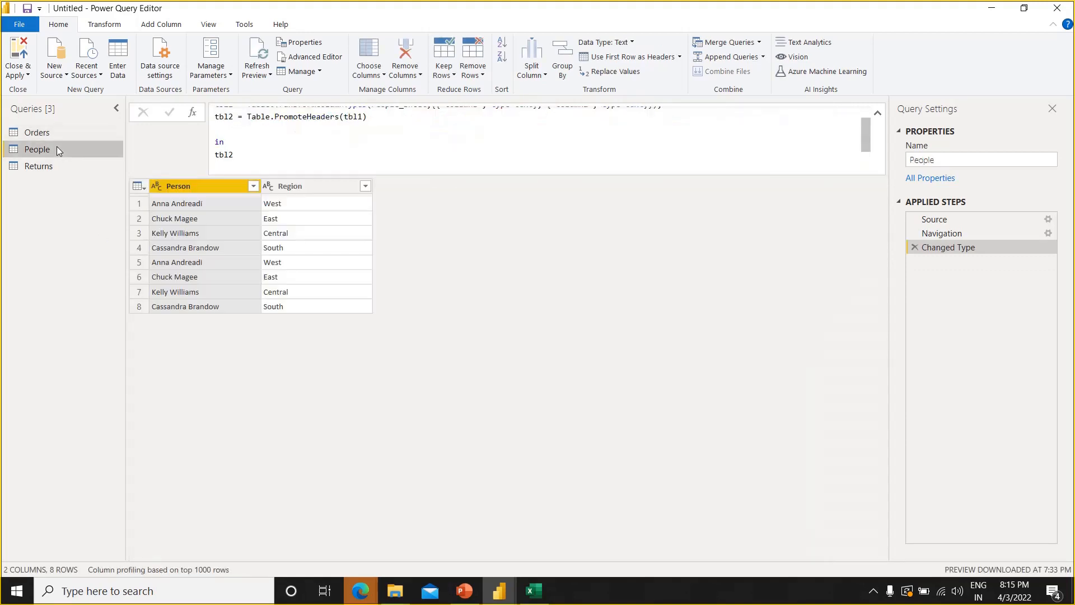
click(51, 168)
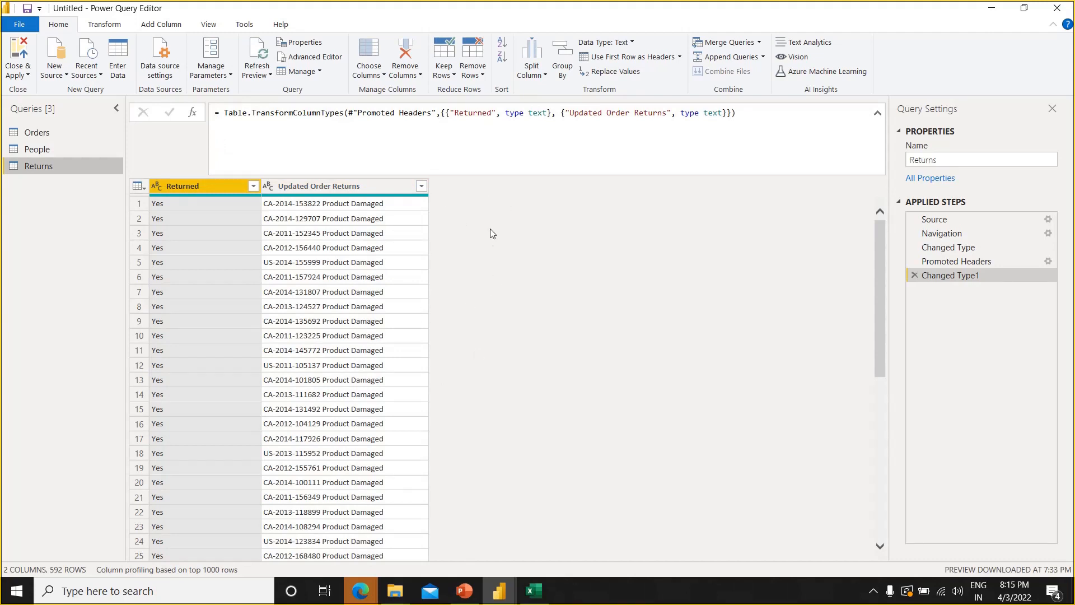
click(22, 57)
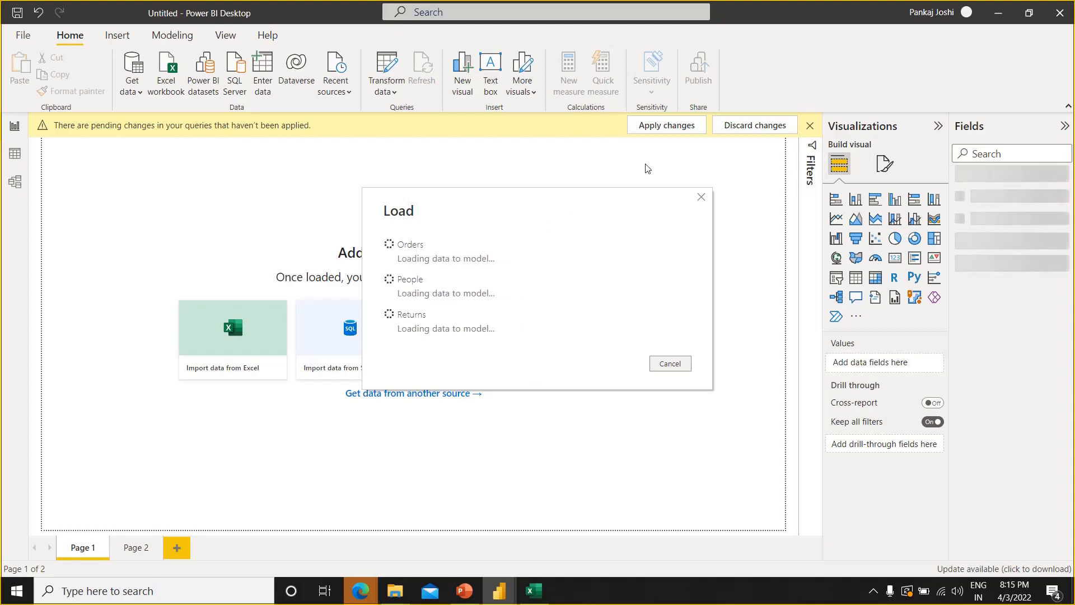
Switch to the Google Meet call to look through its participant list, and return to Power BI Desktop
key(alt+Tab)
key(alt+Tab)
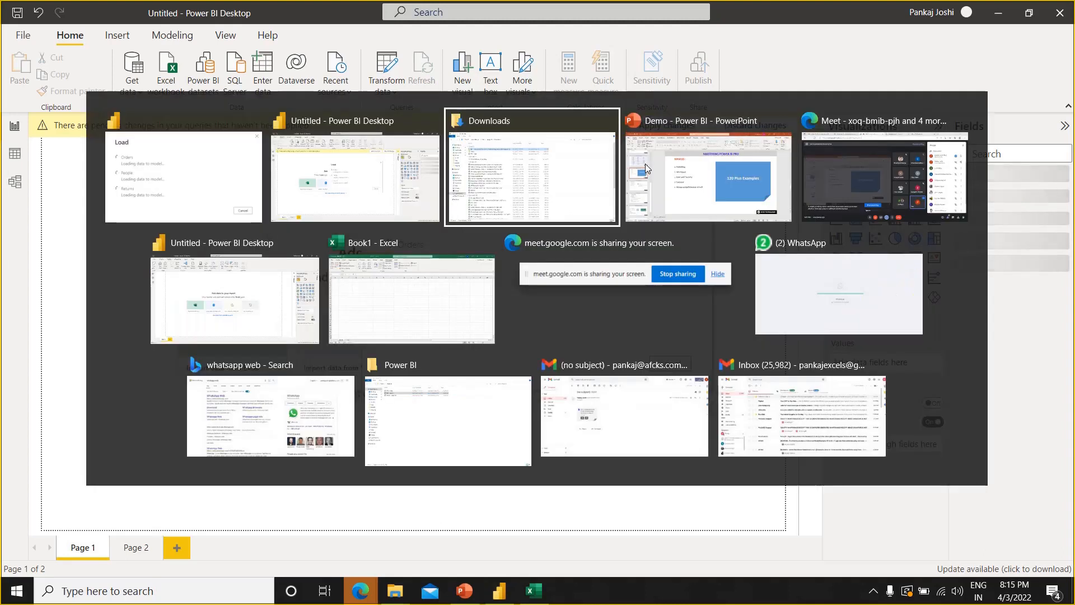
click(819, 170)
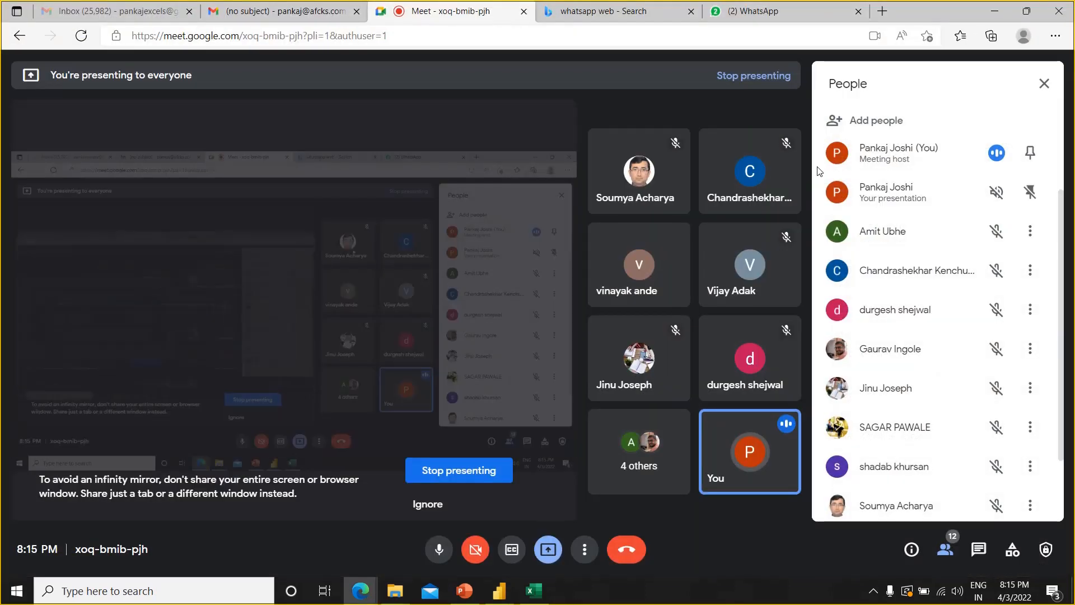
click(1042, 93)
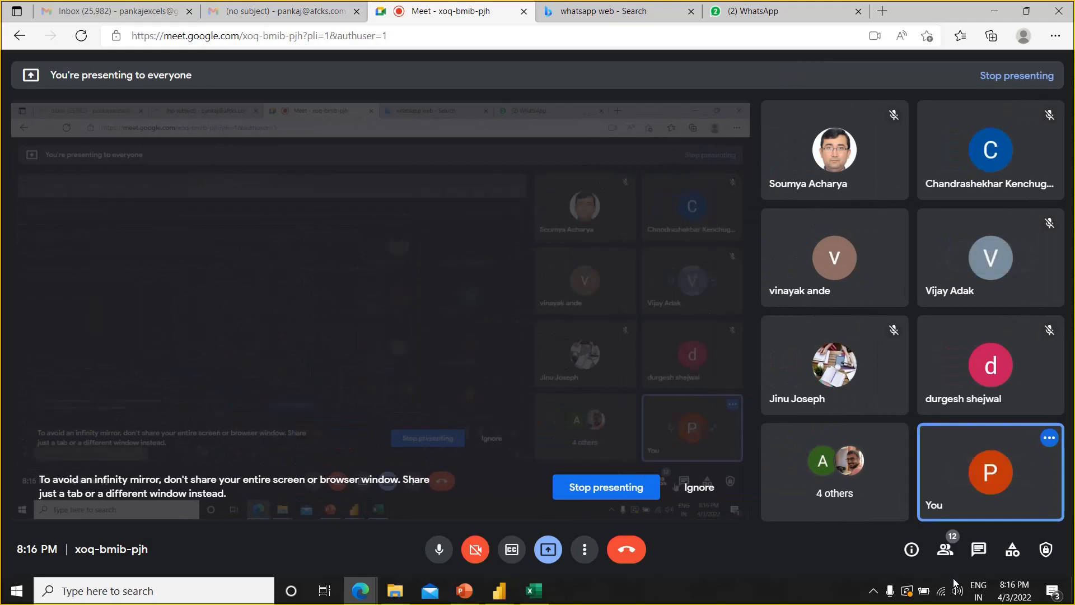
click(945, 551)
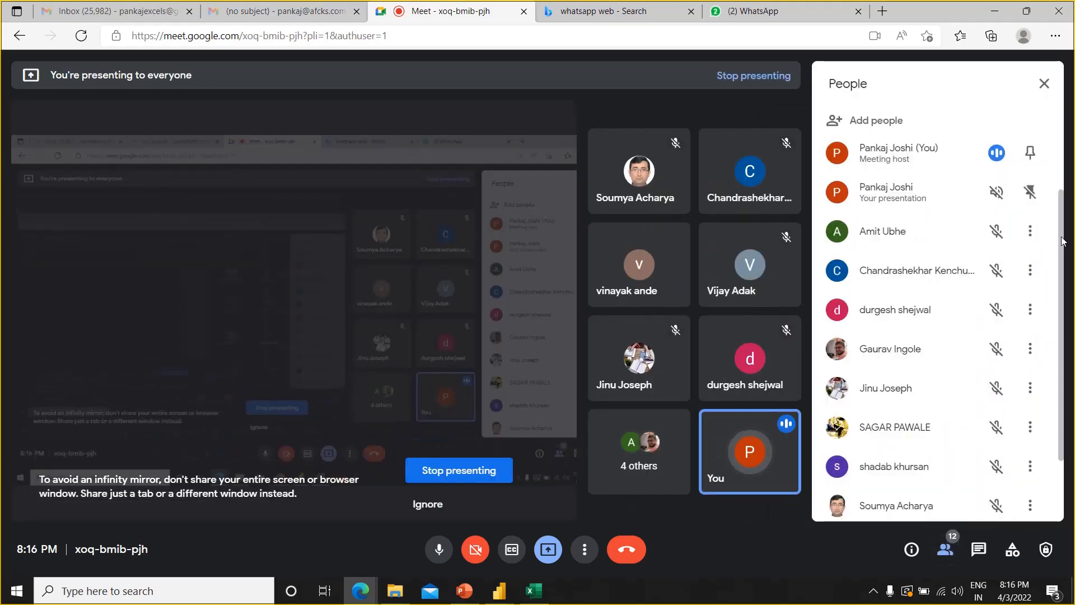
scroll(1049, 283, down, 1)
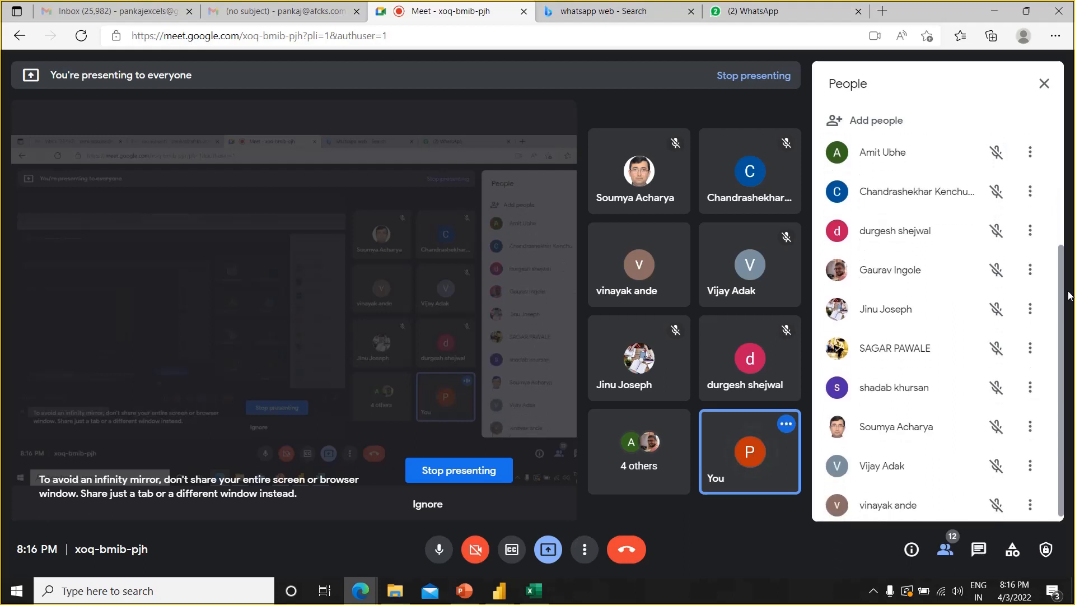
drag(1069, 270, 1069, 286)
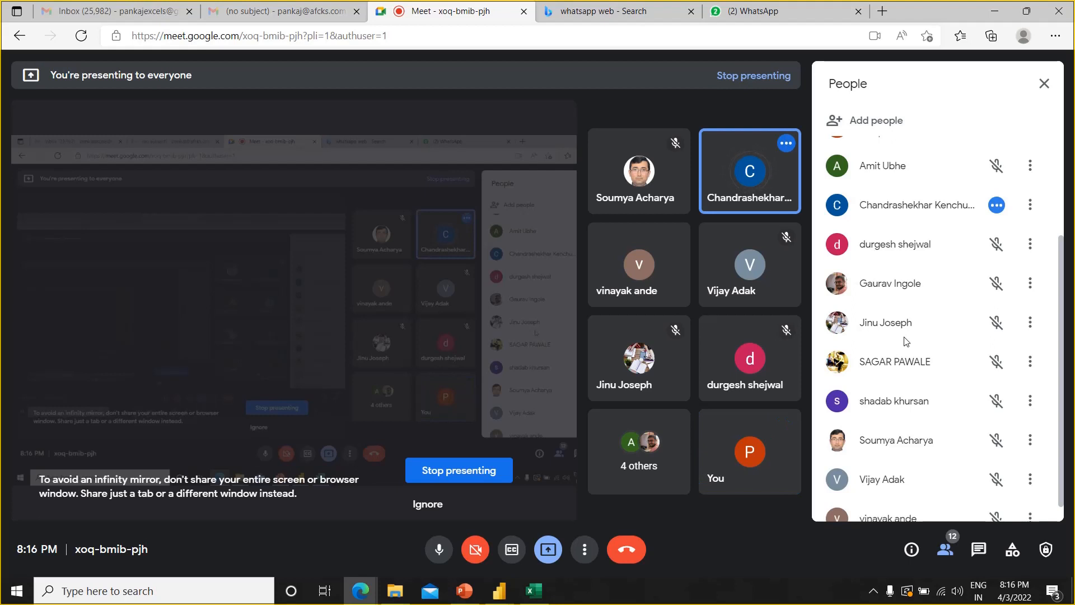
right_click(1062, 268)
click(953, 185)
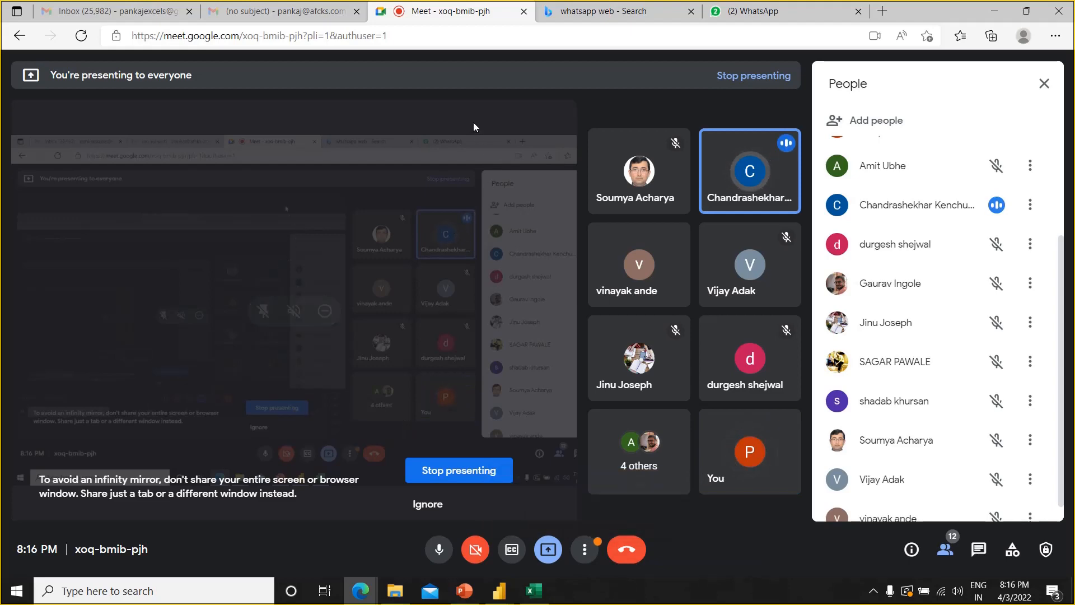
key(alt+Tab)
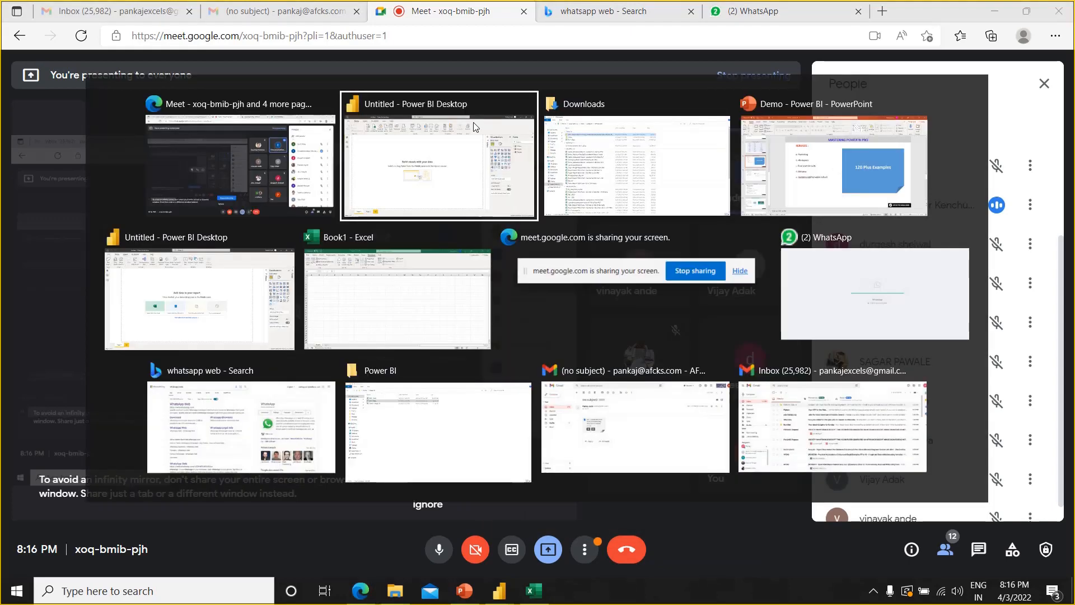
click(475, 127)
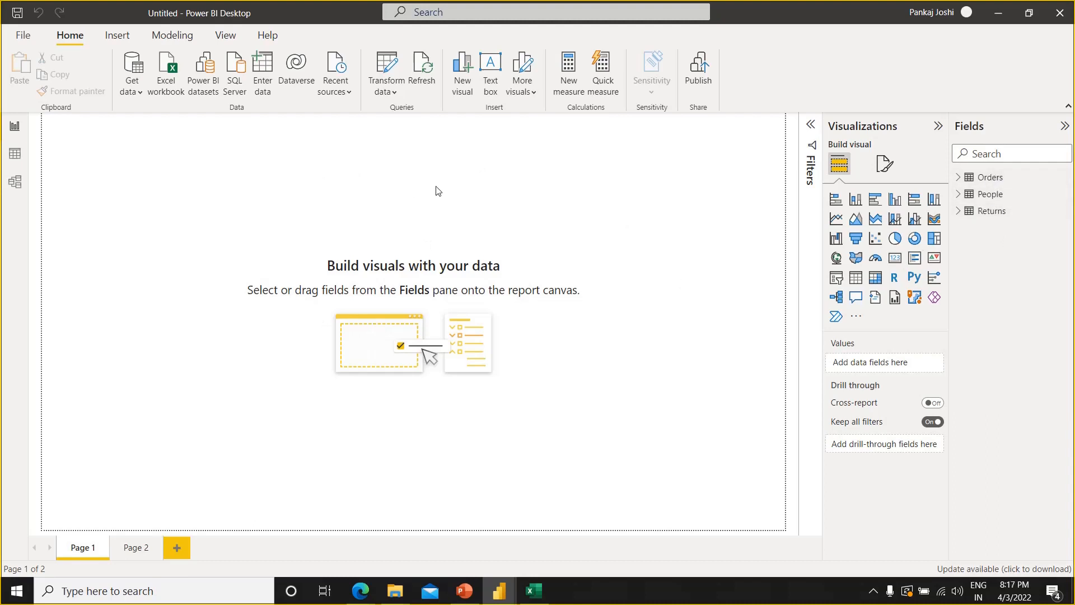
Insert a text box reading "SALES DASHBOARD - 2022" as a narrow strip across the full width of the page top
click(117, 35)
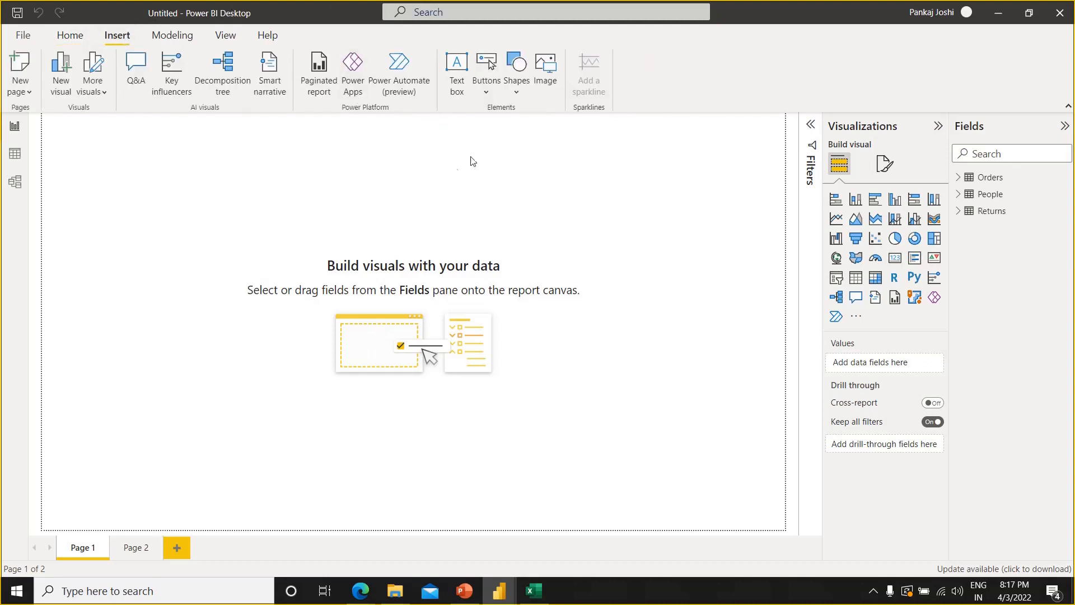
click(457, 67)
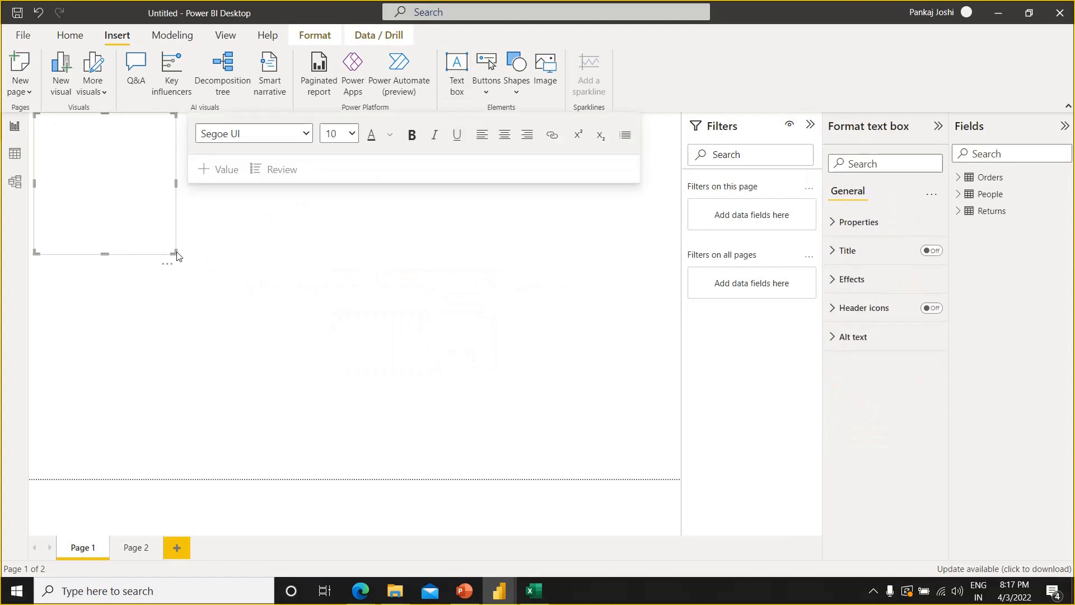
drag(177, 256, 683, 152)
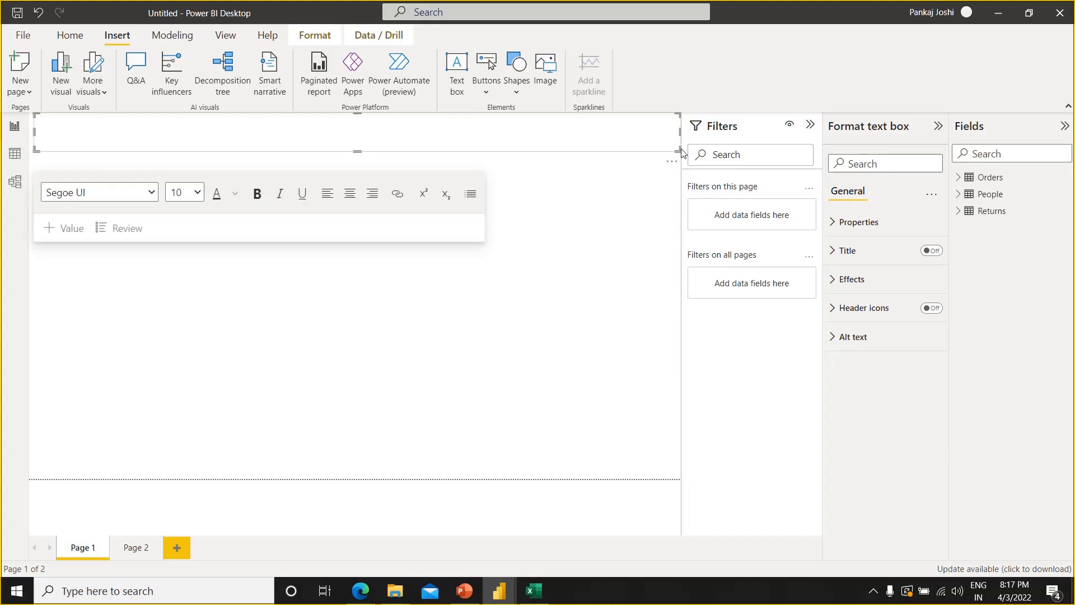
text(sa)
text(LES DASHBOARD - 2022)
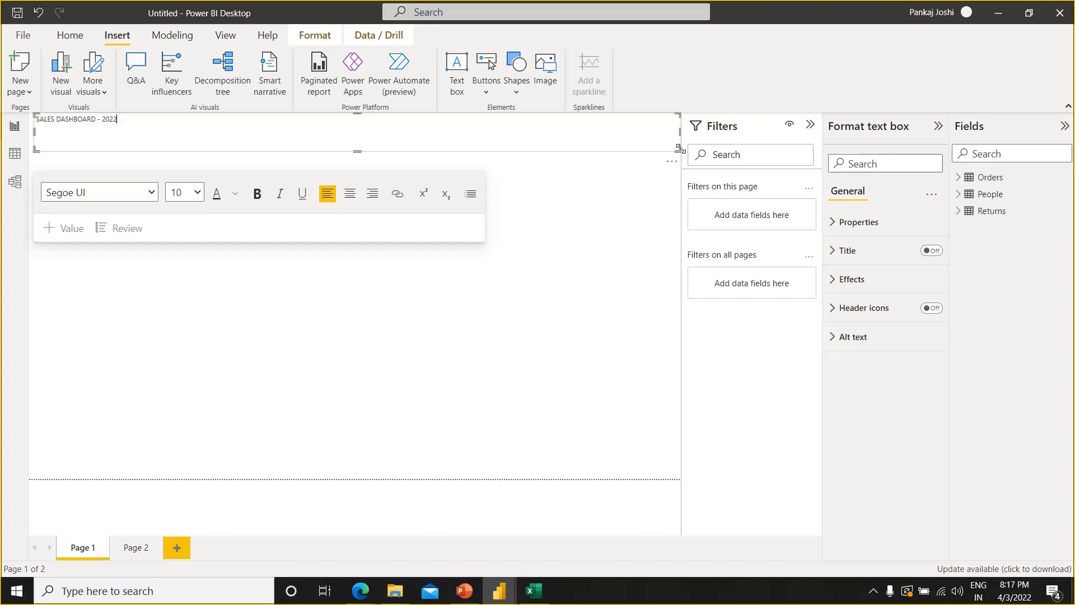
Format the dashboard title as 18 pt, centered and bold, and reduce the text box height to fit the text
key(ctrl+a)
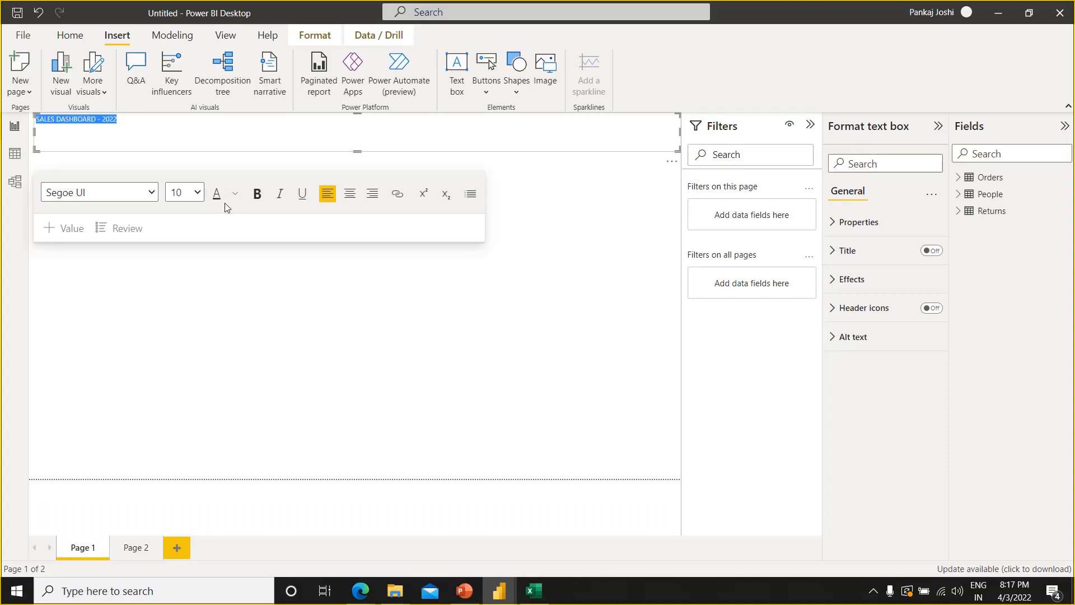
click(196, 194)
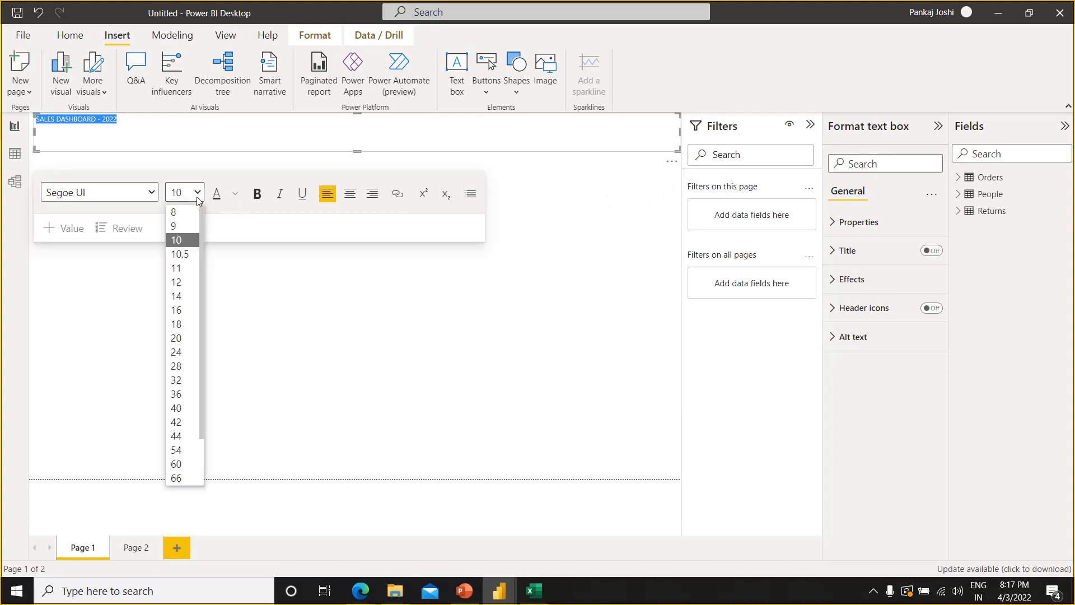
click(189, 323)
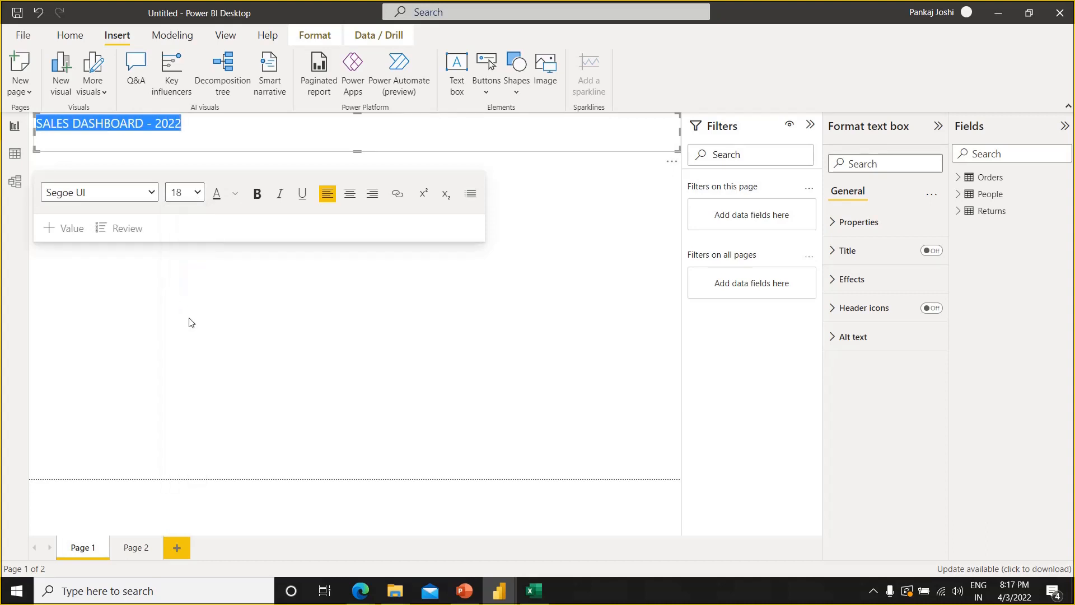
click(352, 201)
key(ctrl+b)
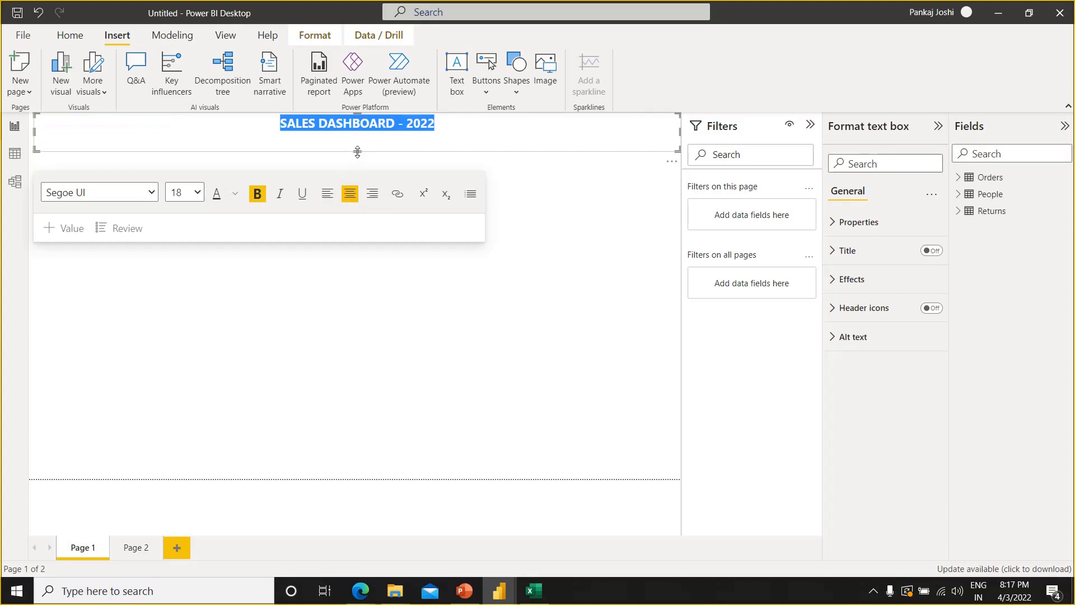
drag(358, 151, 358, 142)
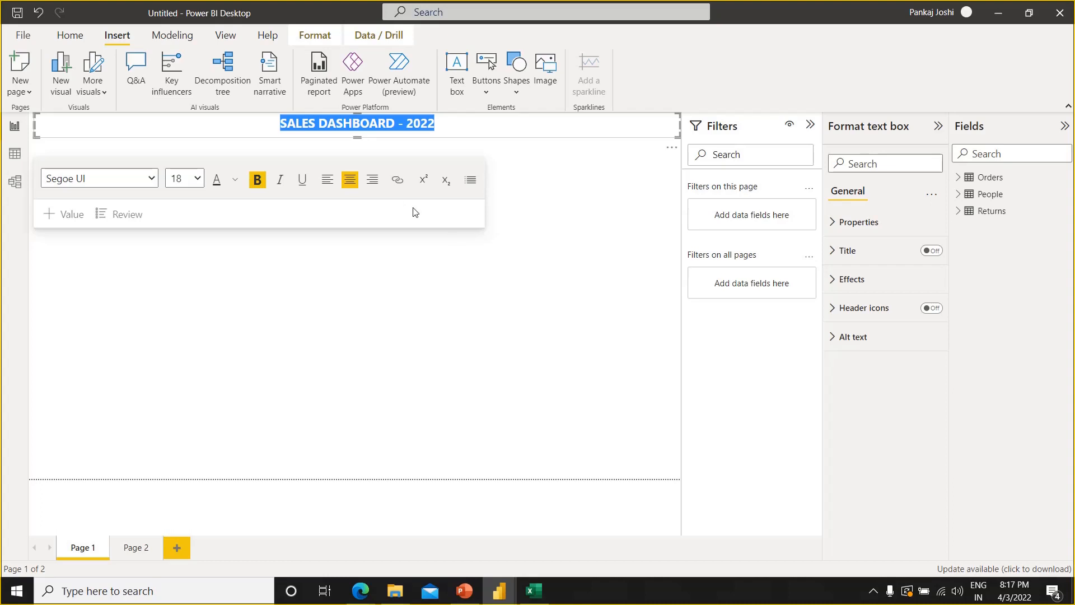
click(452, 140)
click(451, 129)
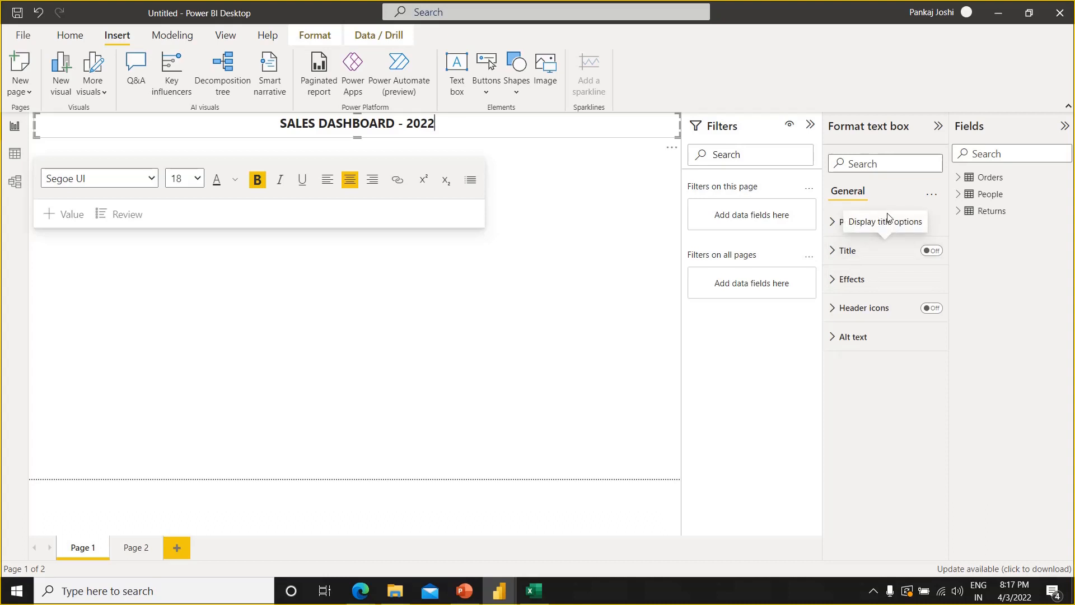
Set the title text box's background to the lightest blue theme shade
click(834, 280)
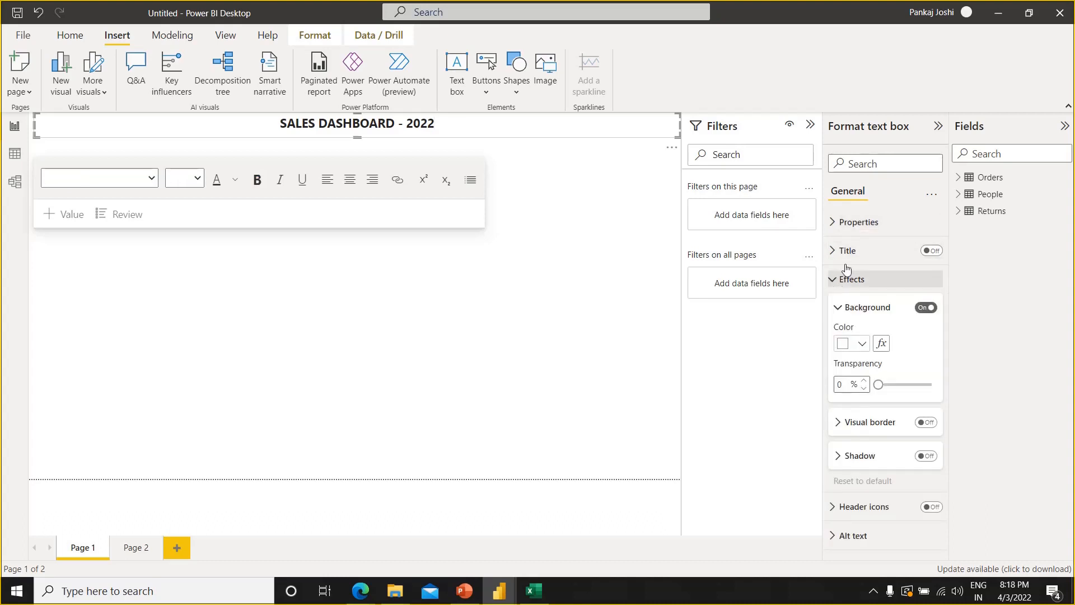
click(861, 345)
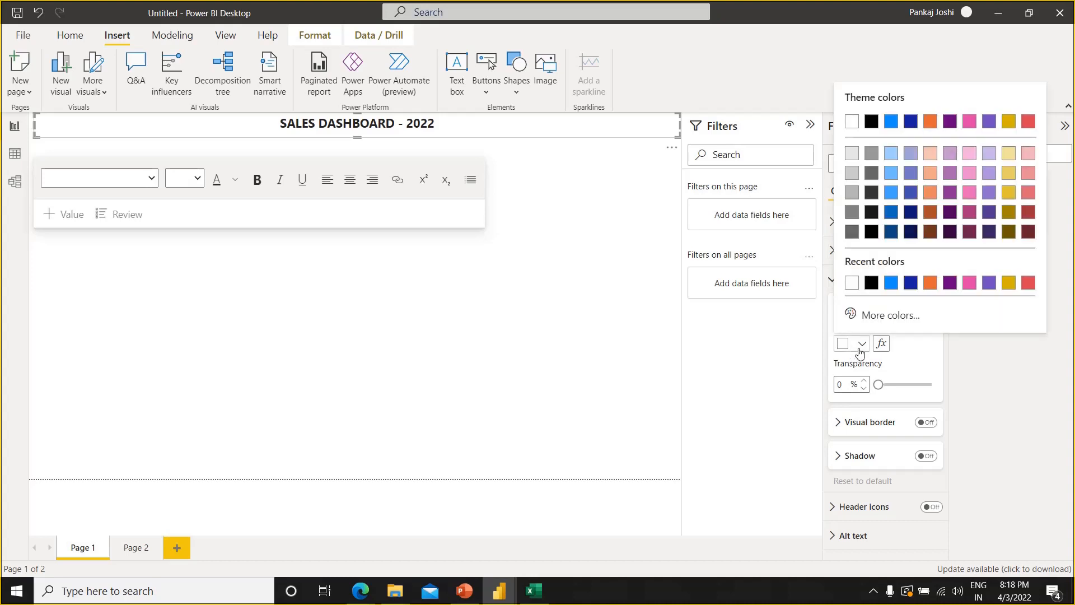
click(891, 161)
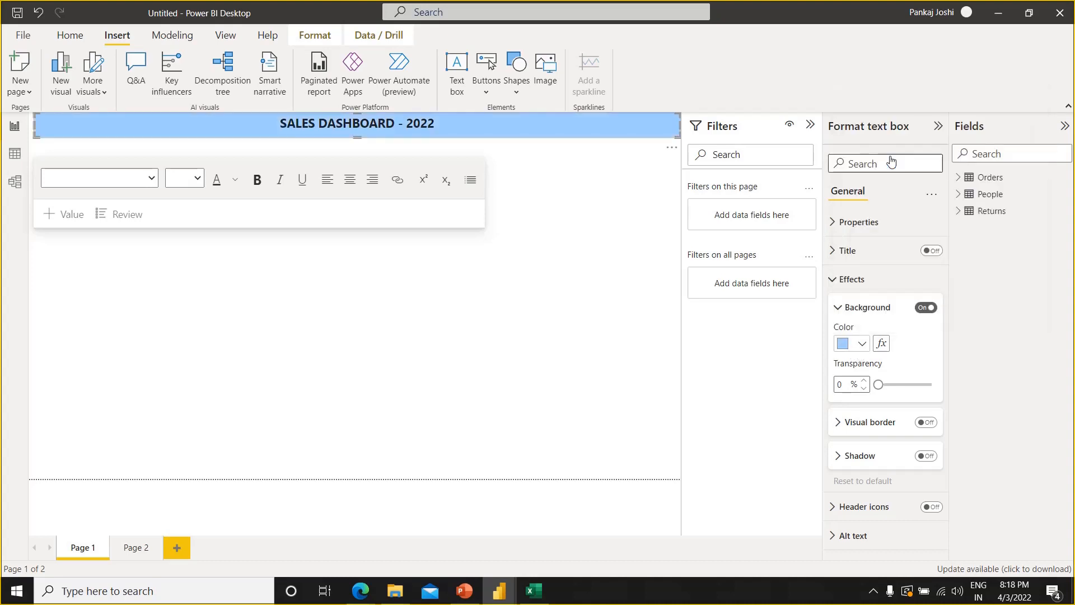
click(644, 247)
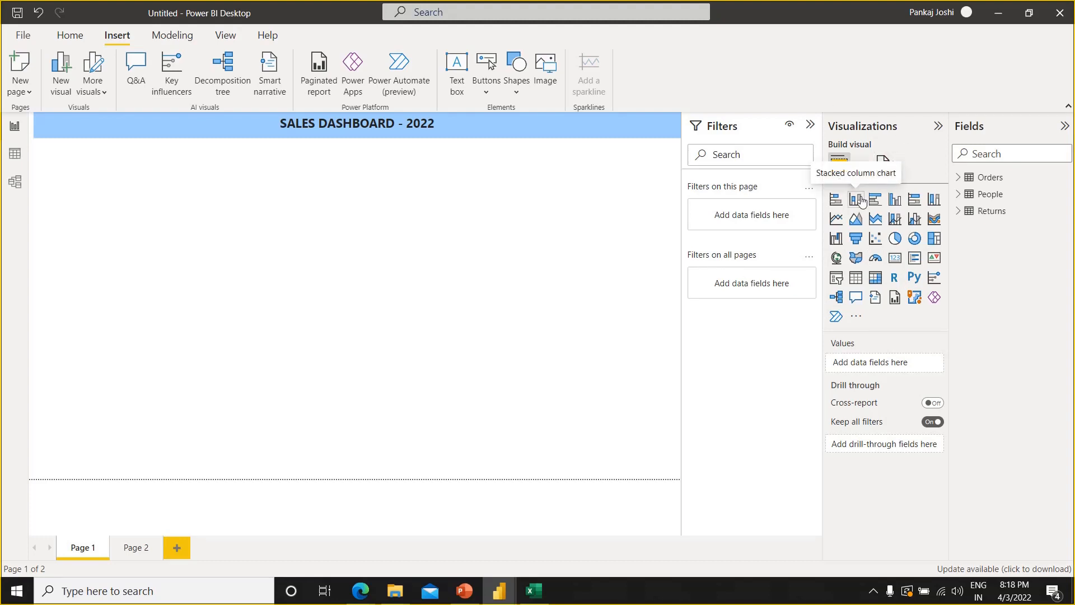
Add an empty clustered column chart below the title and resize it to roughly the left third of the page width
click(894, 201)
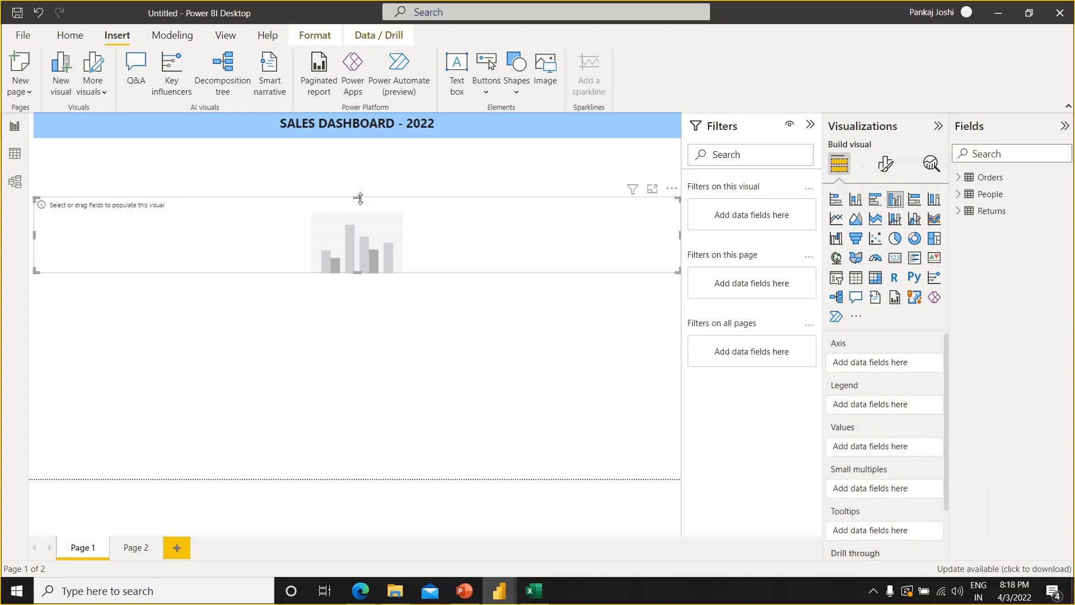
drag(357, 187, 348, 162)
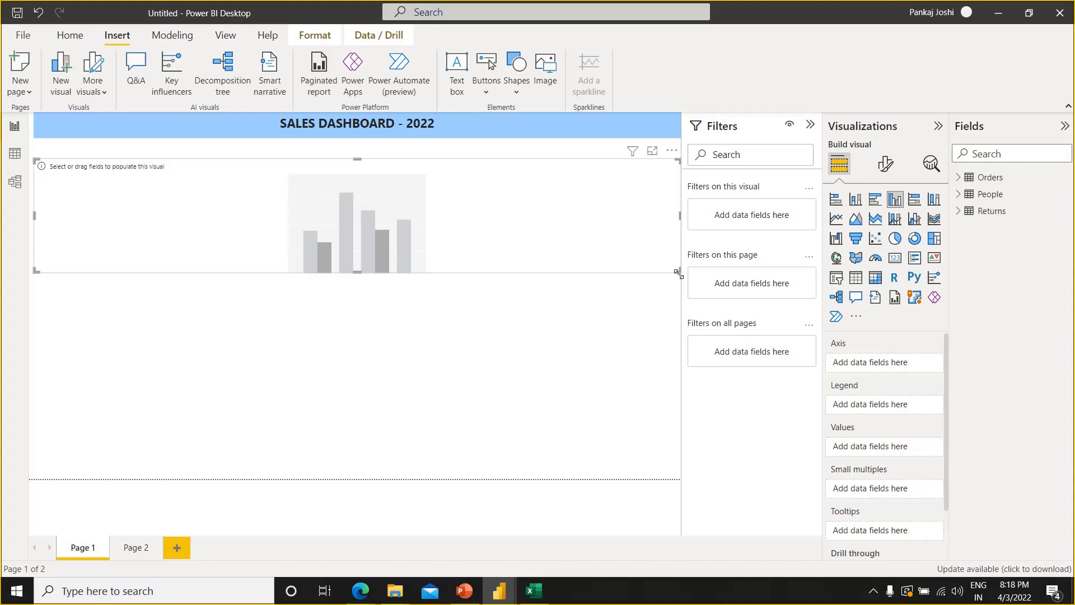
drag(679, 274, 274, 301)
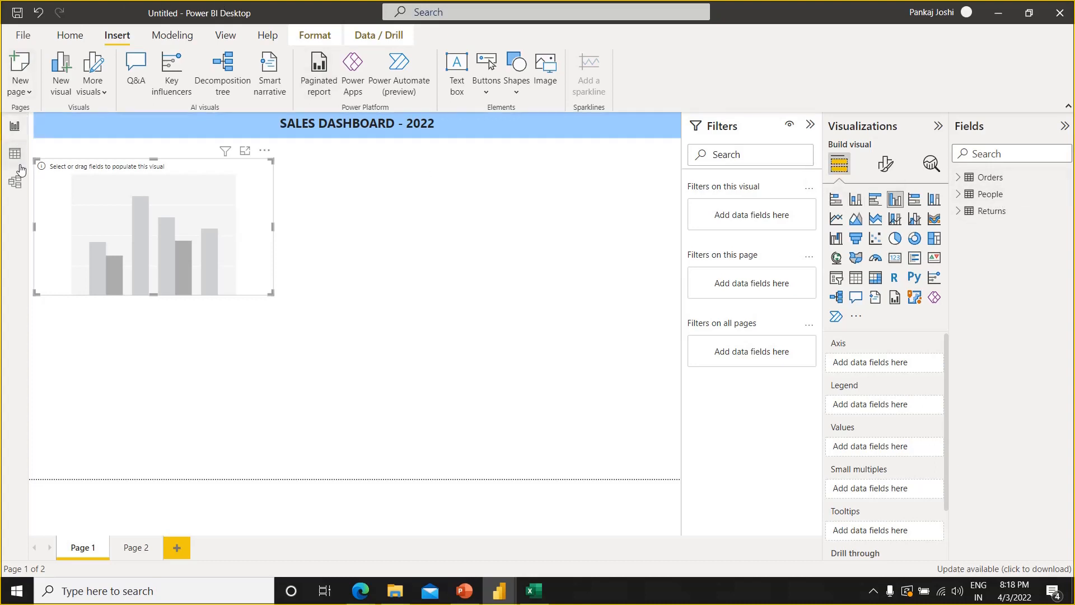
Arrange the table cards in the Model view with Orders above, People below it to the left and Returns below it to the right
click(16, 182)
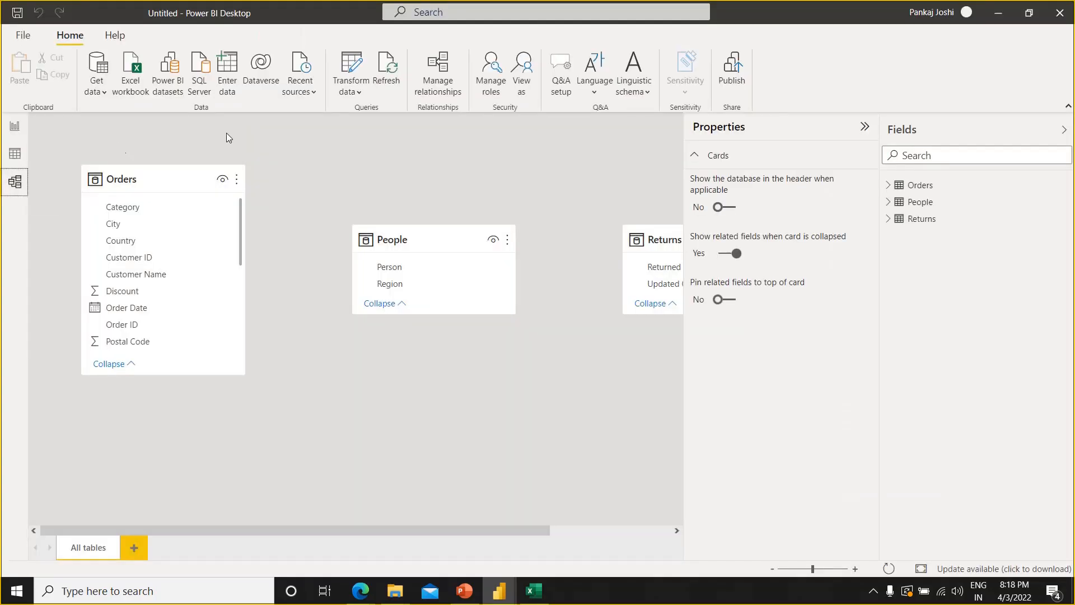
drag(406, 235, 367, 148)
drag(661, 241, 348, 311)
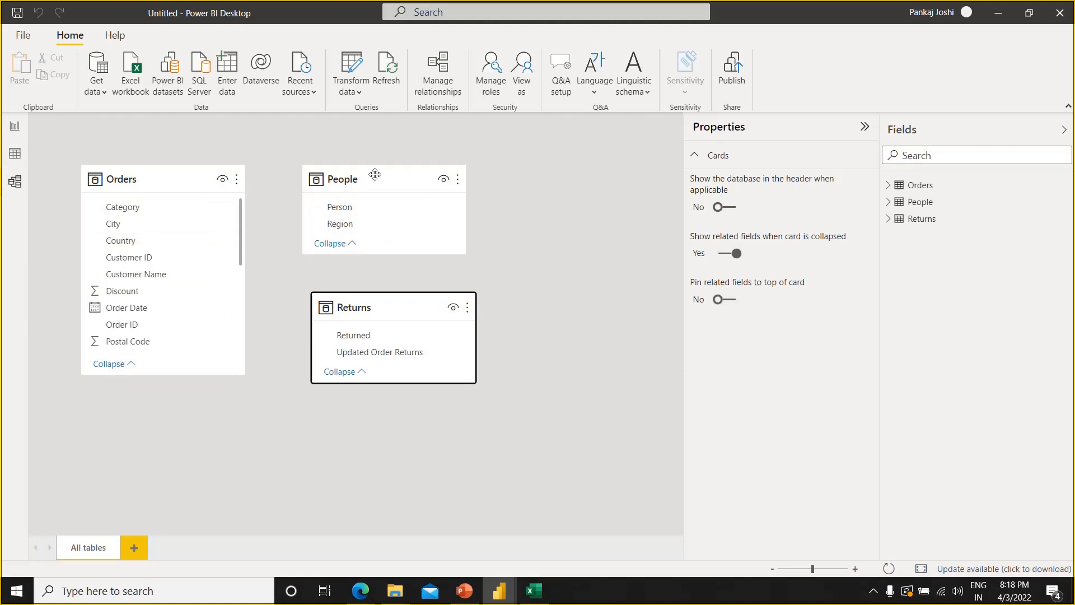
drag(374, 173, 139, 419)
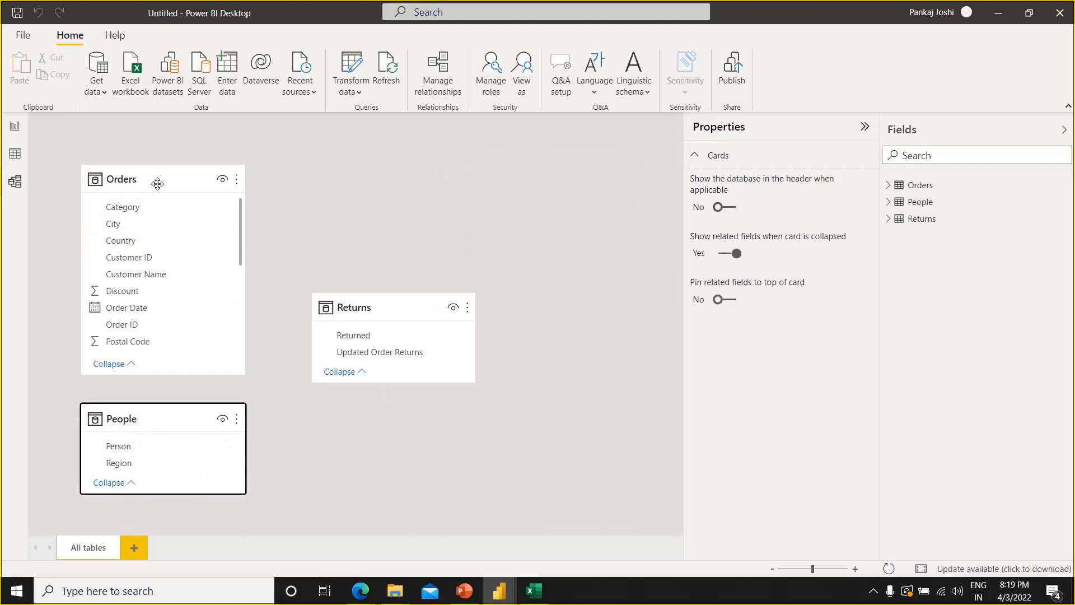
drag(159, 180, 346, 134)
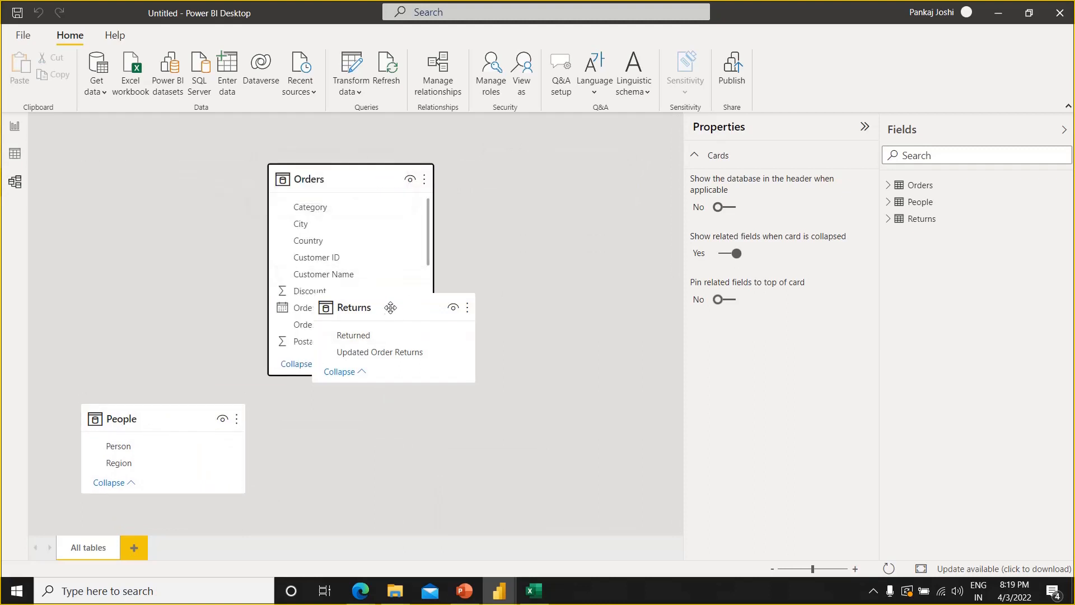
drag(390, 307, 540, 417)
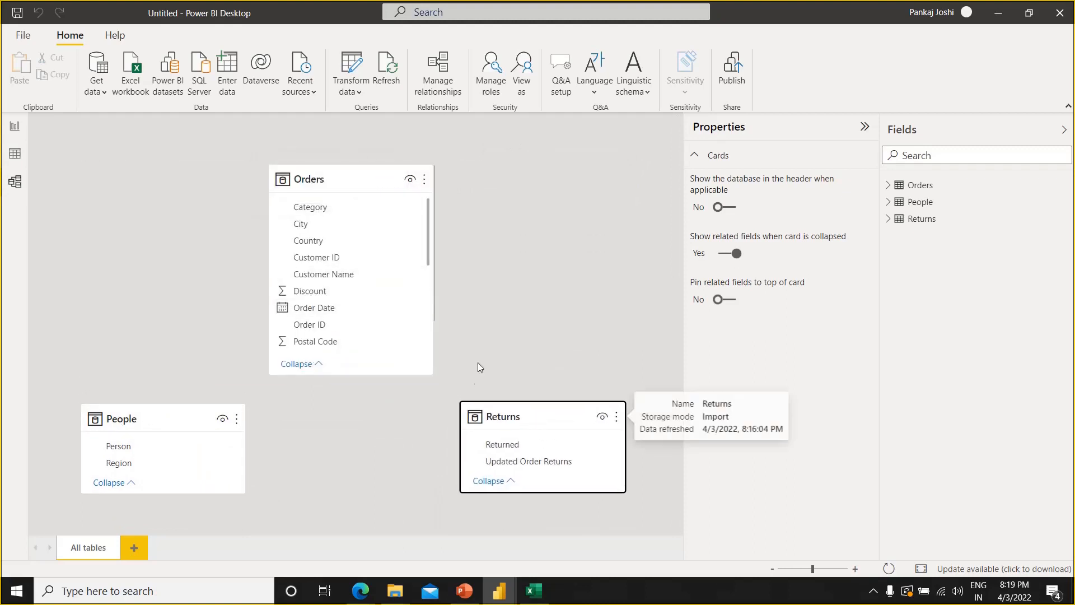
click(496, 337)
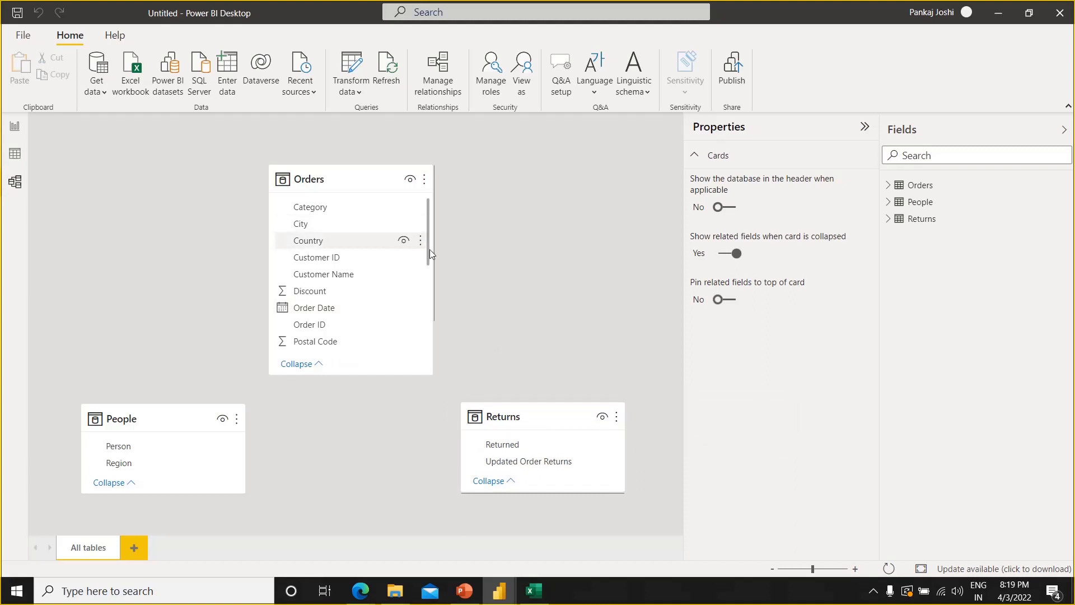
Create an active many-to-many relationship between the Region fields of Orders and People, with cross filtering in both directions
drag(429, 248, 435, 318)
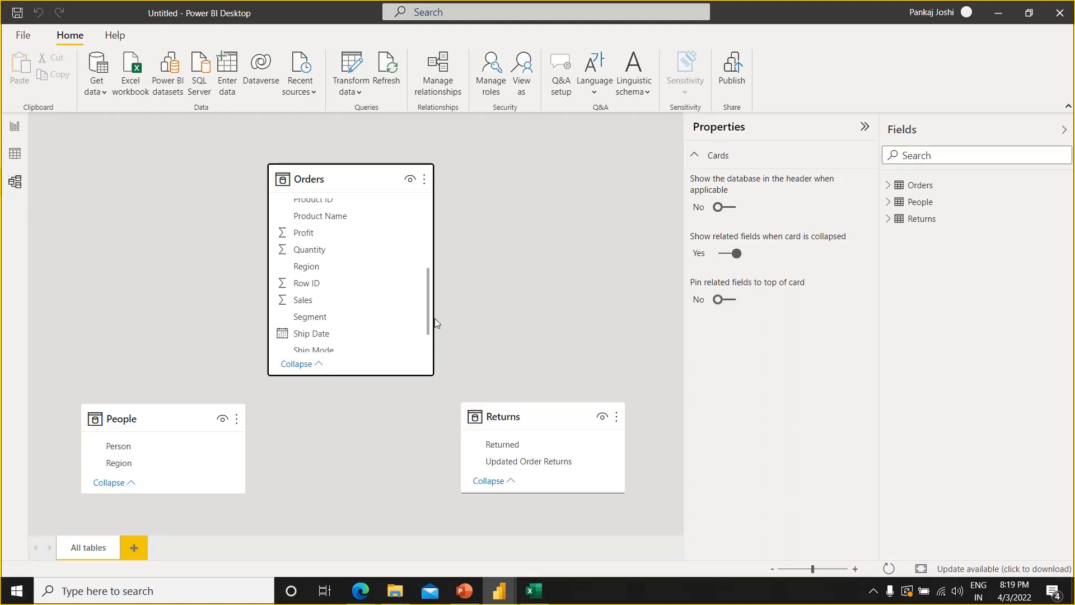
drag(435, 318, 434, 321)
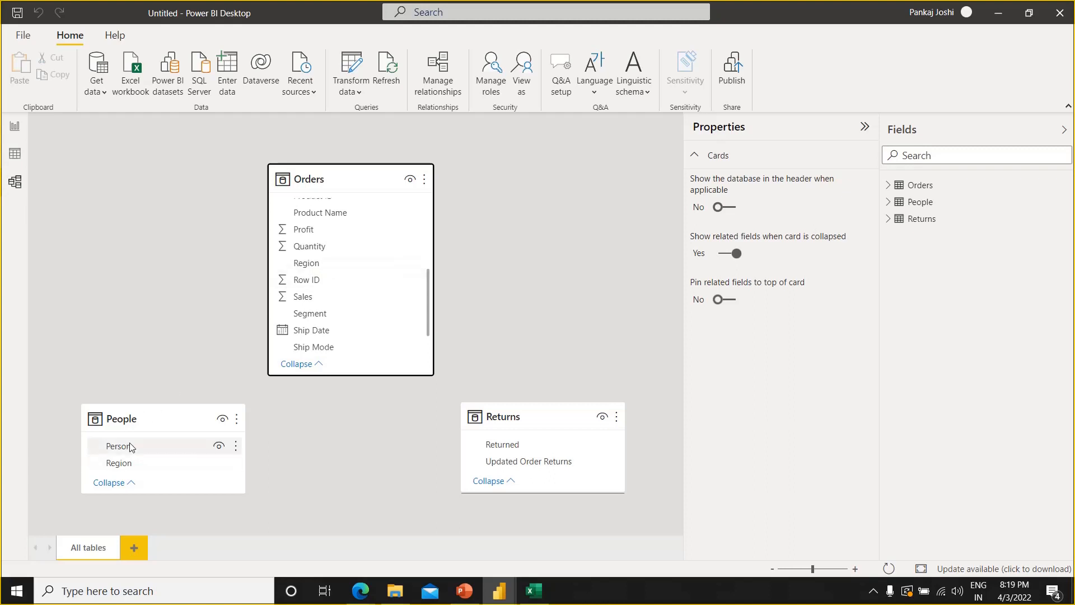
drag(307, 270, 128, 469)
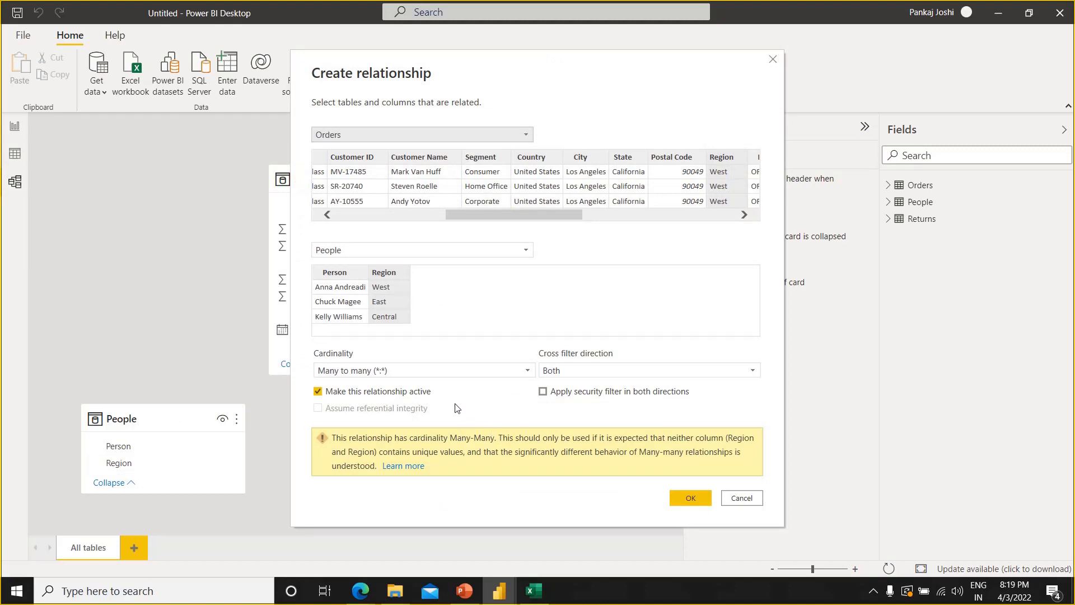
click(692, 498)
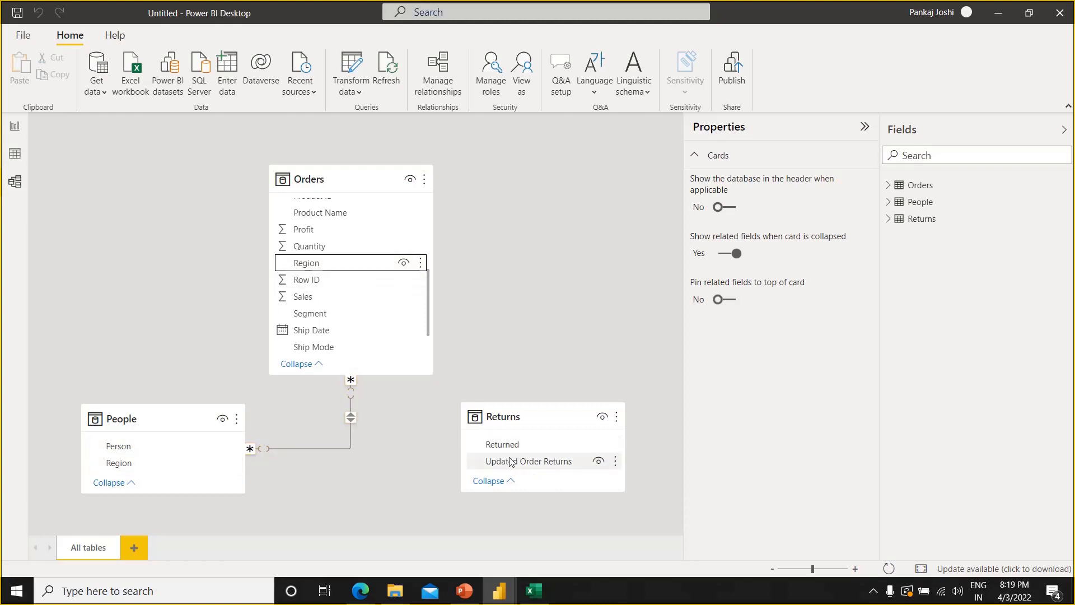
Inspect the Updated Order Returns column in the Returns table's data, and open the Returns query in Power Query Editor
click(19, 152)
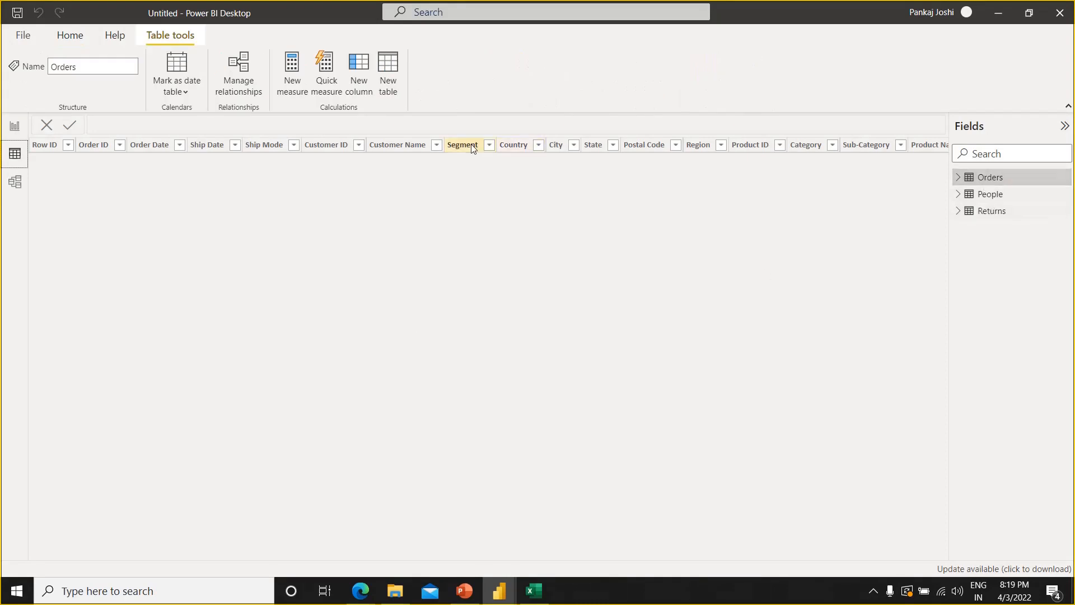
click(985, 217)
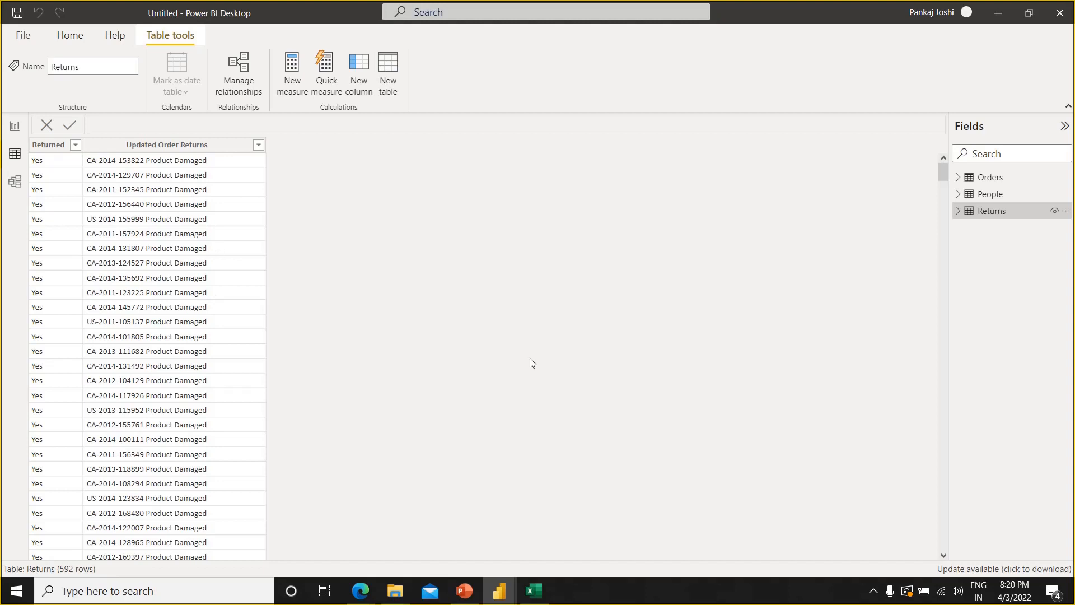
click(206, 146)
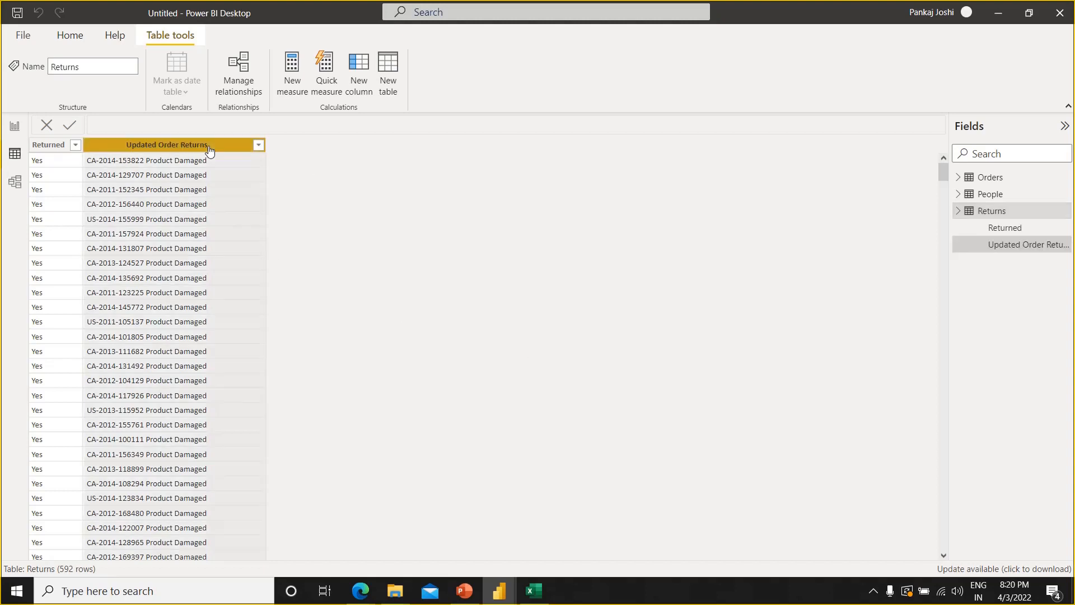
click(66, 41)
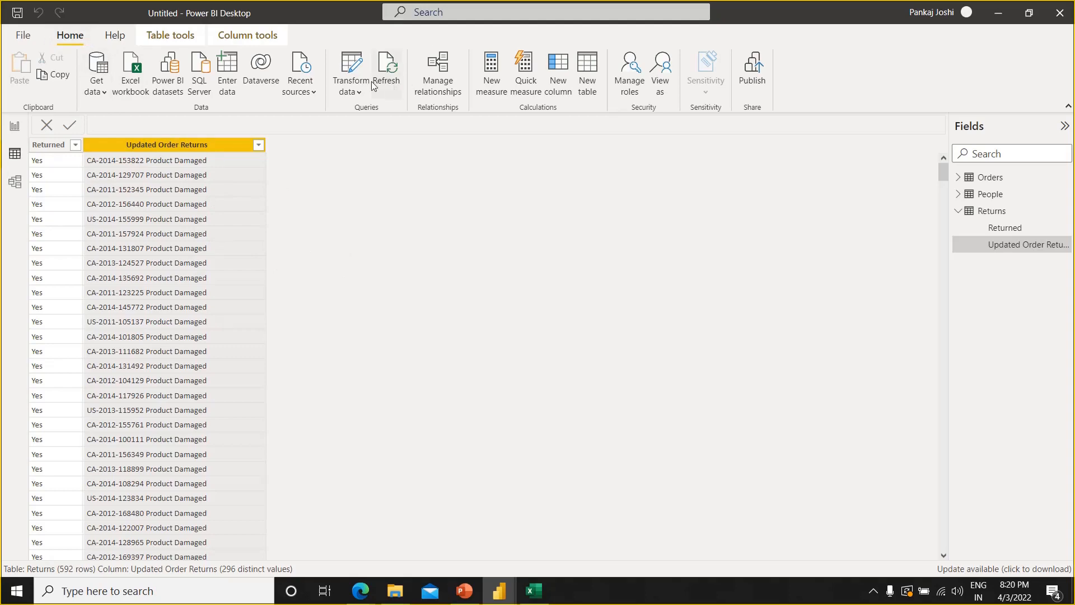
click(350, 69)
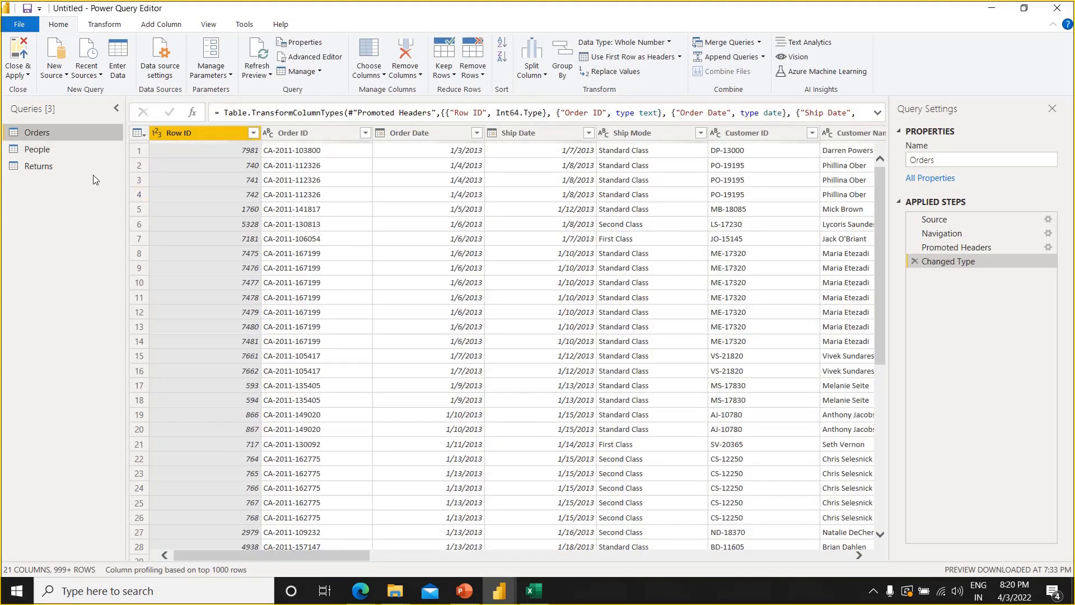
click(64, 162)
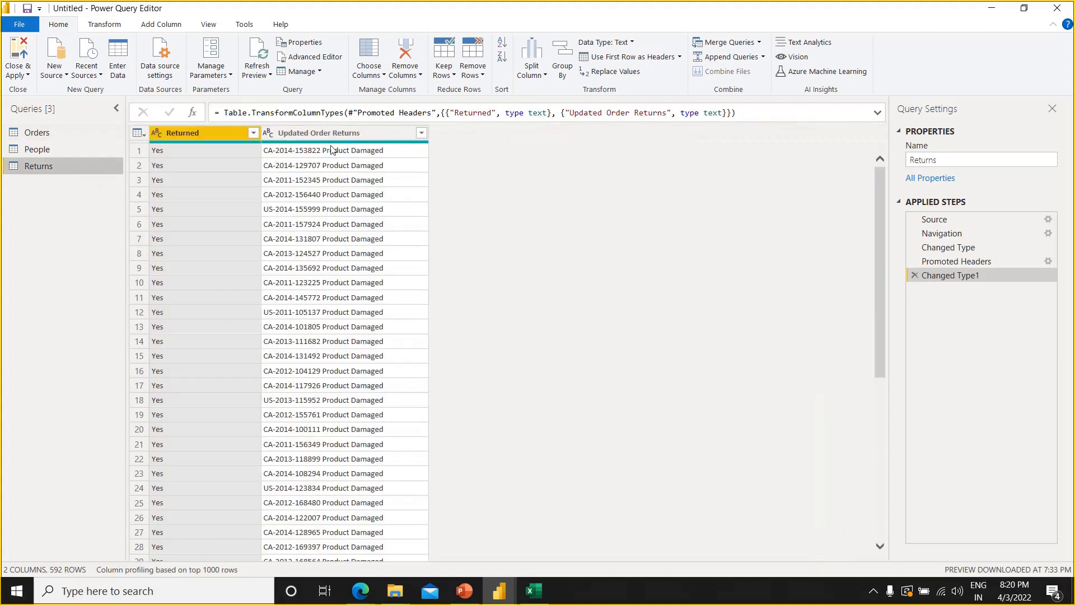
Split the Updated Order Returns column by the Space delimiter at its left-most occurrence
click(335, 133)
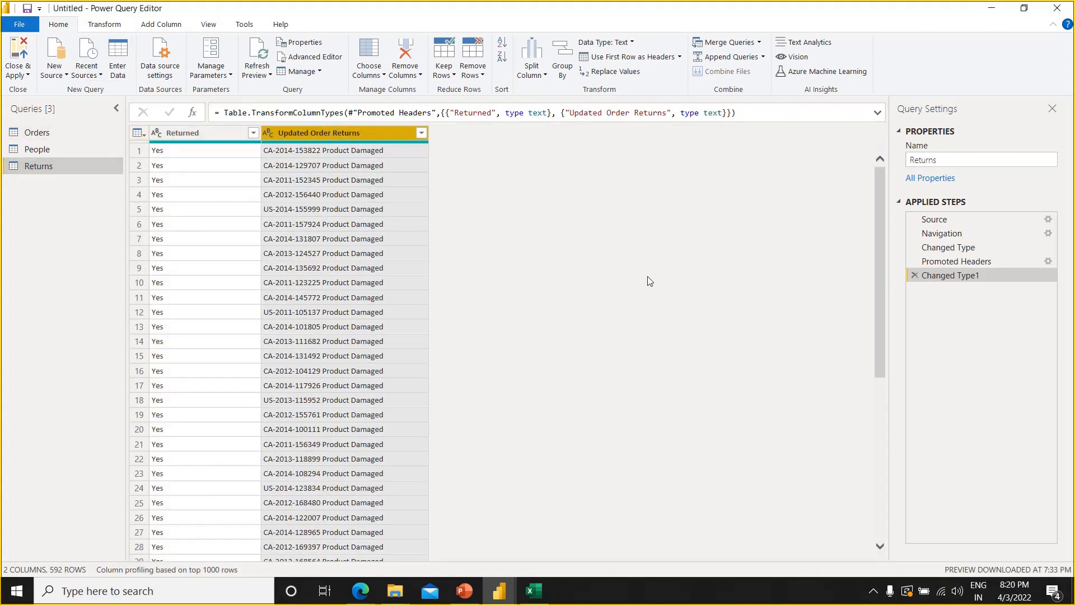
click(541, 72)
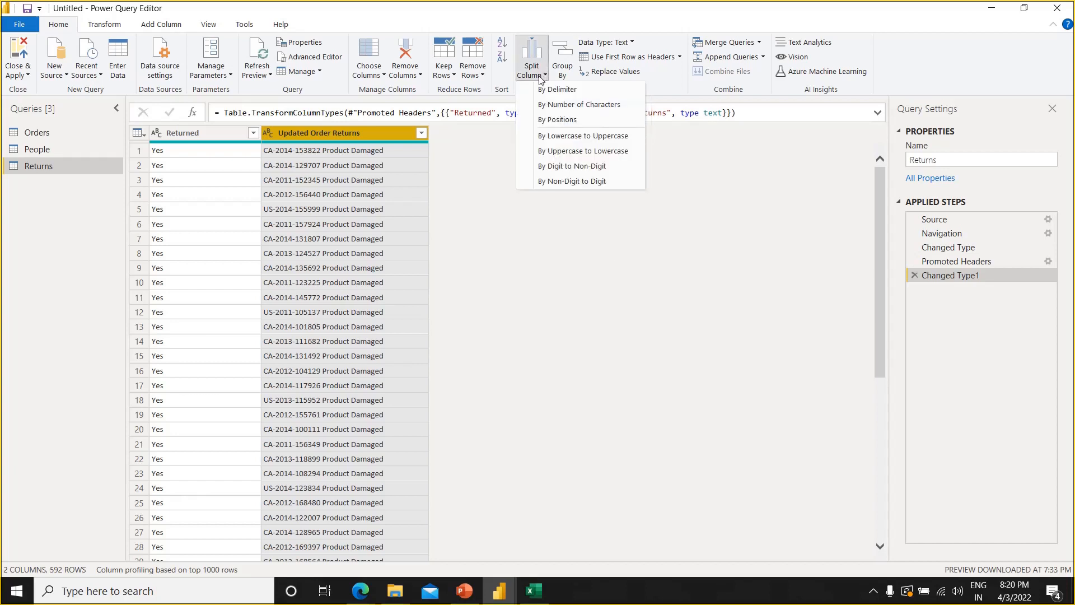
click(569, 91)
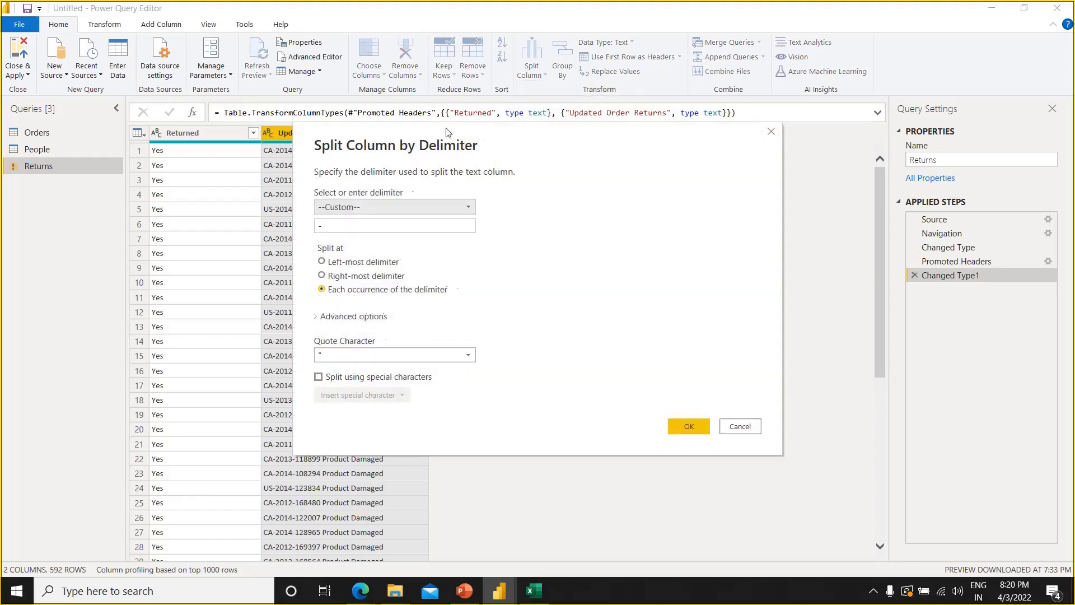
drag(448, 132, 599, 145)
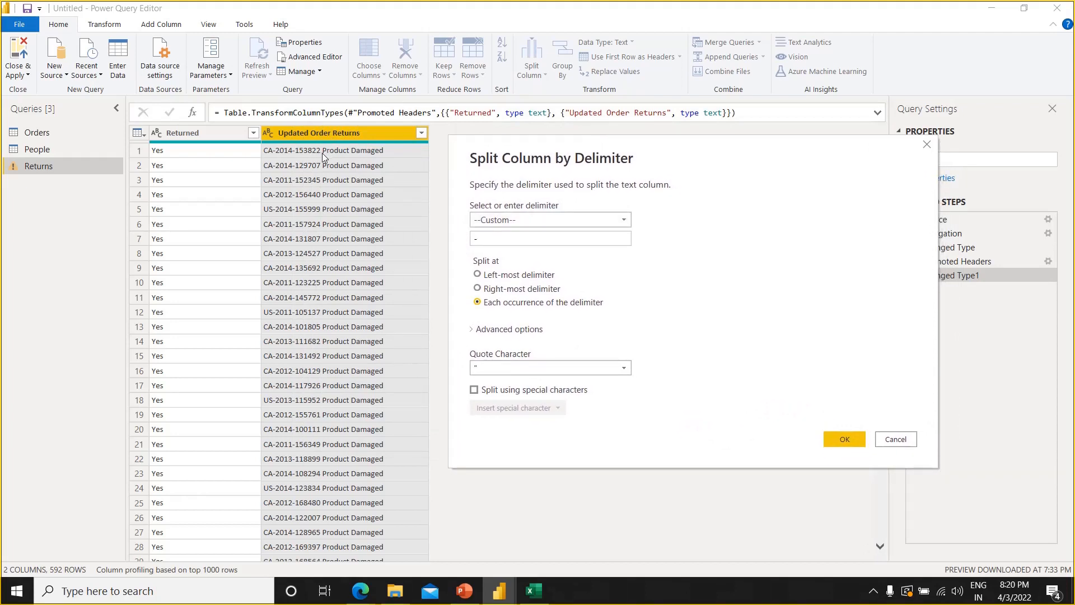
click(485, 236)
click(623, 220)
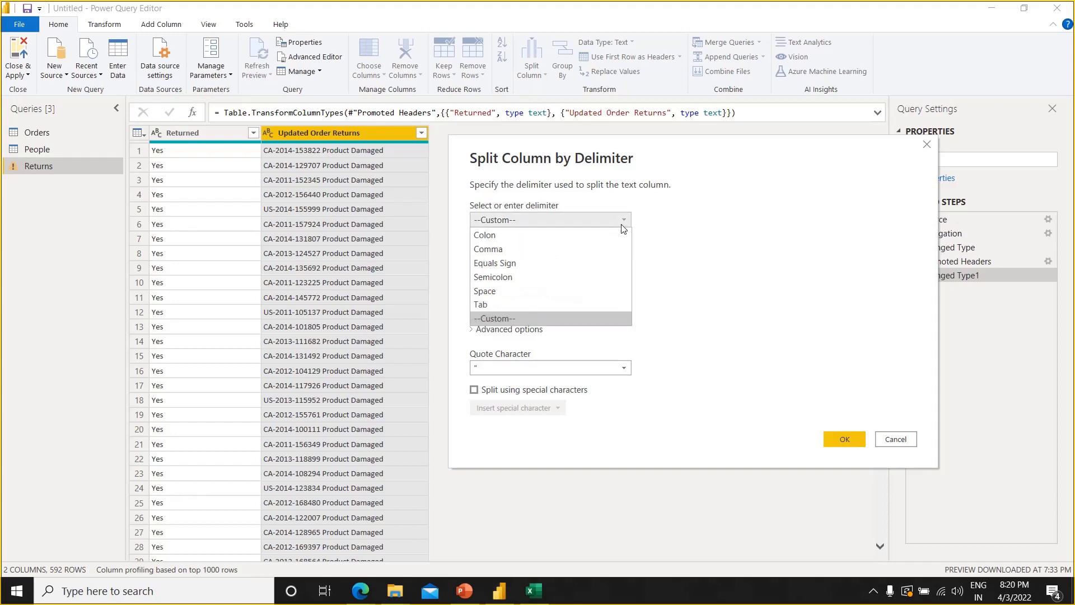
click(503, 289)
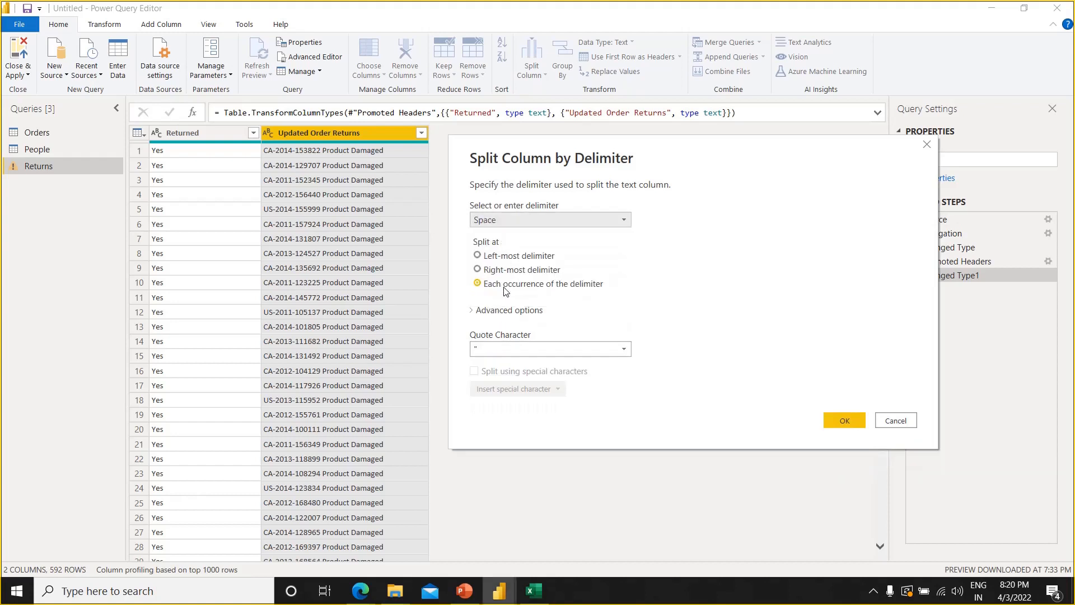
click(492, 259)
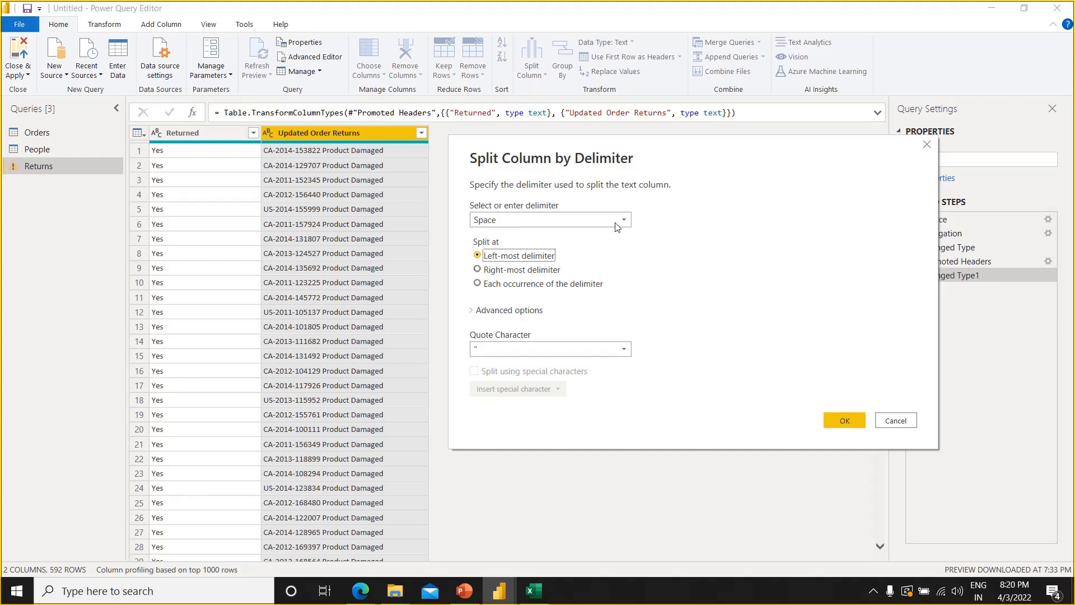
click(853, 425)
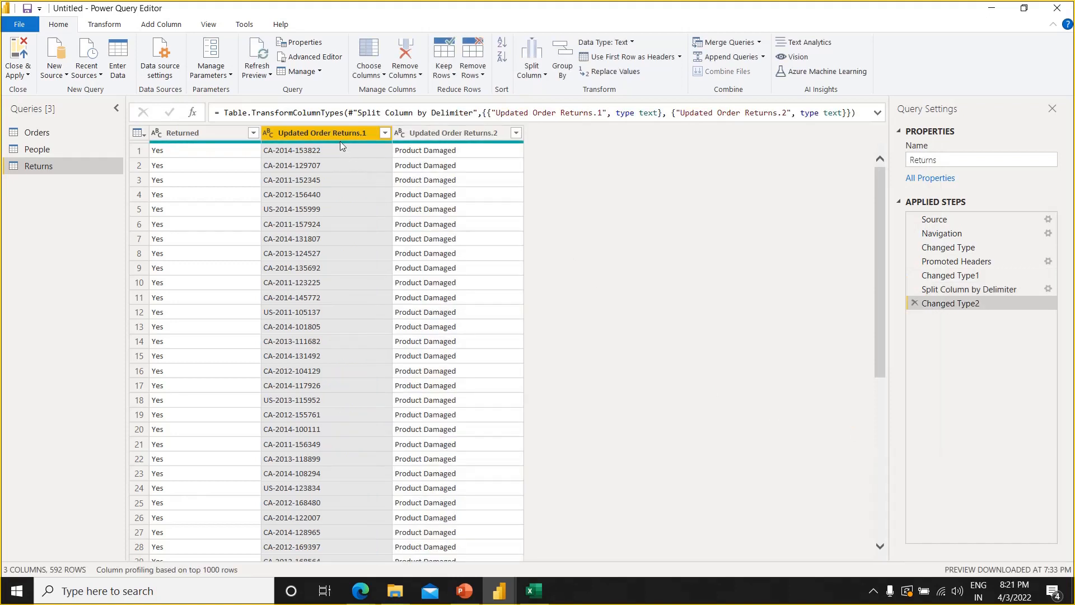
Rename the first split column, which holds the order codes, as Orders
double_click(337, 137)
text(oRDE)
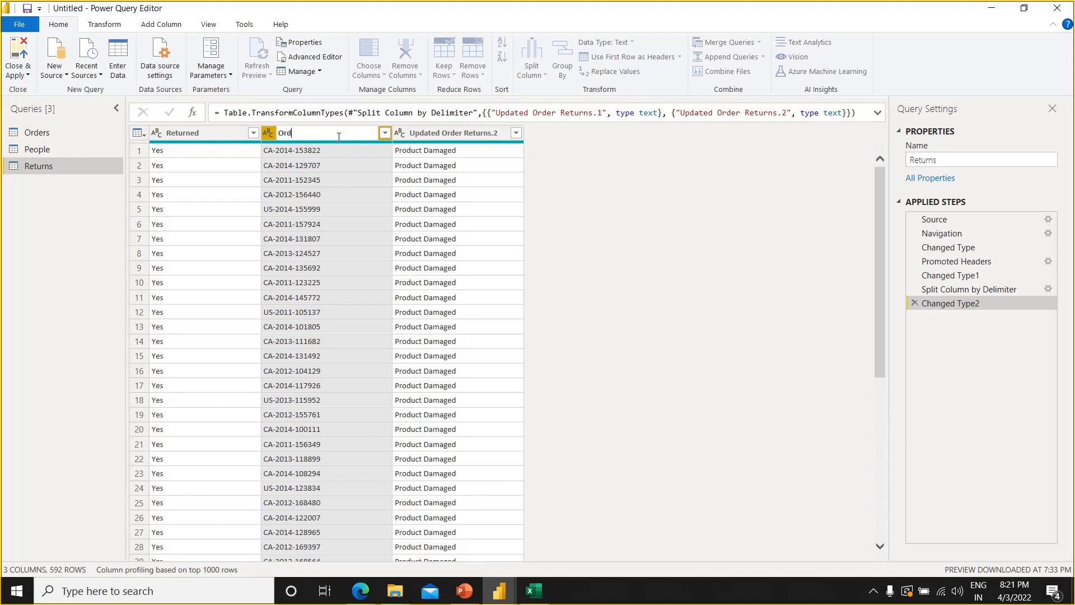
text(rs)
key(Return)
Compare the Orders column of the Returns query with the Order ID column of the Orders query
click(201, 136)
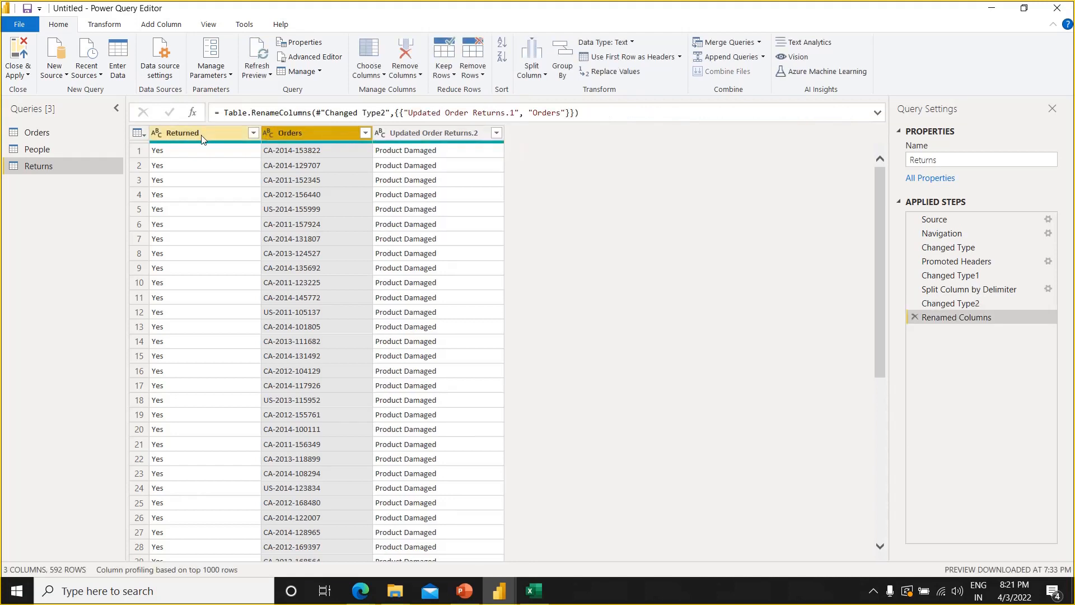
ctrl+click(303, 130)
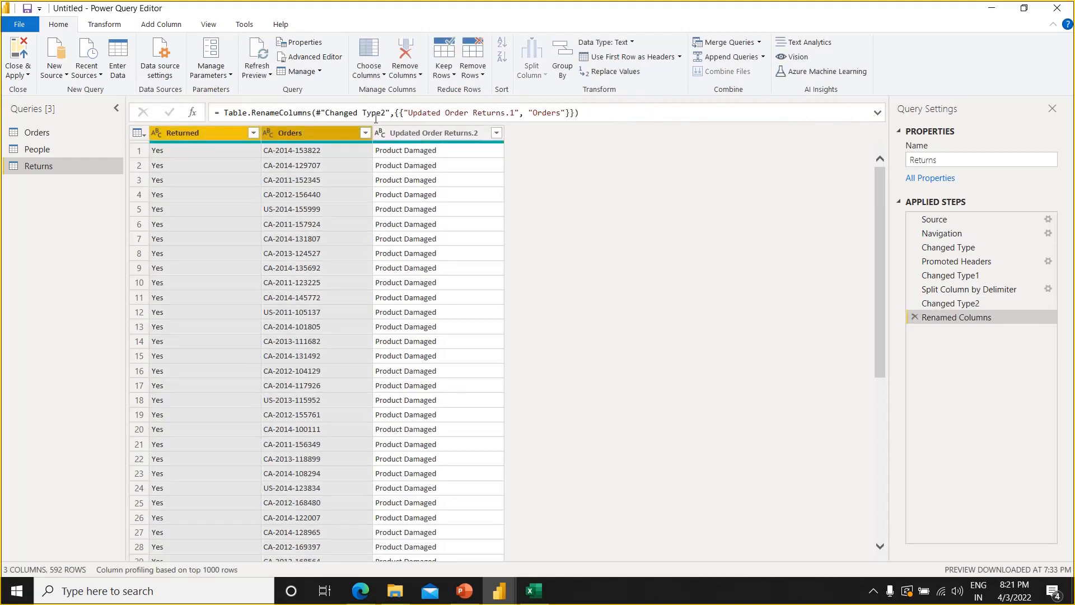
ctrl+click(415, 132)
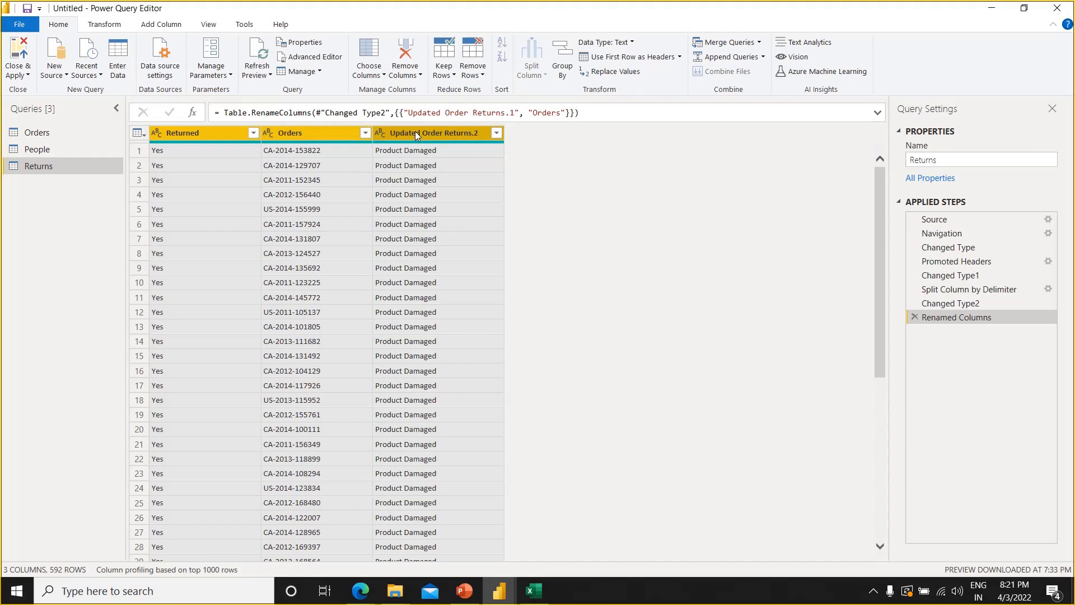
click(321, 135)
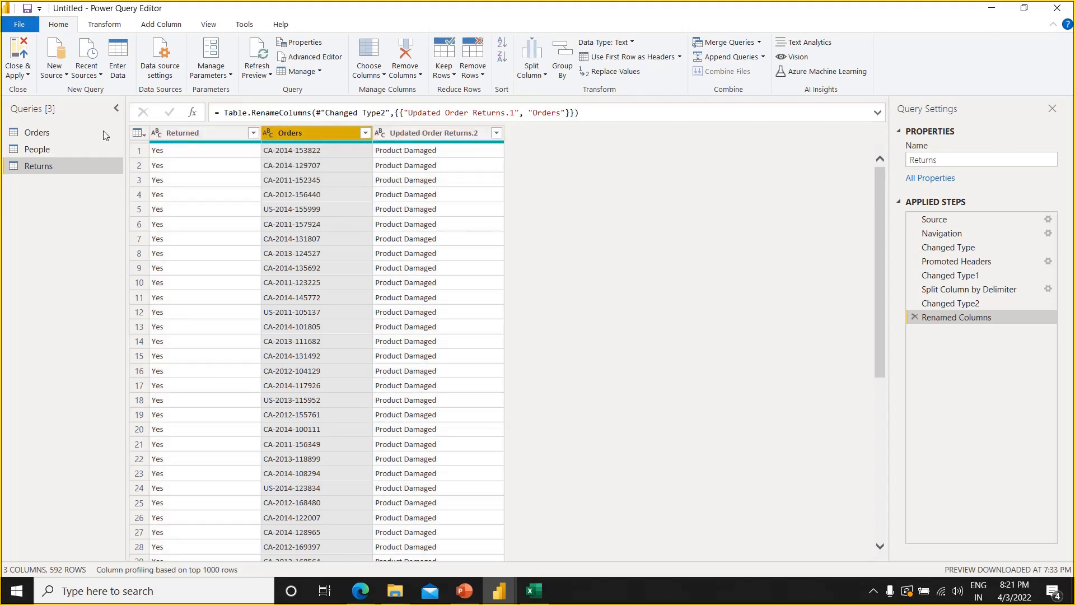
click(76, 130)
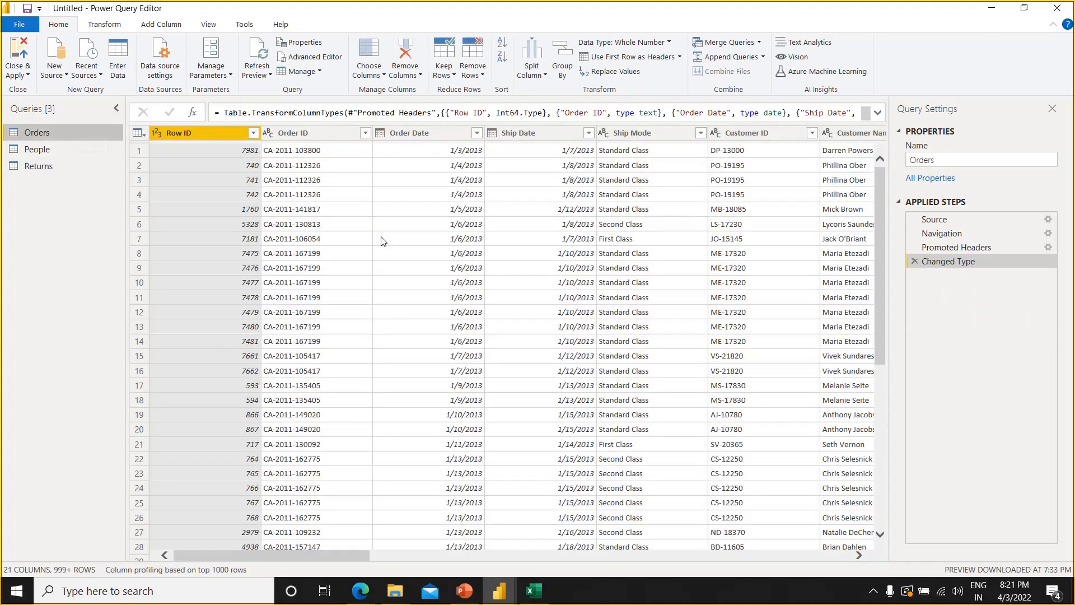
click(316, 137)
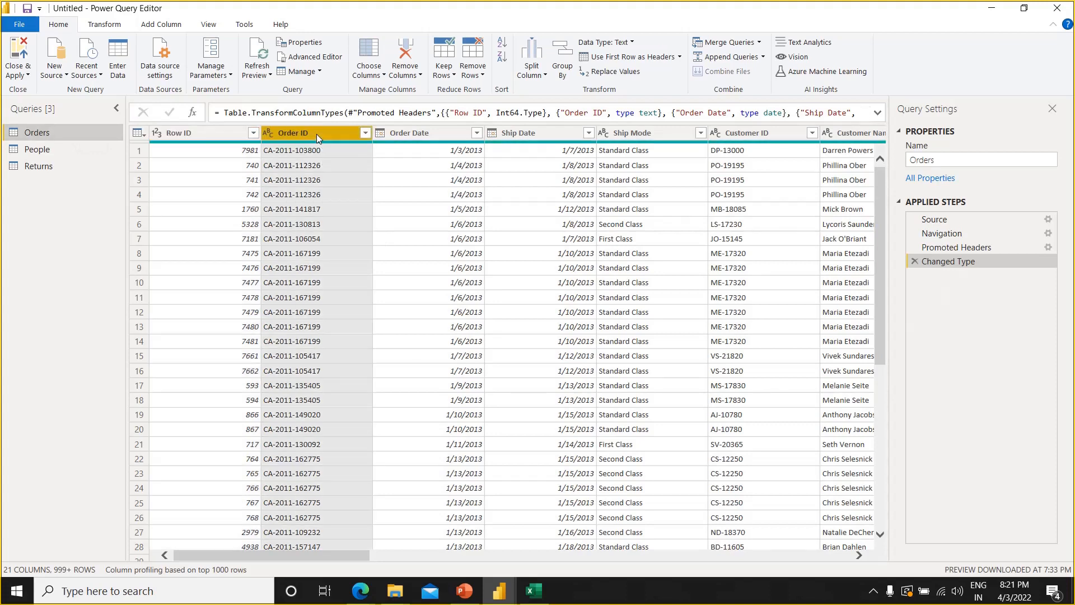
click(93, 166)
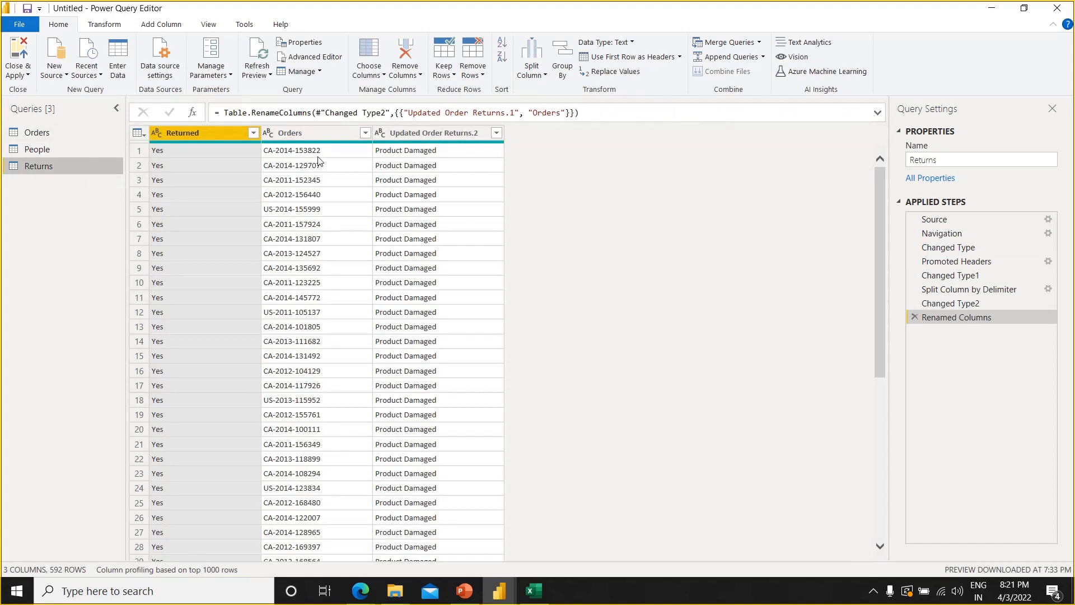
click(318, 154)
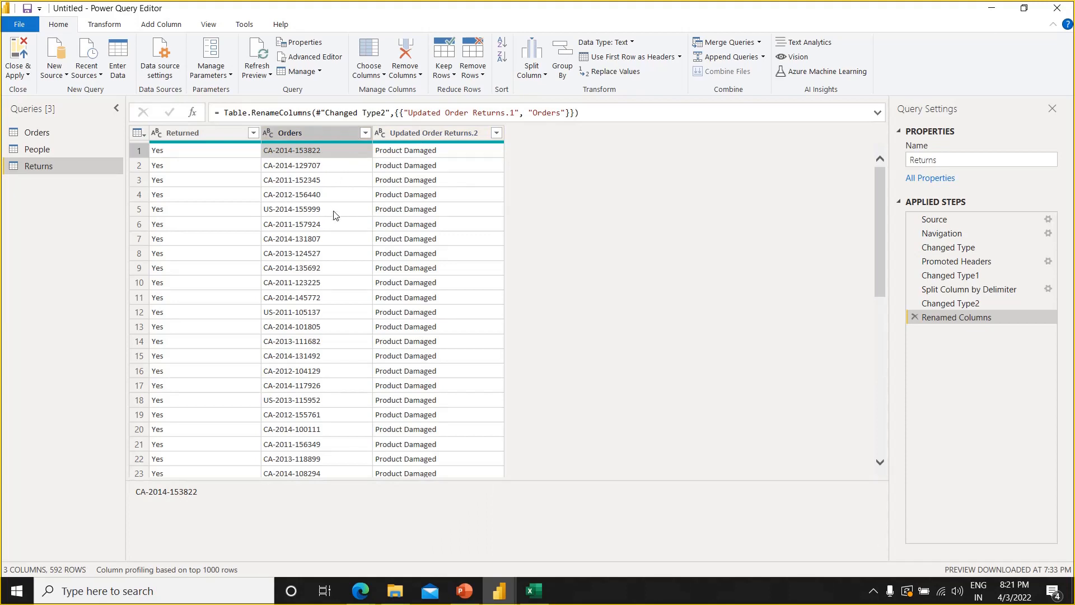
Close Power Query Editor with the changes to Returns applied, and return to the Model view
click(18, 56)
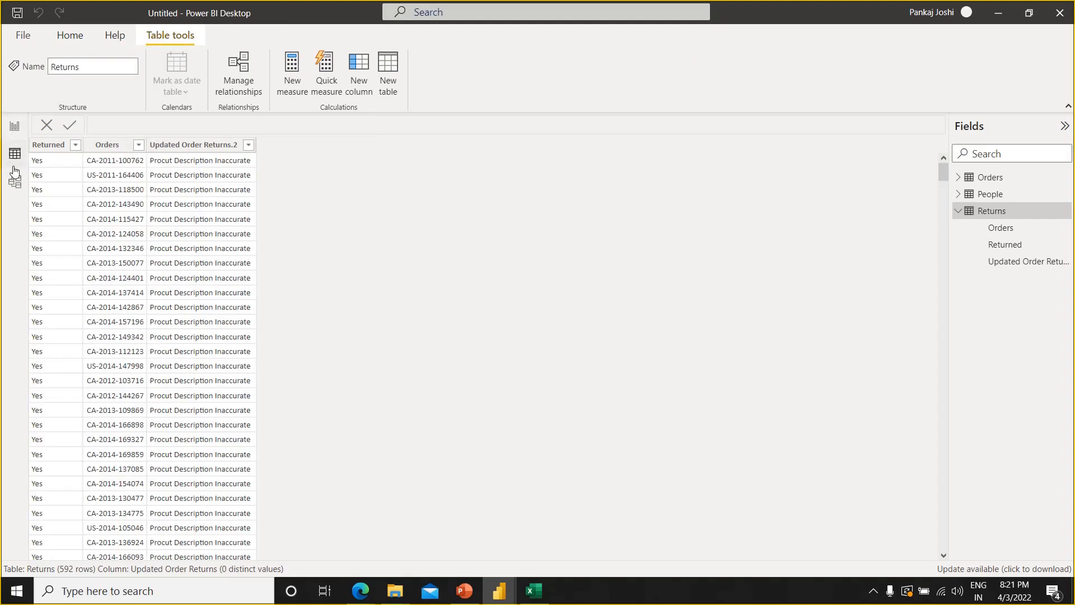
click(16, 191)
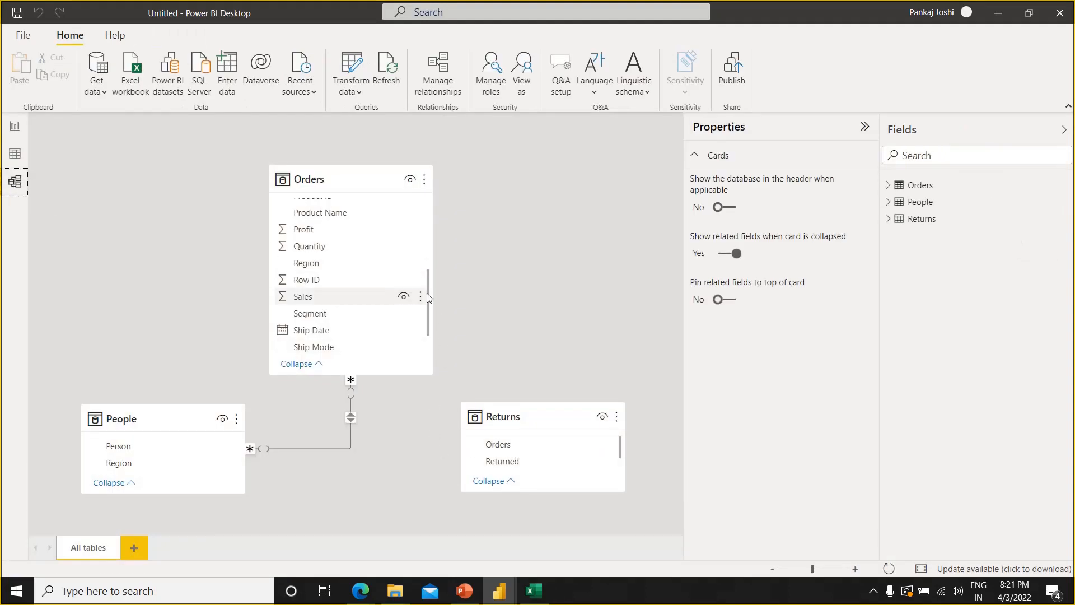
Create an active many-to-many relationship between Orders in the Returns table and Order ID in the Orders table, filtering in both directions
drag(428, 293, 428, 227)
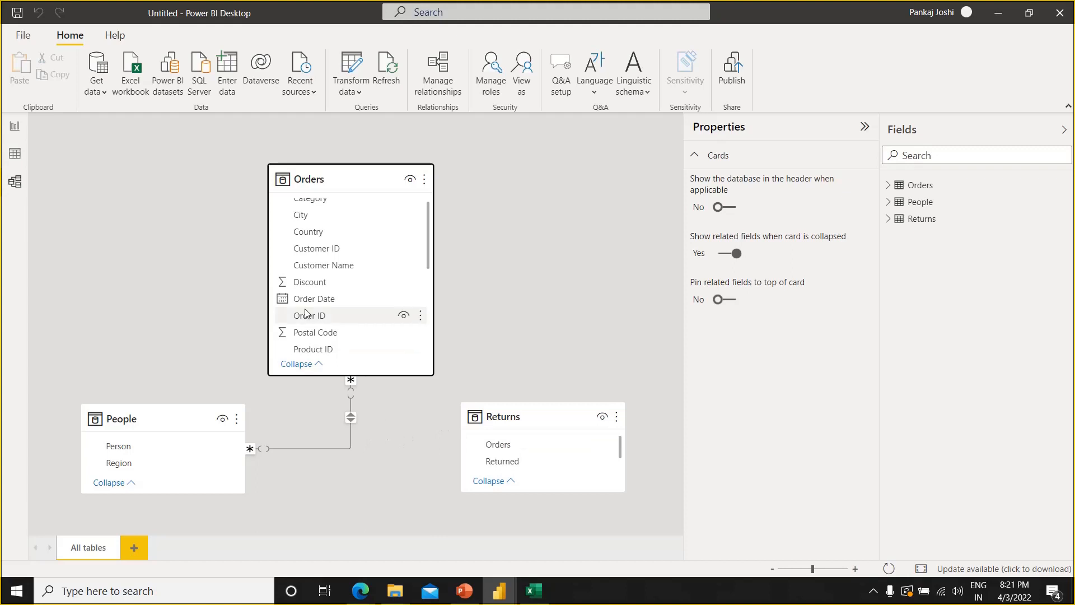
drag(494, 453, 334, 323)
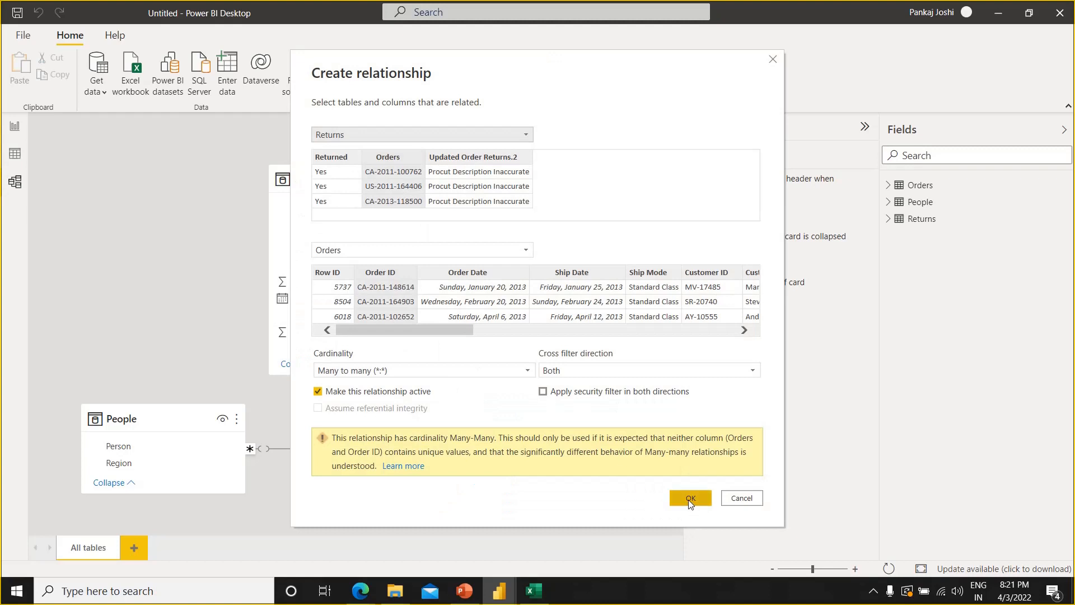
click(688, 499)
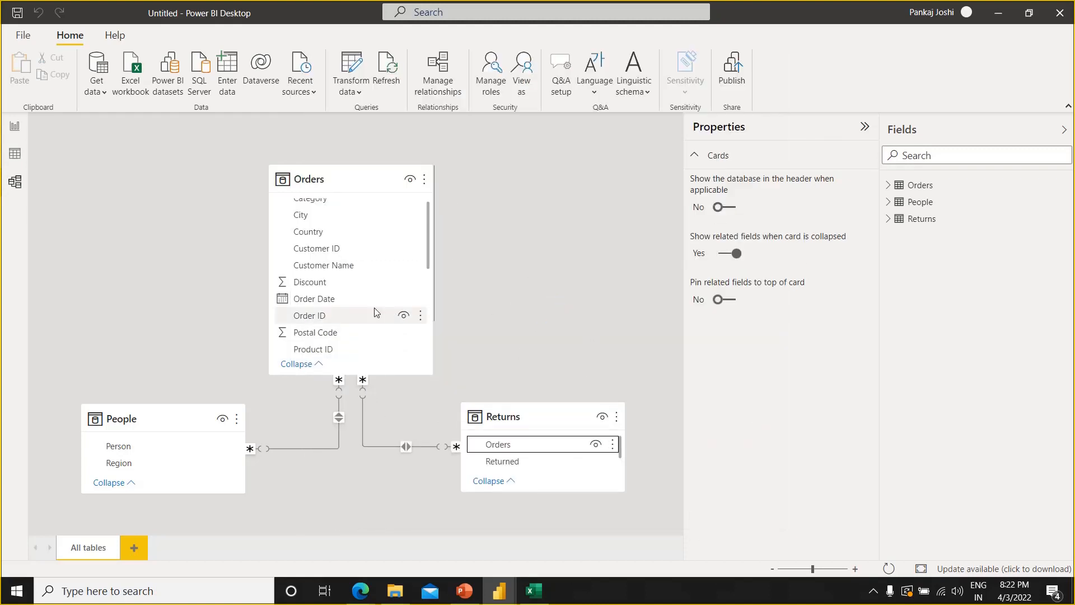
In the Report view, populate the empty column chart with Region on the axis and Sales as values from the Orders table
click(15, 132)
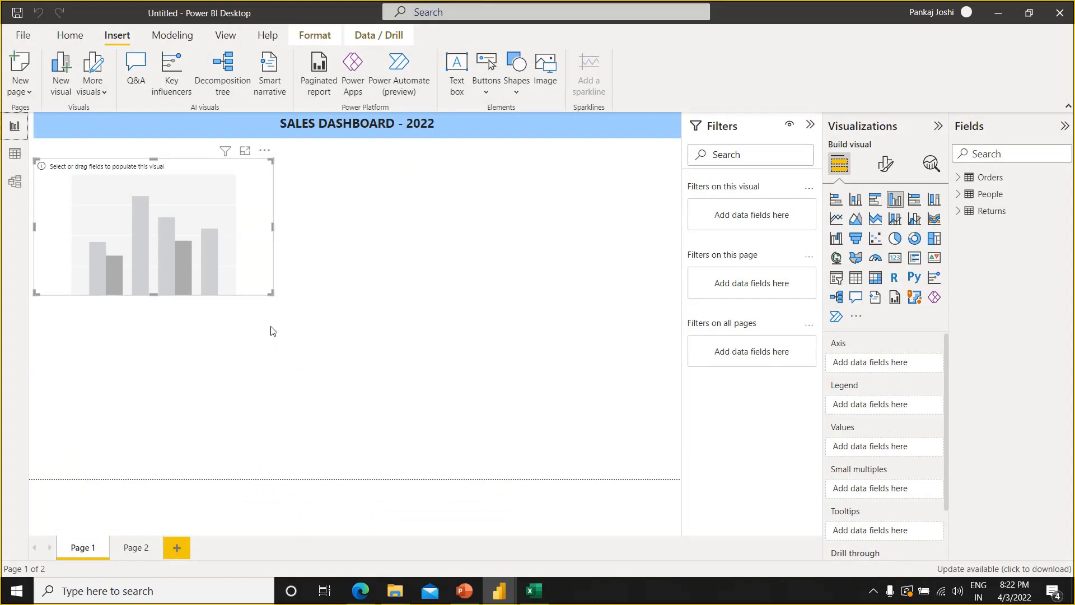
click(957, 178)
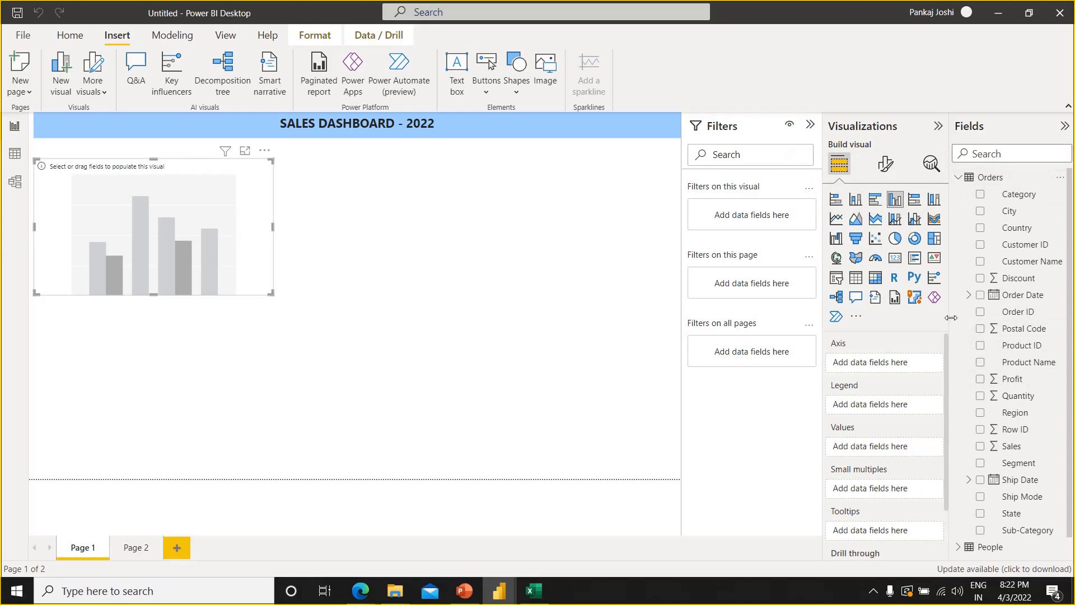
drag(925, 314, 907, 310)
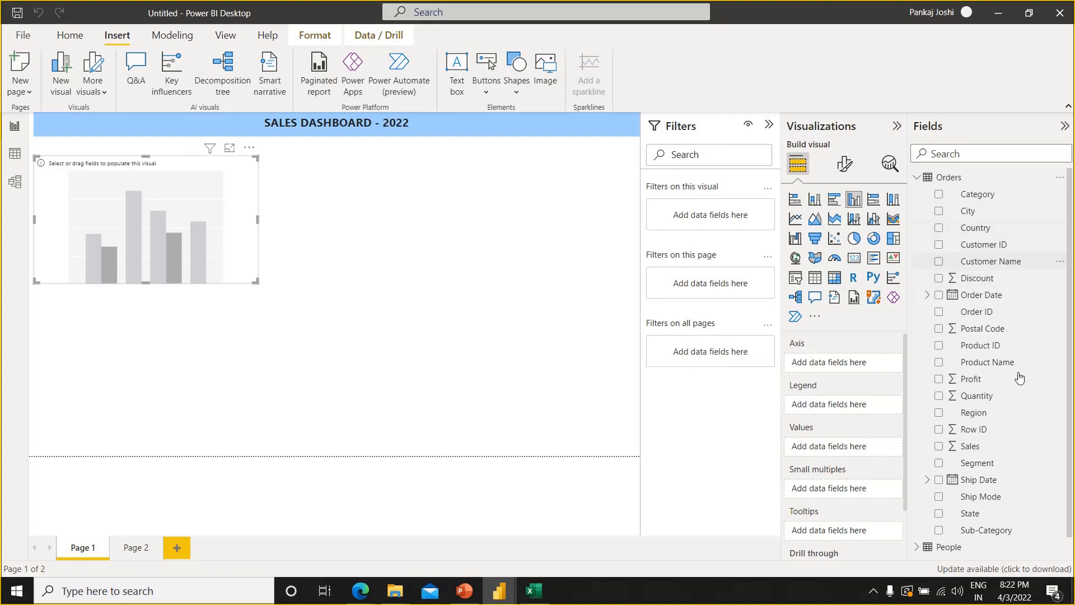
drag(965, 415, 863, 365)
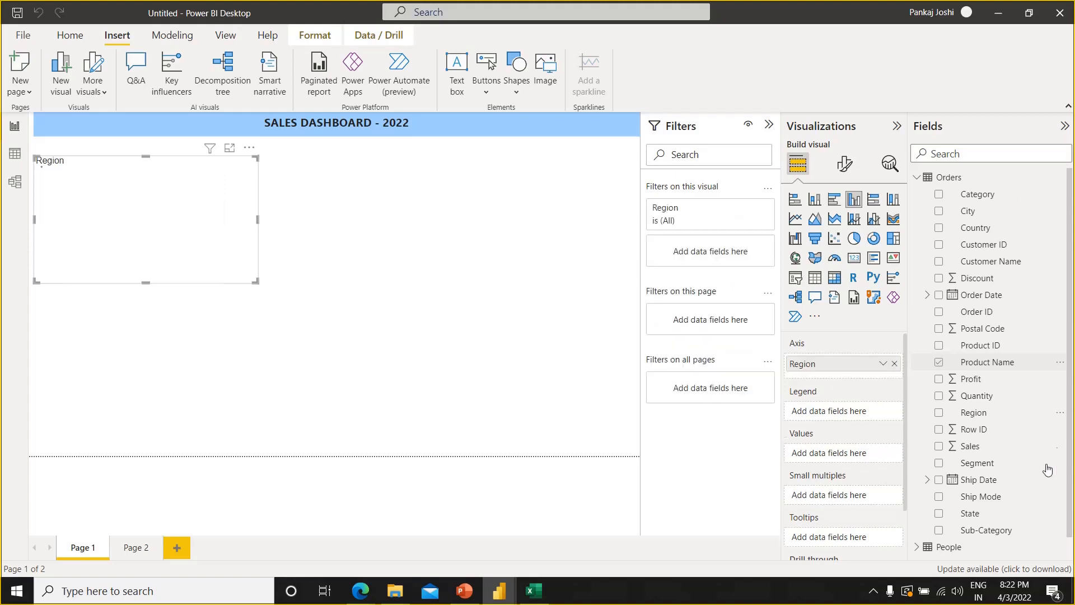
drag(996, 444, 838, 452)
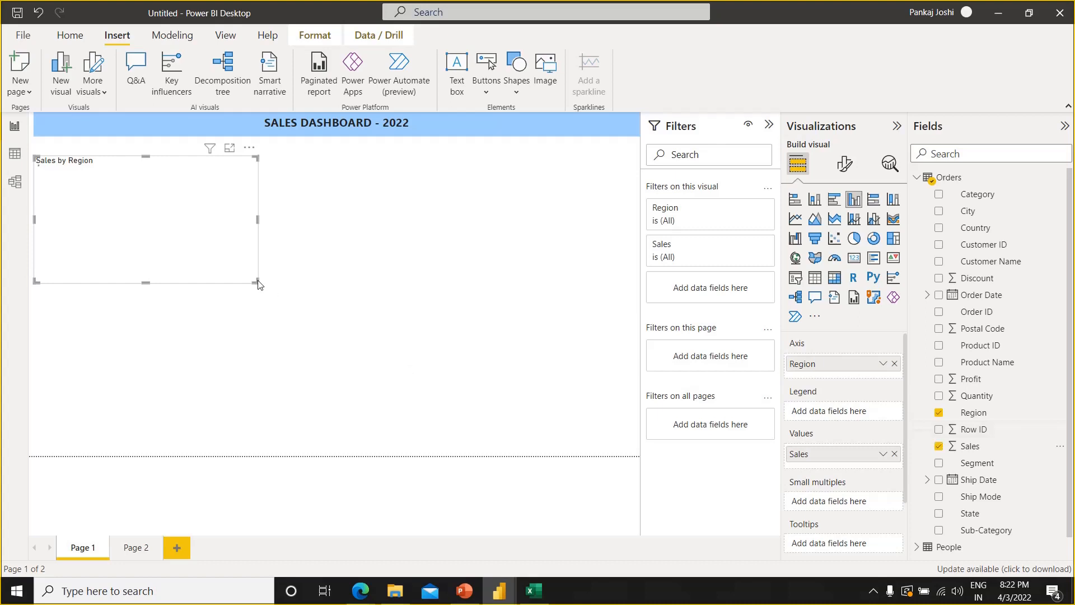
Narrow the Sales by Region chart slightly and place it just beneath the dashboard title, away from the page's left edge
mouse_move(258, 284)
mouse_down()
mouse_move(333, 254)
mouse_move(358, 283)
mouse_move(236, 283)
mouse_move(249, 285)
mouse_up()
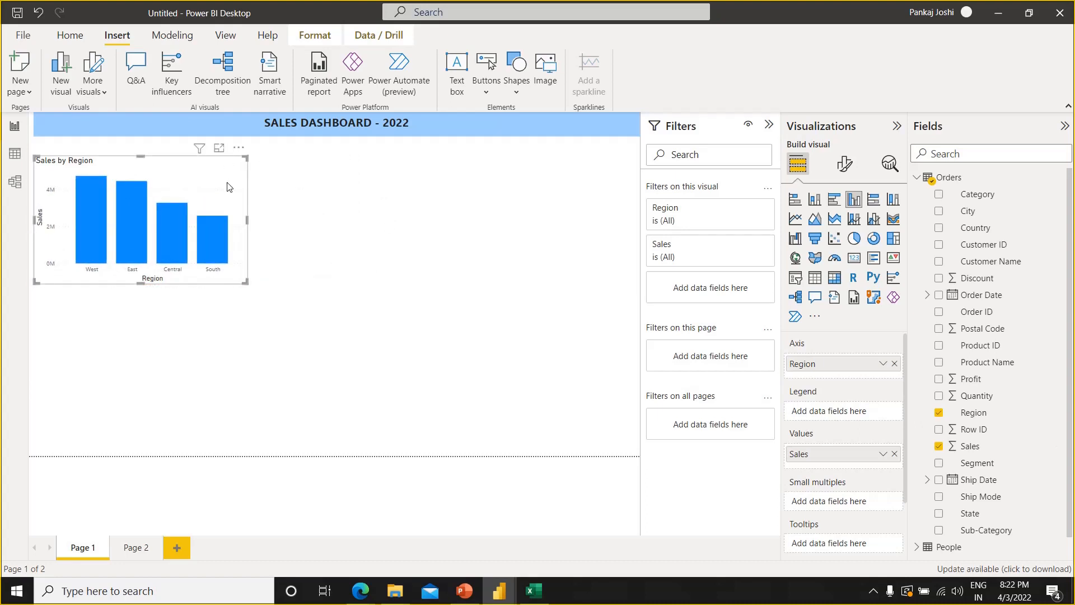
drag(226, 186, 305, 175)
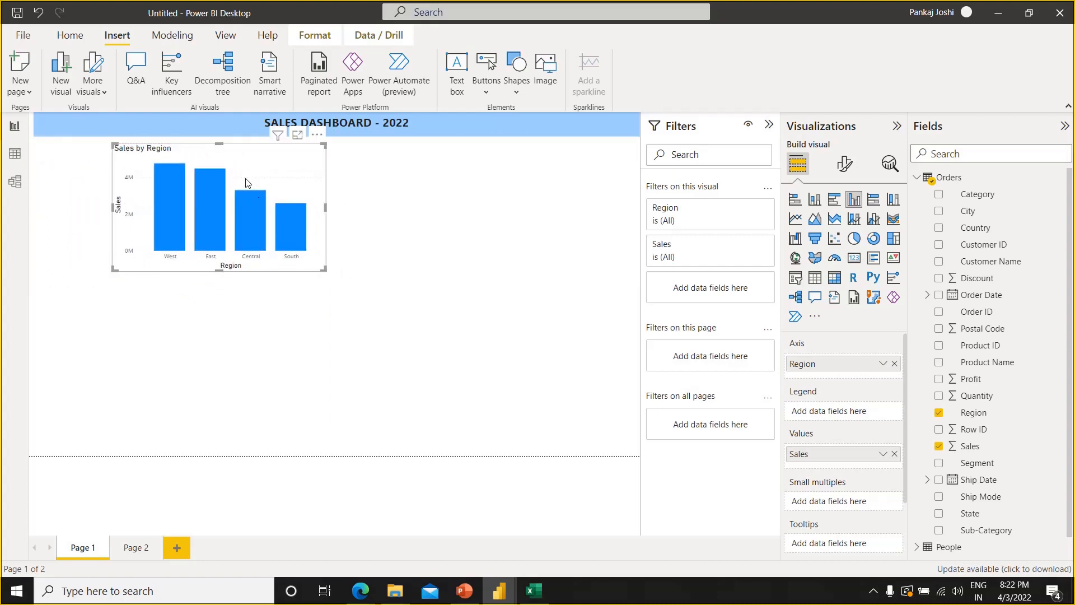
click(516, 281)
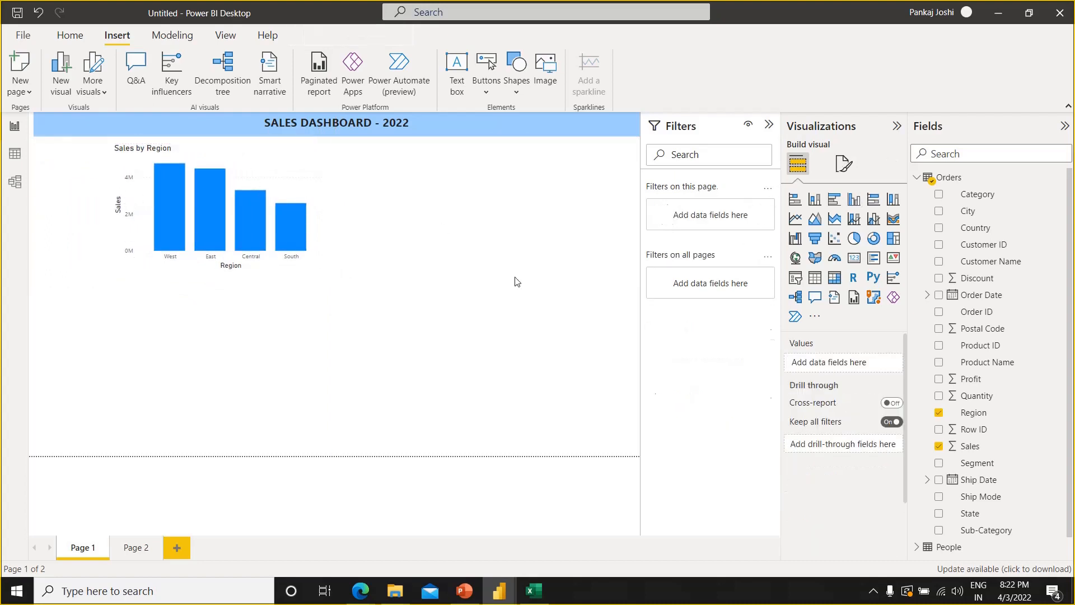
Turn on data labels for the Sales by Region chart
click(259, 153)
click(840, 176)
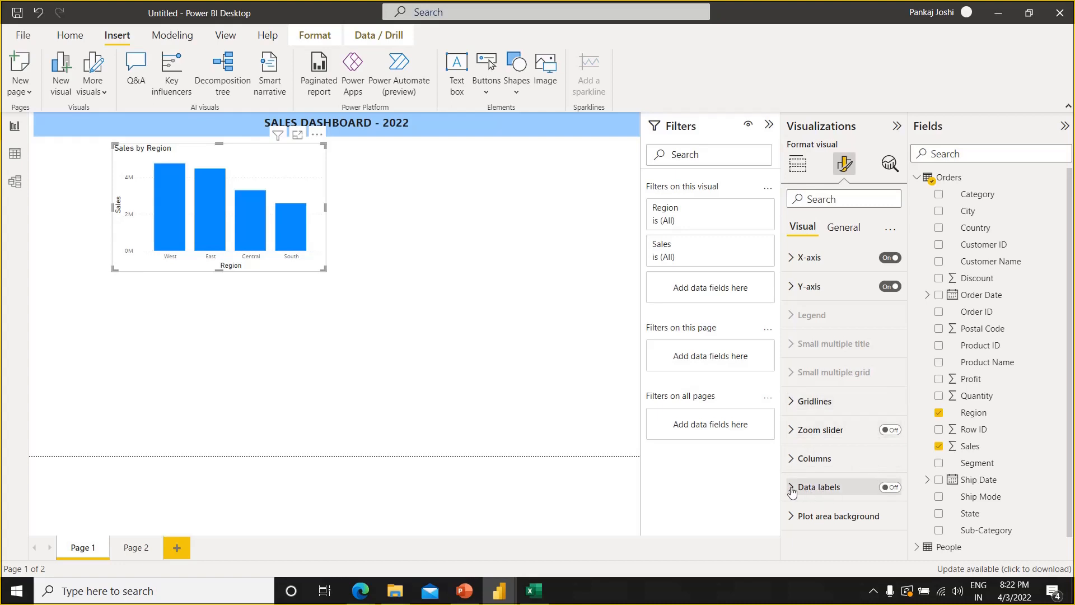
click(890, 487)
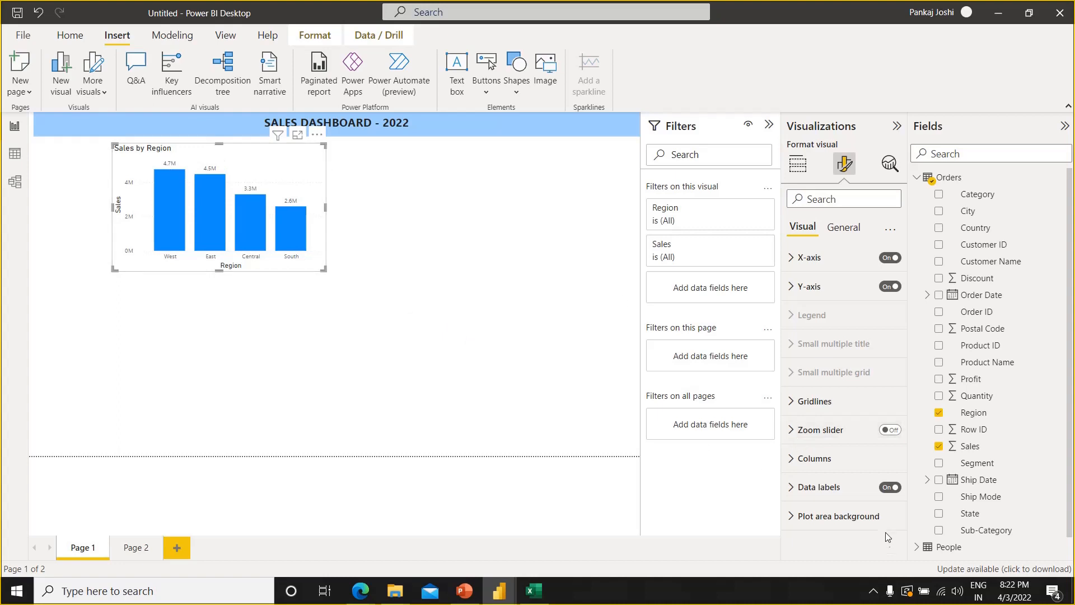
Set the chart's data label orientation to Vertical and the label values' font size to 15
click(829, 490)
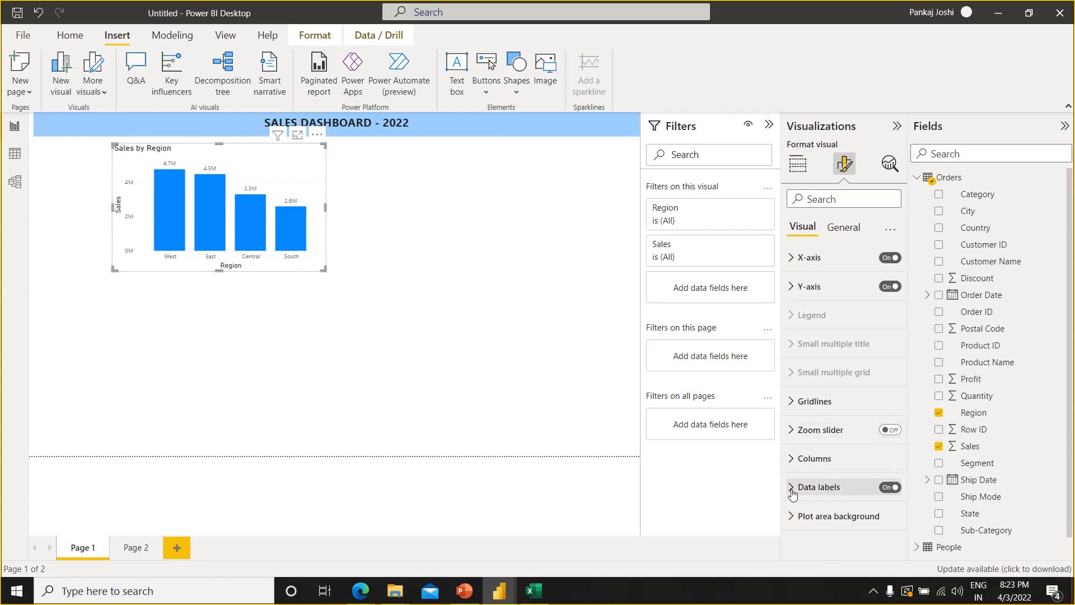
drag(905, 375, 905, 482)
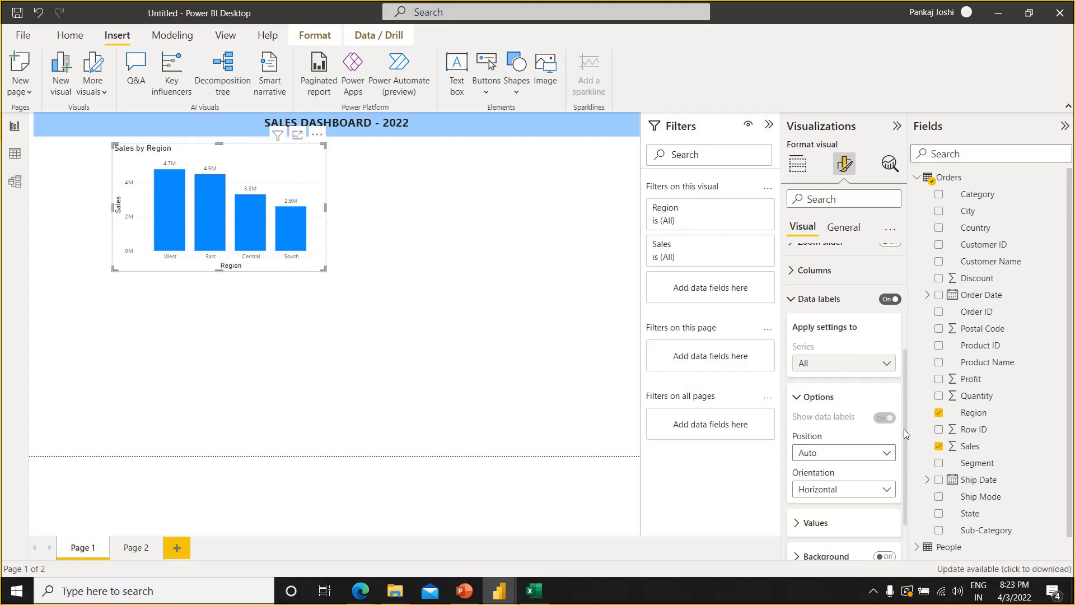
drag(903, 428, 905, 482)
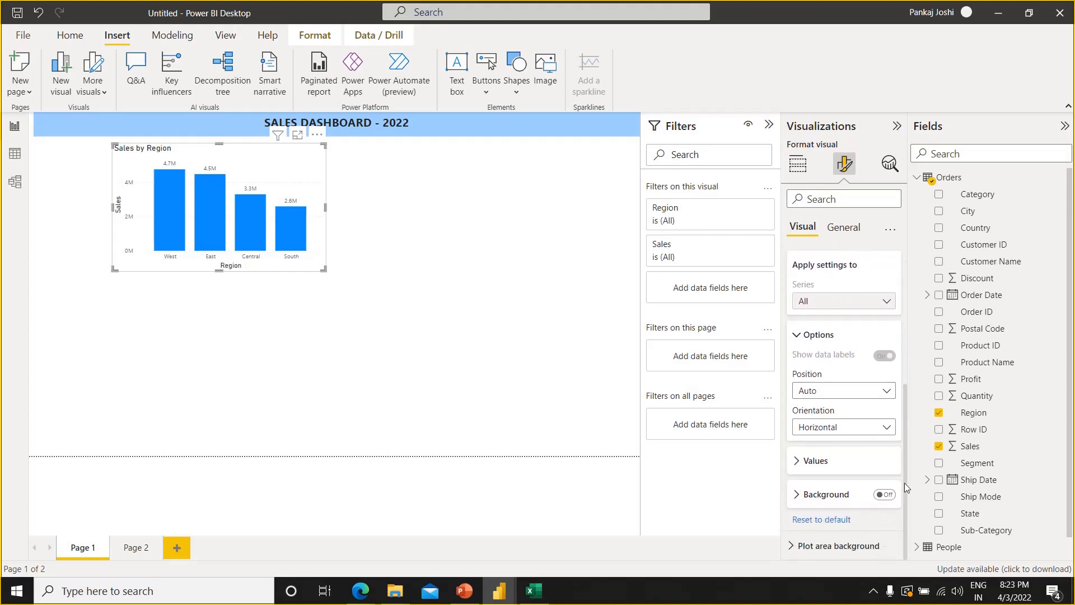
click(841, 430)
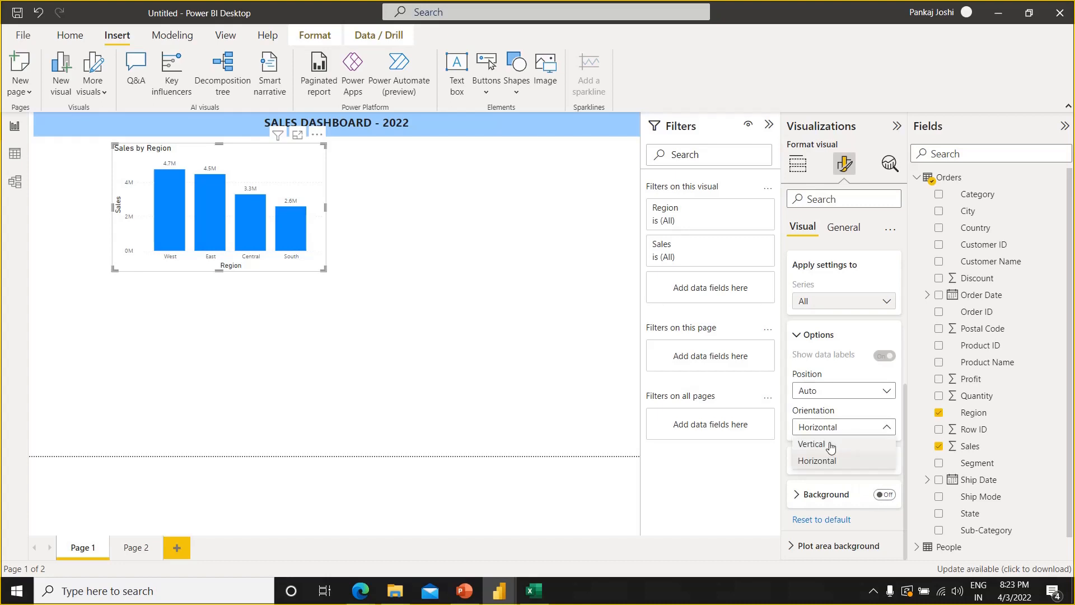
click(830, 445)
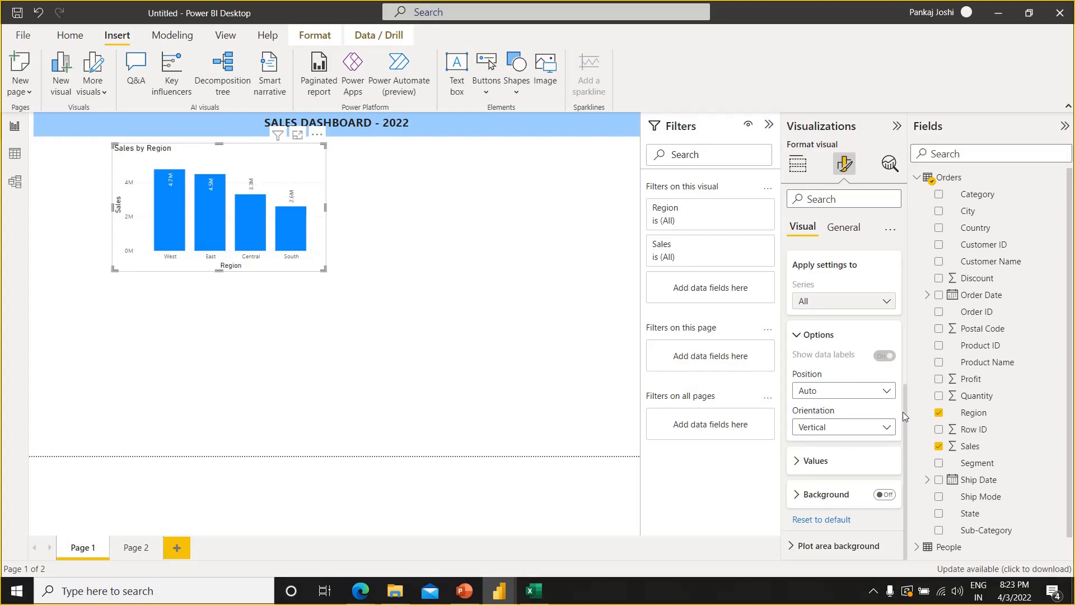
click(796, 464)
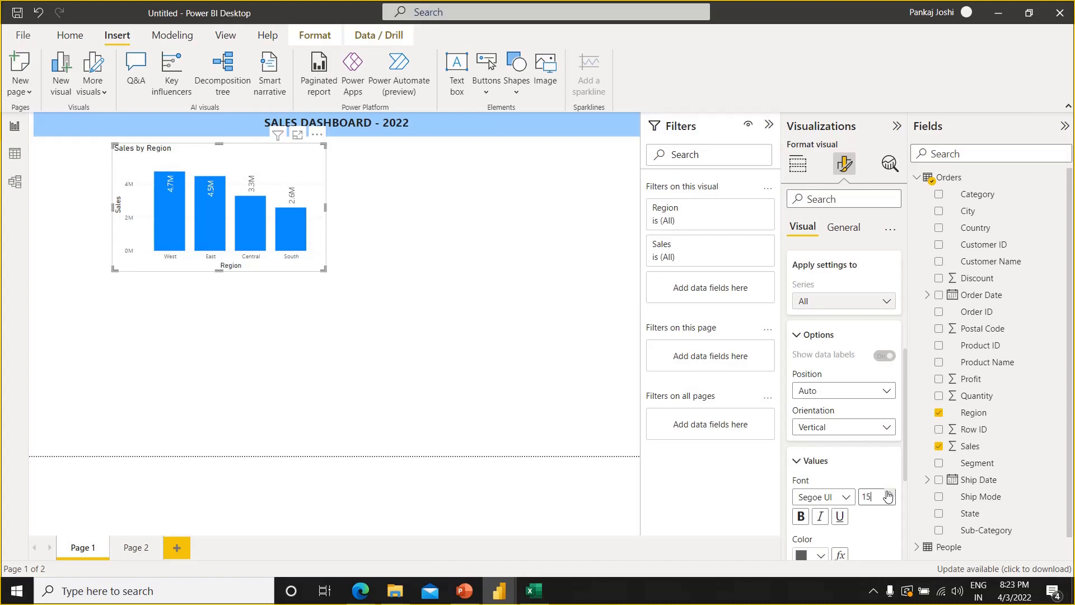
click(798, 467)
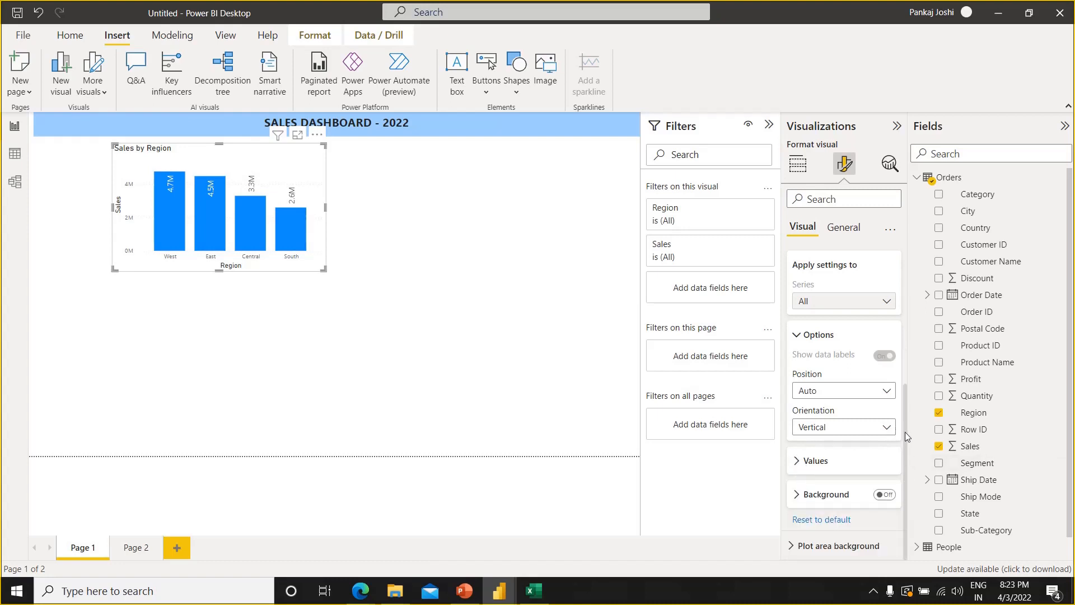
Turn on the data labels' background and set its color to a light gold theme shade
click(885, 495)
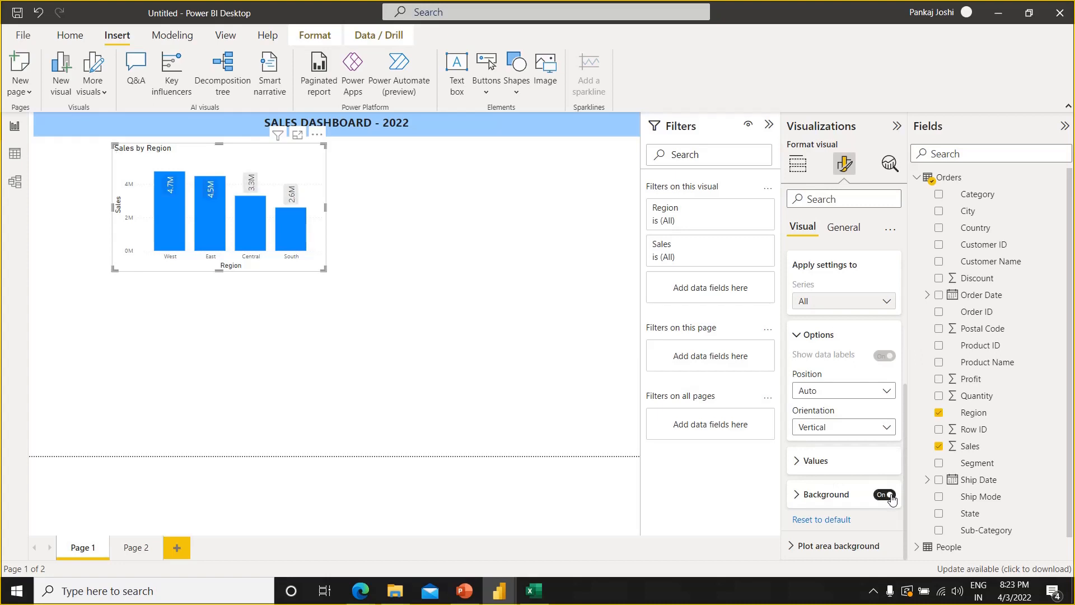
click(798, 495)
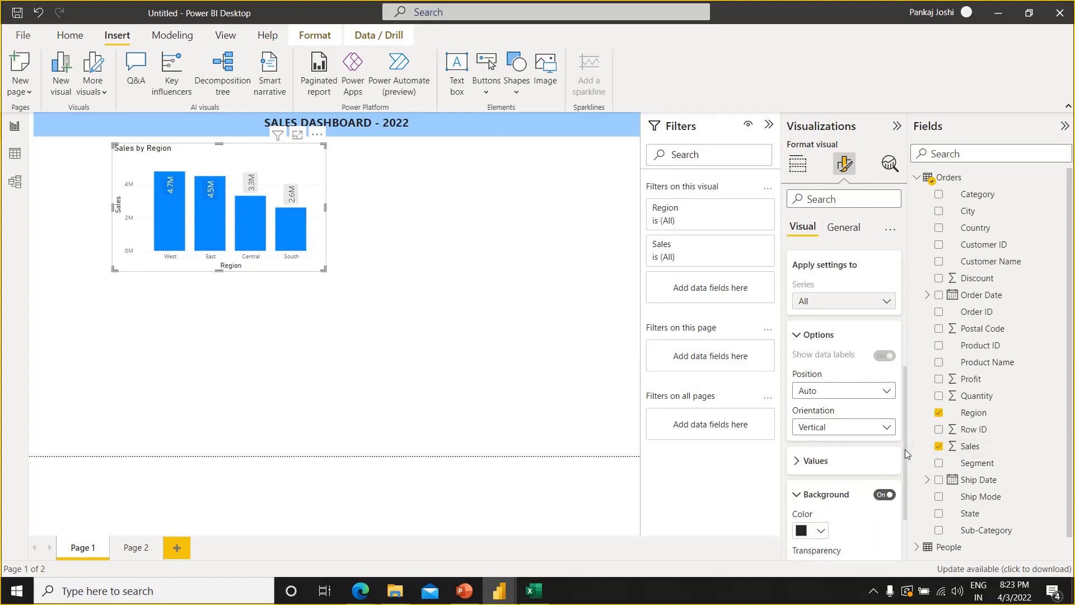
scroll(904, 449, down, 3)
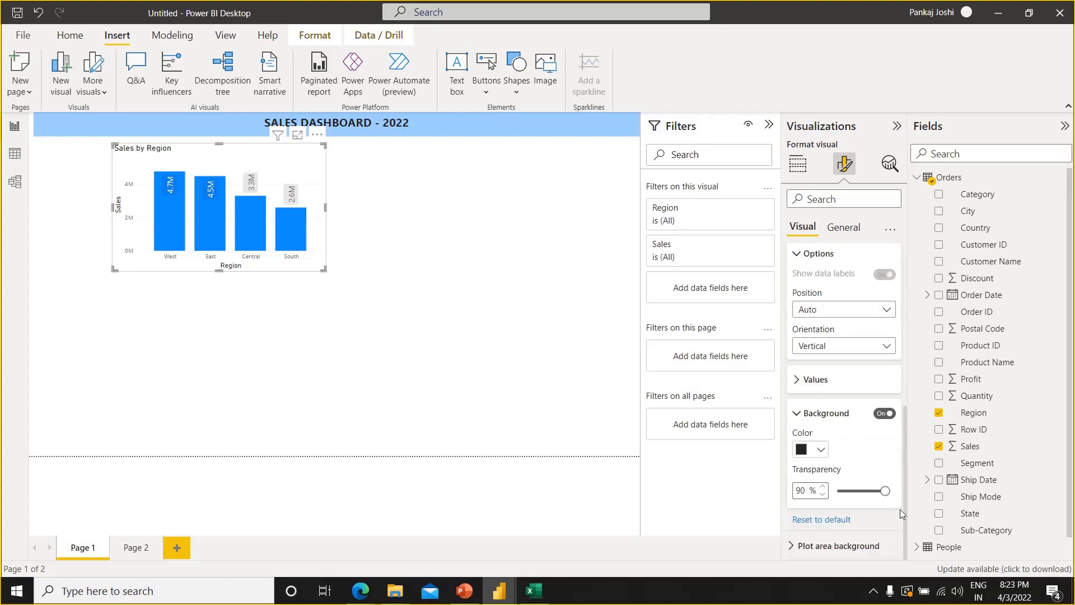
click(819, 454)
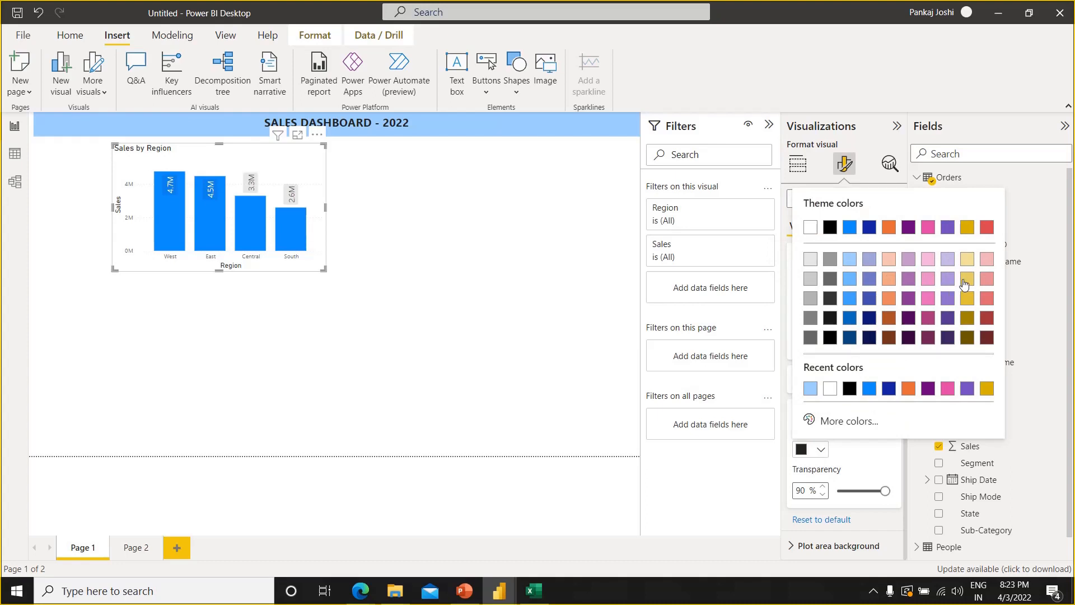
click(964, 280)
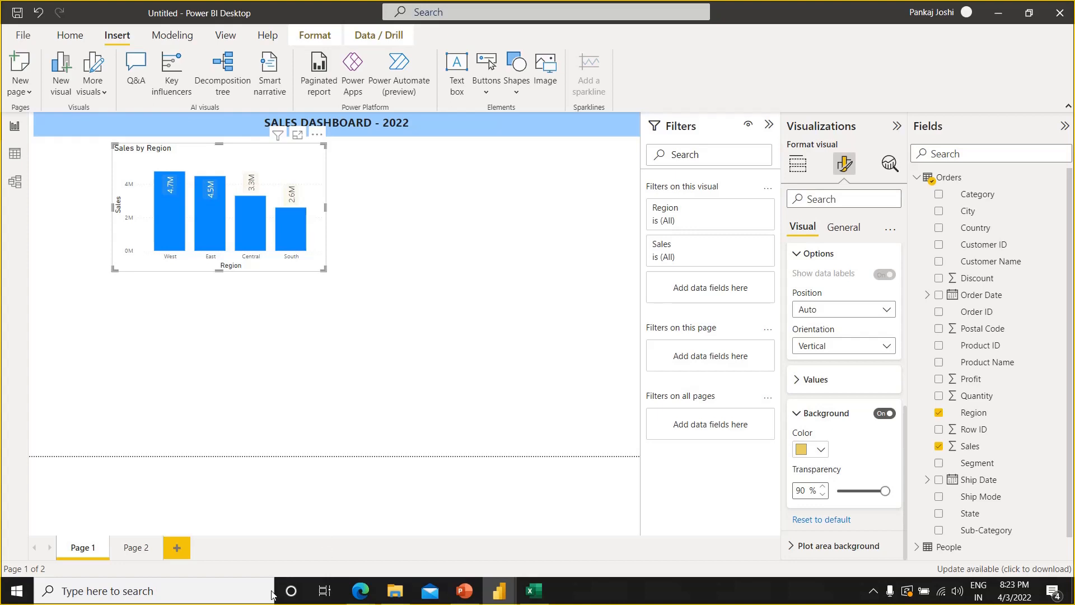
Find and launch Google Chrome from the Windows search
click(233, 599)
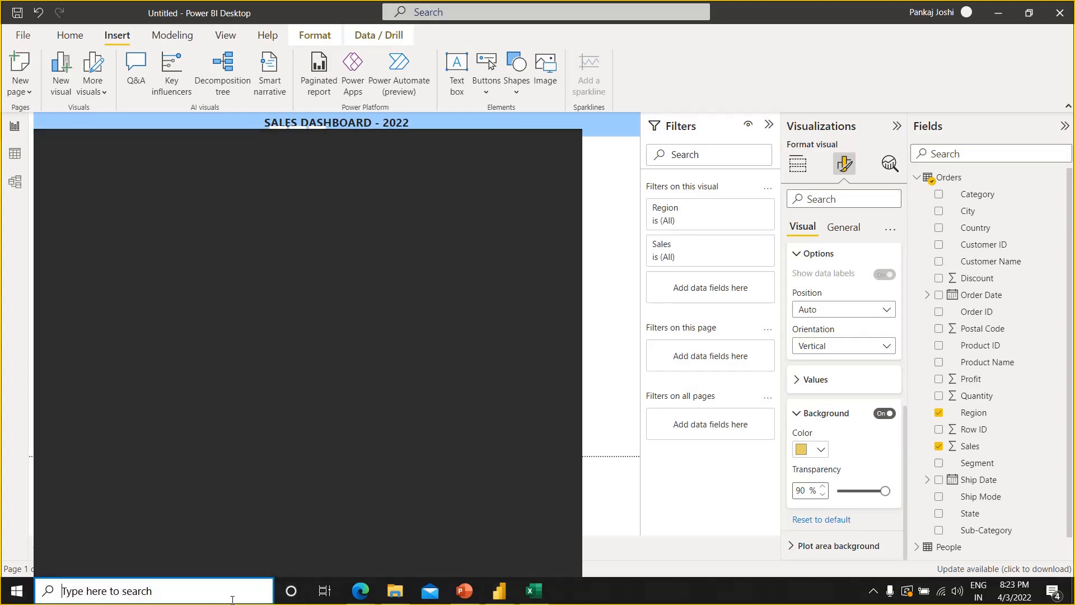
text(goog)
key(Escape)
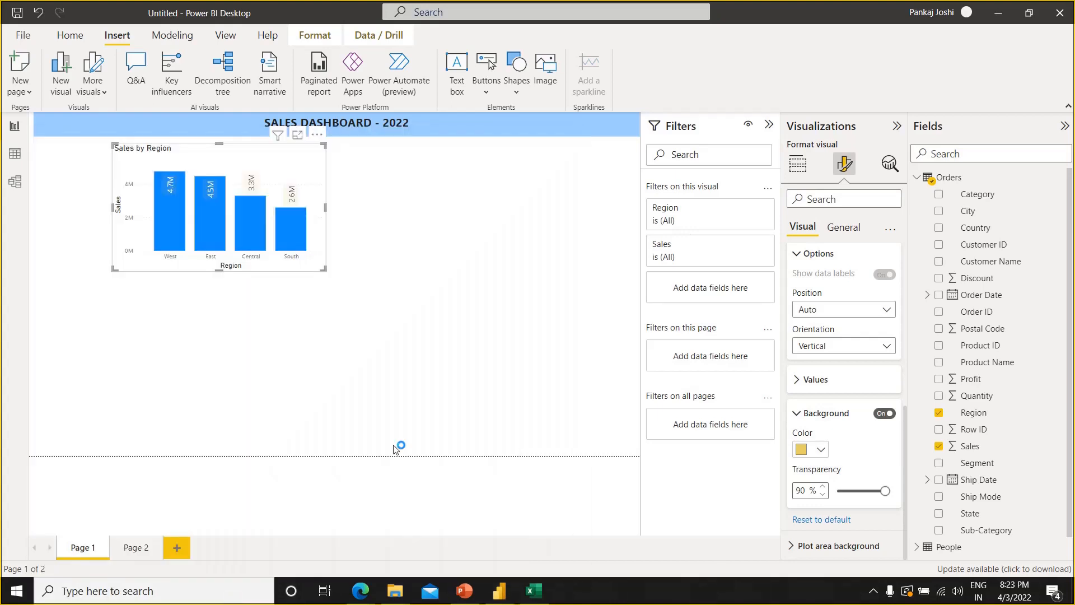
click(824, 451)
click(810, 449)
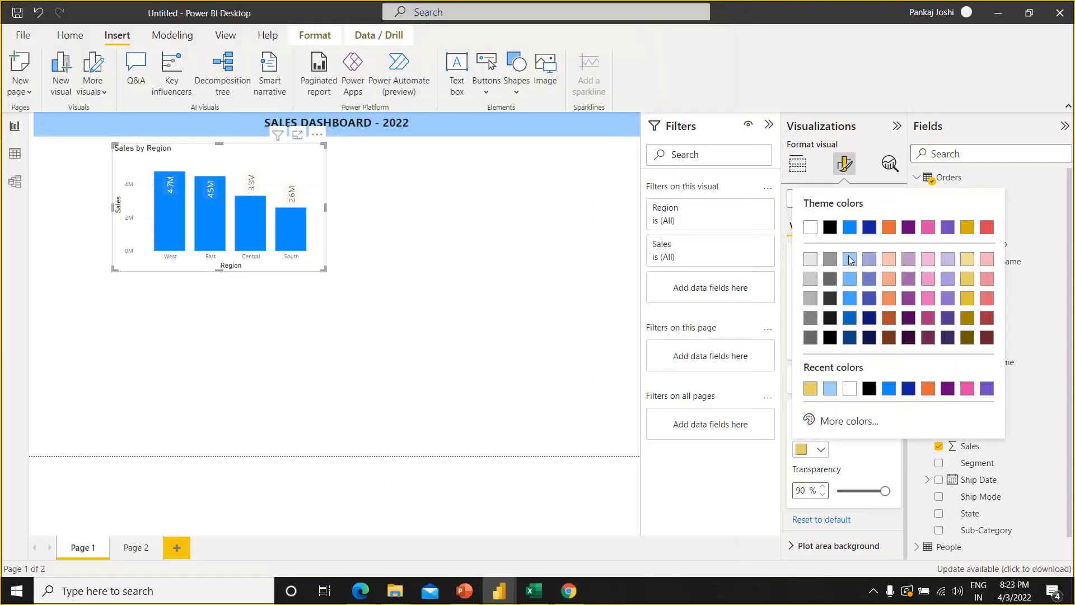
key(Escape)
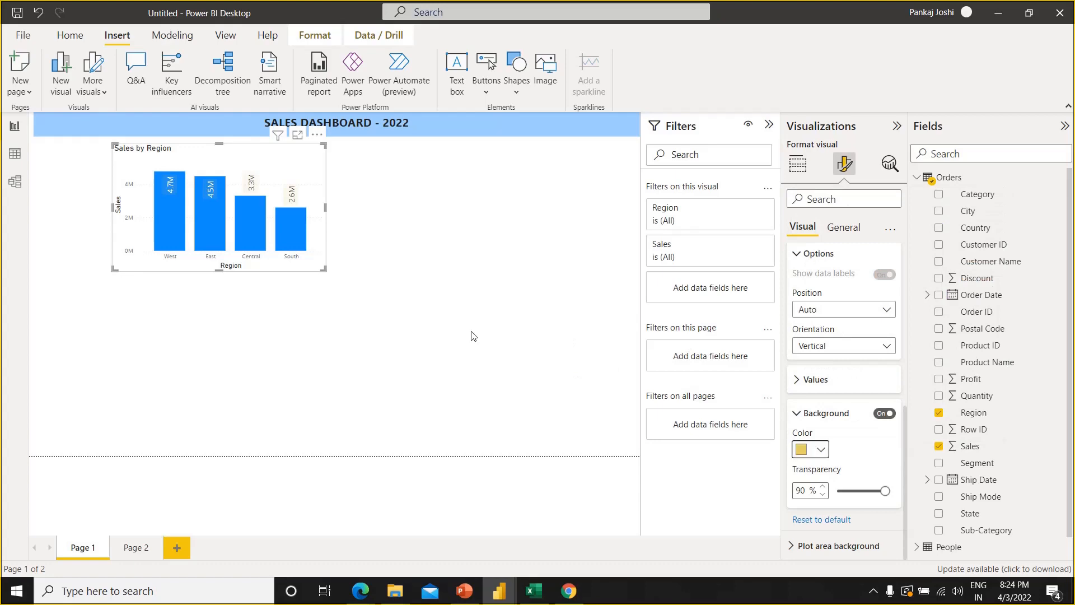
Switch to a maximized Chrome window, search the web for "red color shade" and look through the results for color codes
key(alt+Tab)
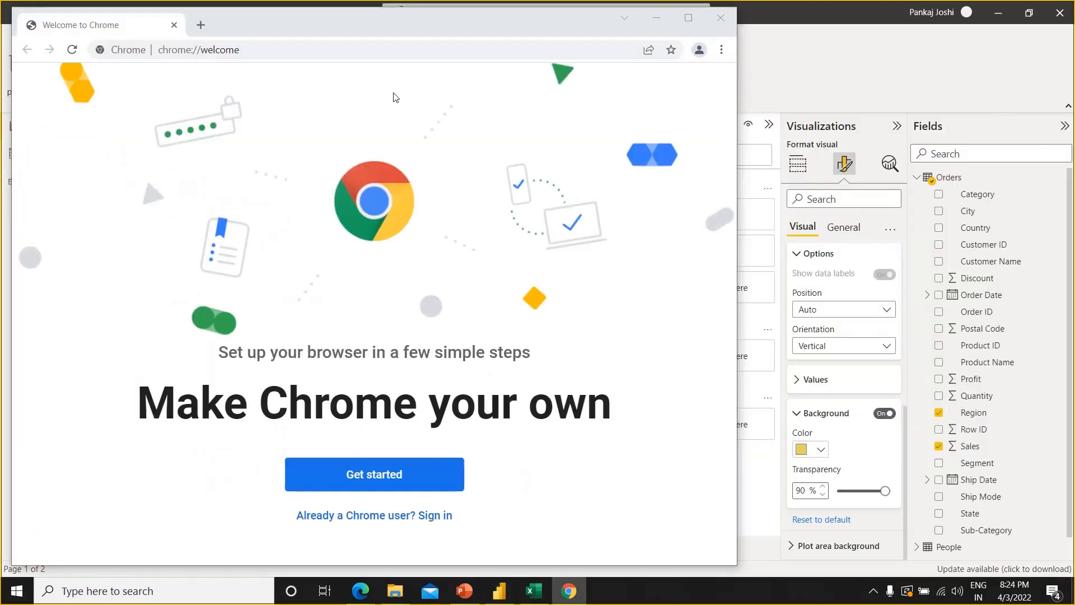
click(688, 18)
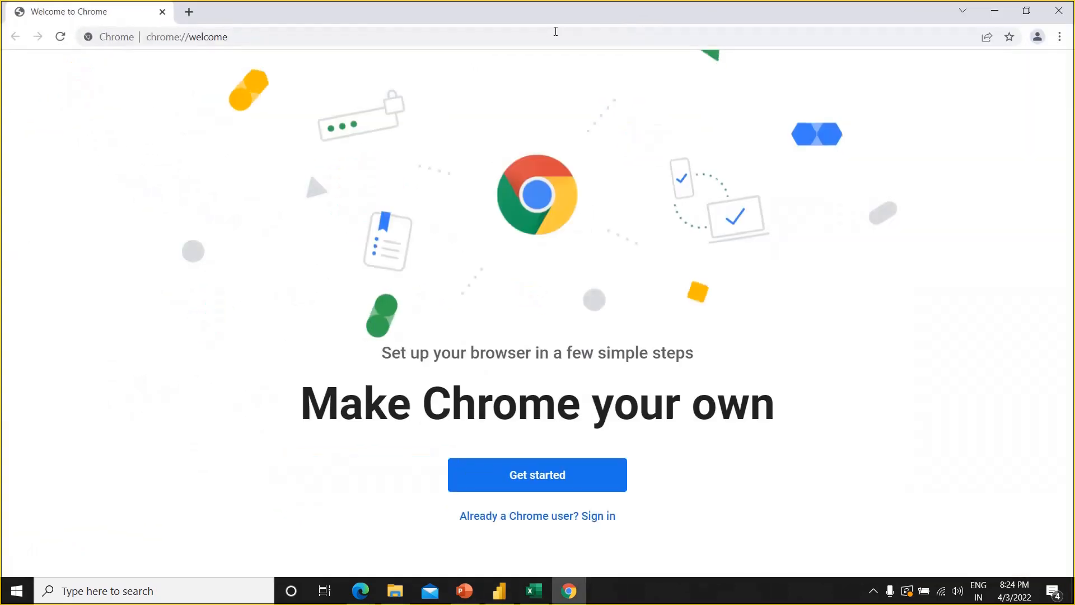
click(551, 31)
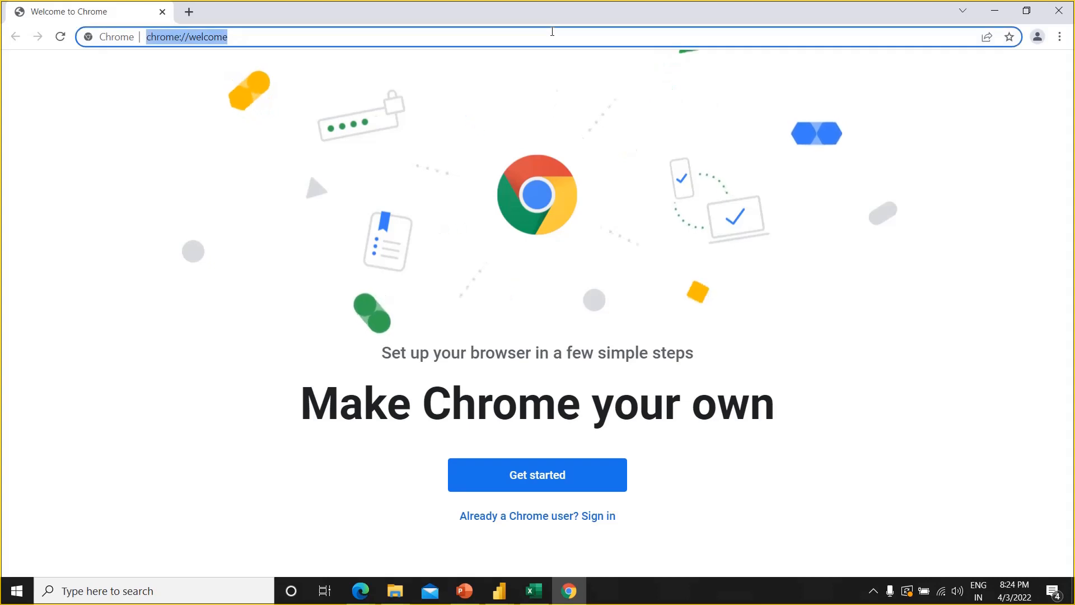
text(red color)
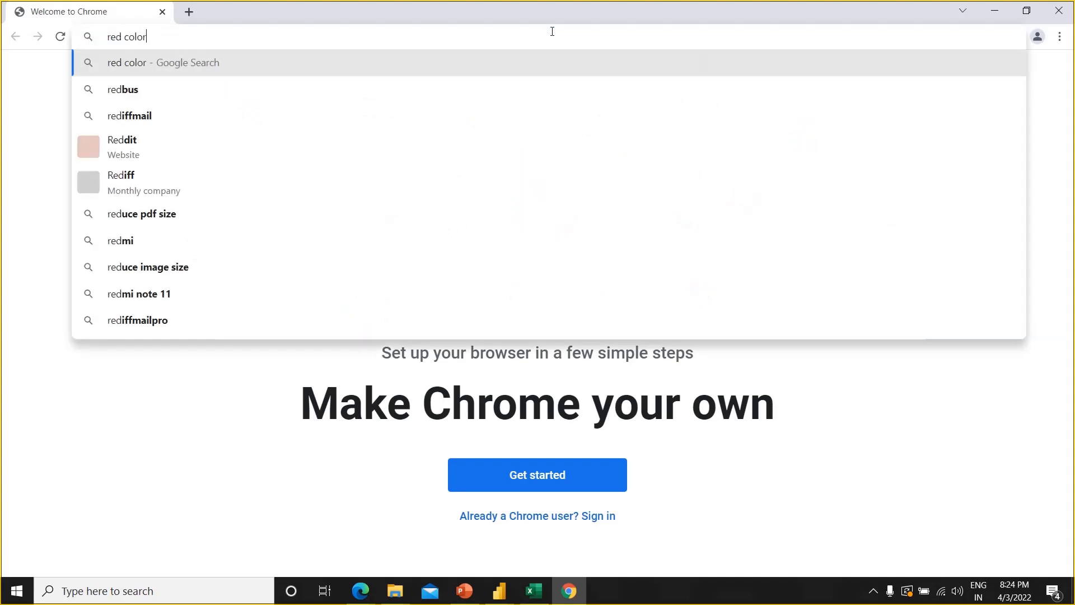
text( shade)
key(Return)
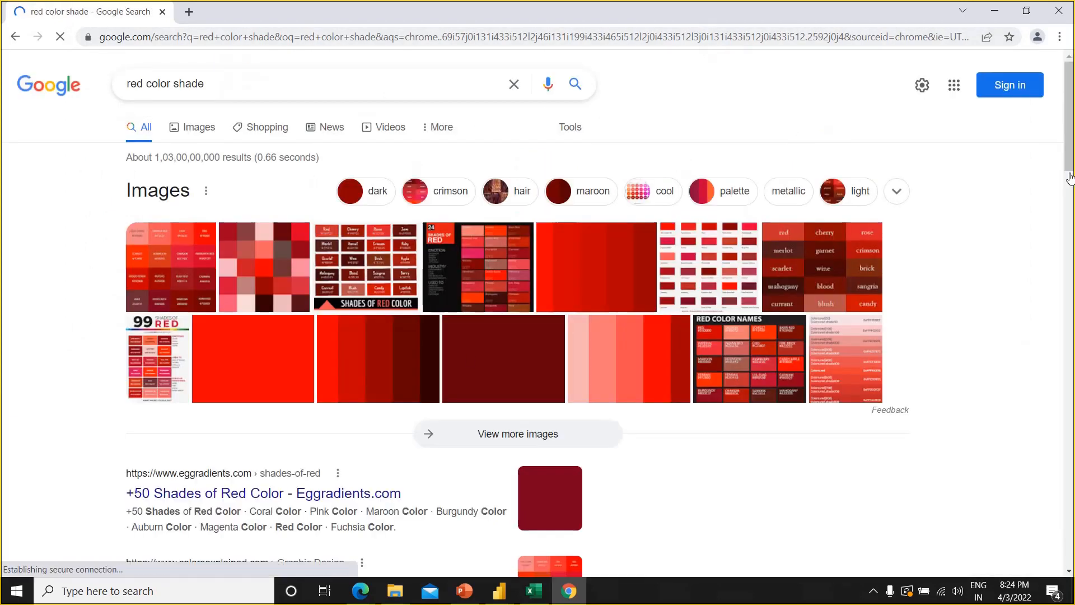
drag(1069, 164, 1071, 373)
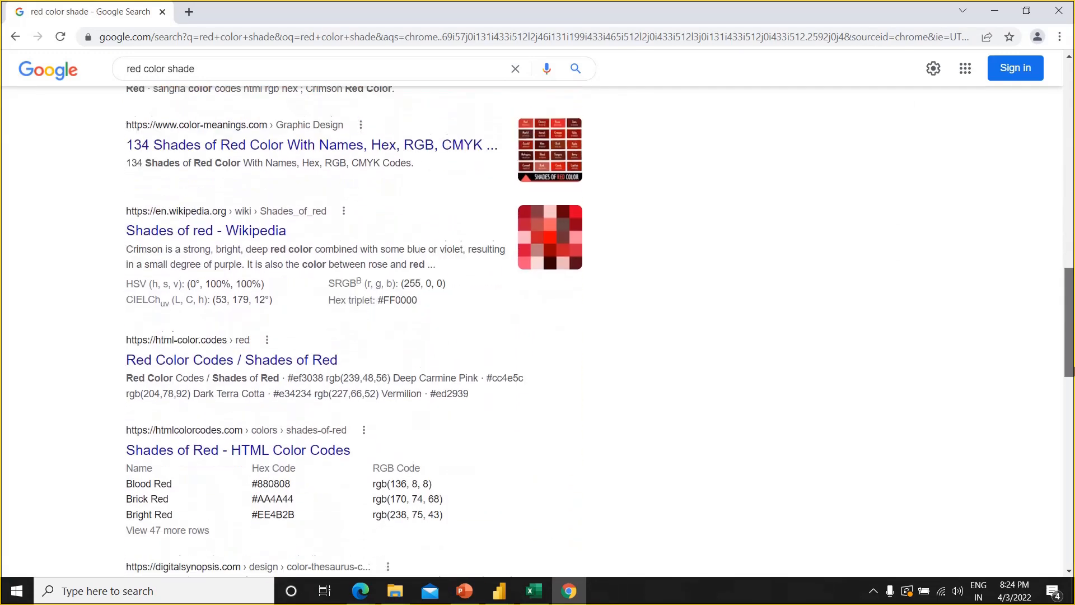
Open the html-color.codes result, go to its lime shades, dismissing the ad, and copy the Bitter lemon code #cae00d
click(217, 356)
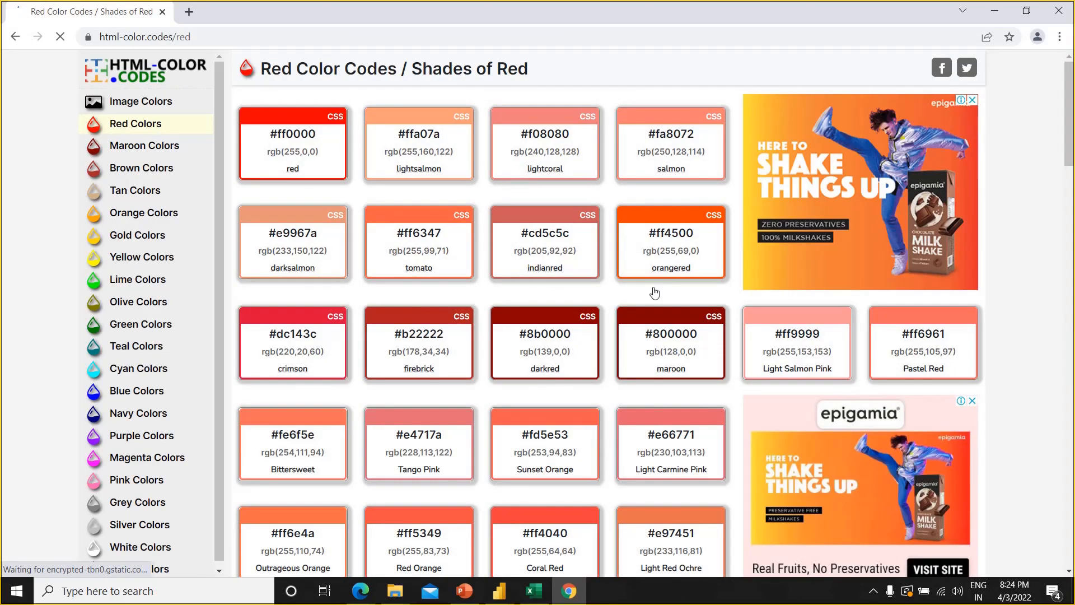
click(150, 287)
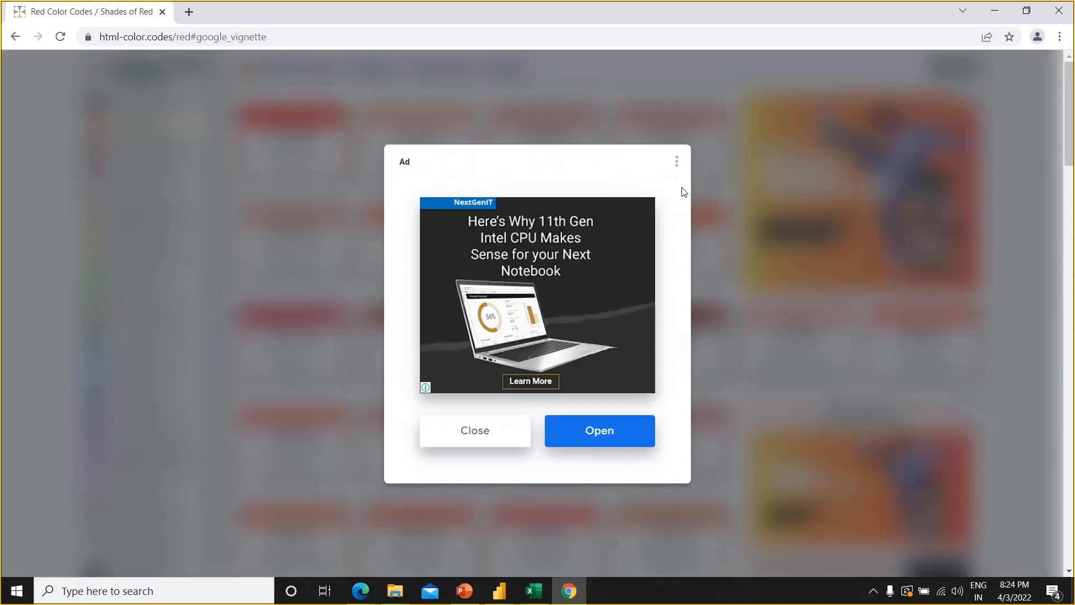
click(487, 445)
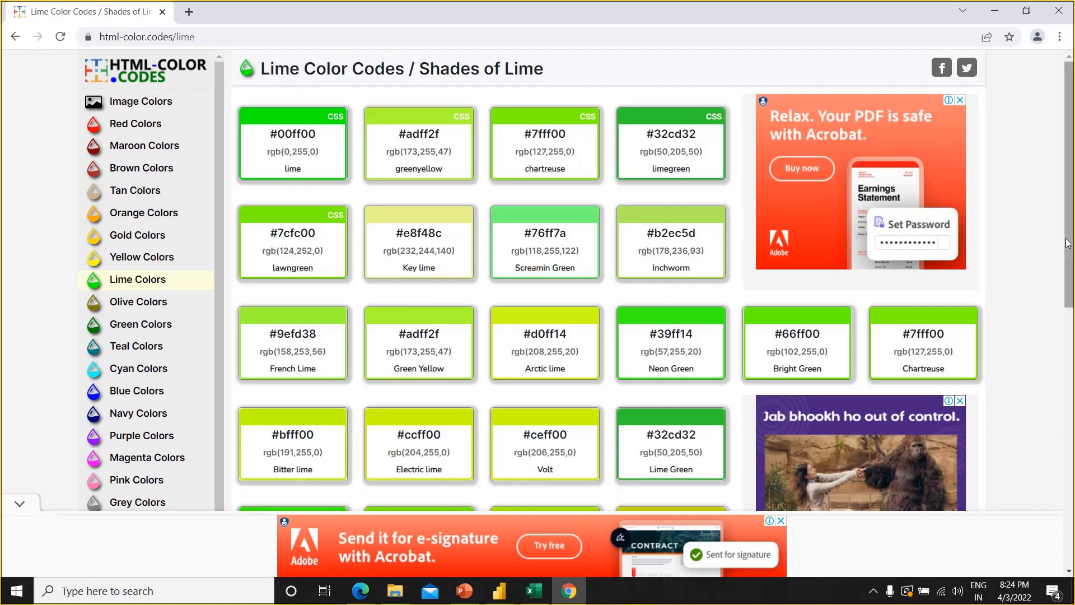
drag(1067, 244, 1067, 337)
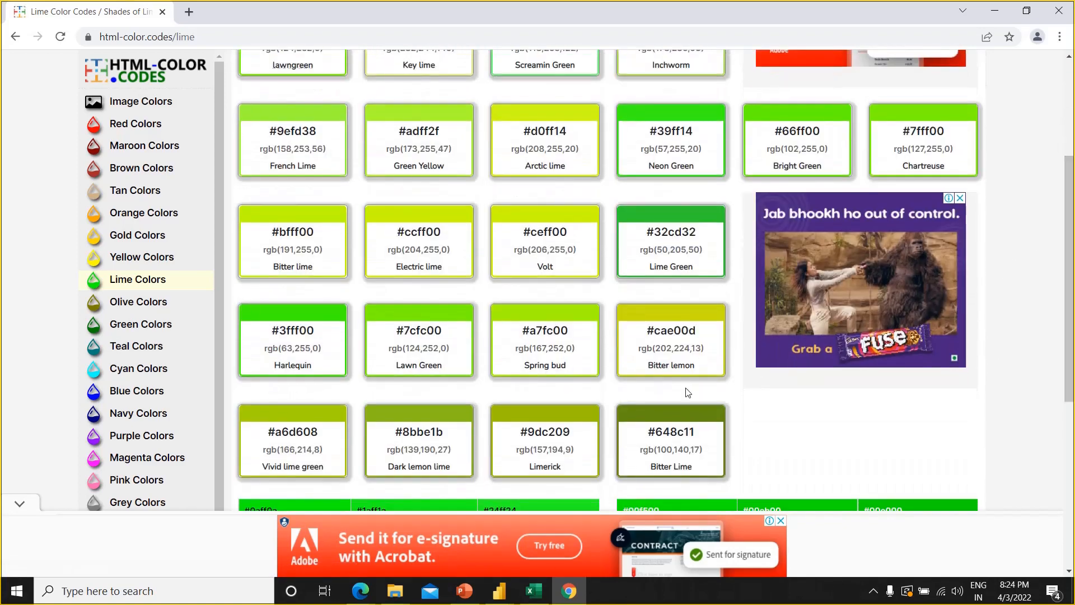
double_click(679, 329)
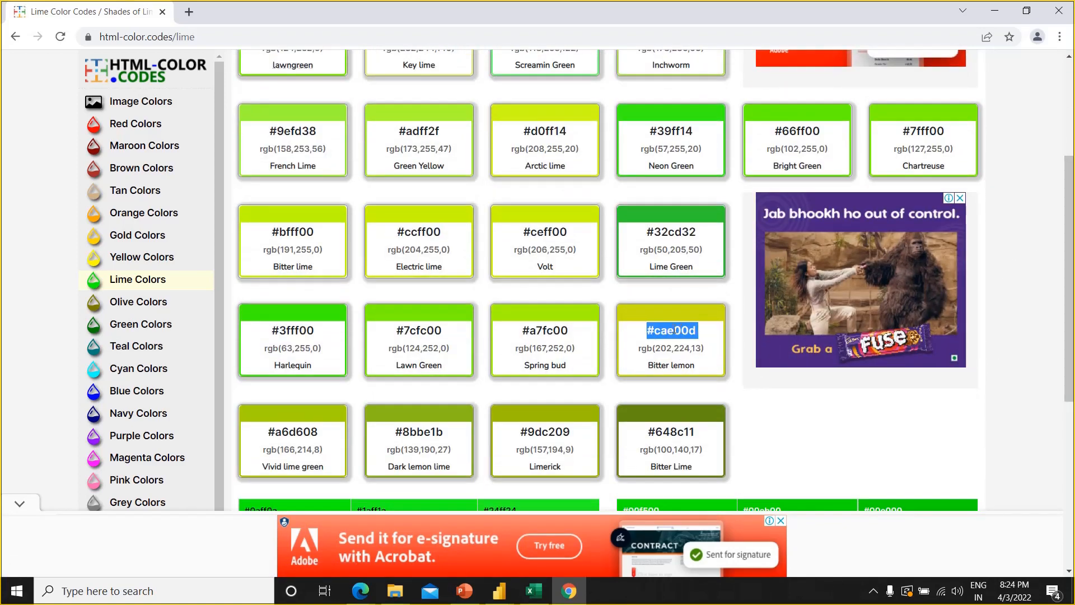
Switch back to Power BI and set the data labels' background to the custom color #CAE00D
key(alt+Tab)
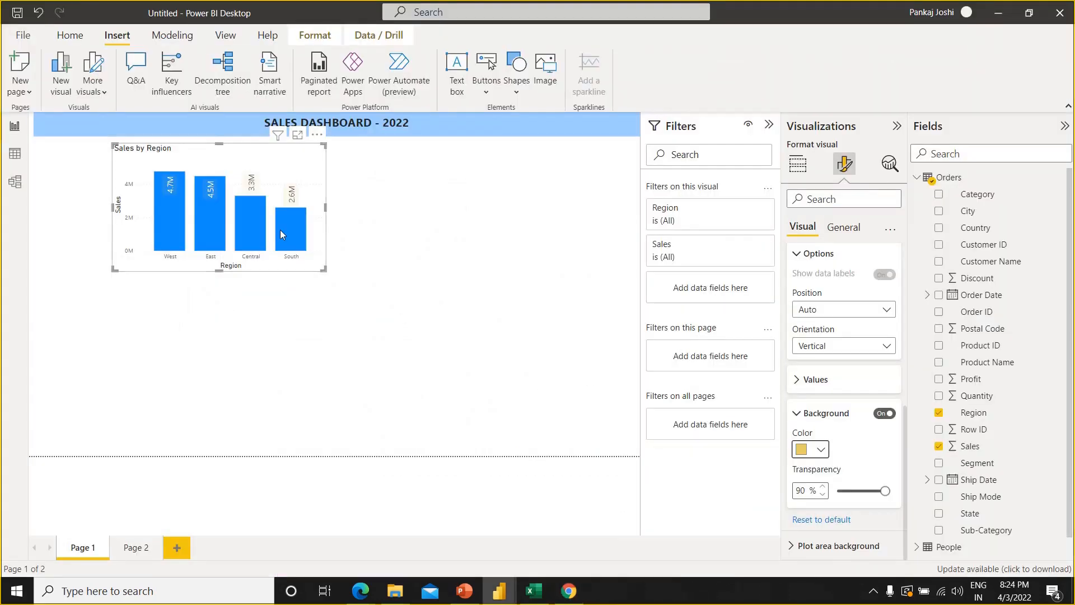
click(821, 450)
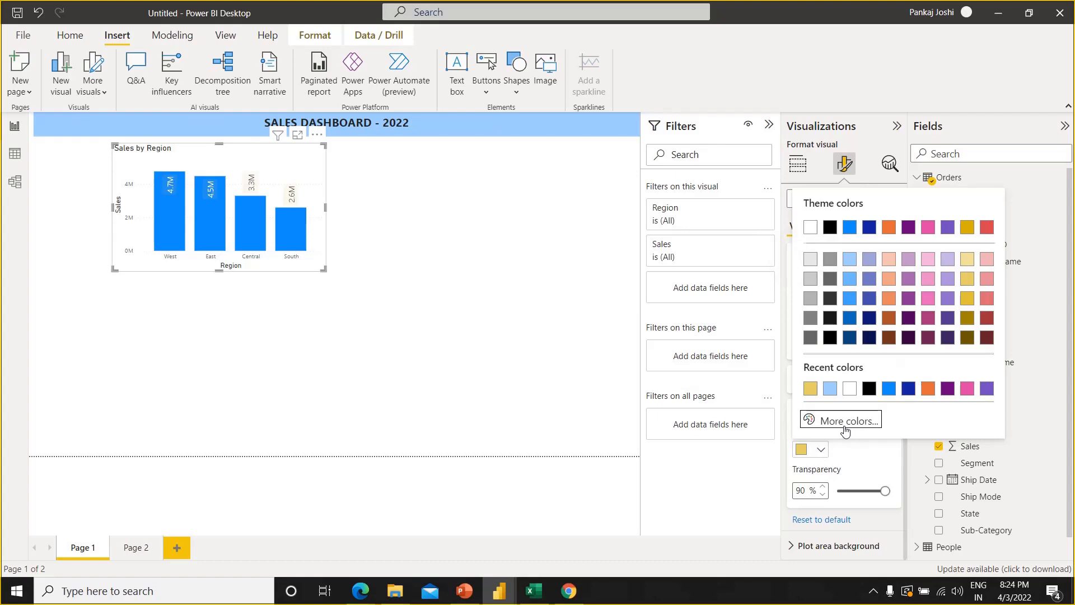
click(845, 423)
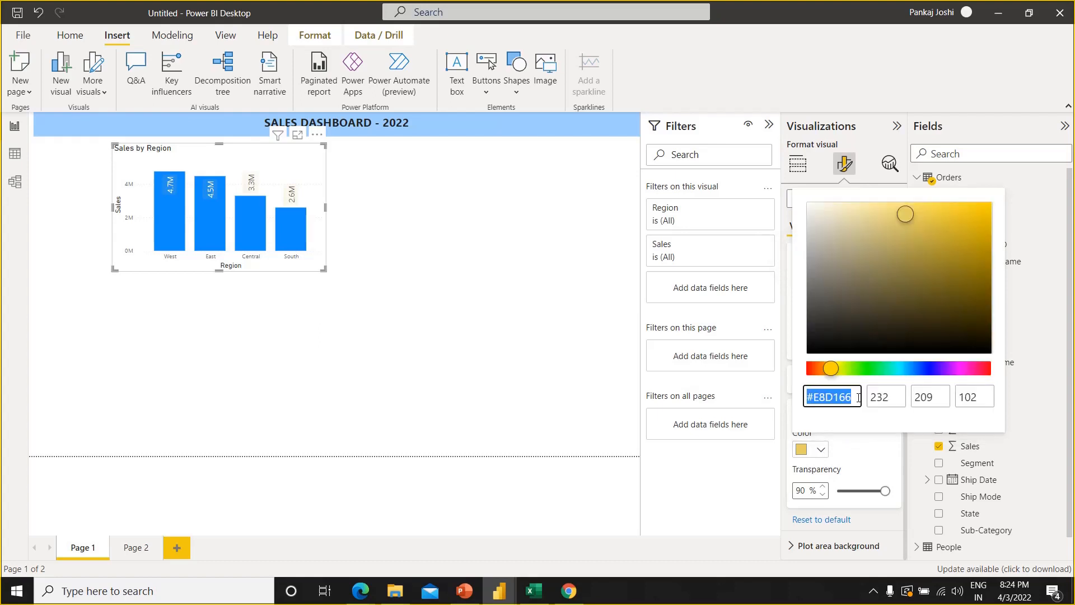
text(#CAE00D)
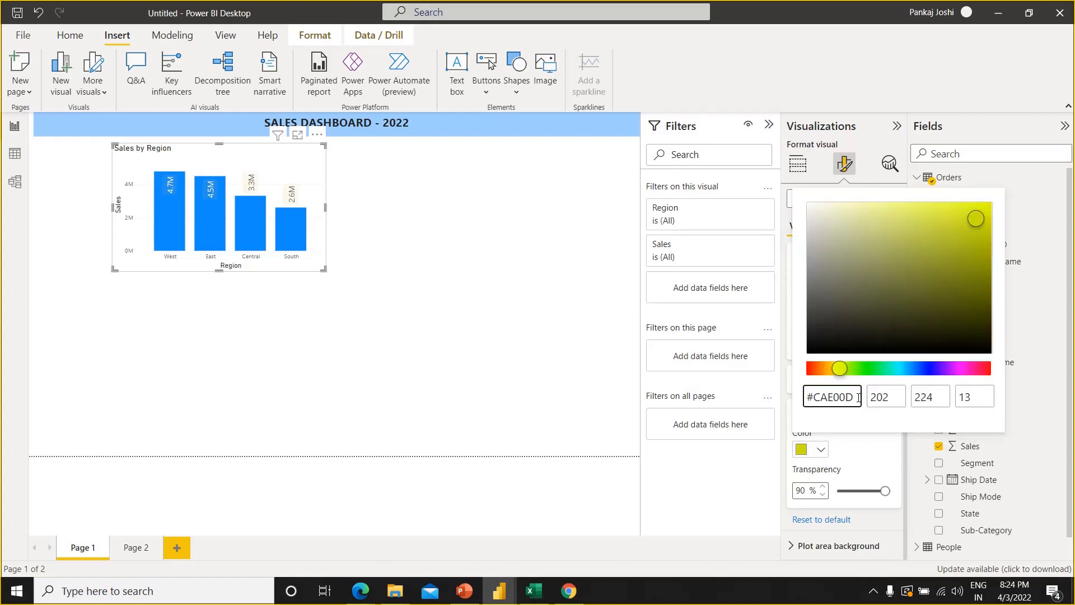
click(898, 382)
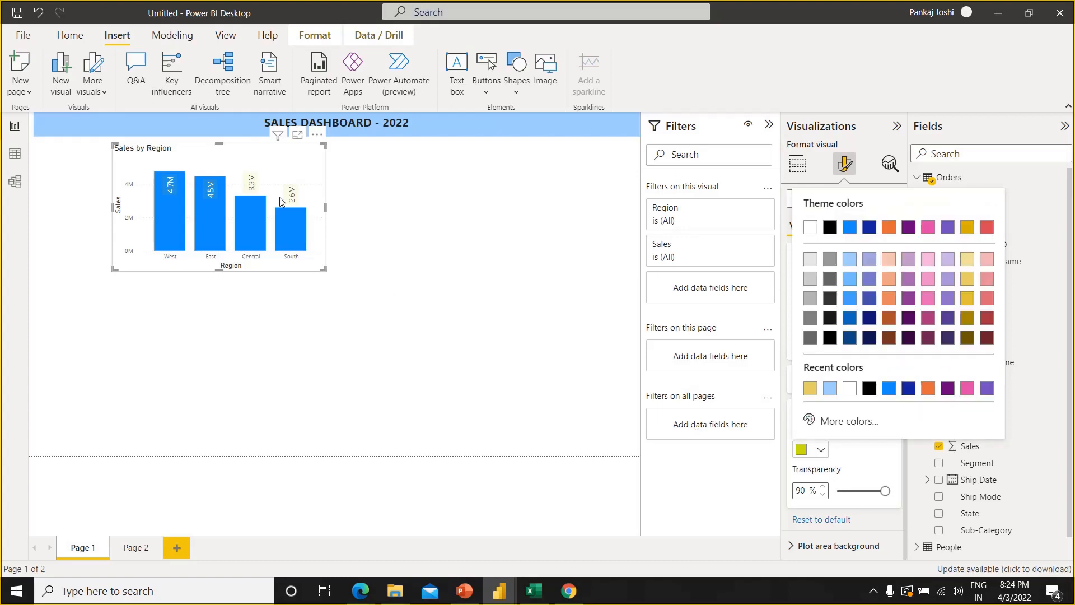
click(382, 224)
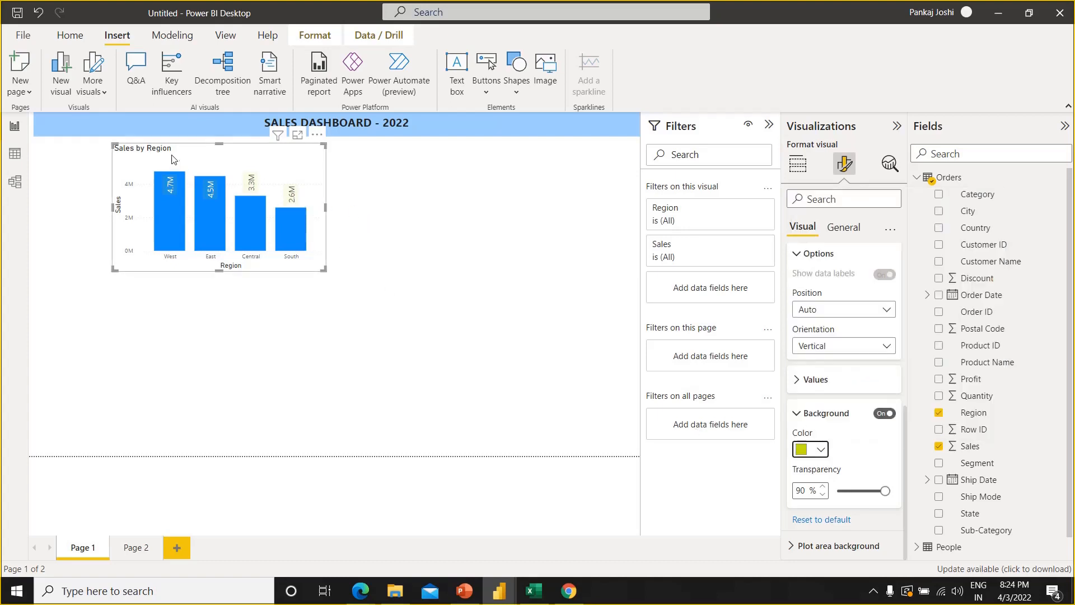
click(385, 217)
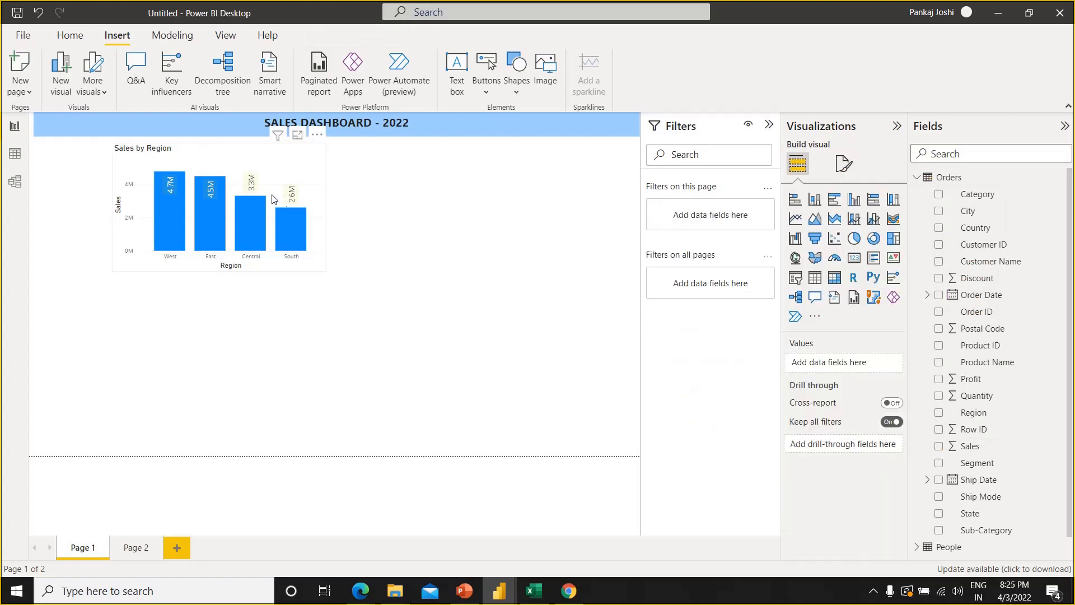
click(236, 167)
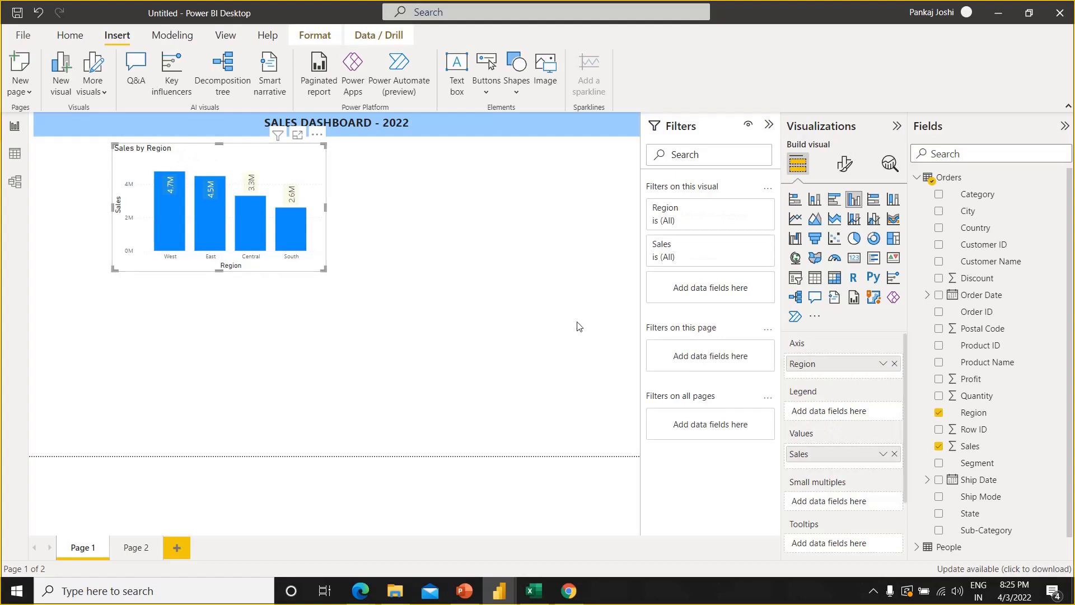
click(844, 164)
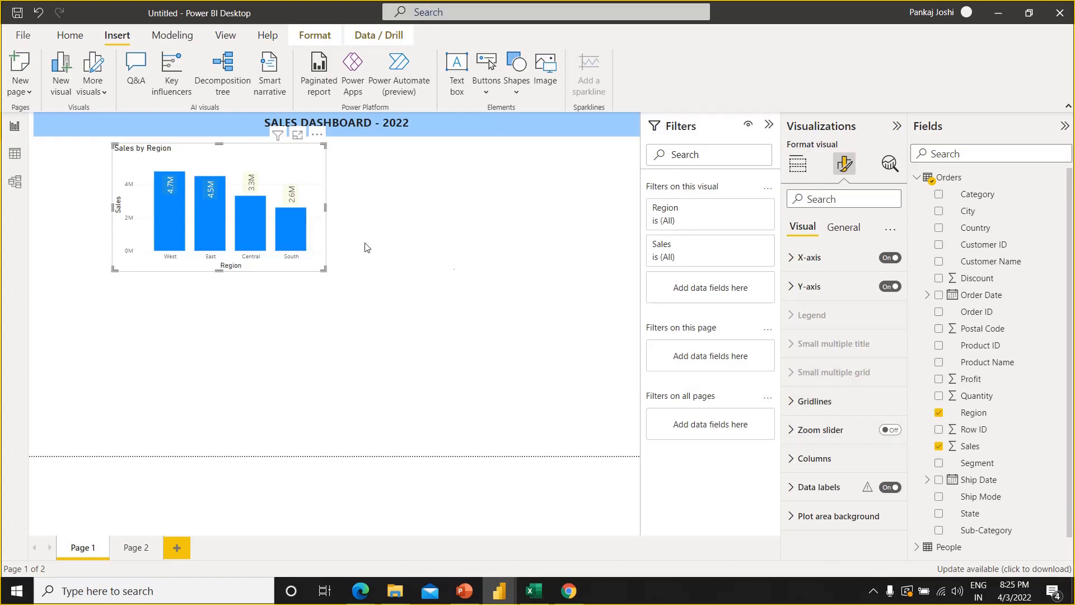
key(alt+Tab)
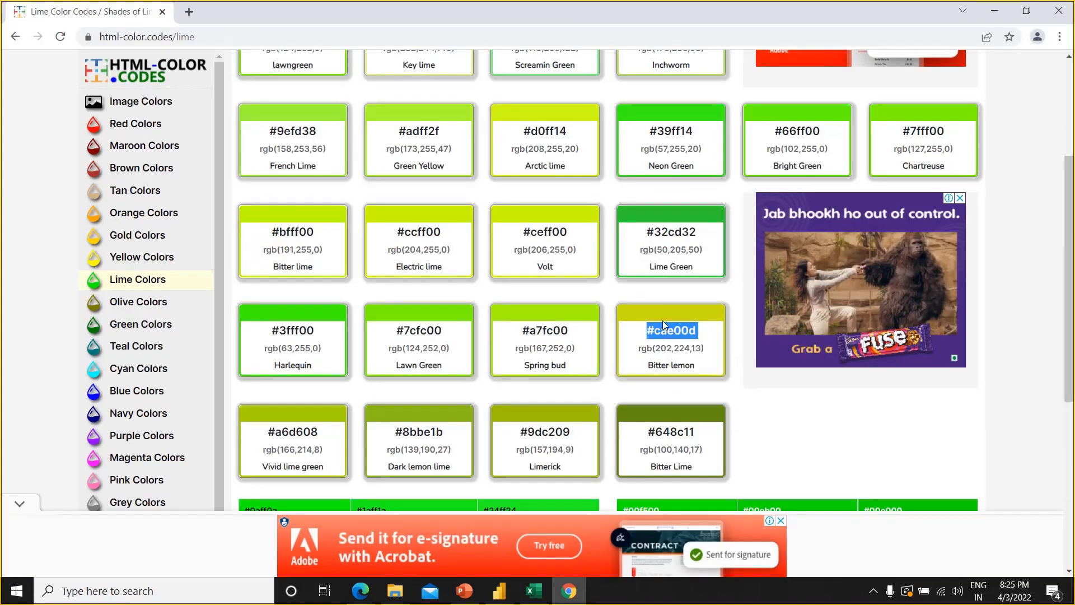
key(alt+Tab)
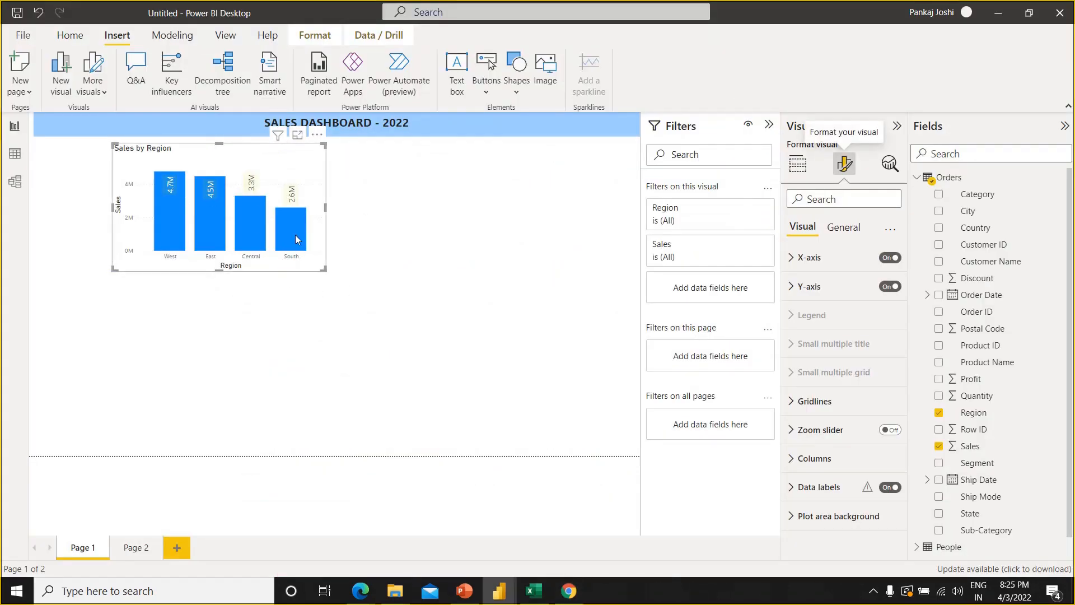
click(398, 257)
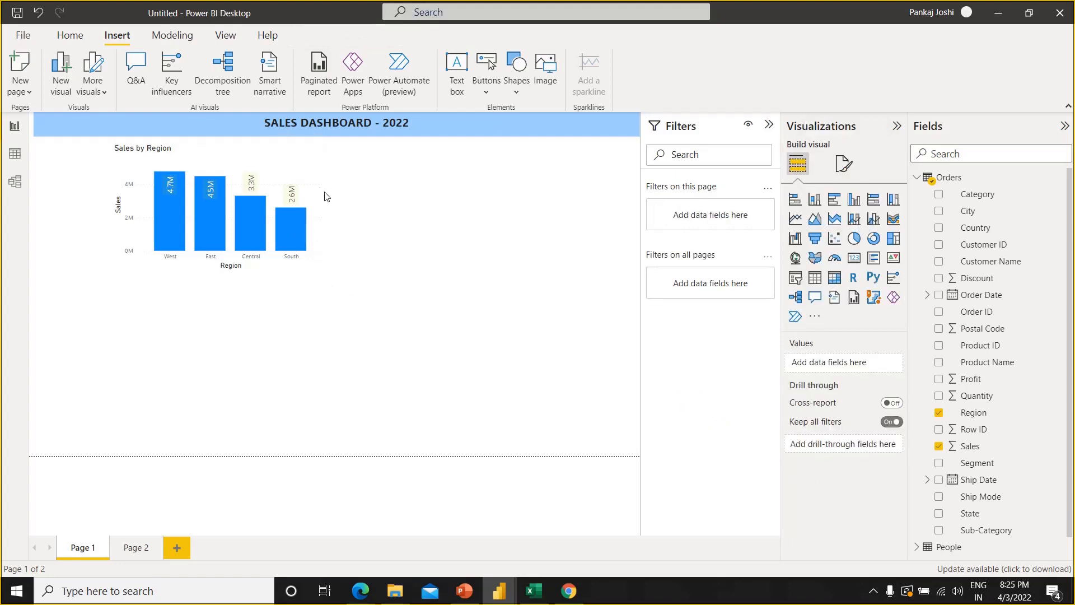
Open the default column color setting in the Sales by Region chart's formatting options
click(315, 207)
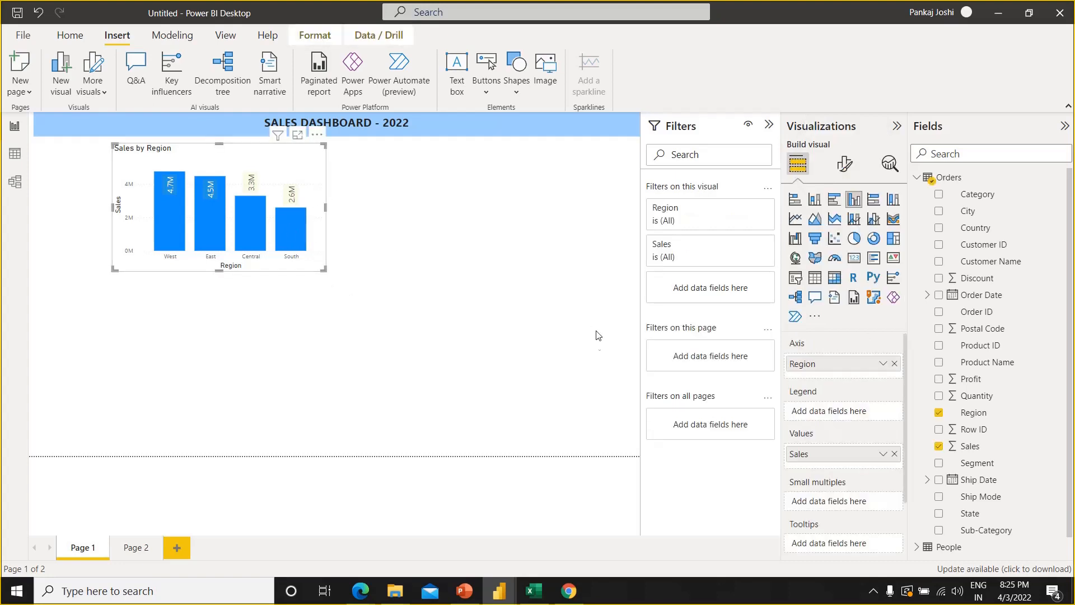
click(843, 165)
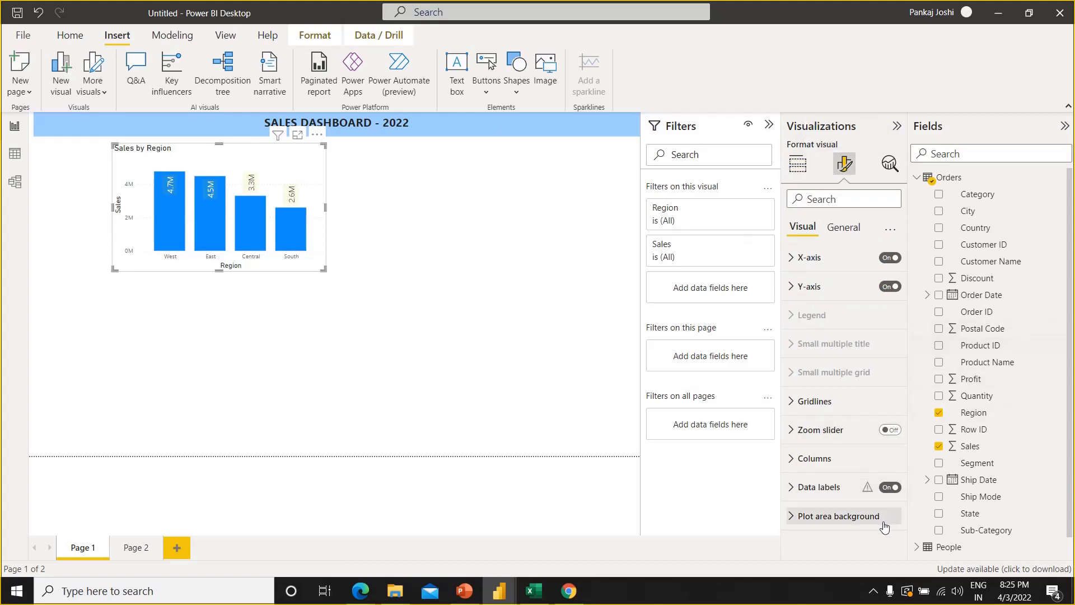
click(795, 458)
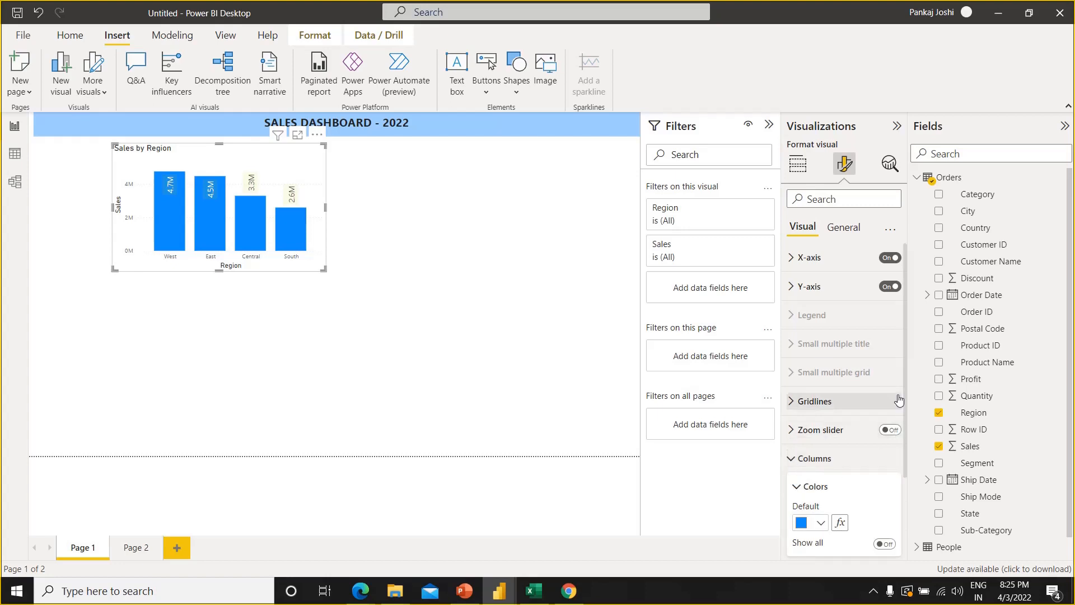
drag(904, 383, 912, 449)
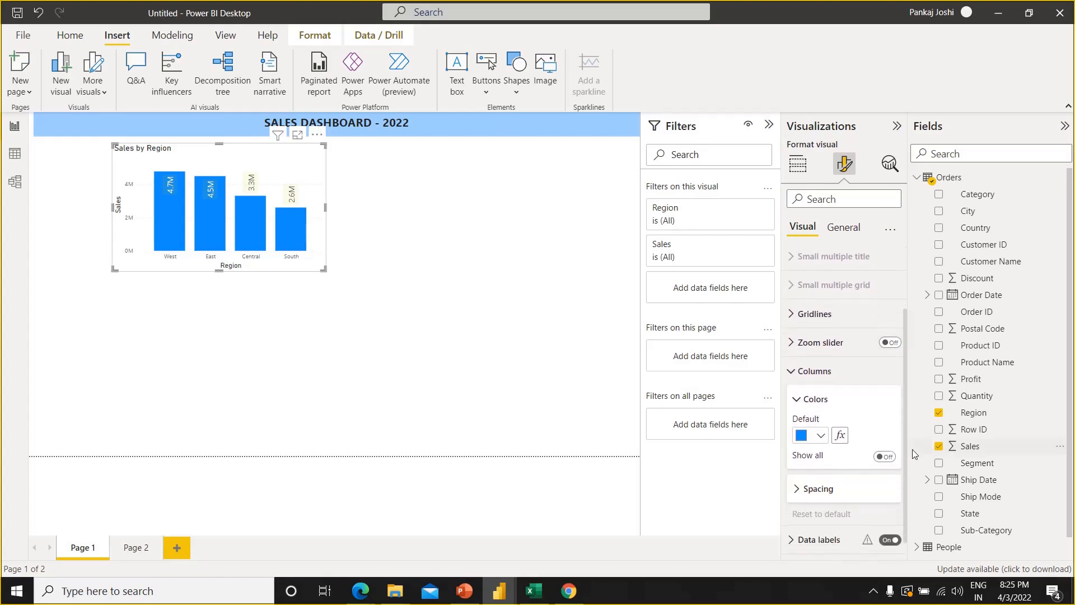
click(820, 437)
click(820, 438)
Switch to Chrome, open the orange shades page and copy the darkorange code #ff8c00
key(alt+Tab)
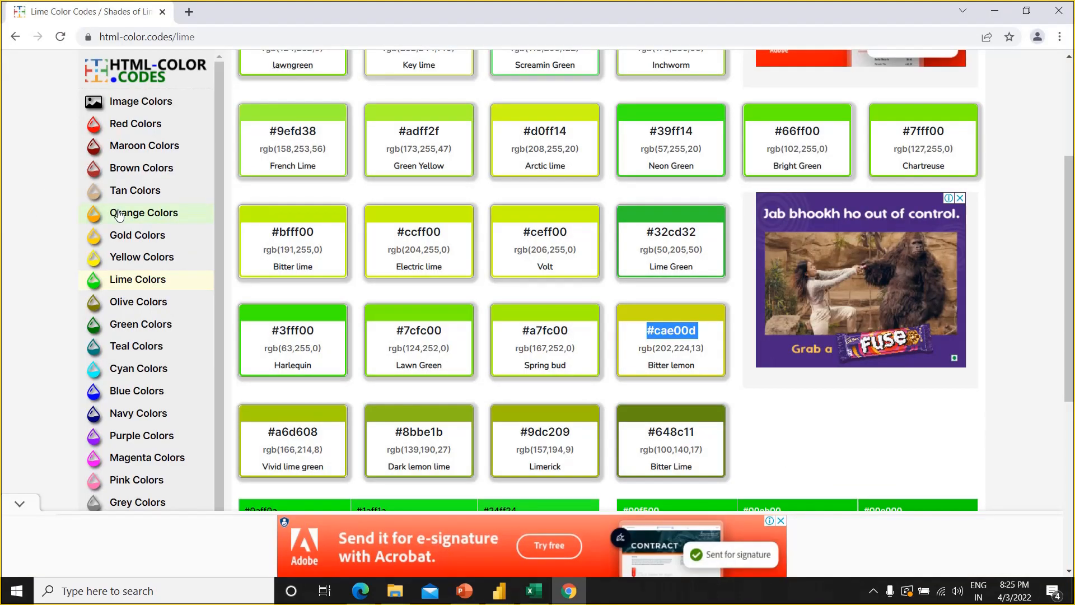
click(119, 214)
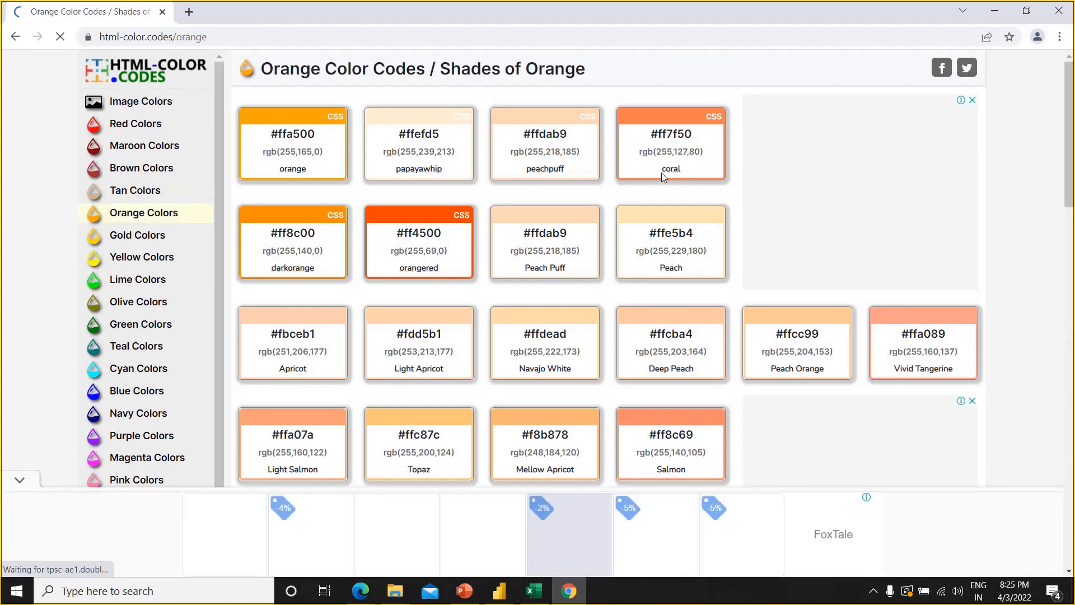
triple_click(310, 234)
Switch back to Power BI and set the chart columns' default color to the custom color #FF8C00
key(alt+Tab)
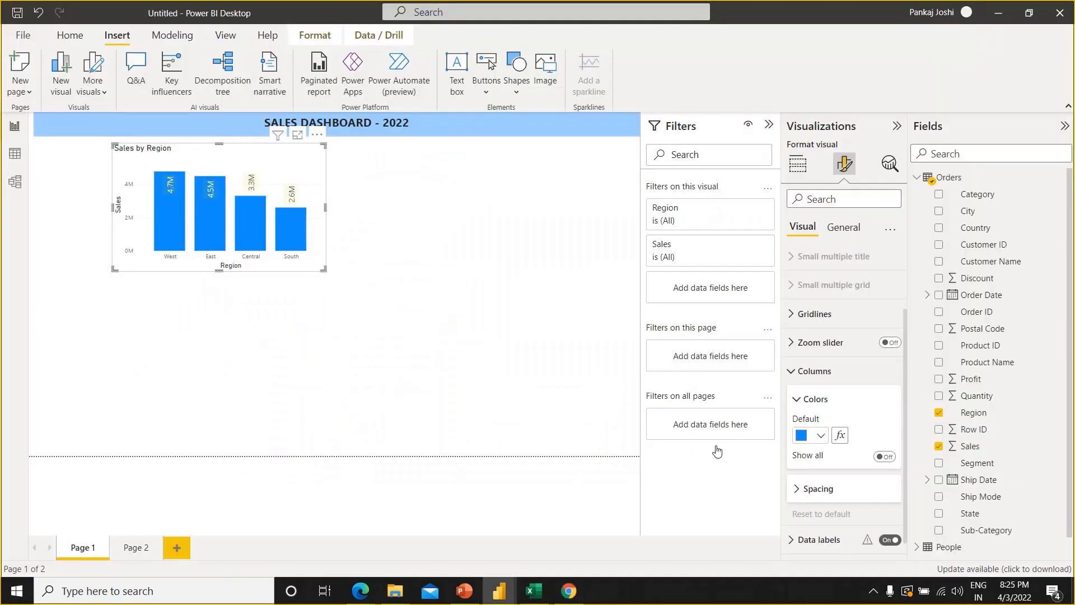
click(821, 436)
click(833, 408)
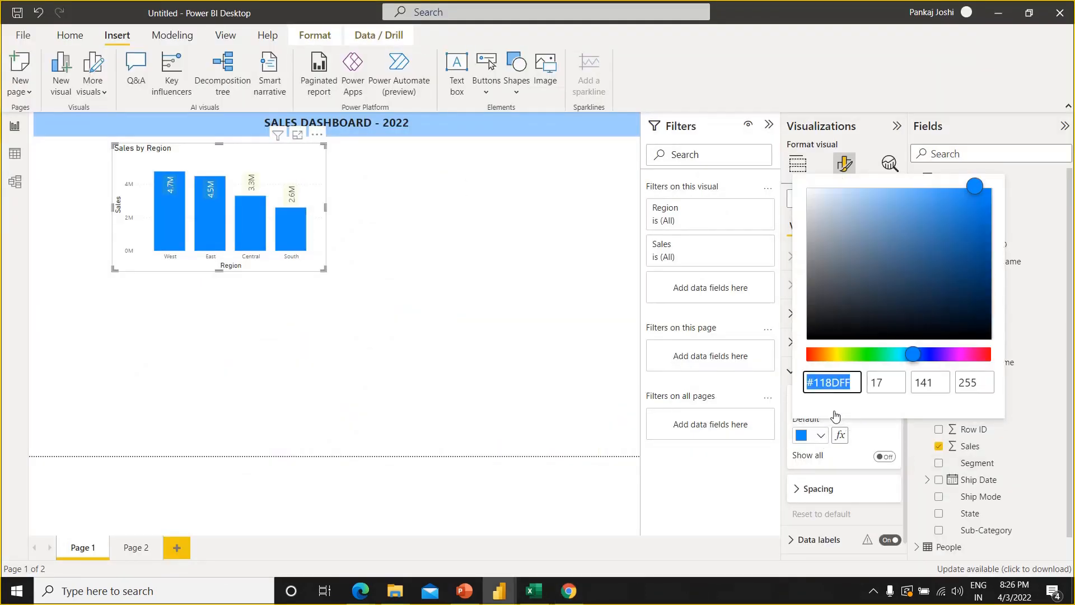
text(#FF8C00)
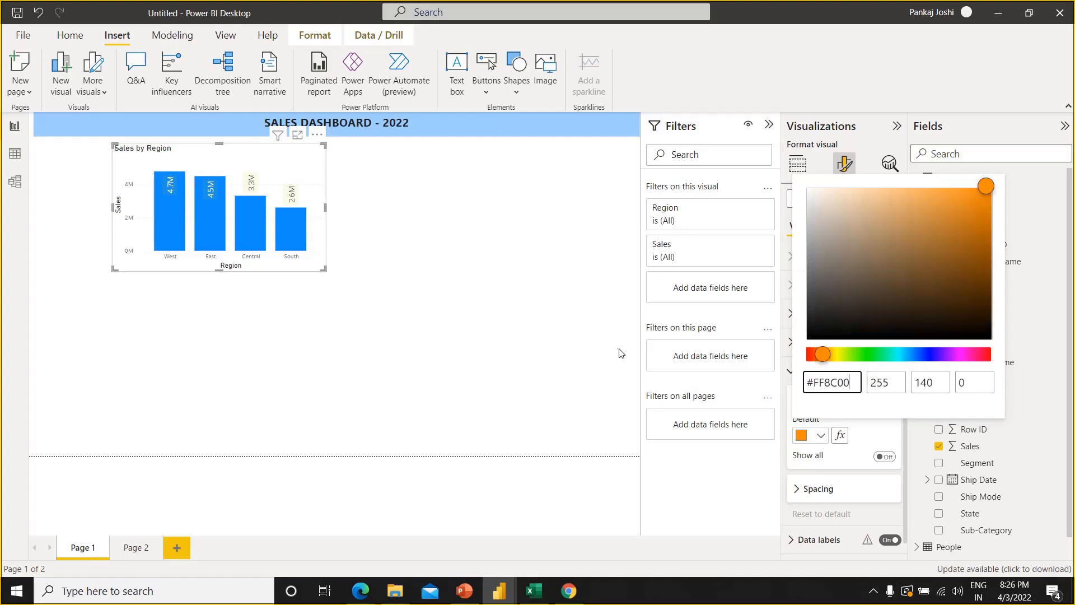
click(496, 349)
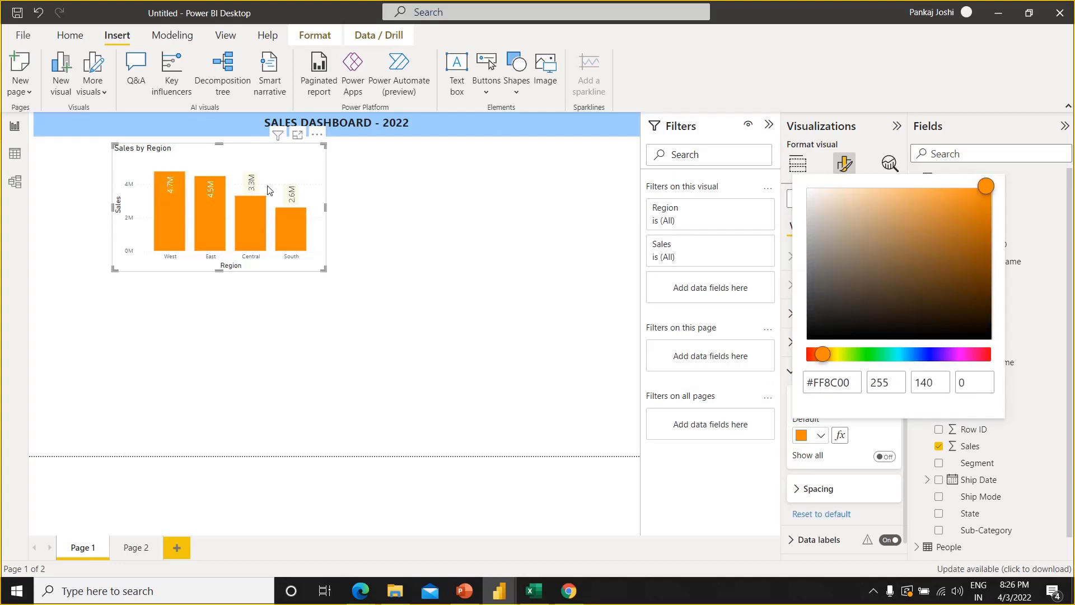
click(431, 242)
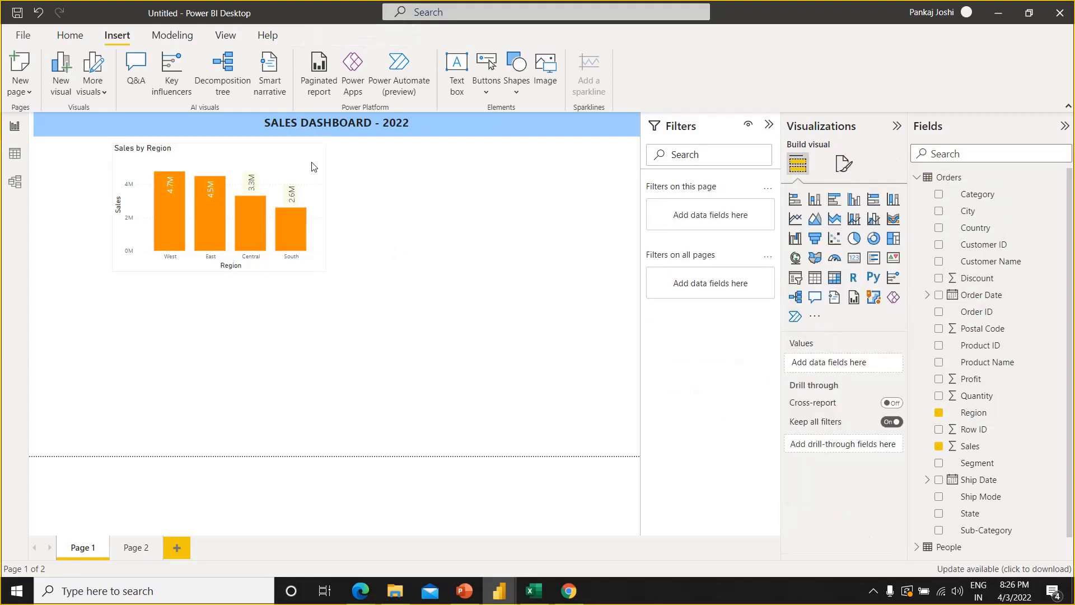
Set the title font size of the Sales by Region chart to 16
click(229, 223)
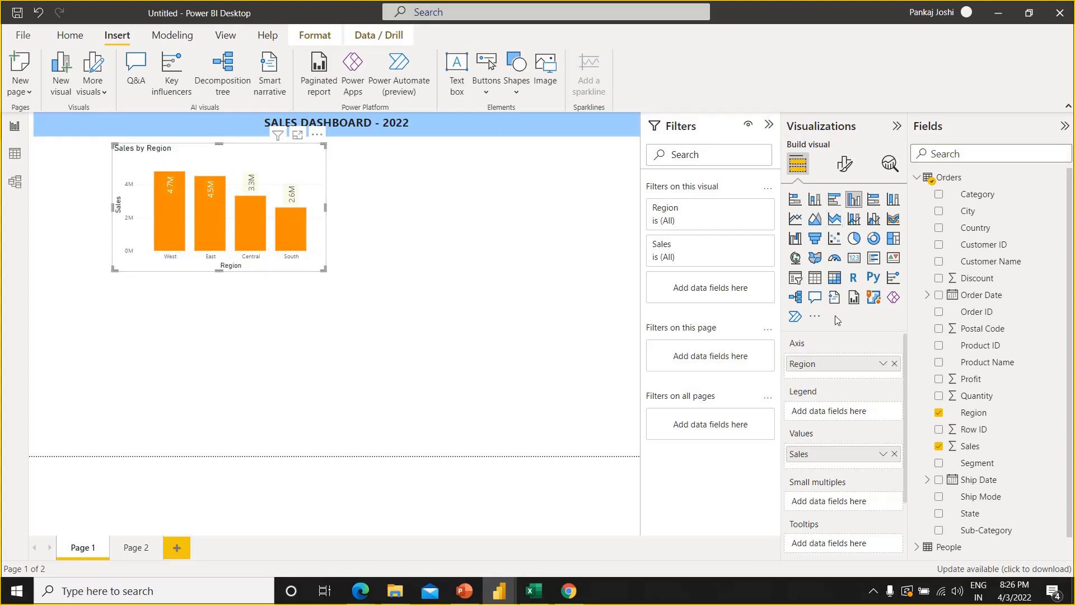
click(844, 163)
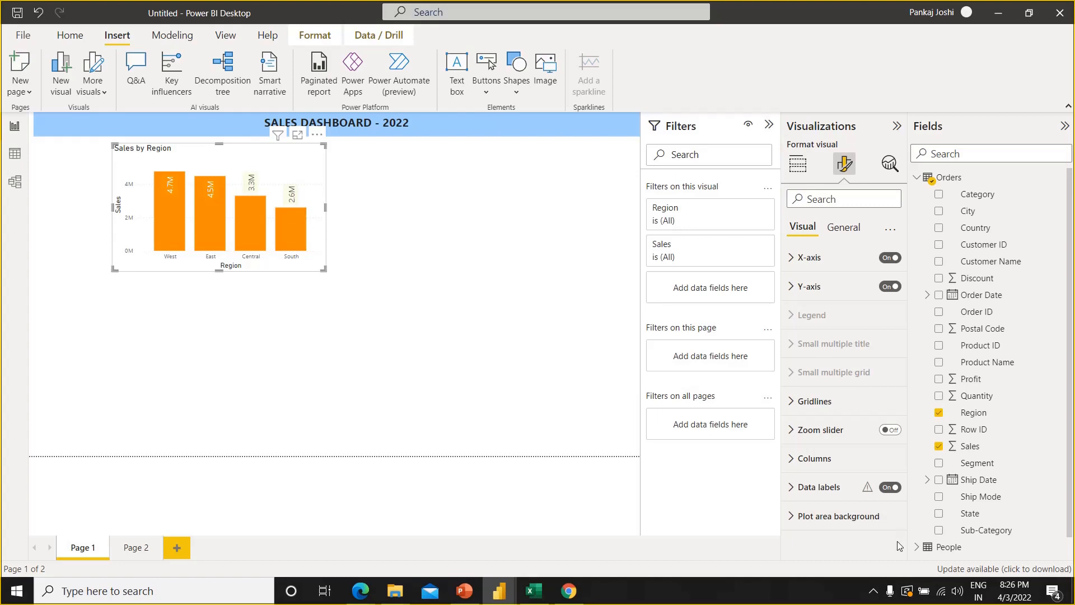
click(848, 232)
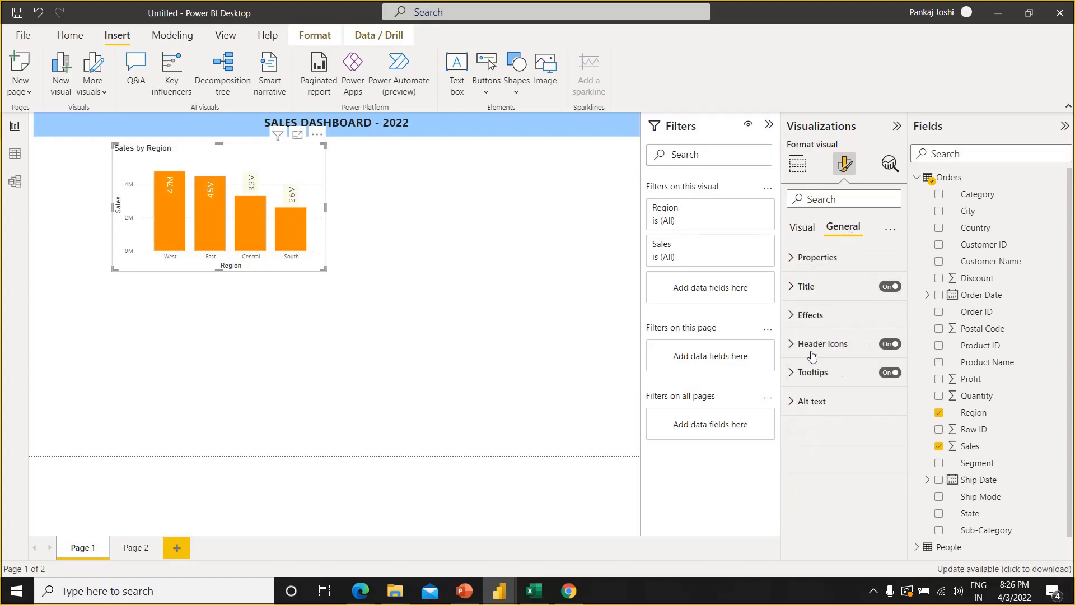
click(802, 229)
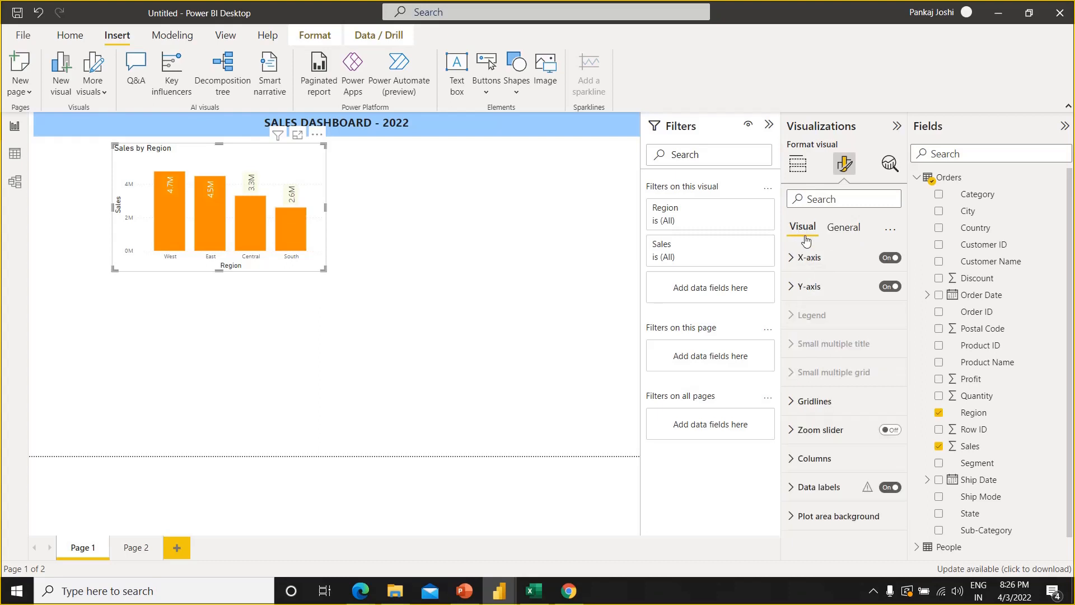
mouse_move(845, 322)
mouse_move(839, 349)
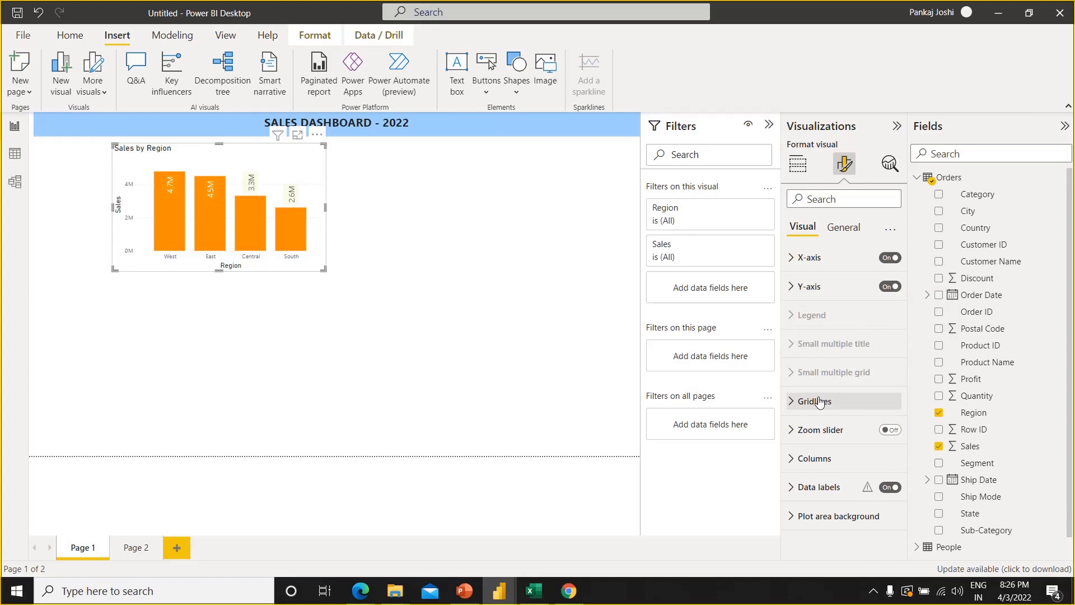
click(844, 228)
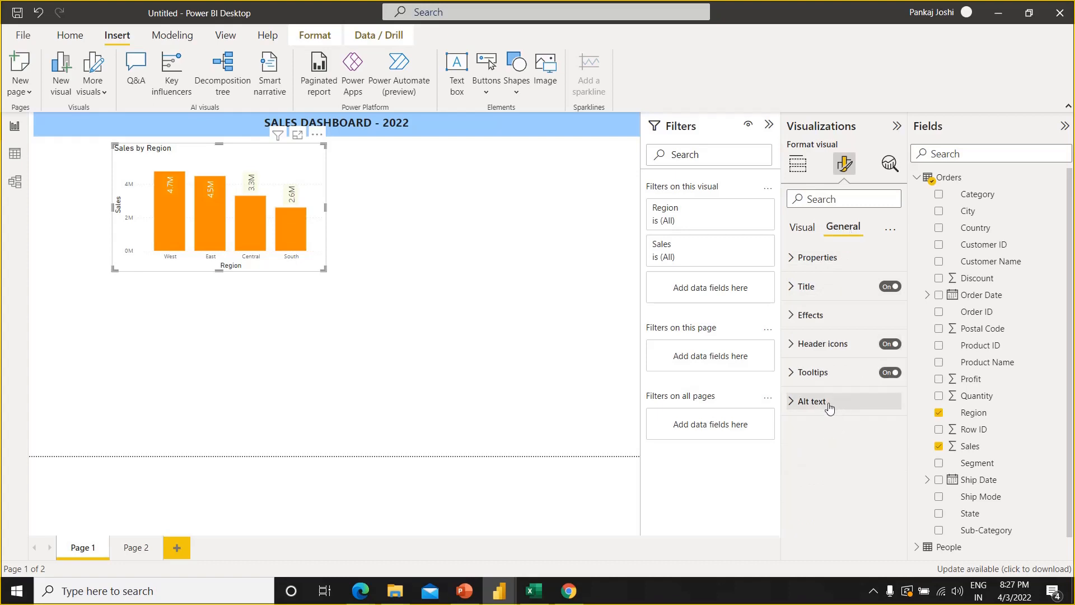
click(791, 287)
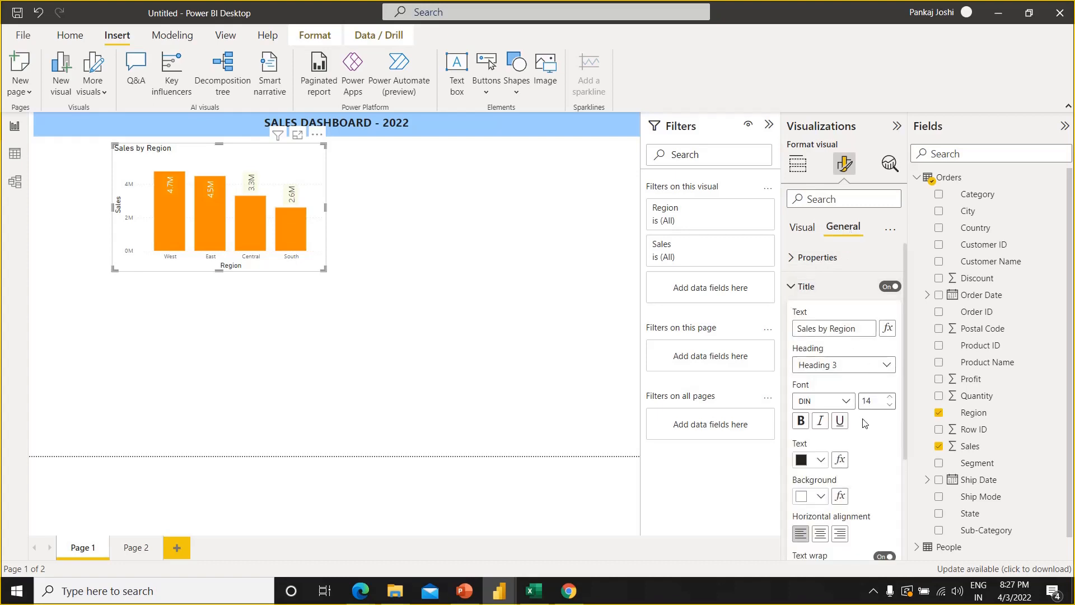
click(890, 397)
click(891, 397)
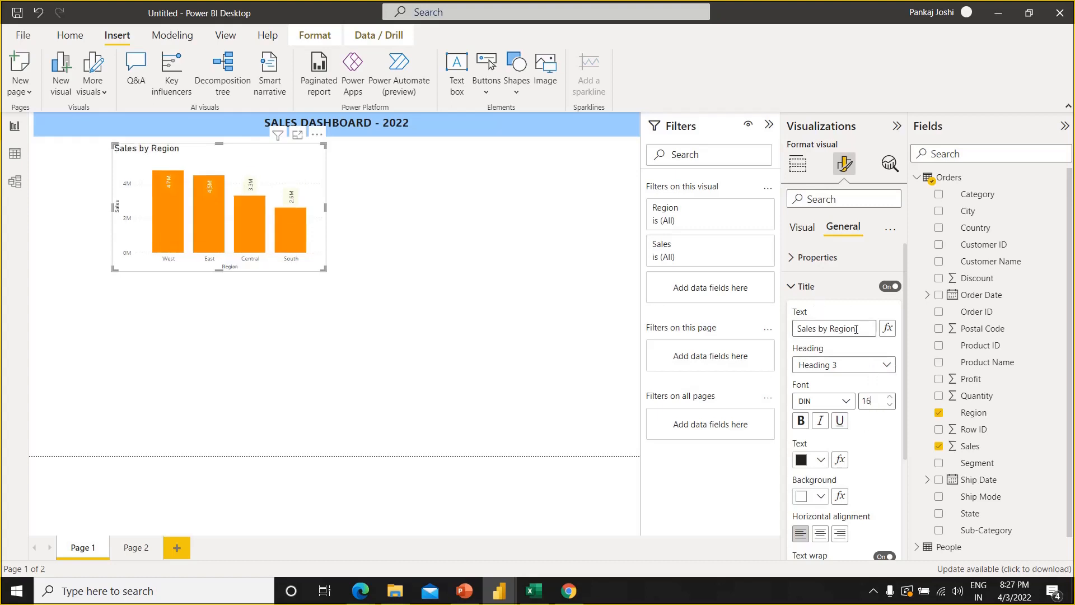
Change the chart's title text to SALES BY REGION in capital letters
key(BackSpace)
key(BackSpace)
key(BackSpace)
key(BackSpace)
key(BackSpace)
key(BackSpace)
key(BackSpace)
key(BackSpace)
key(BackSpace)
key(BackSpace)
key(BackSpace)
key(BackSpace)
key(BackSpace)
key(BackSpace)
key(BackSpace)
text(SALES BY REGI)
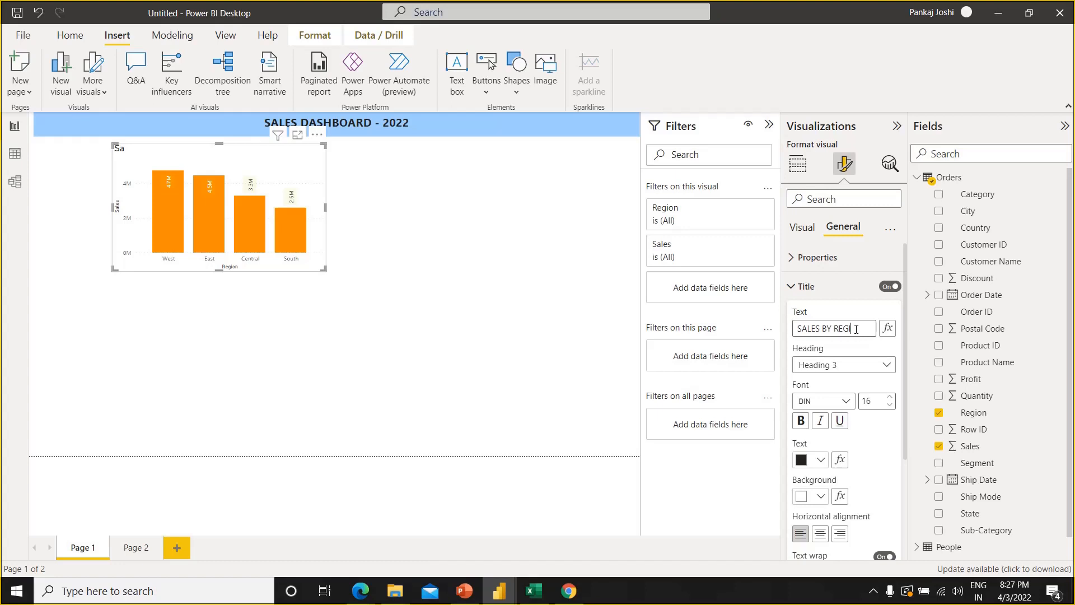
text(ON)
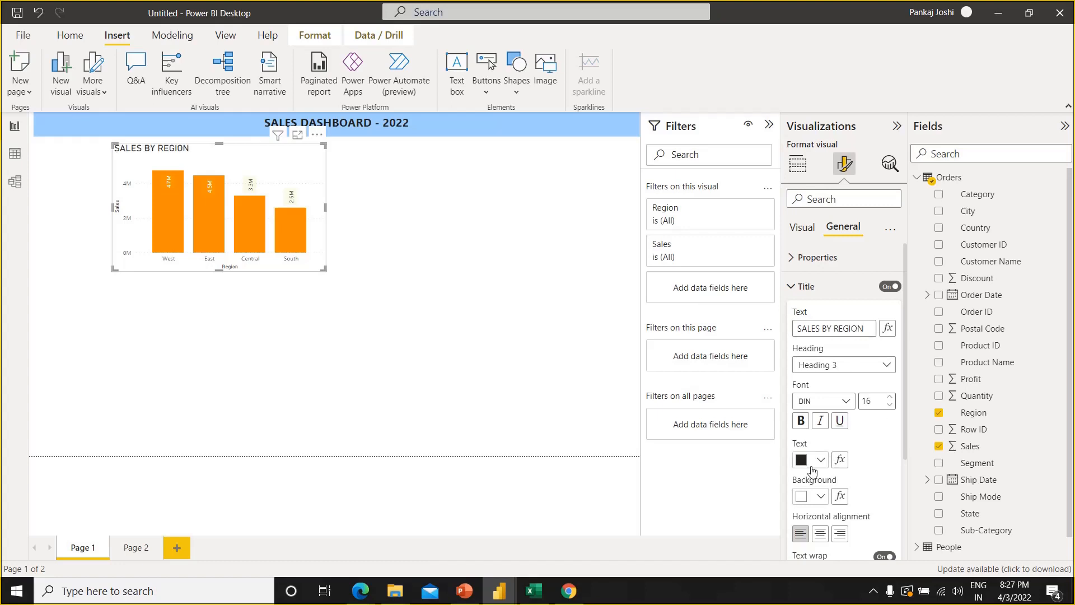
Give the chart title a light blue background from the theme colors and center it horizontally
click(818, 501)
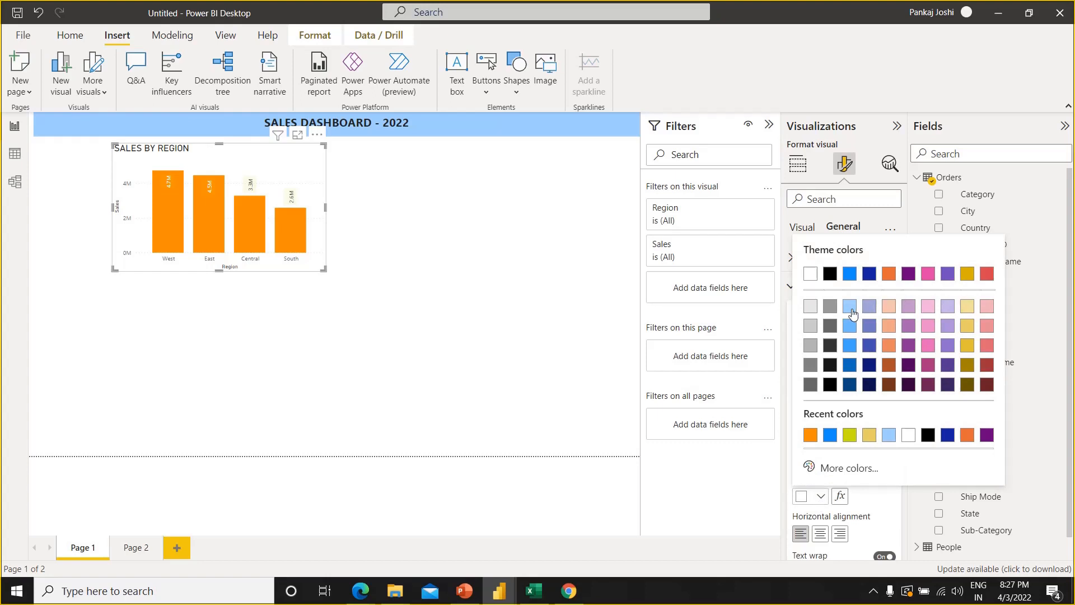
click(849, 307)
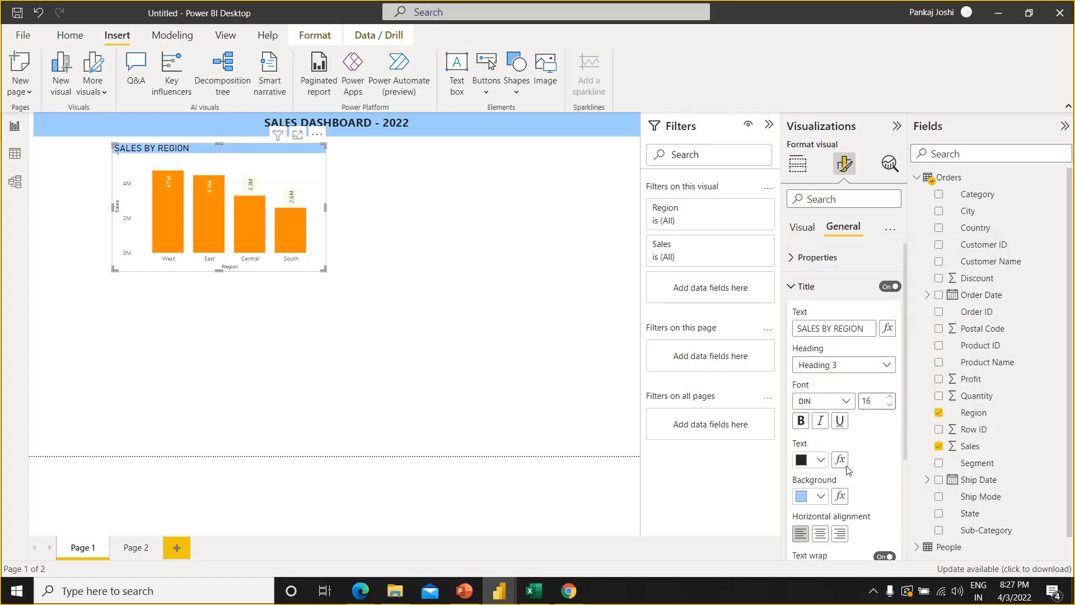
click(820, 534)
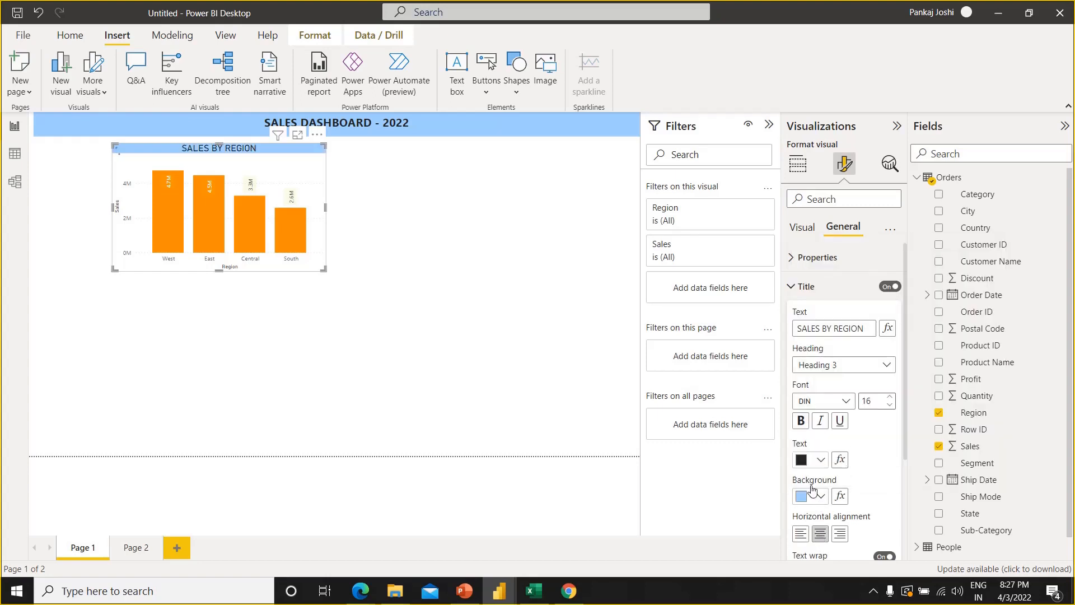
Make the SALES BY REGION chart title bold
right_click(801, 426)
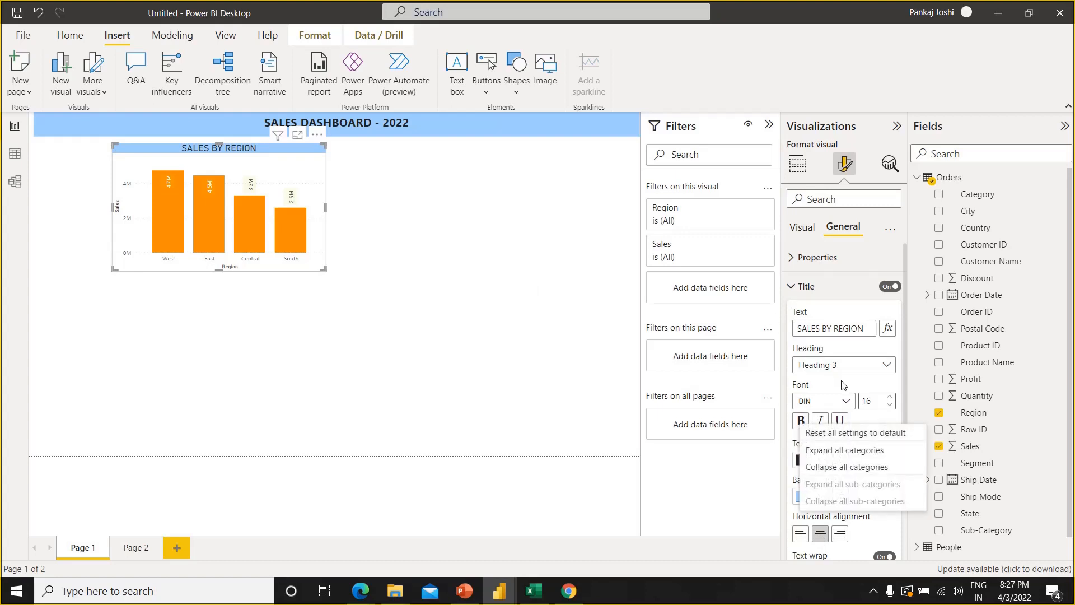
click(802, 422)
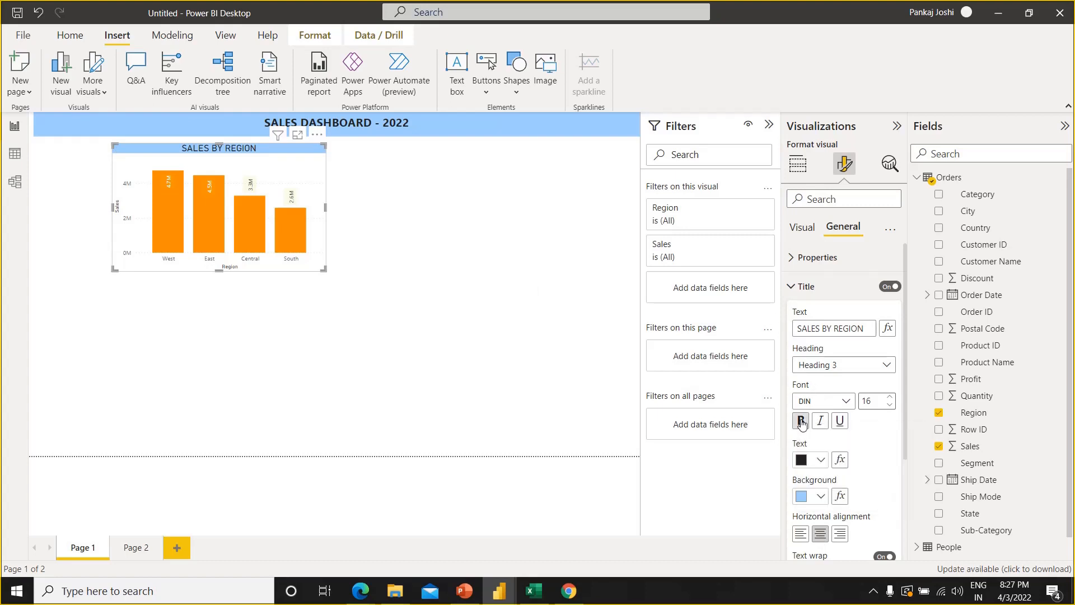
right_click(801, 423)
click(800, 420)
click(800, 420)
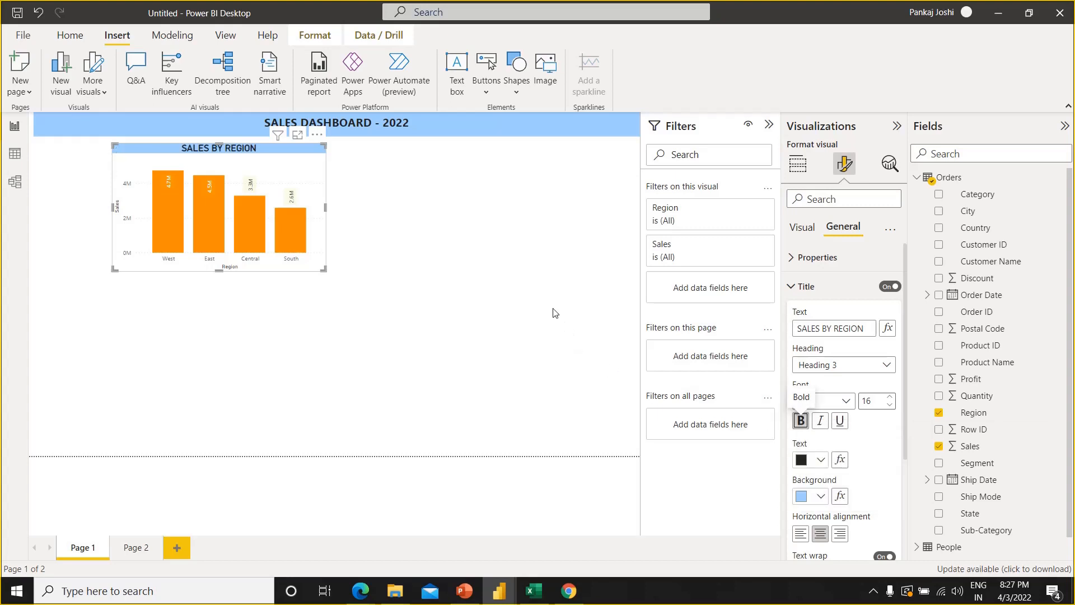
click(509, 290)
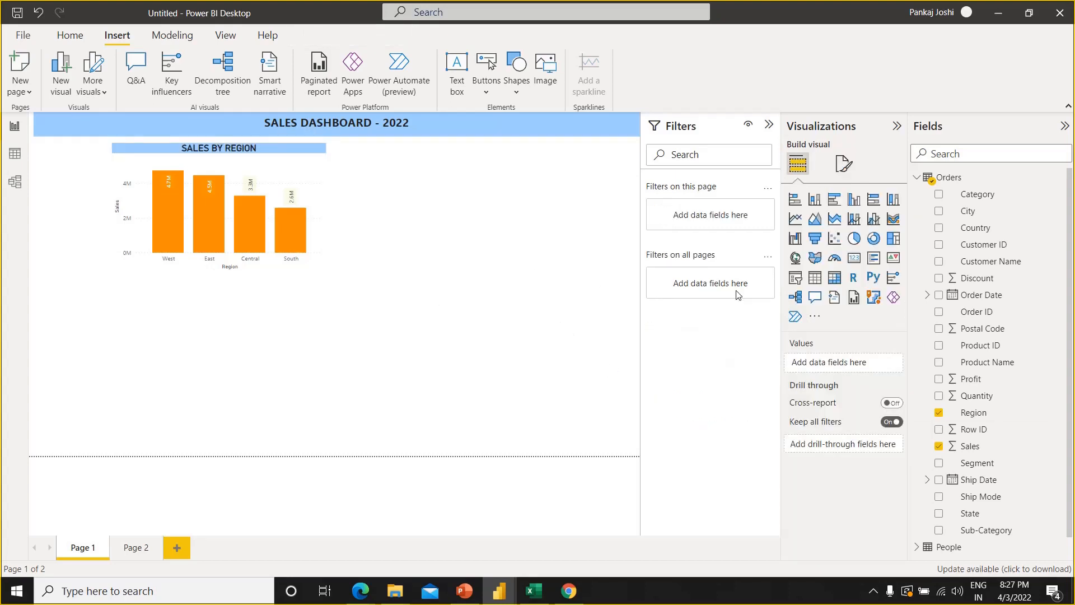
Turn off the Y-axis of the SALES BY REGION chart and extend the chart's left edge slightly outward
click(123, 213)
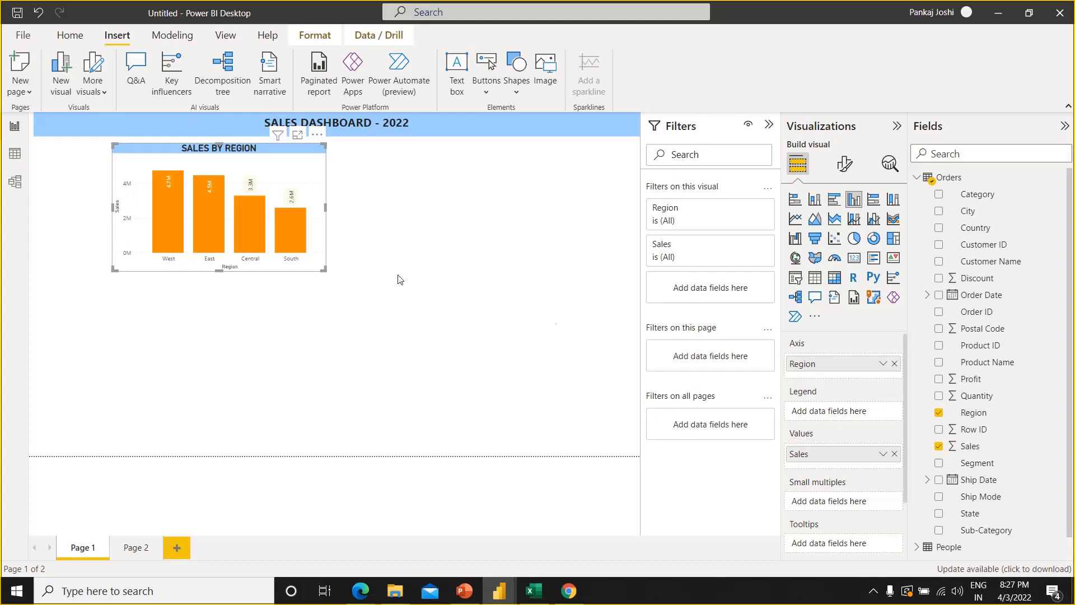
click(845, 165)
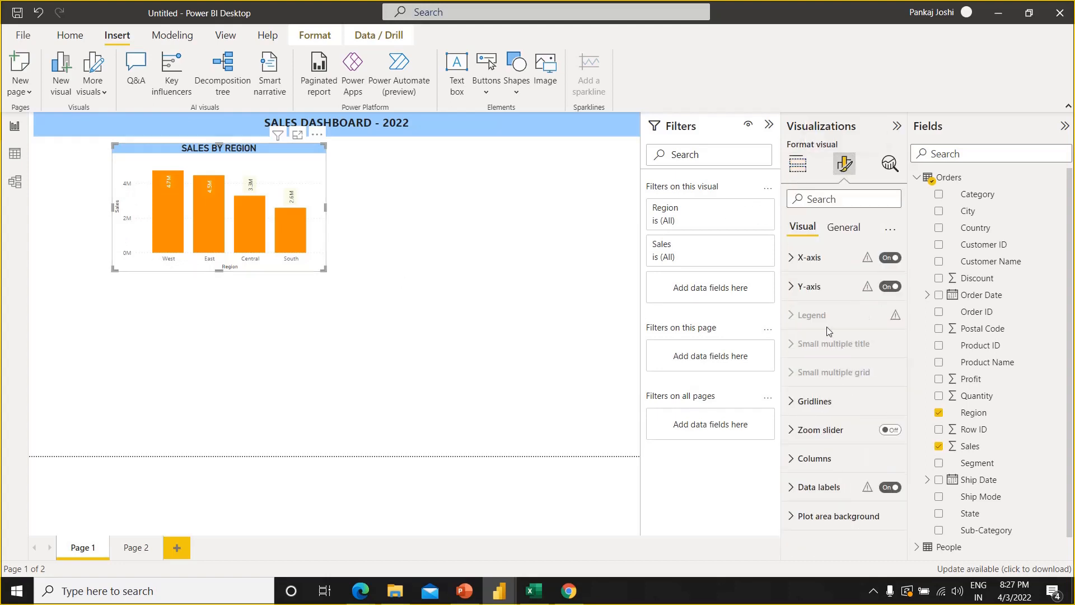
click(885, 258)
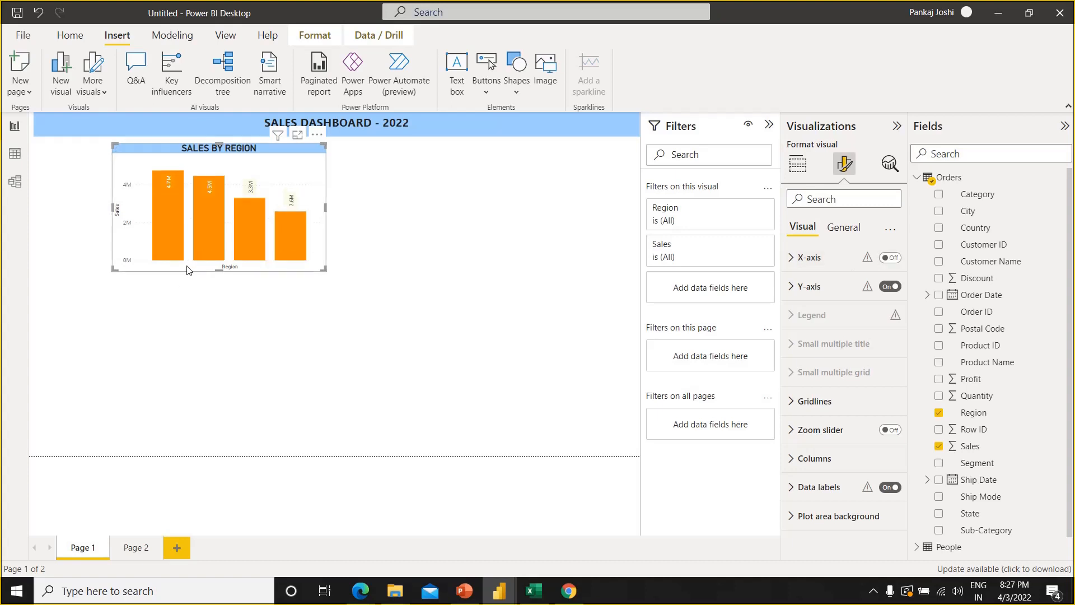
click(890, 258)
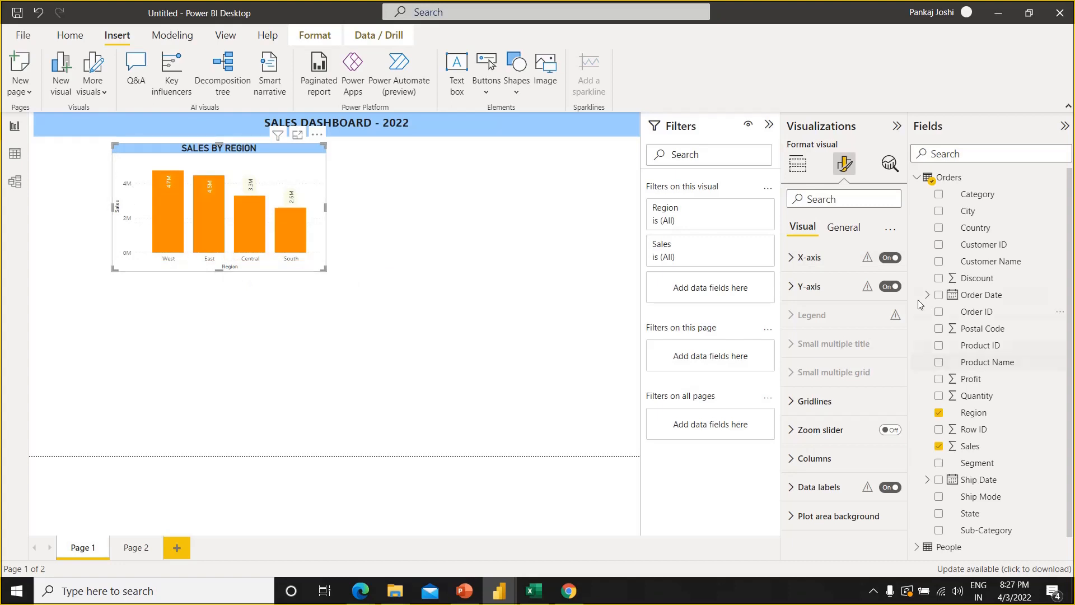
click(889, 287)
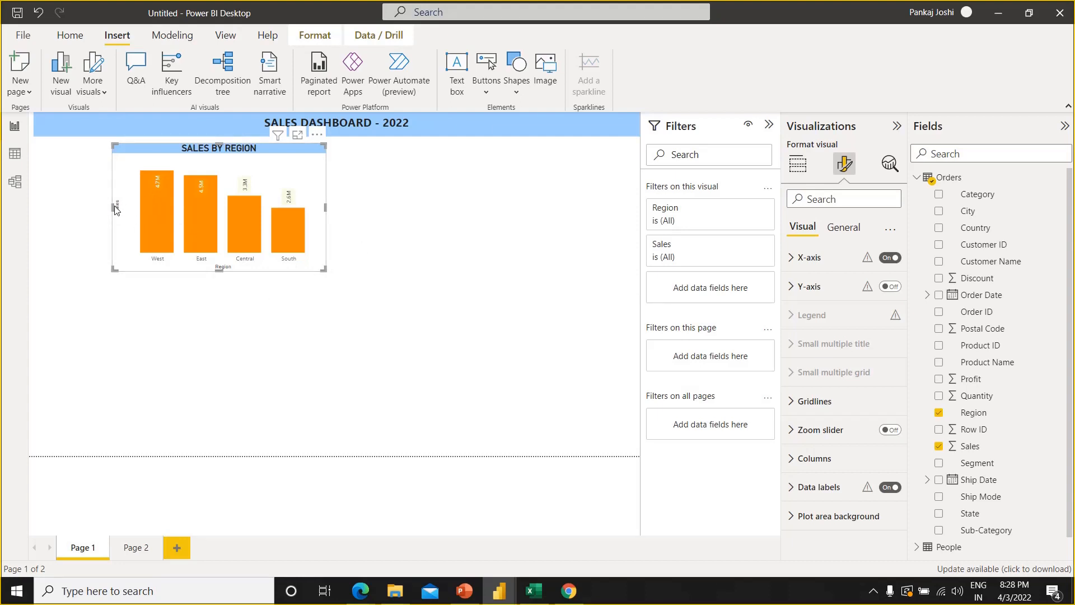
drag(62, 225, 104, 217)
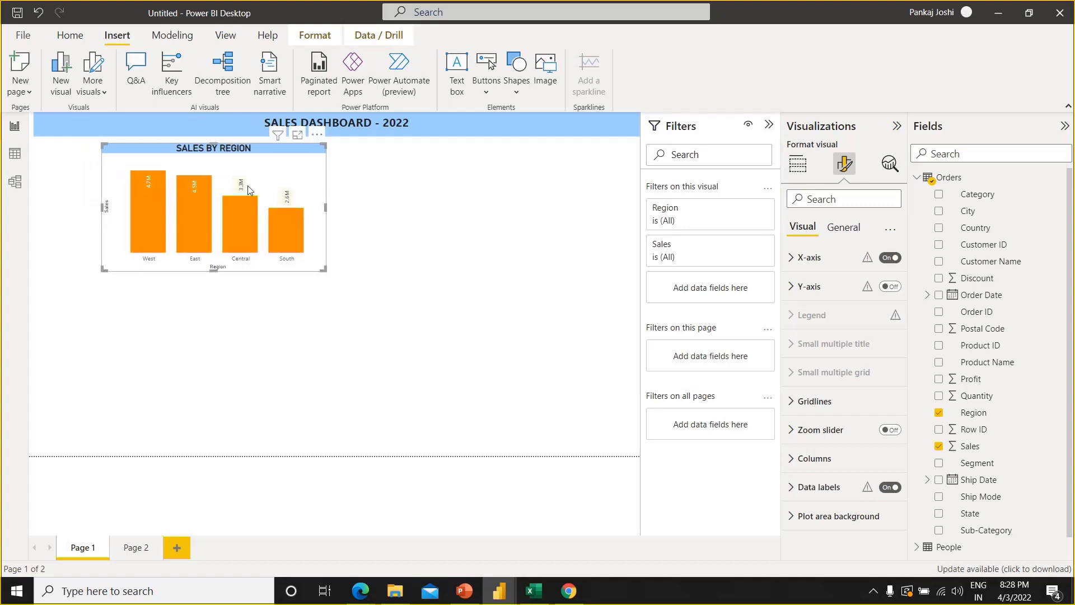
click(353, 191)
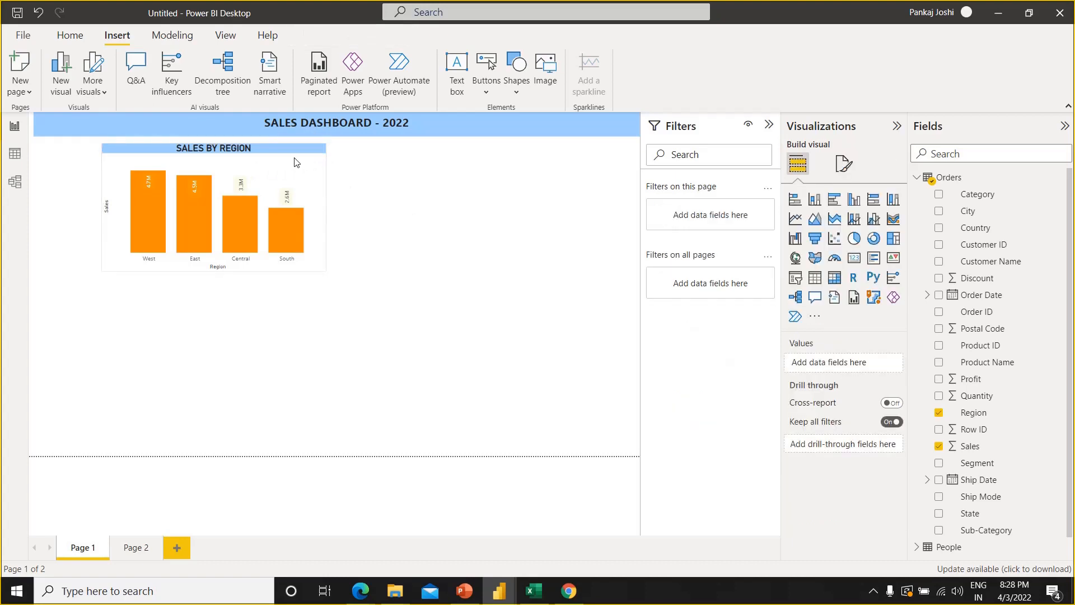
Duplicate the SALES BY REGION chart, placing the copy level with it at the page's right edge, and widen the copy toward the original
click(297, 163)
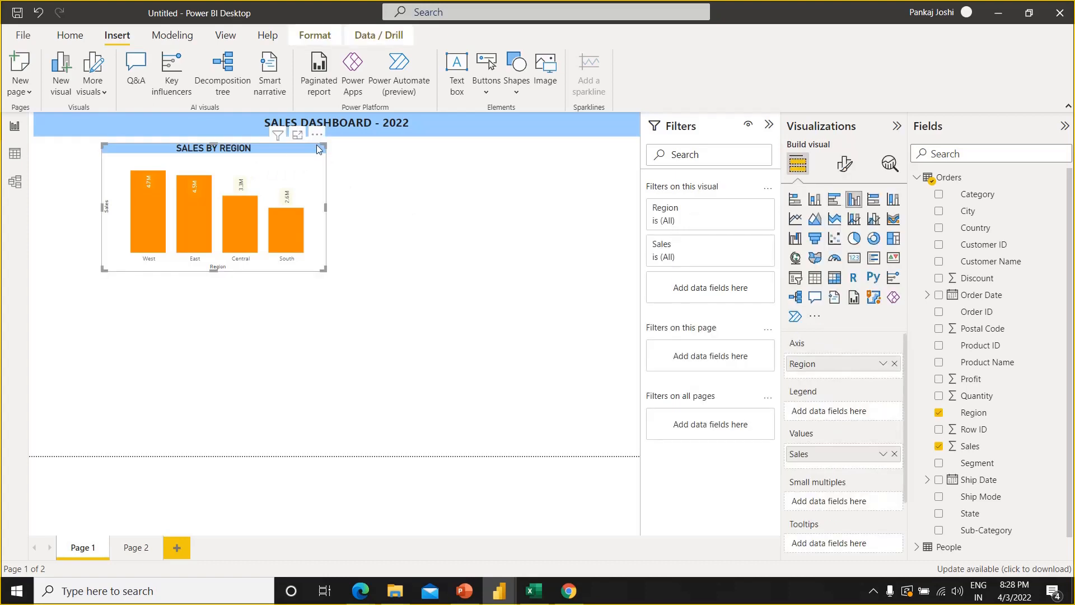
key(ctrl+c)
key(ctrl+v)
drag(301, 150, 603, 143)
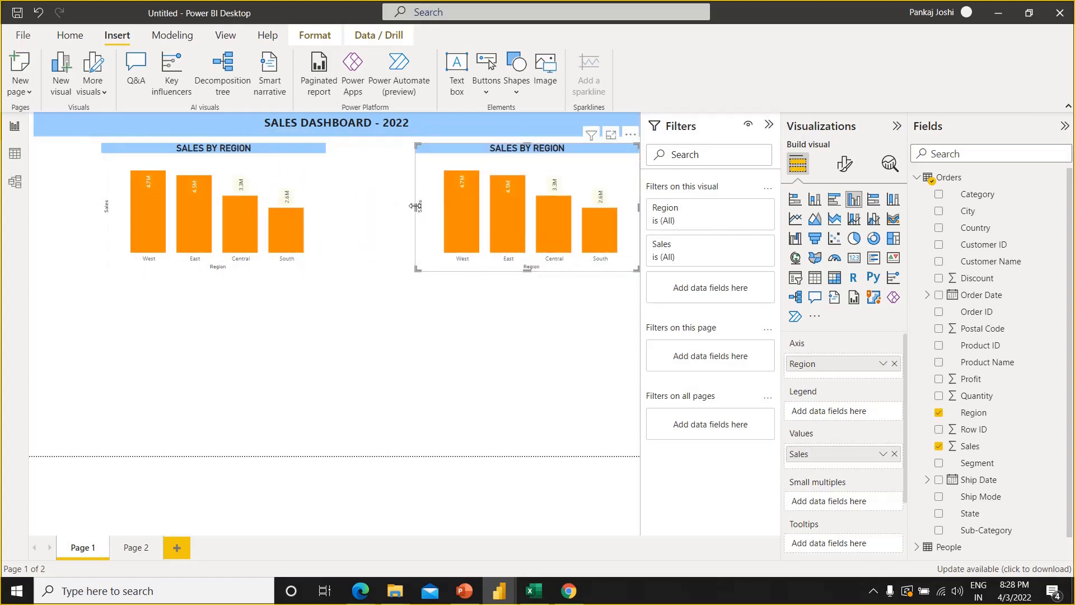
drag(415, 206, 376, 206)
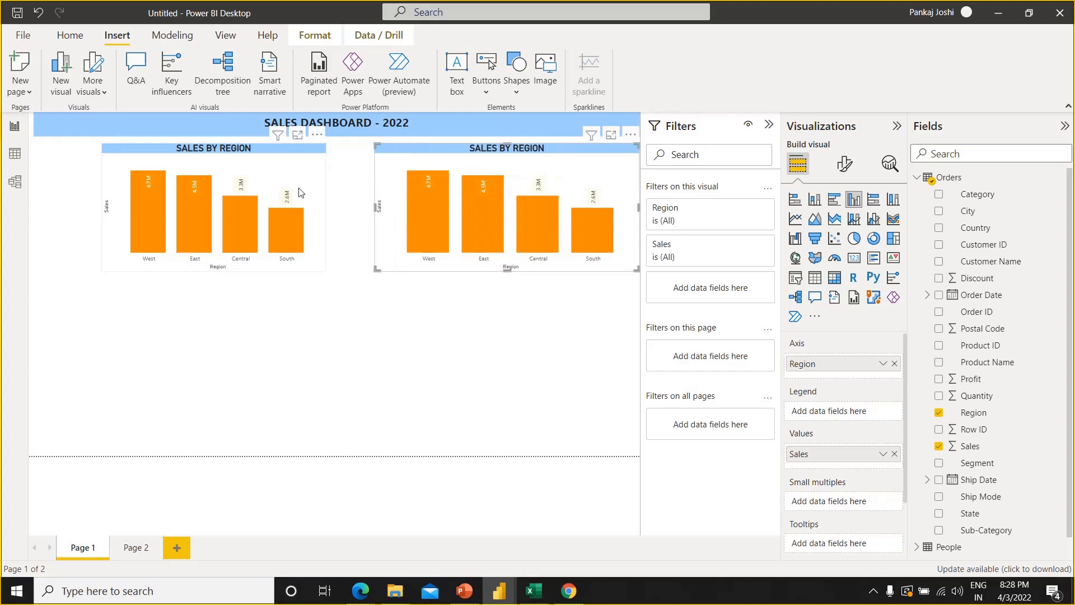
Widen the original SALES BY REGION chart until its right edge nearly meets the copy
click(325, 210)
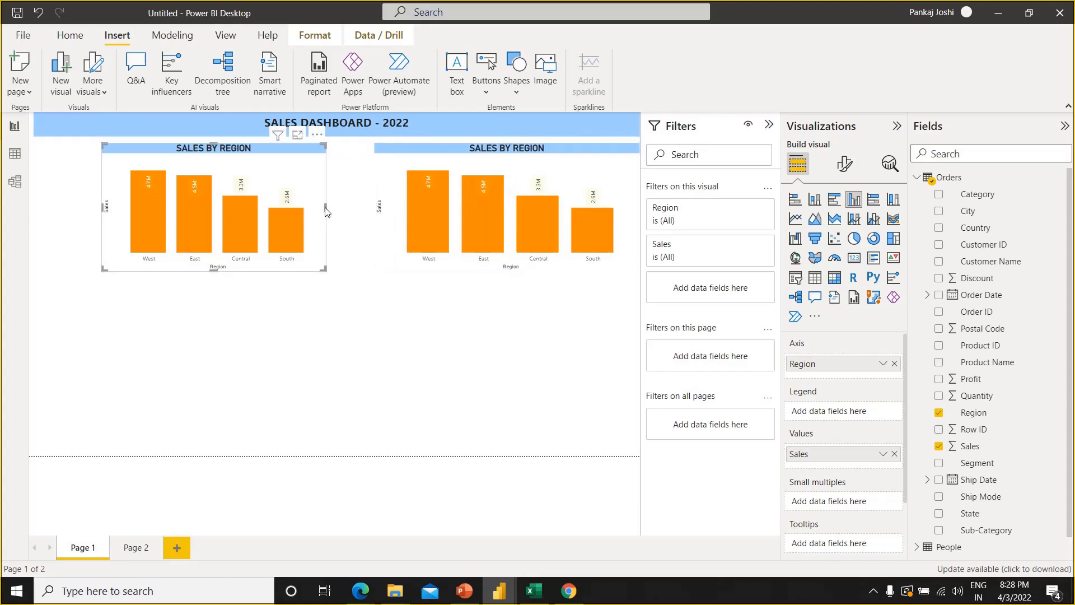
drag(326, 210, 369, 208)
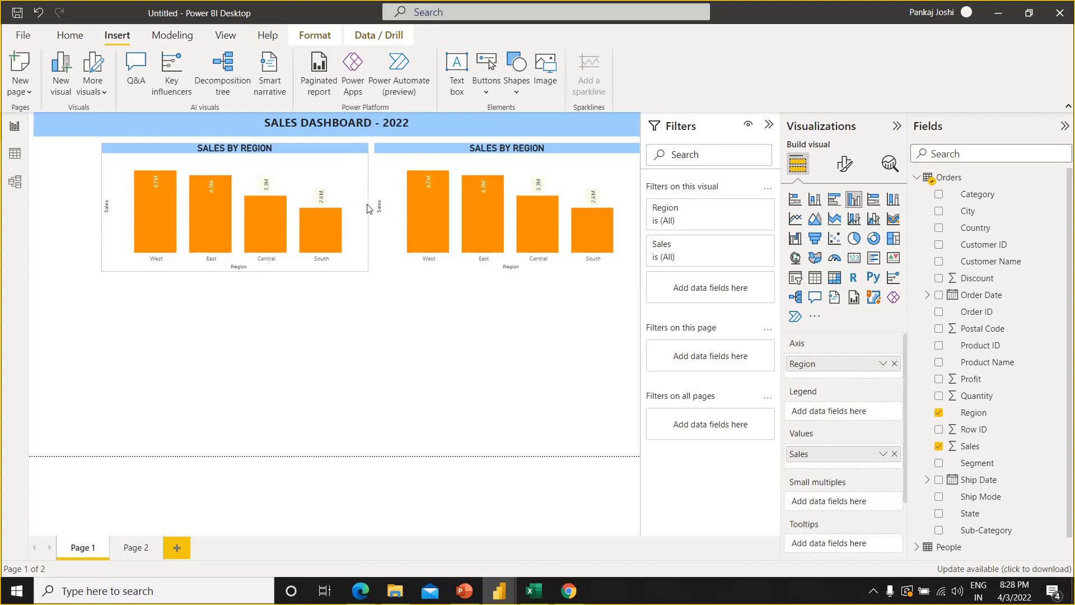
click(413, 340)
click(424, 160)
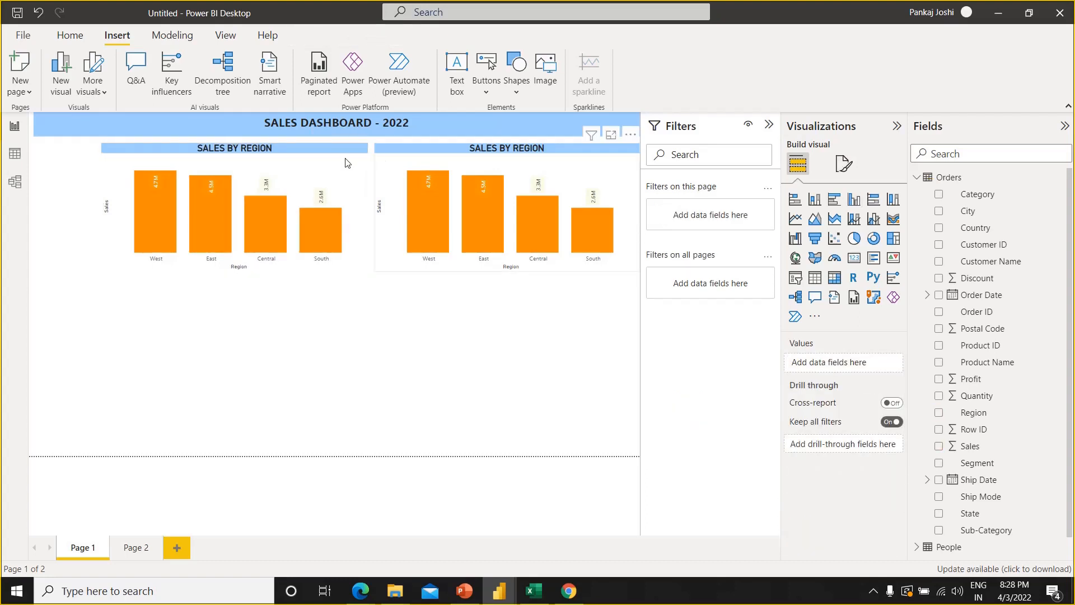
Turn on the visual border for the original SALES BY REGION chart
click(345, 162)
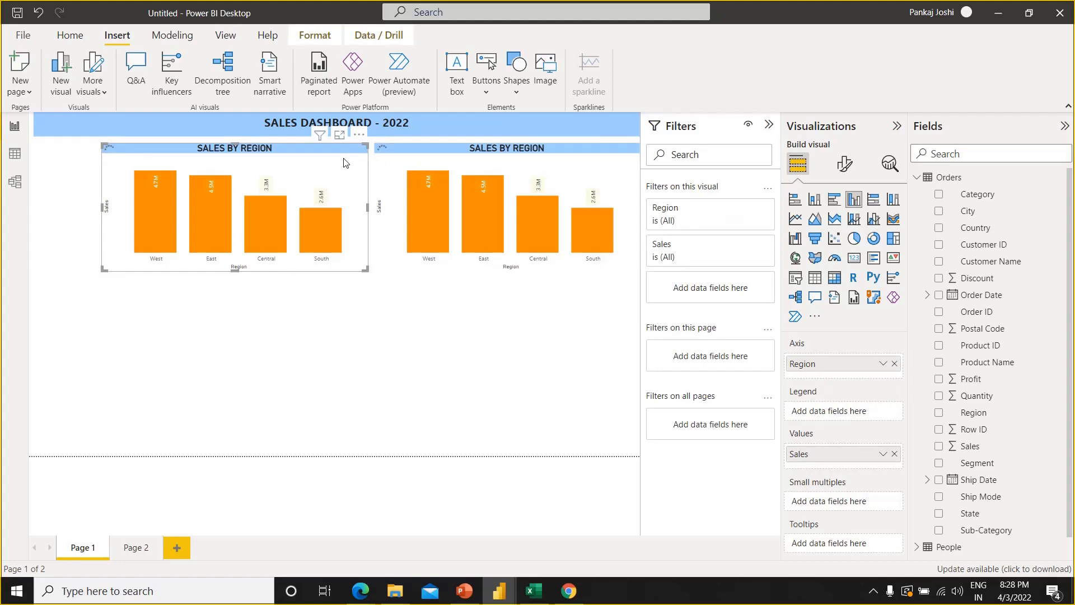
click(844, 175)
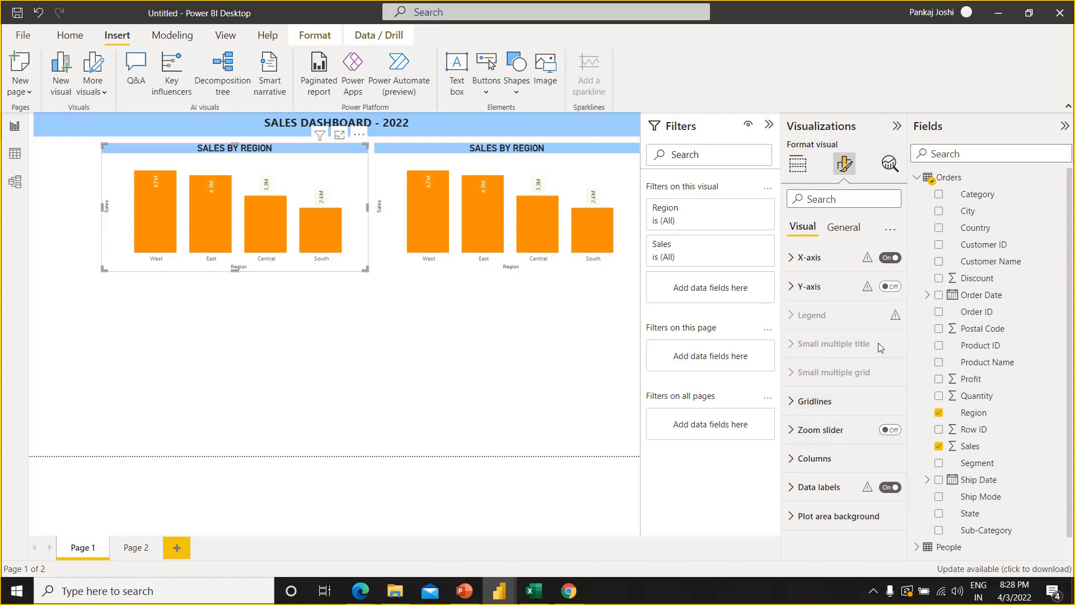
click(842, 231)
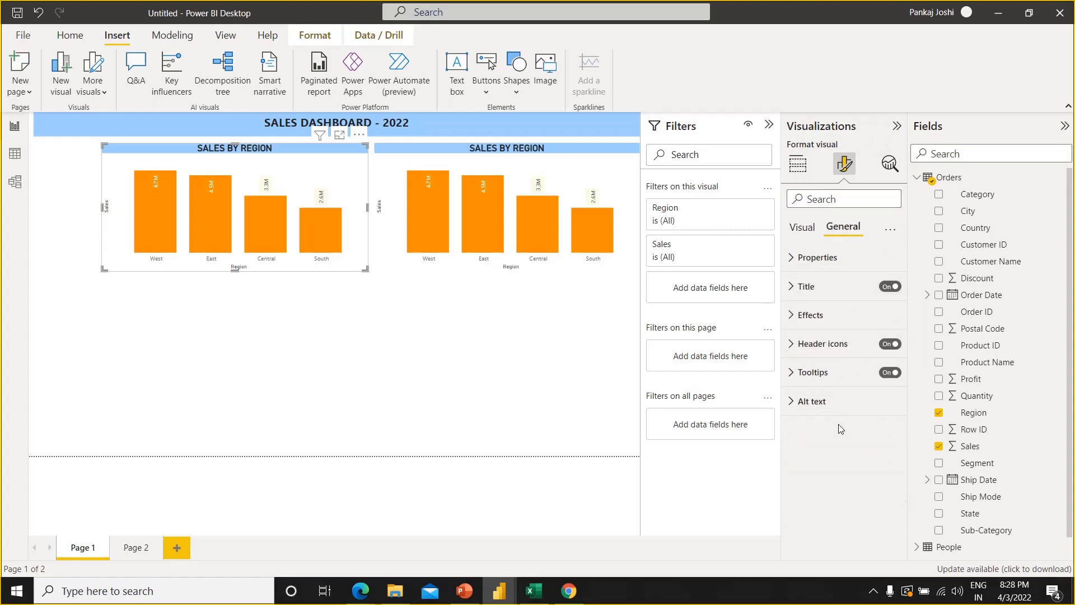
click(790, 316)
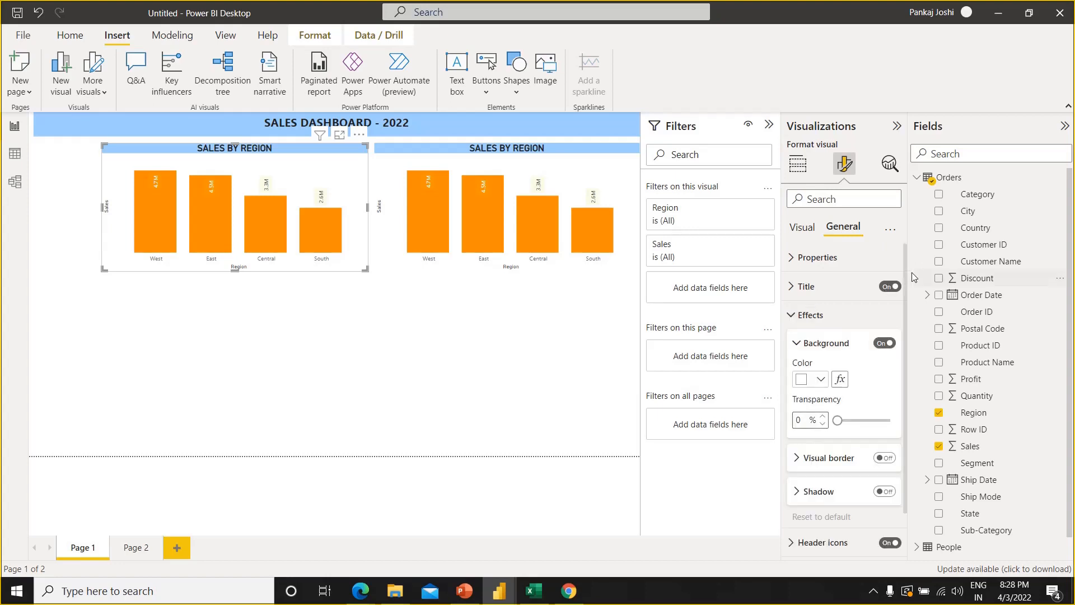
scroll(907, 302, down, 2)
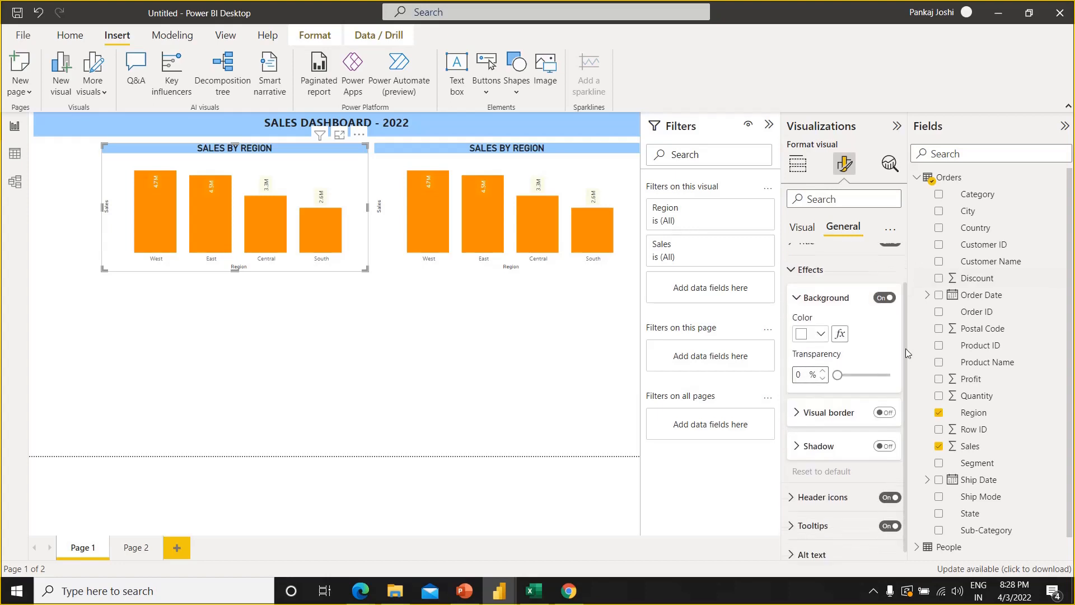
click(888, 405)
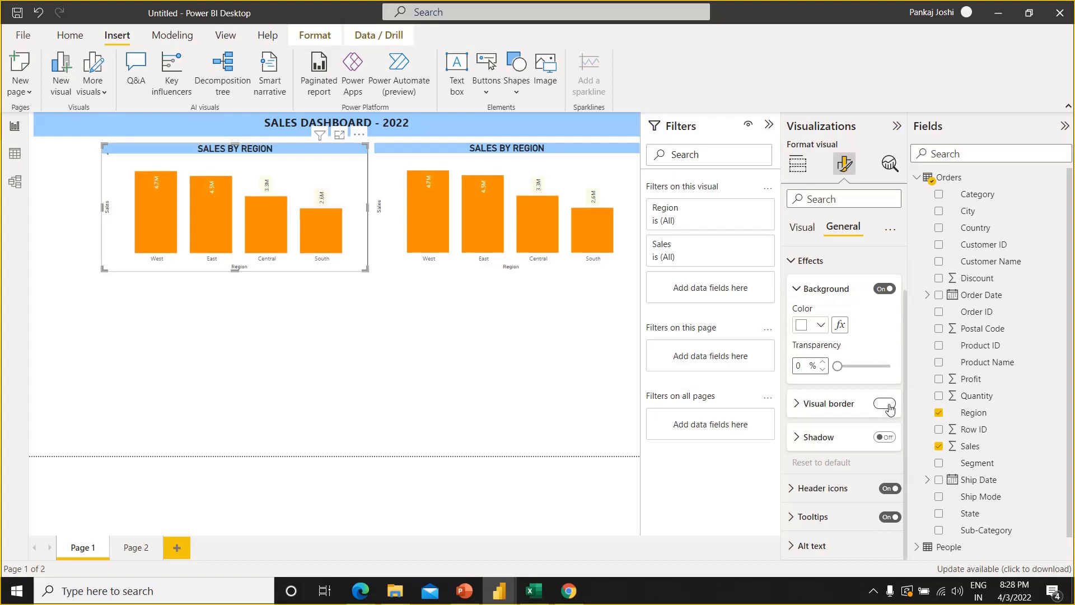
click(503, 418)
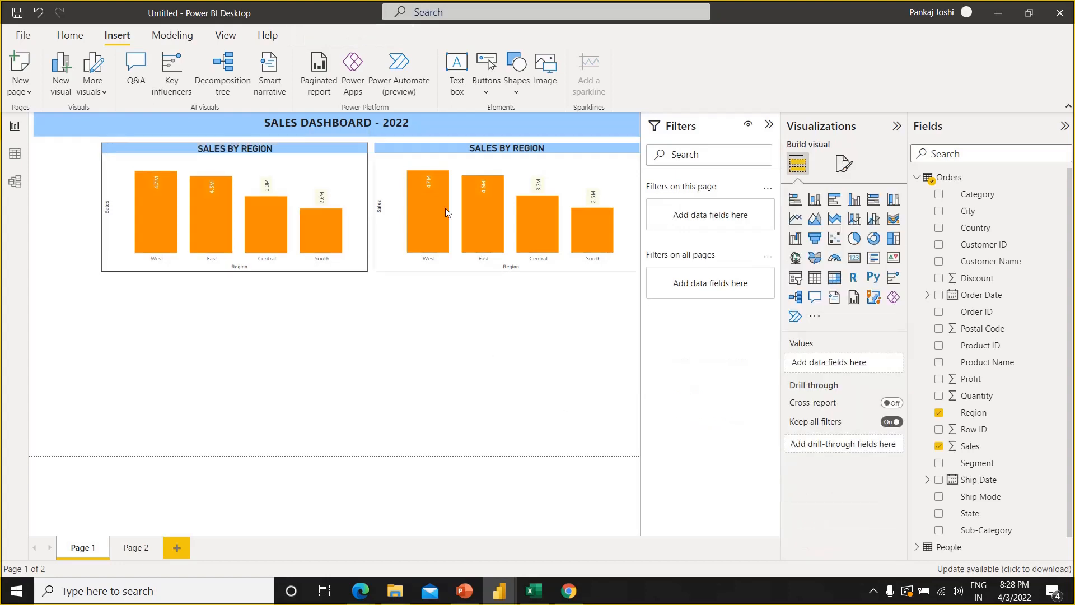
Turn on the visual border for the duplicated SALES BY REGION chart beside the original
click(427, 166)
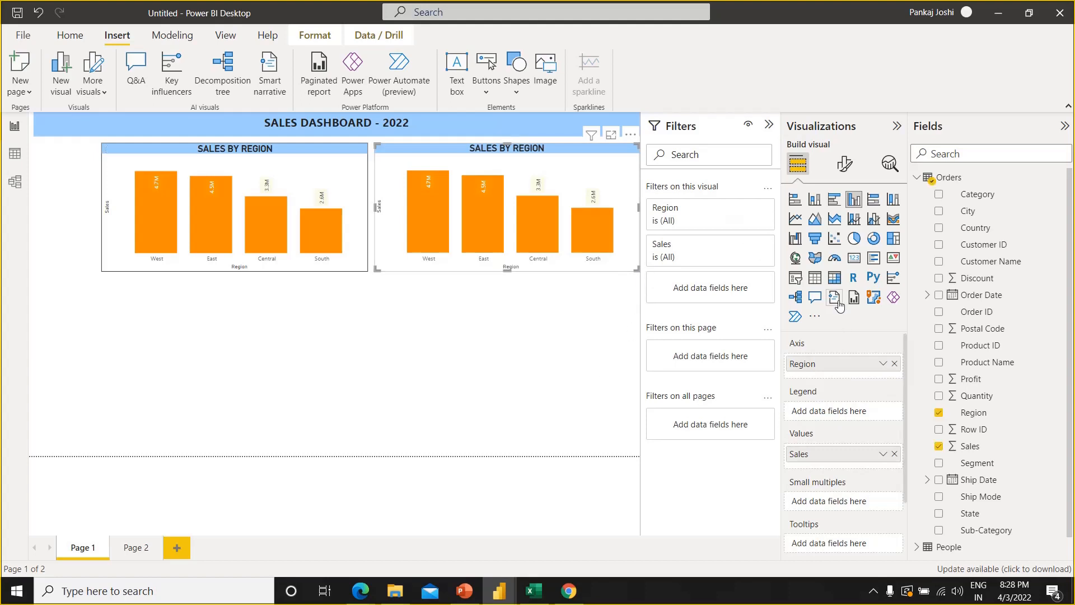
click(844, 163)
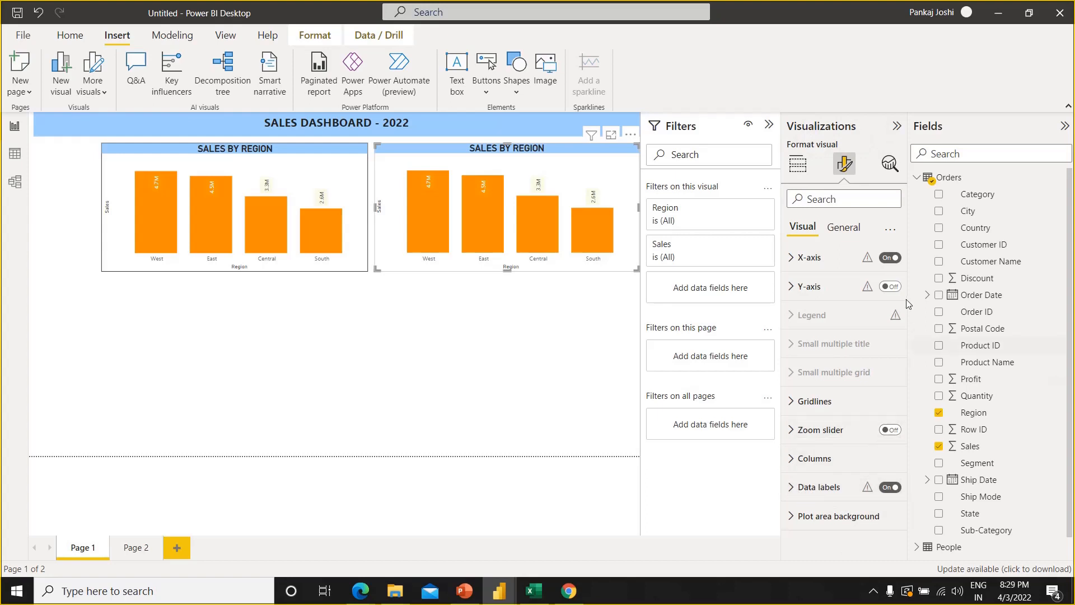
click(854, 239)
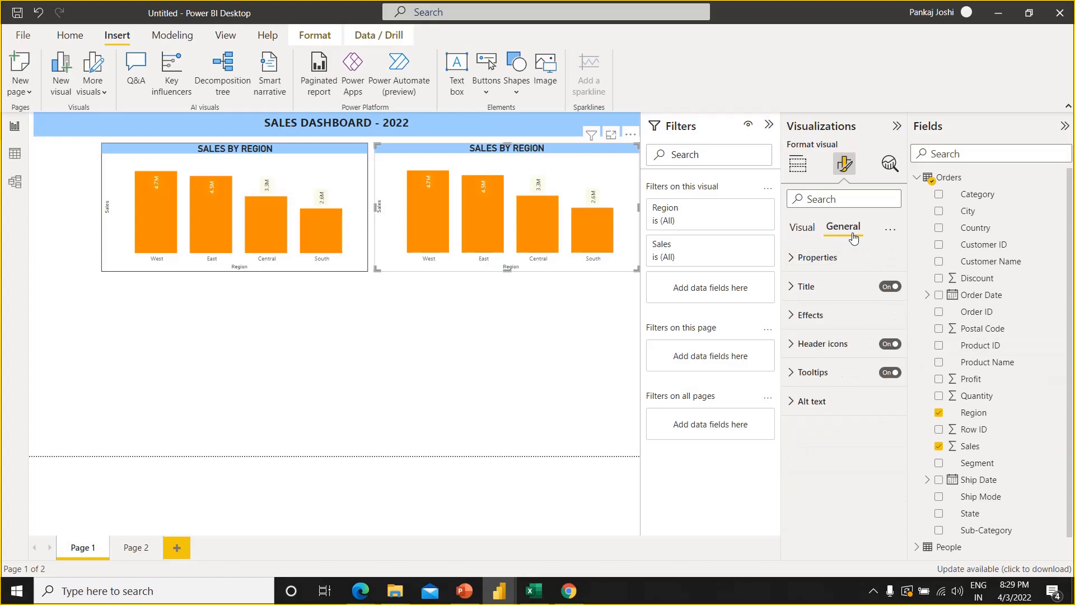
click(794, 317)
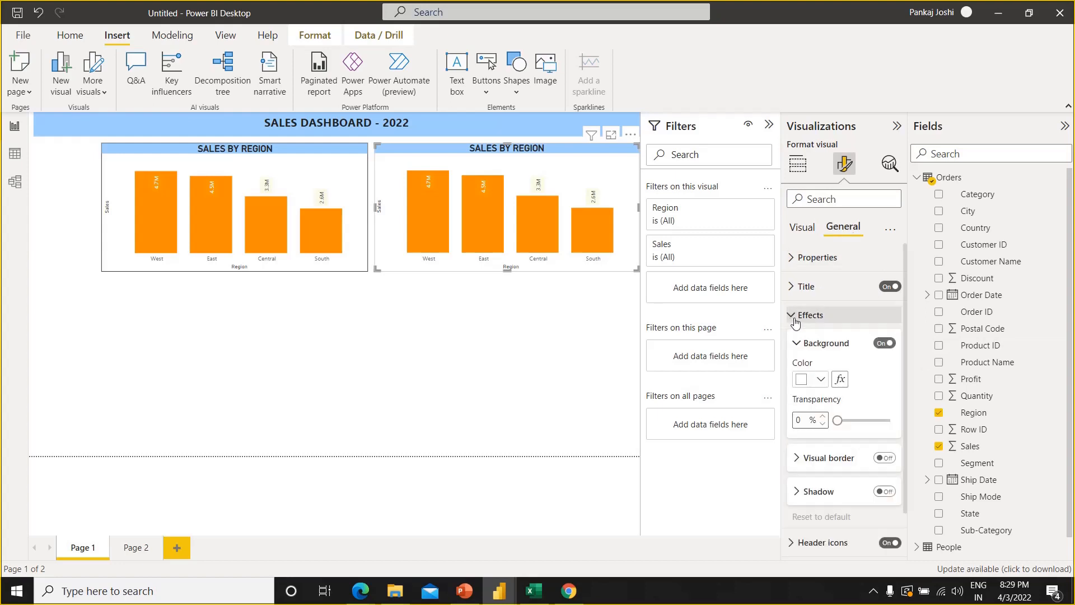
click(885, 458)
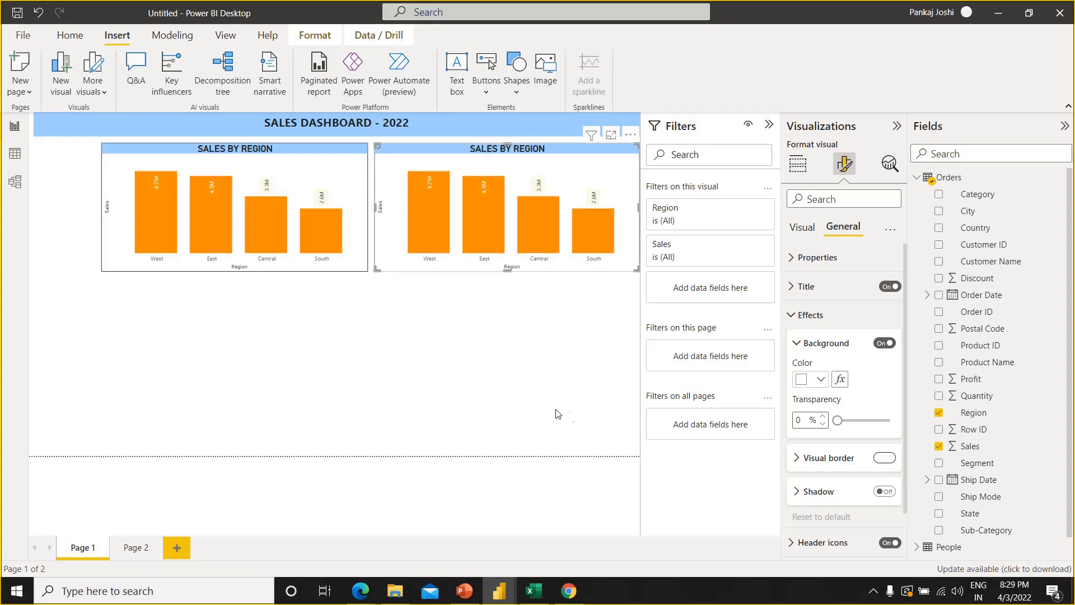
click(570, 378)
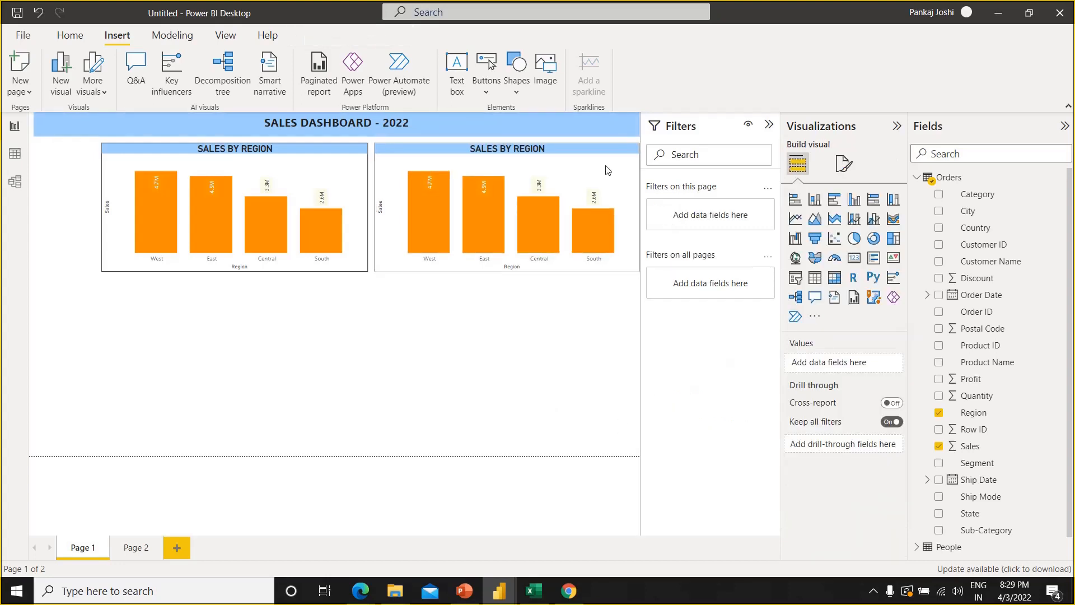
Replace Region with Sub-Category as the axis field of the duplicated chart
click(610, 301)
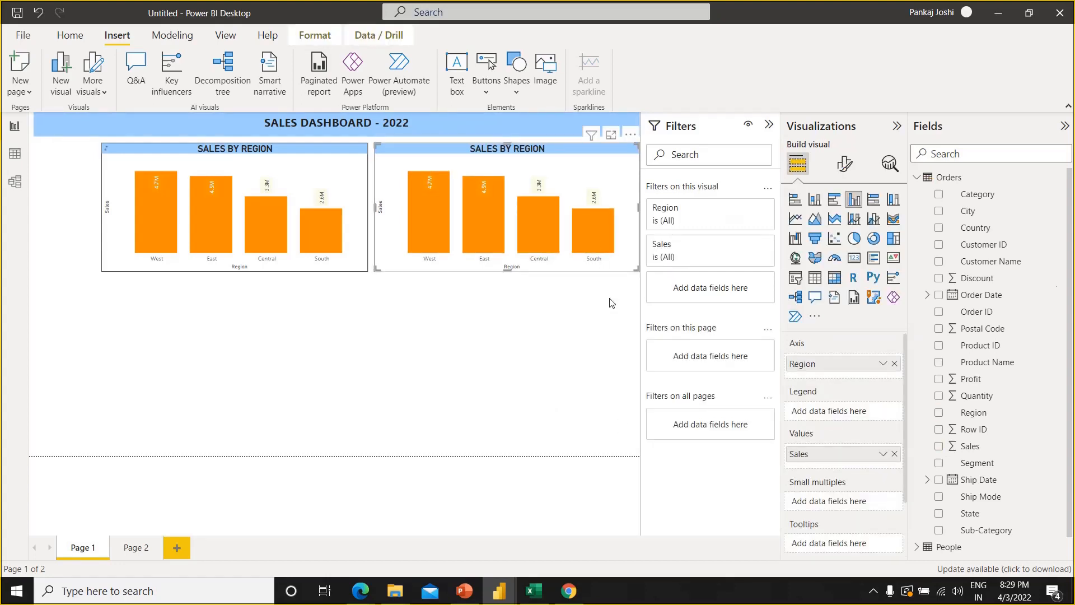
click(939, 413)
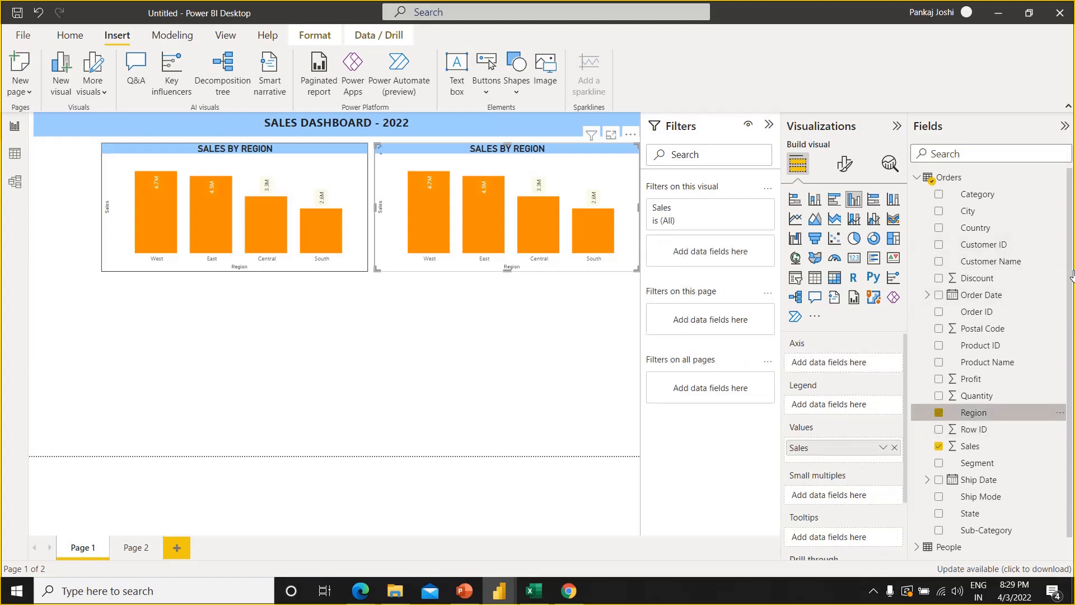
drag(1071, 287, 1073, 382)
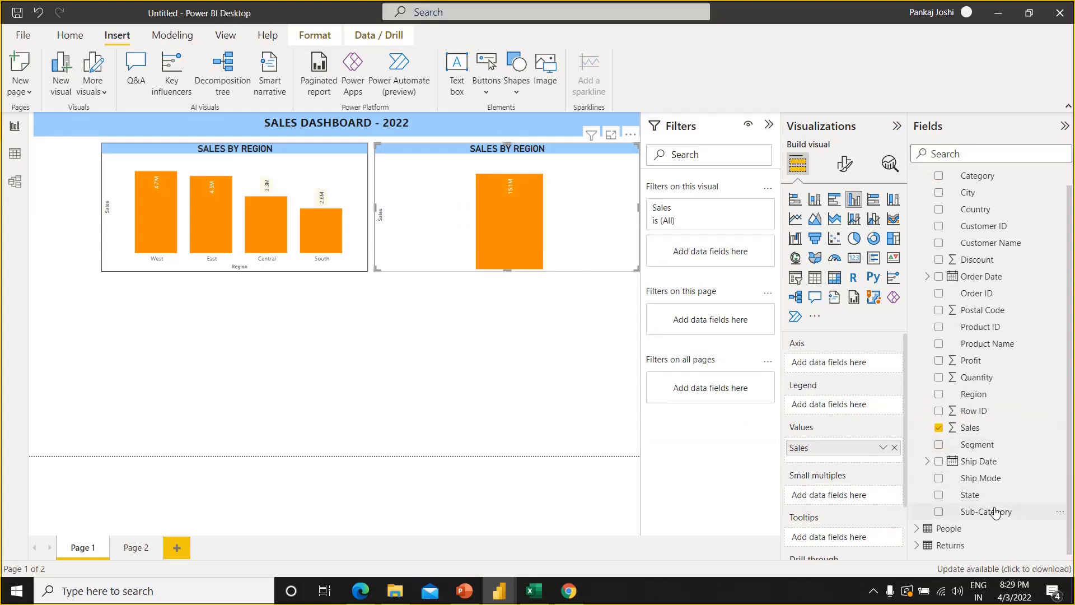
drag(995, 512, 867, 361)
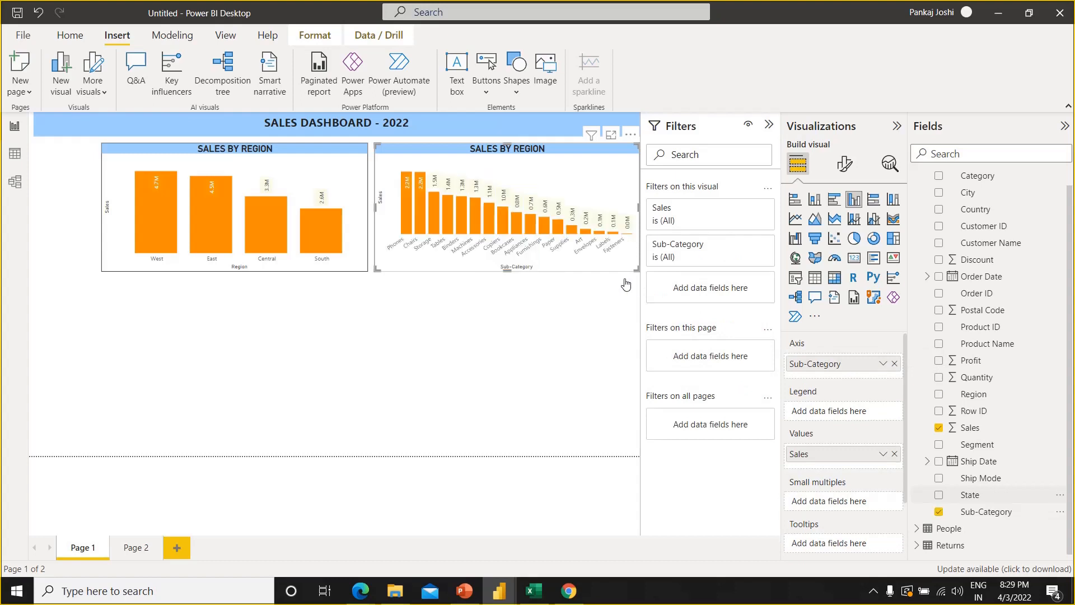
Move the Sub-Category chart below the region chart, widen it to the page's right edge and increase its height down to the page bottom
drag(567, 166, 319, 333)
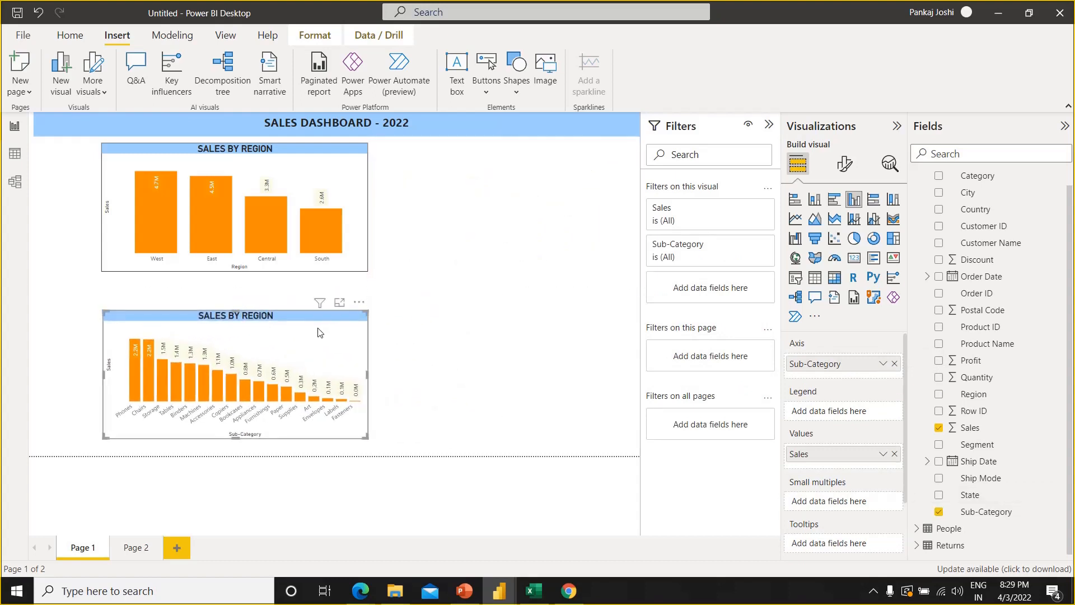
drag(368, 374, 640, 347)
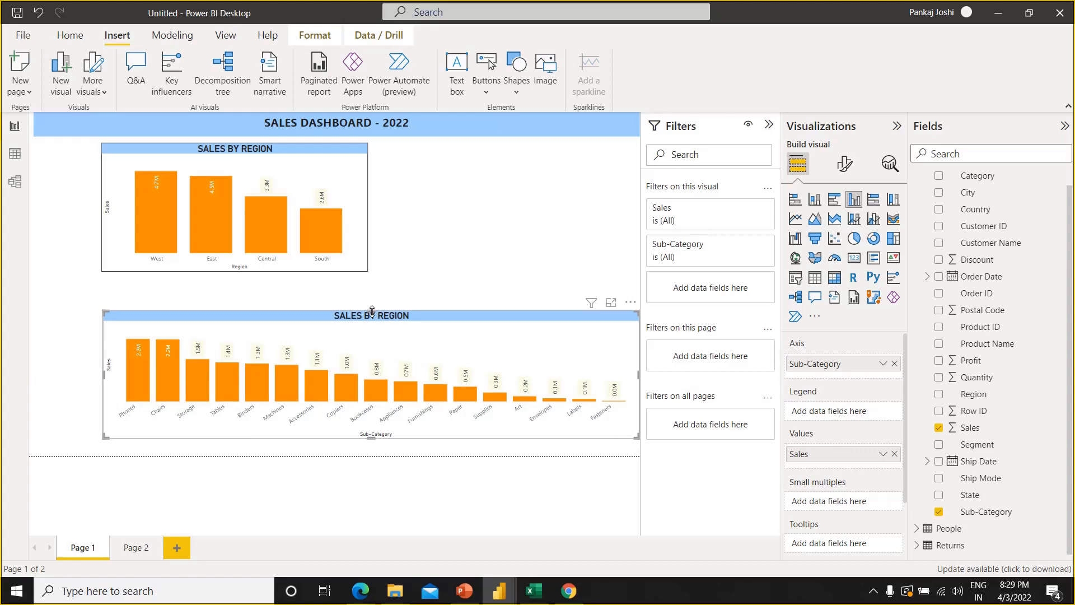
drag(372, 311, 369, 290)
drag(370, 440, 372, 458)
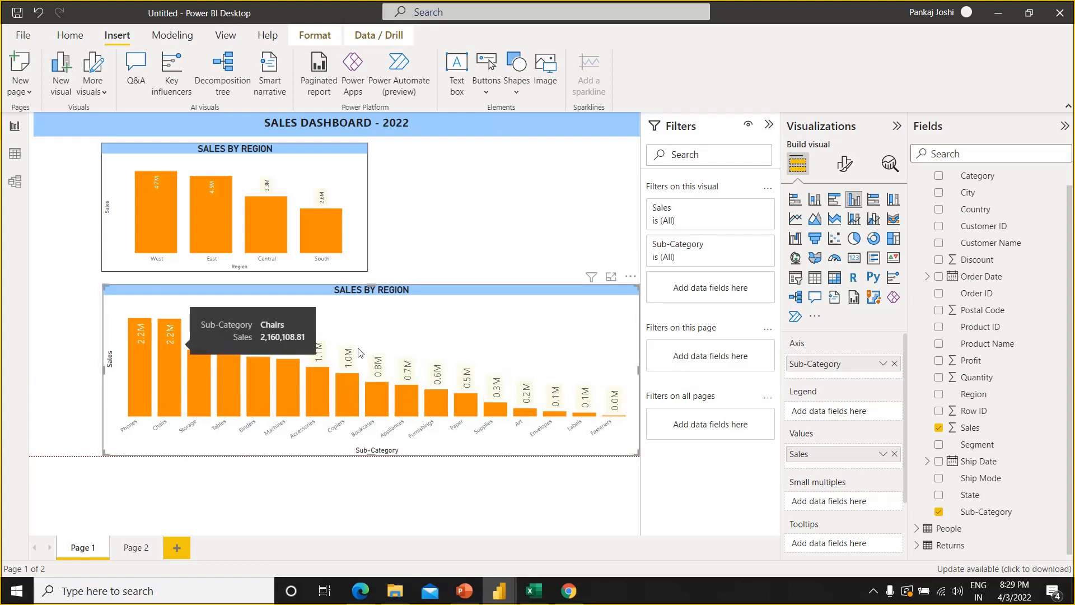
click(427, 274)
click(448, 338)
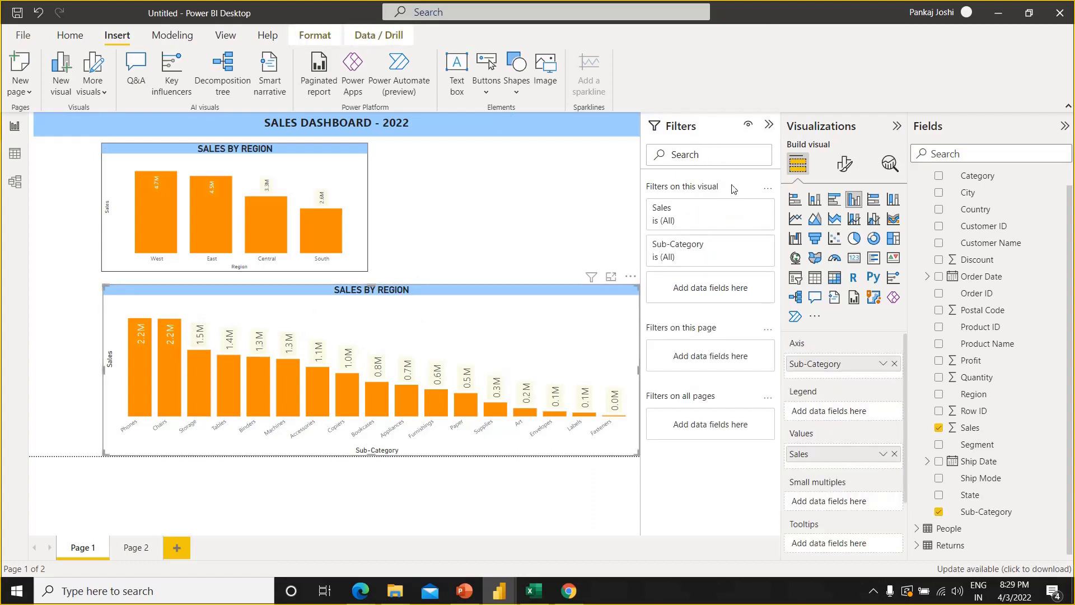
Hide the Filters pane and collapse the Visualizations and Fields panes to enlarge the report canvas
click(222, 45)
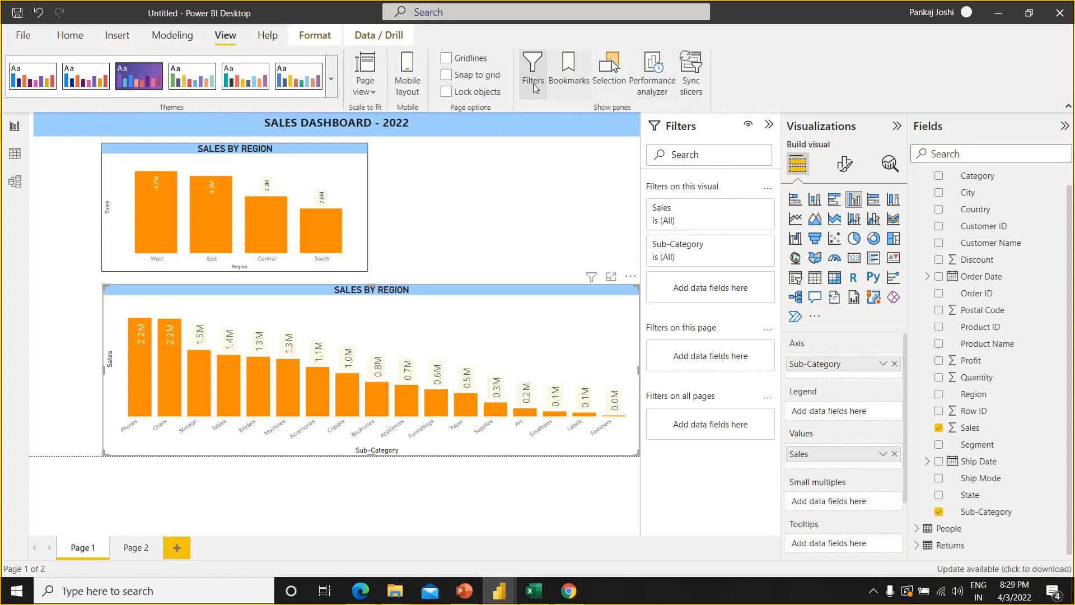
click(533, 84)
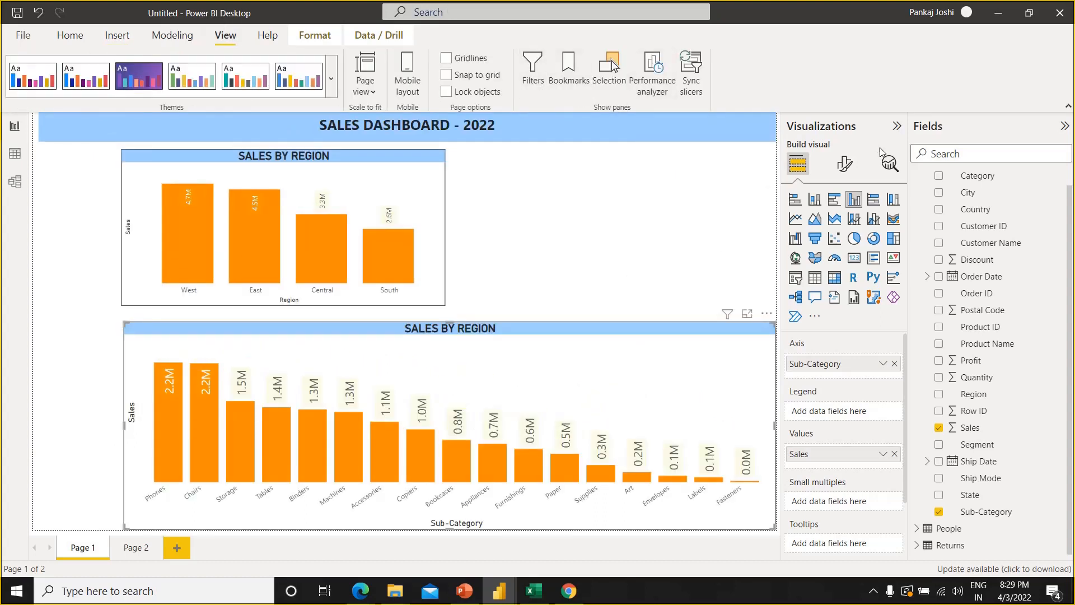
click(896, 126)
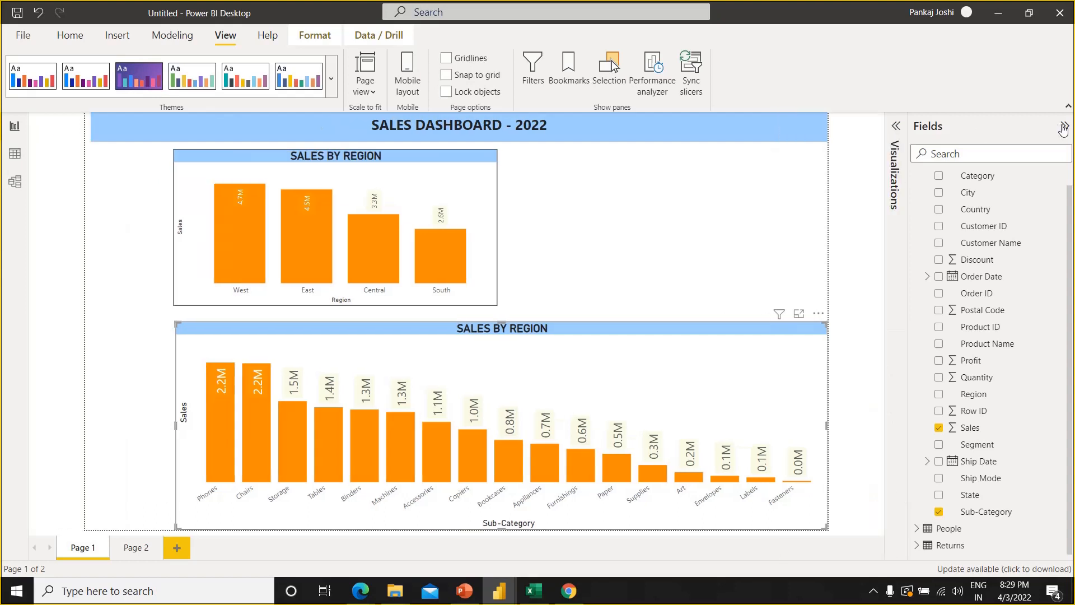
click(1063, 128)
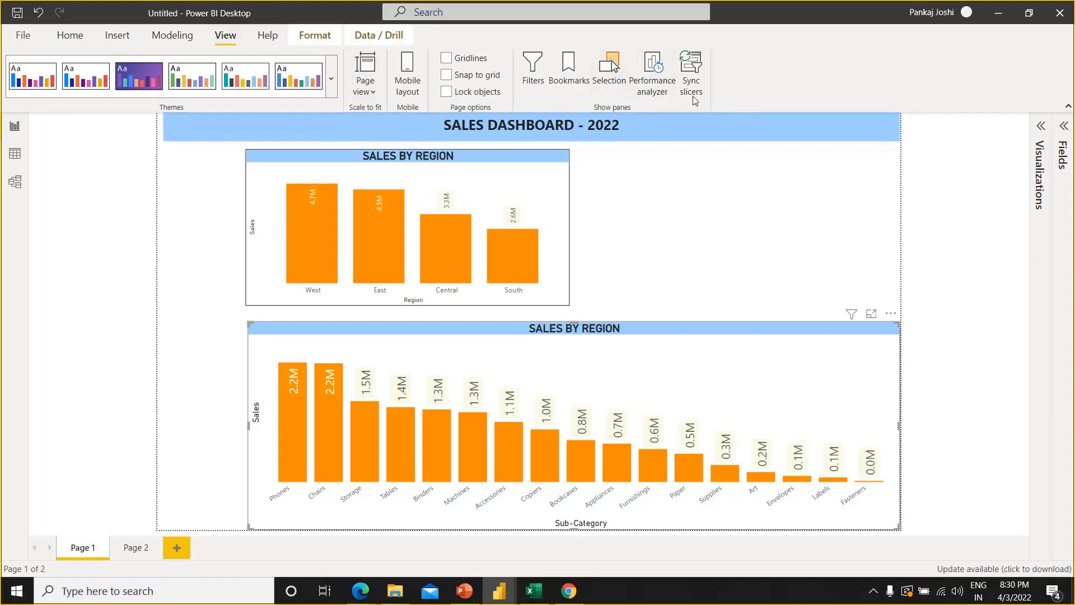
Show the Filters pane again and examine the condition options of the Sub-Category chart's Sales filter
click(534, 85)
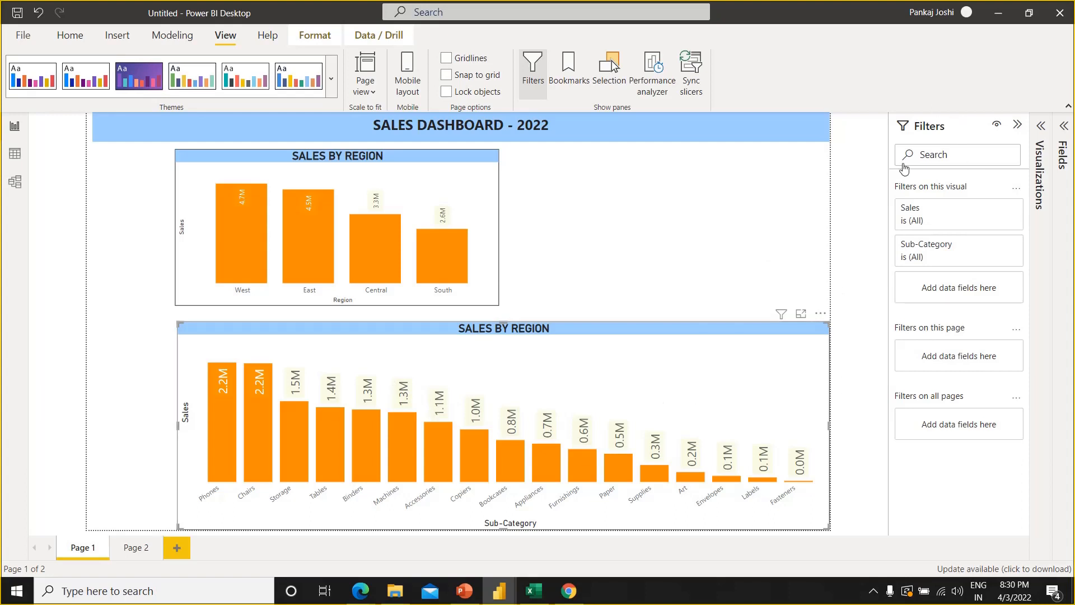
click(923, 222)
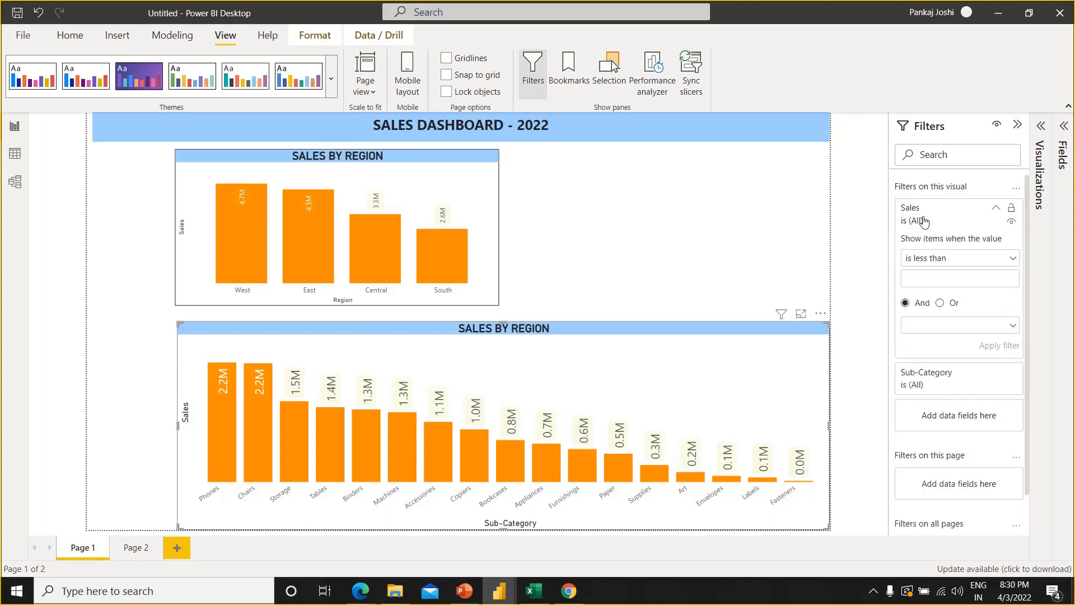
click(945, 258)
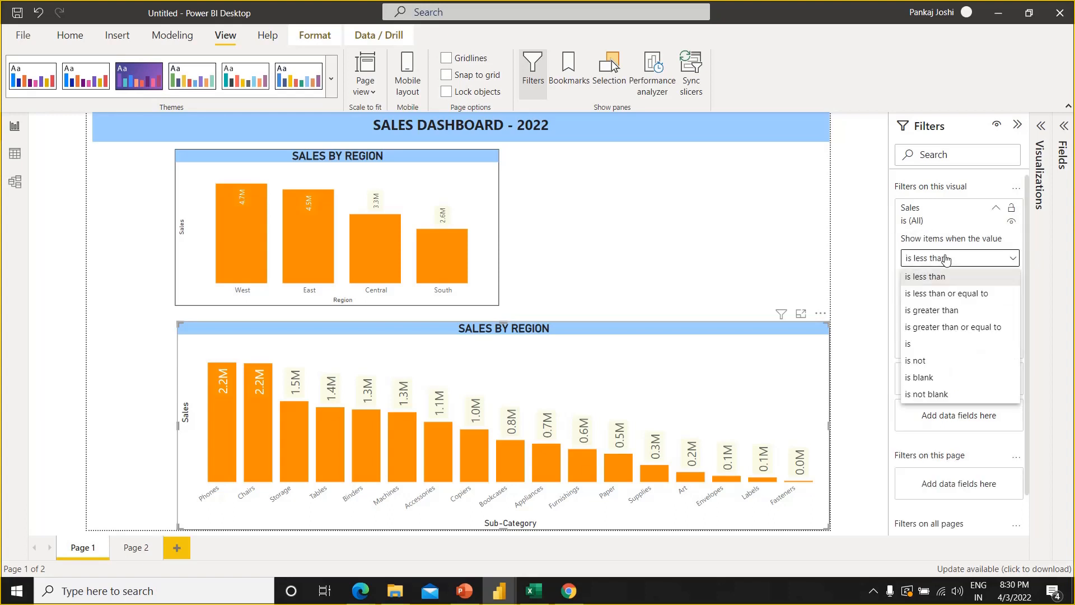
click(945, 258)
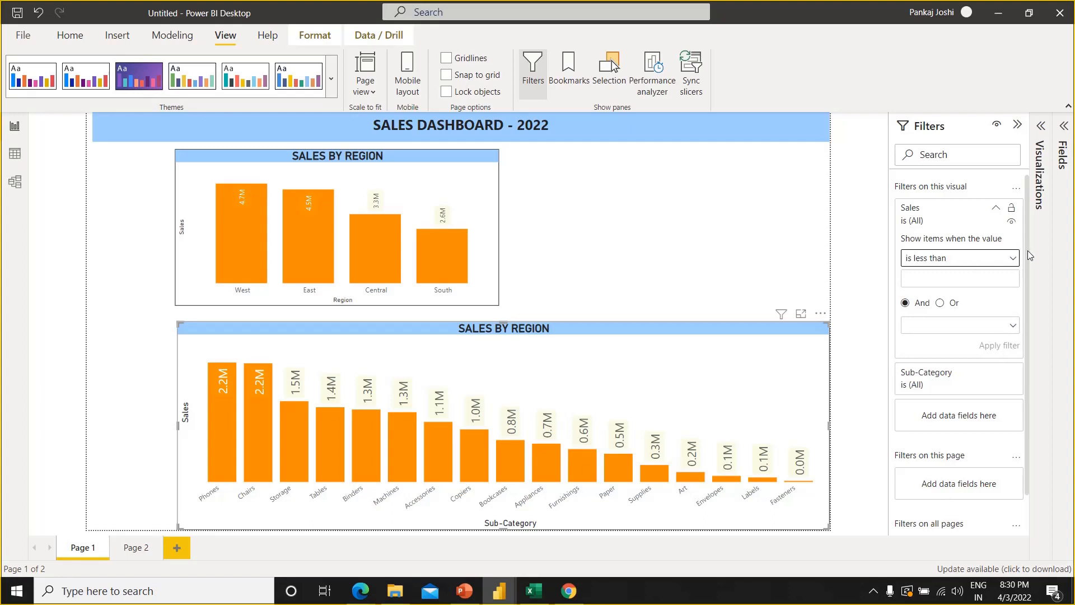
drag(1027, 251, 1029, 246)
click(996, 210)
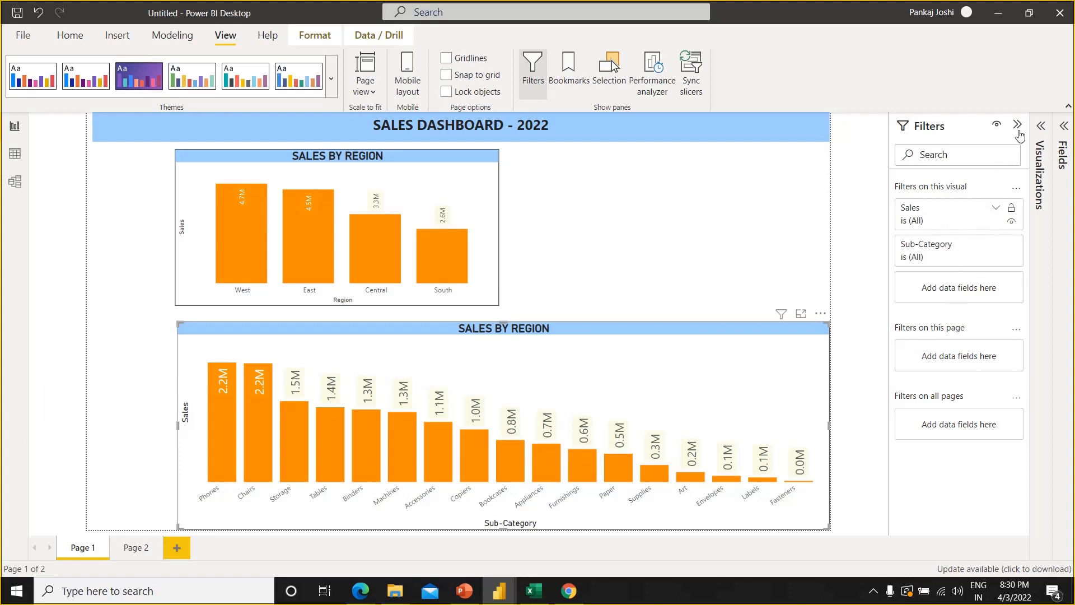
Expand the Fields pane and list the fields of the Orders table
click(1064, 128)
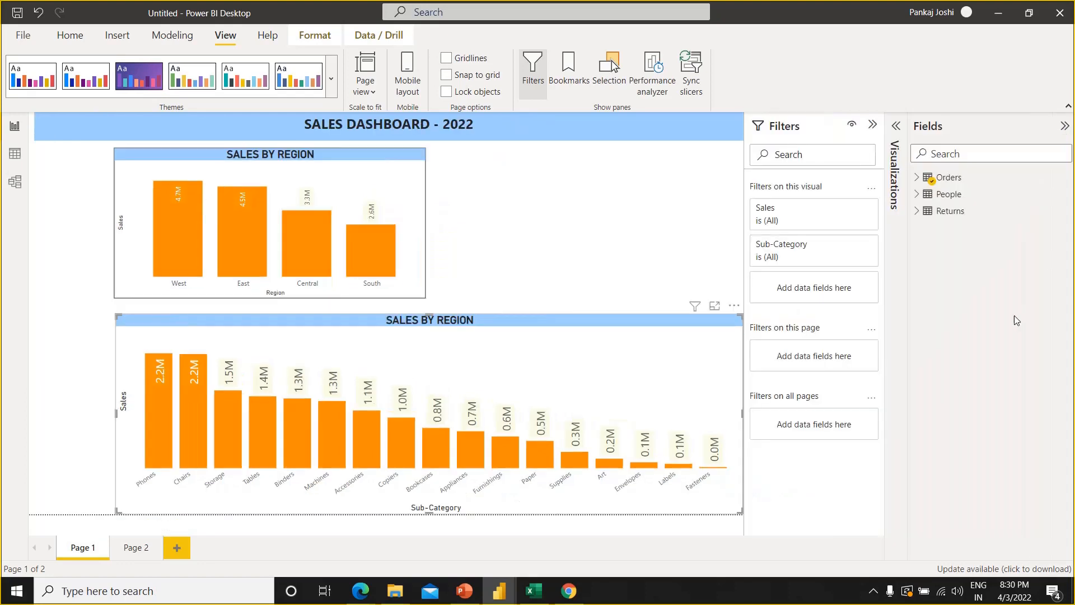
click(915, 178)
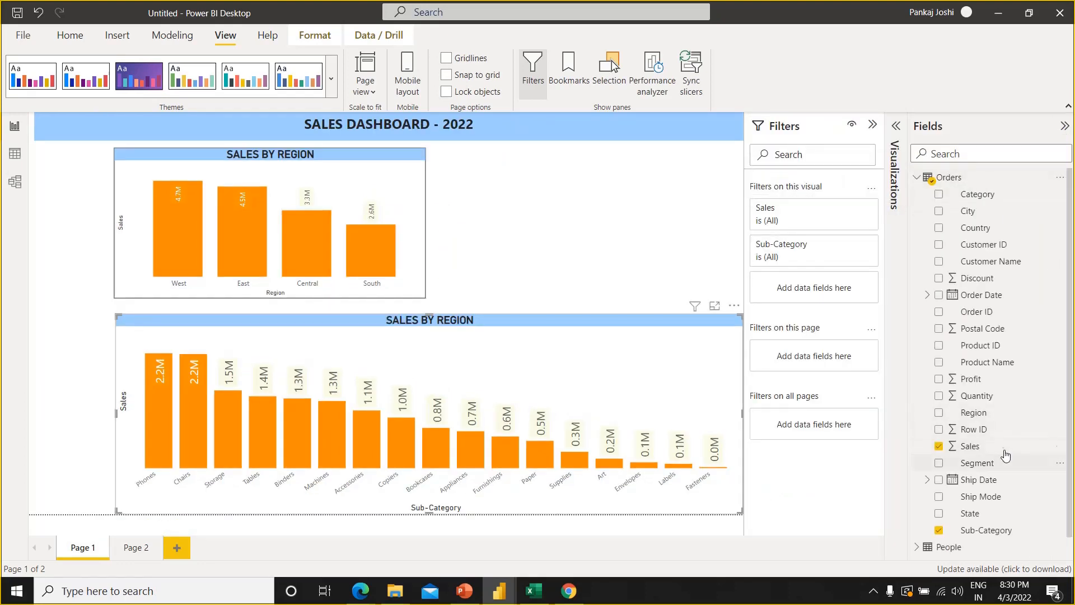
drag(1003, 451, 844, 290)
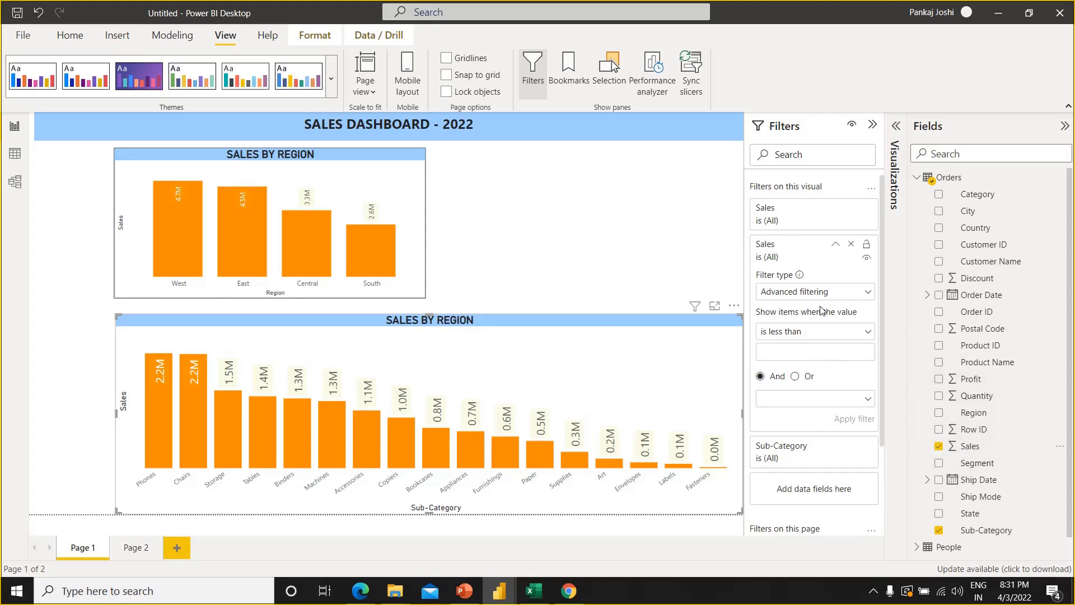
click(807, 295)
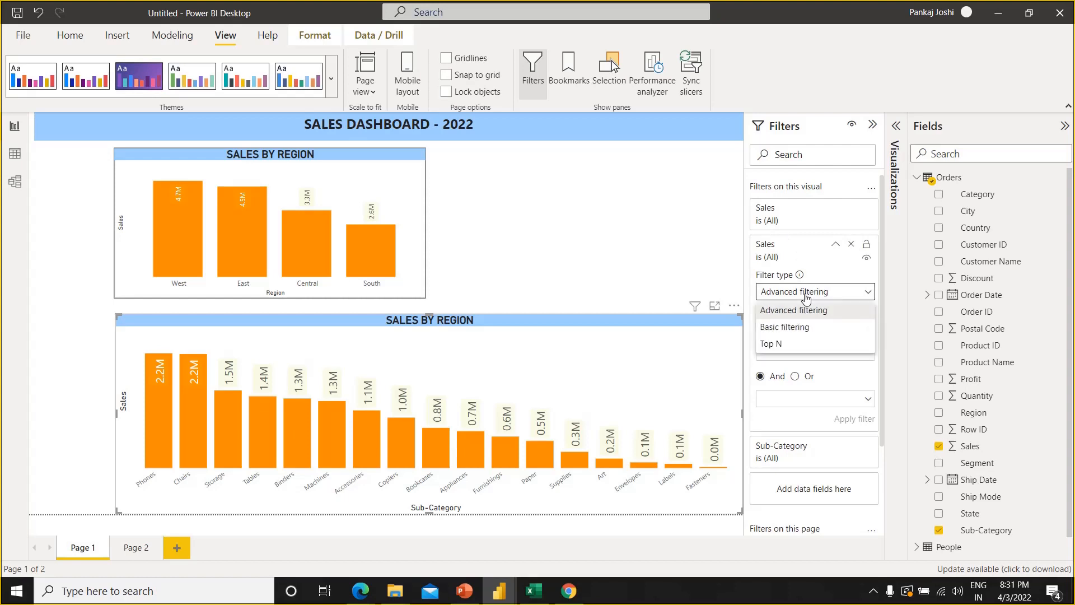
click(786, 345)
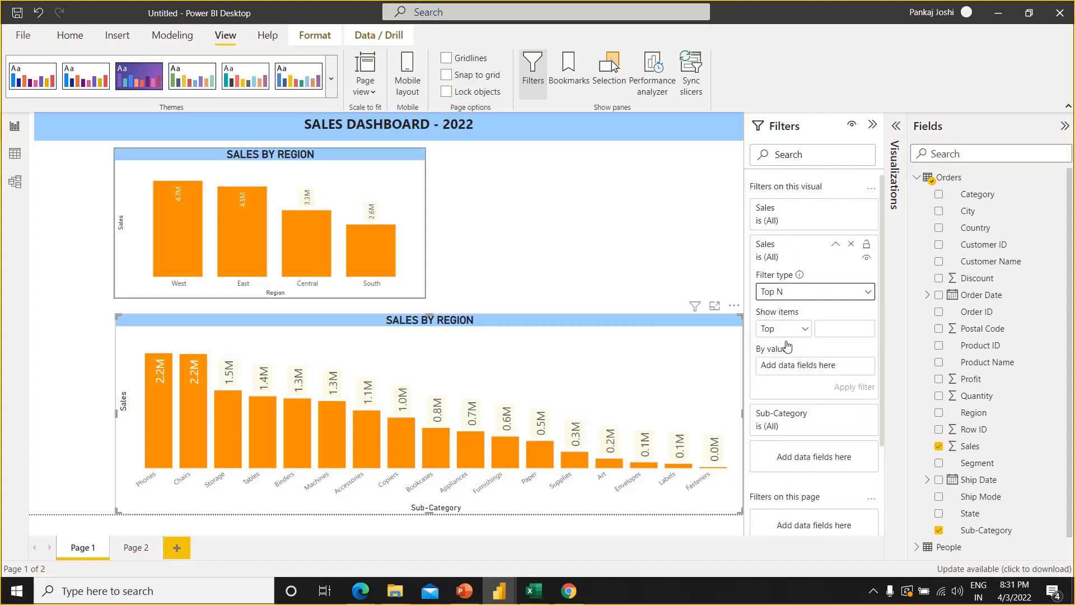
click(838, 328)
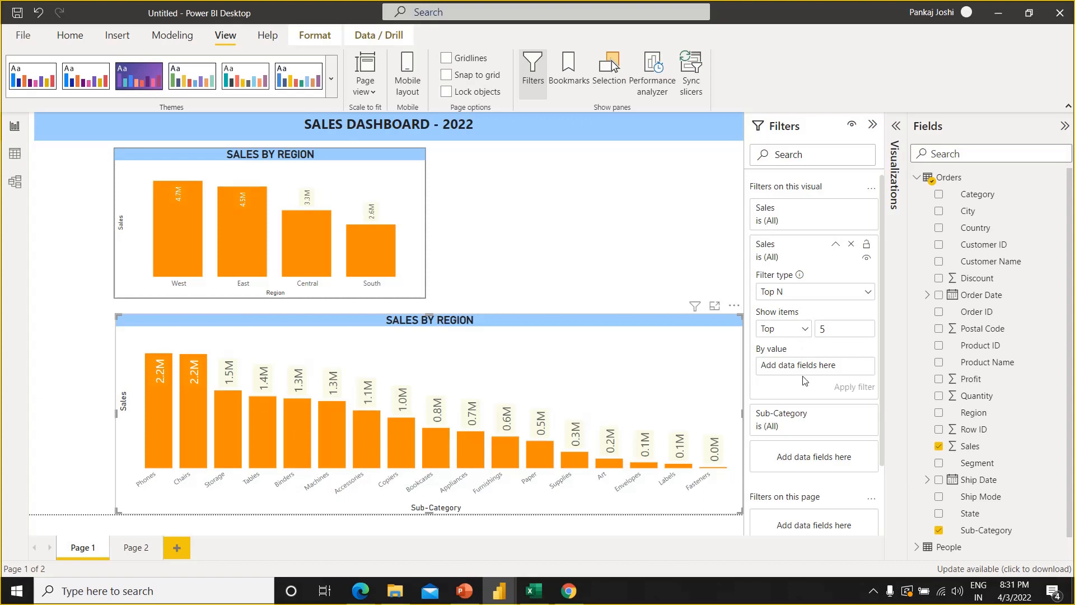
click(851, 246)
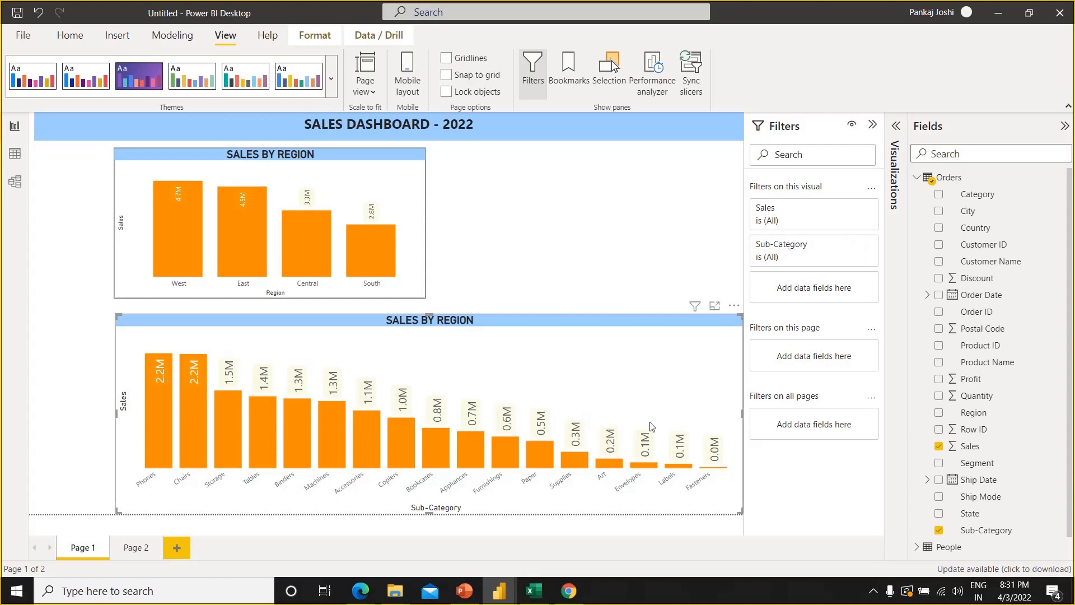
Filter the Sub-Category chart with a Top N filter on Sub-Category that shows the top 5 by Profit
click(817, 252)
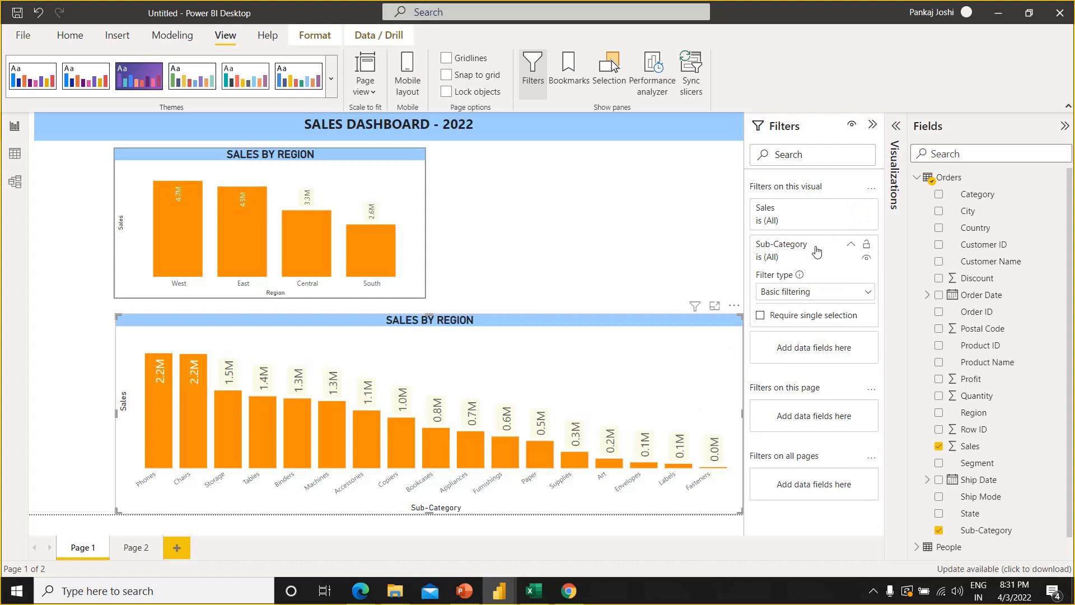
click(819, 296)
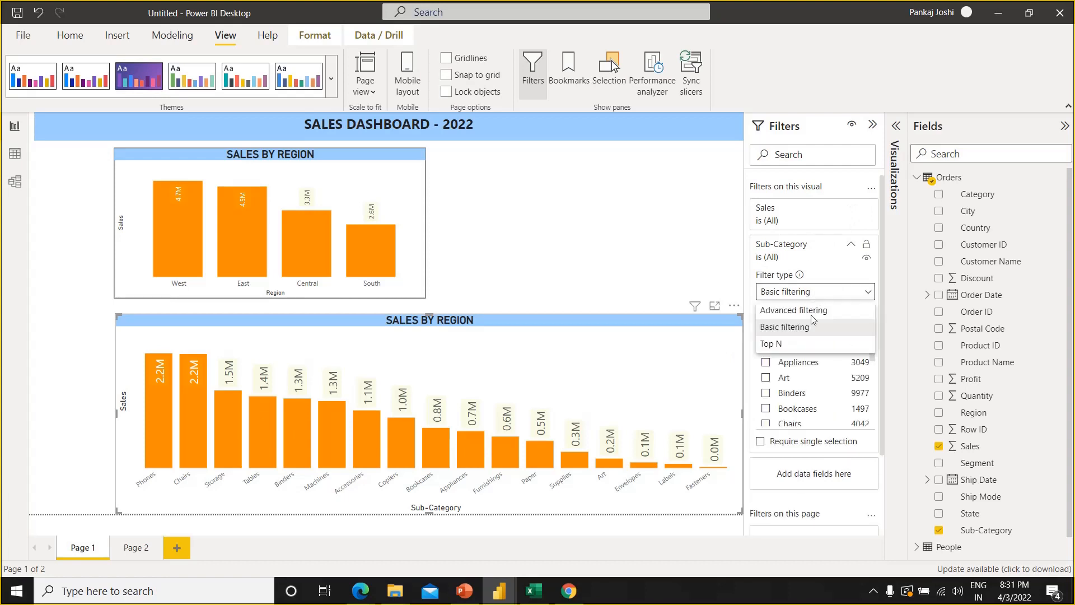
click(797, 344)
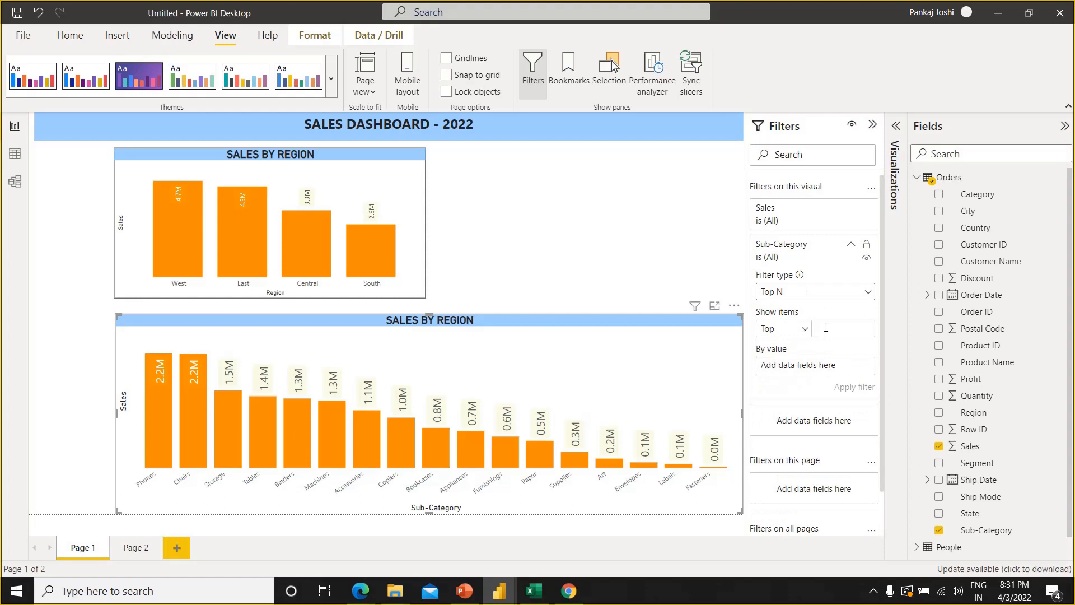
click(826, 327)
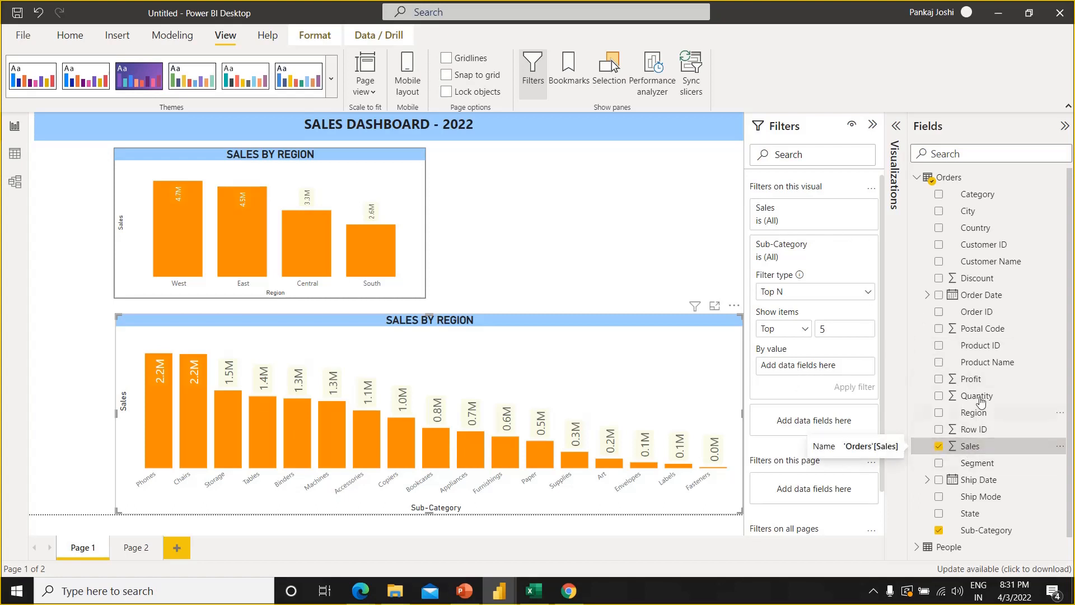
drag(985, 381, 819, 371)
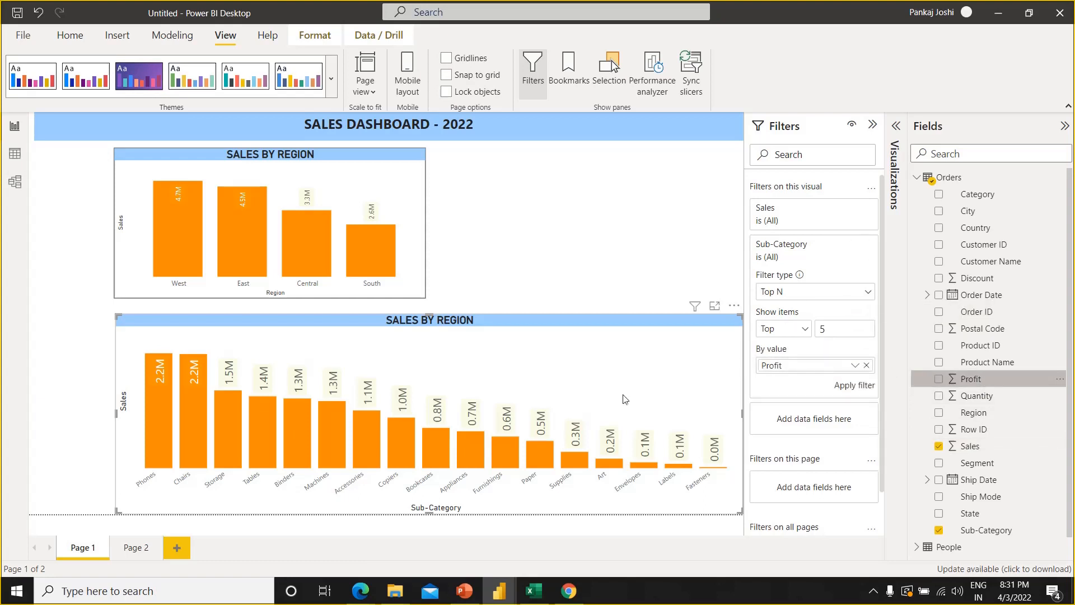
click(855, 385)
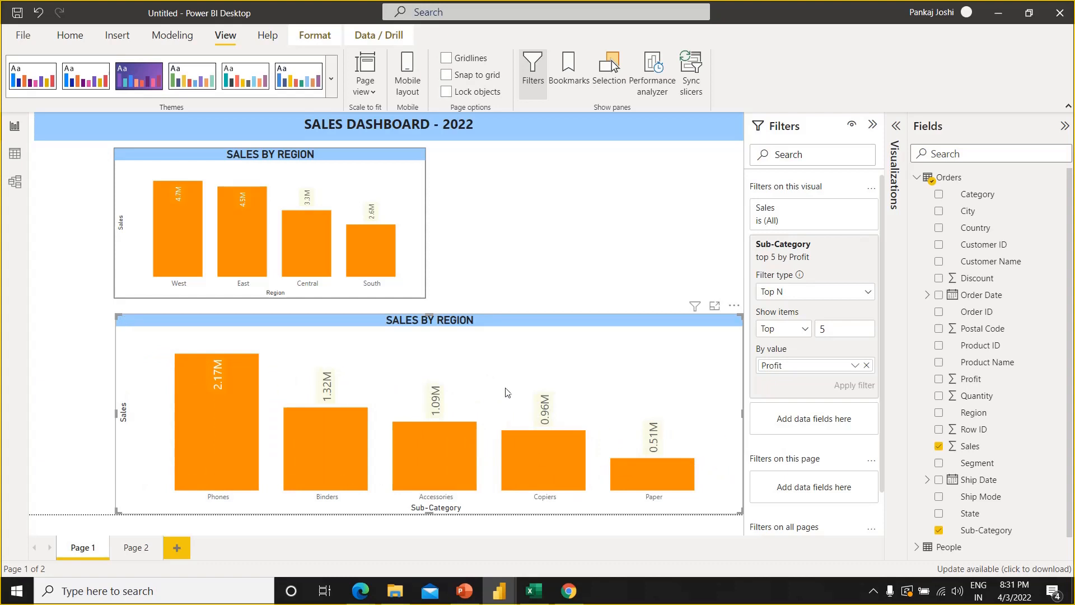
Change the default column color of the Sub-Category chart from orange to a medium blue theme color
click(896, 131)
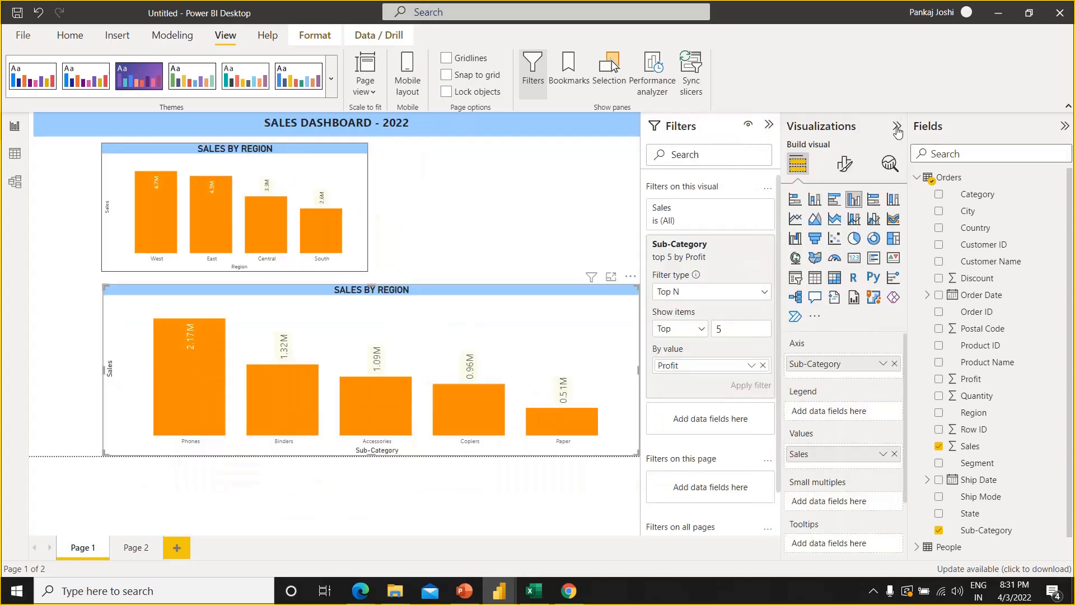
click(846, 171)
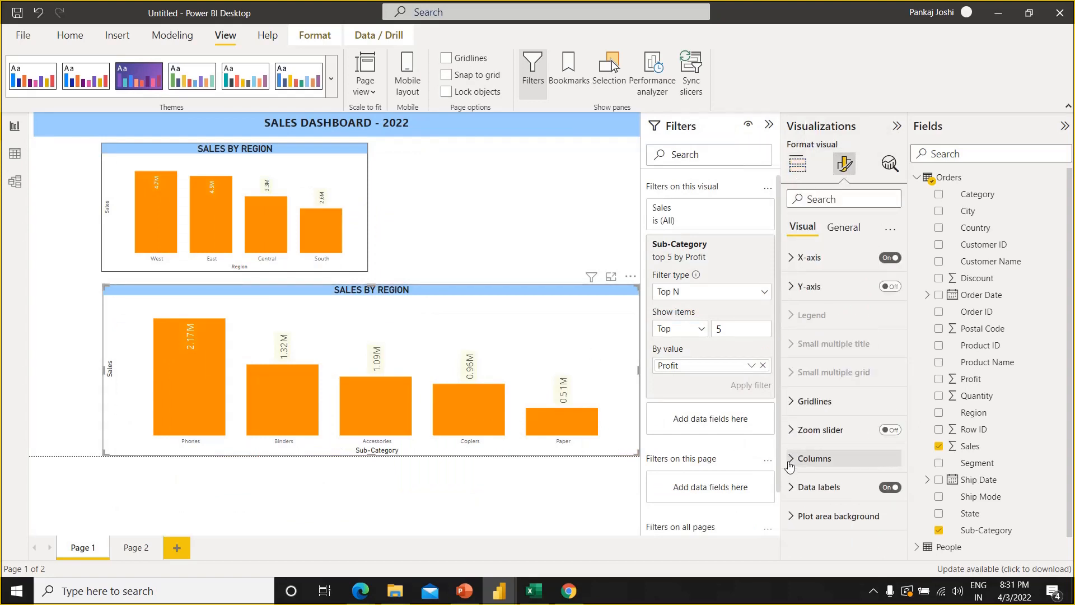
click(789, 459)
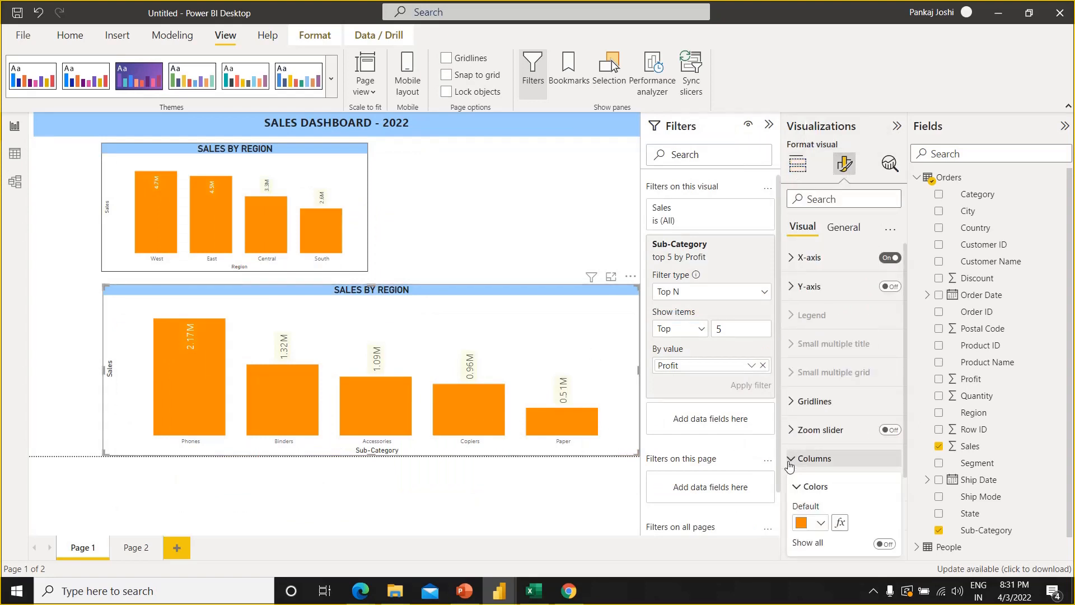
click(821, 524)
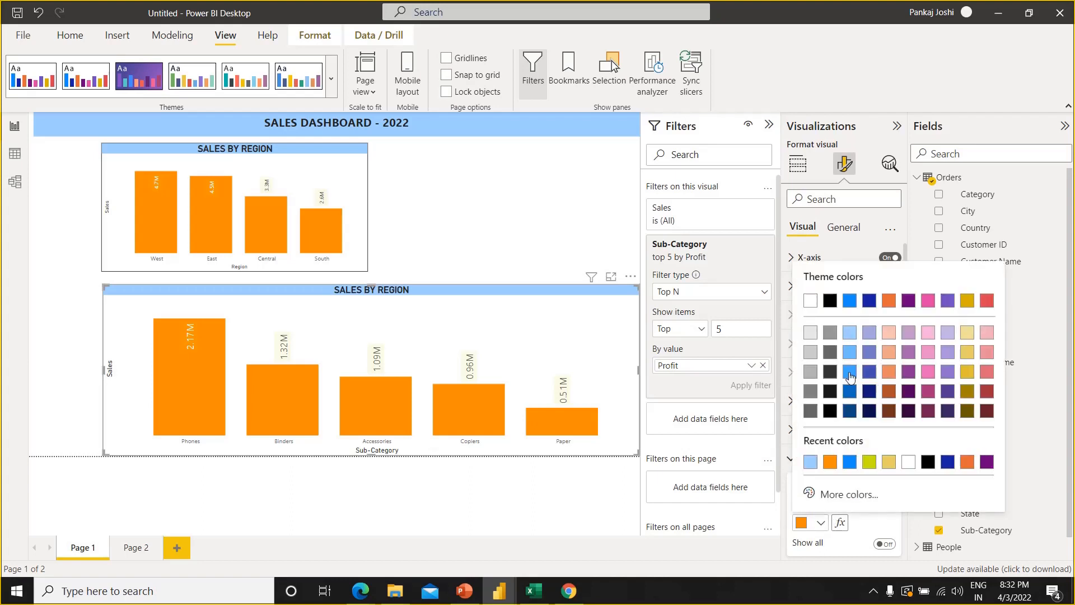
click(849, 372)
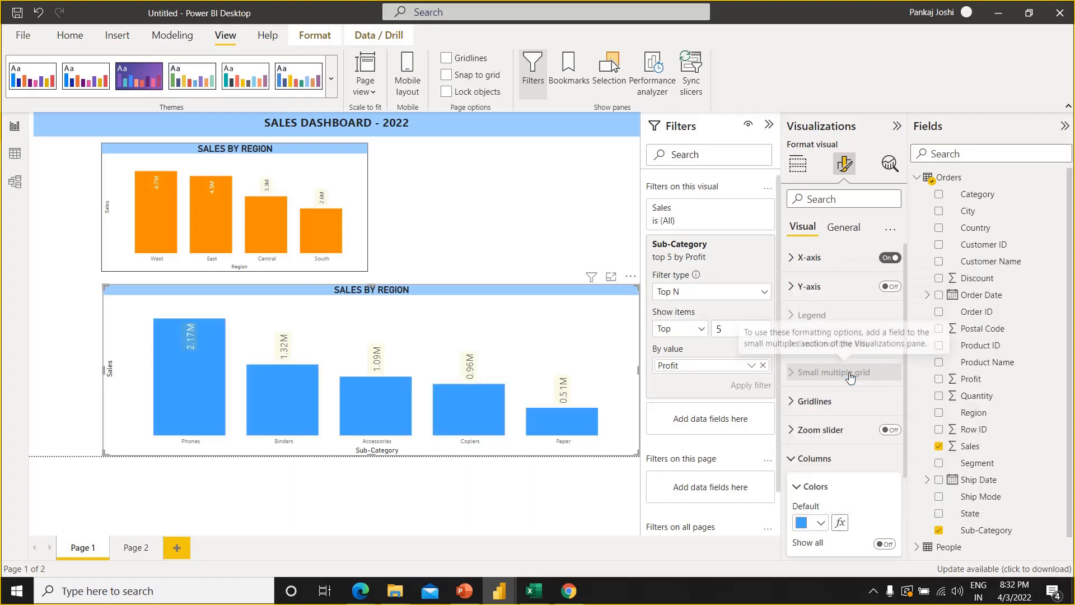
click(488, 246)
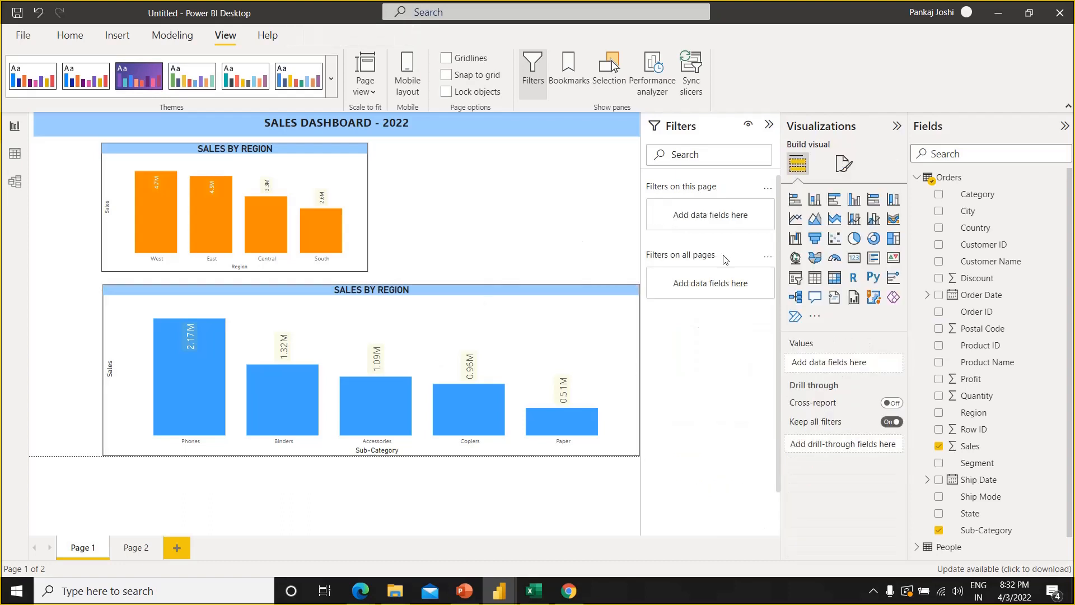
Duplicate the Sub-Category chart, place the copy beside the region chart and resize it to fill that space at the region chart's height
click(499, 297)
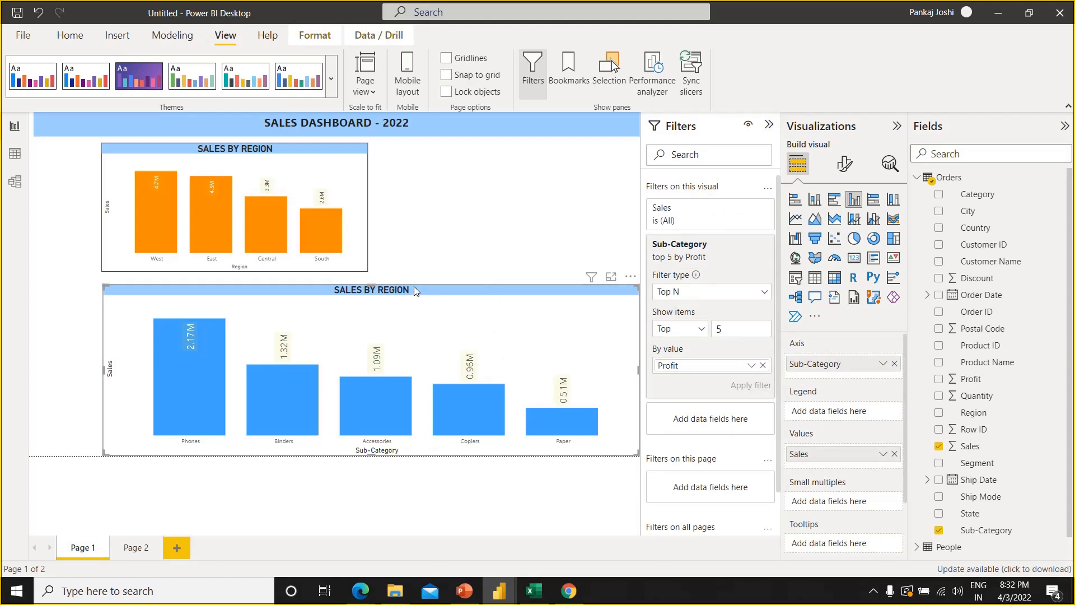
drag(415, 285, 451, 149)
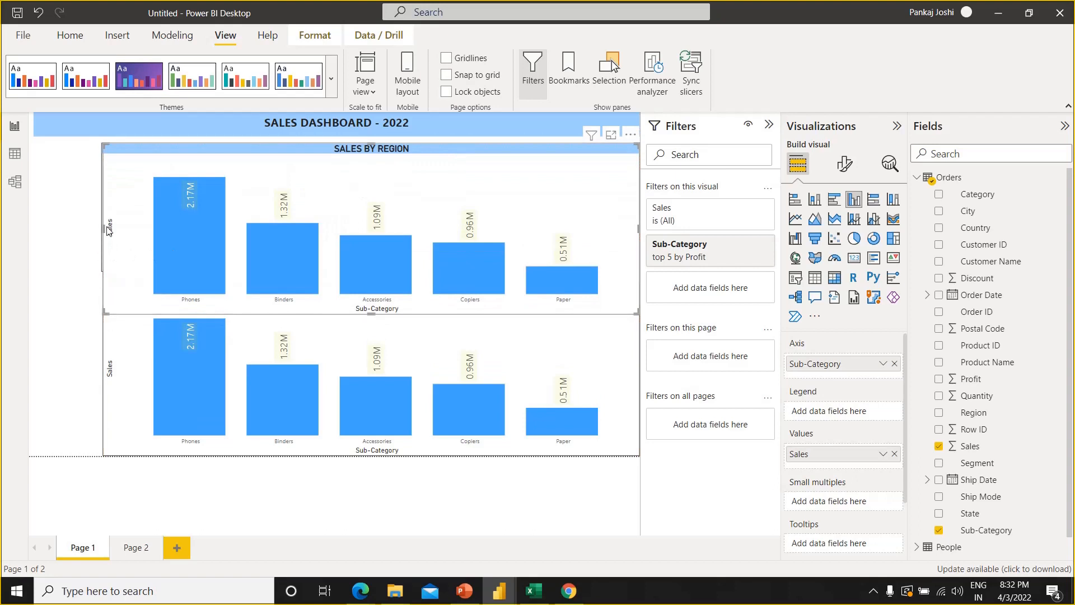
drag(103, 227, 382, 228)
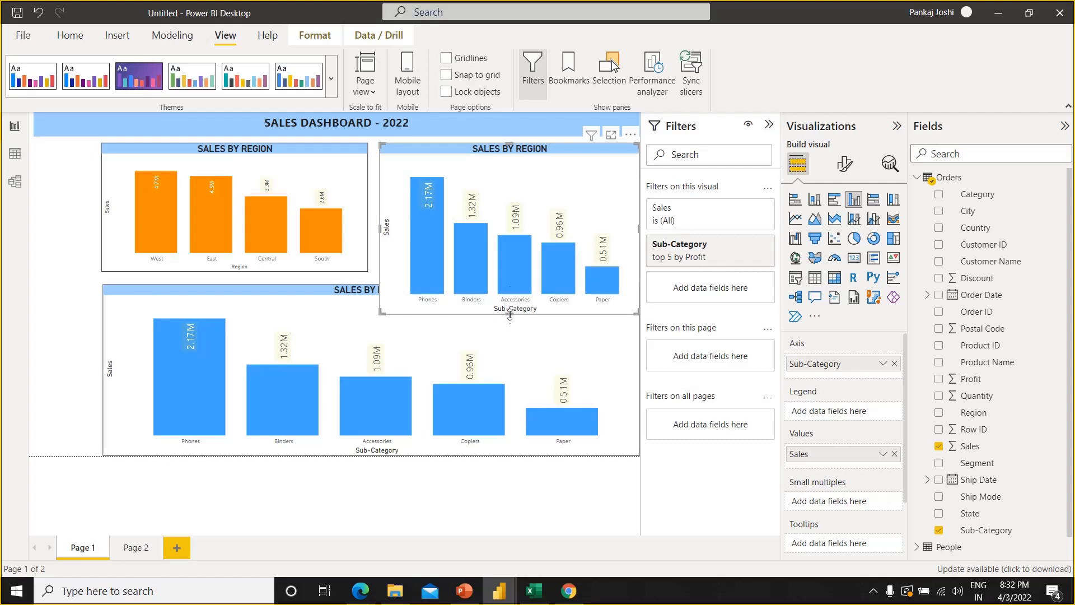
drag(510, 314, 511, 273)
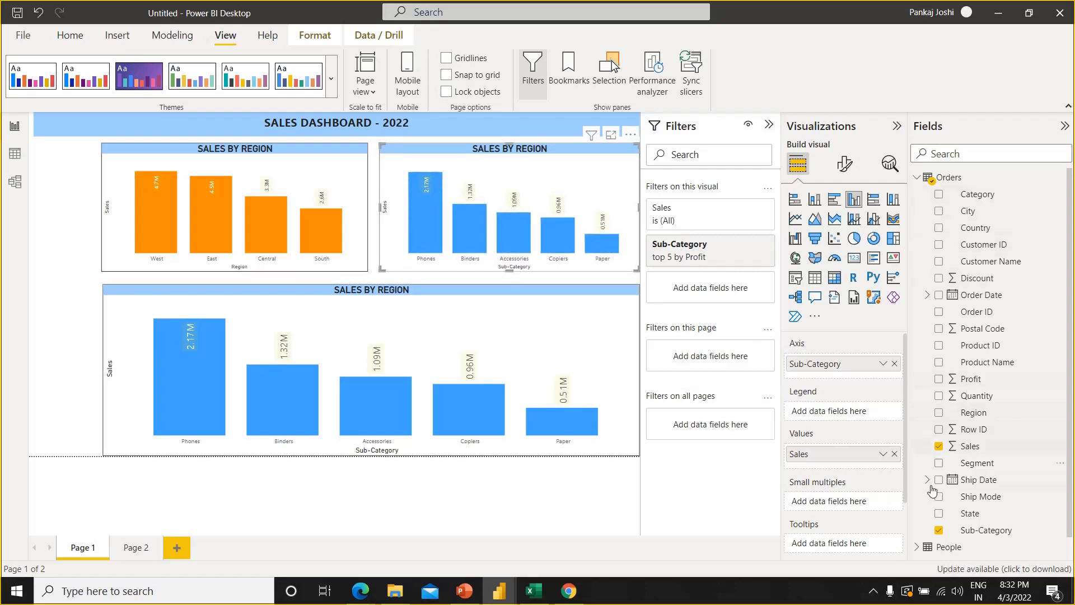
Replace Sub-Category with State as the axis field of the copied chart and remove its Sub-Category filter
click(940, 532)
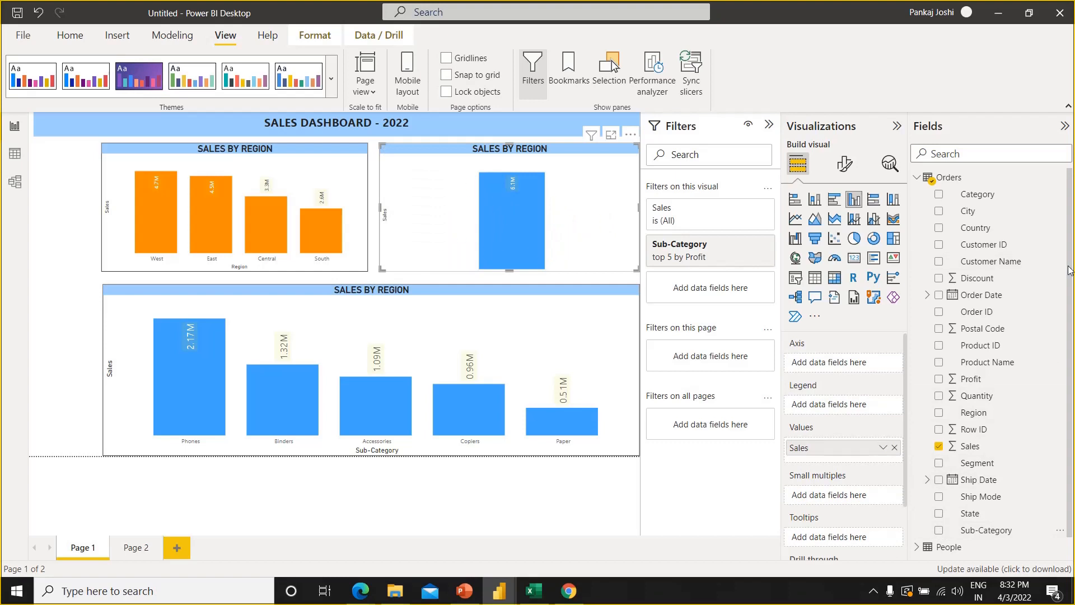
scroll(1073, 308, down, 1)
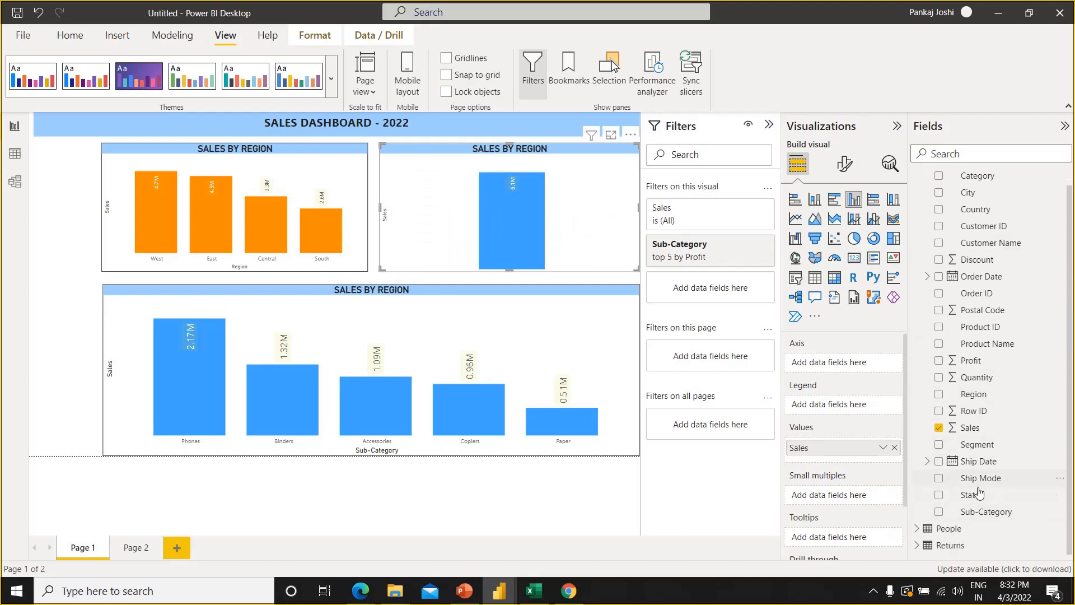
drag(977, 496, 852, 364)
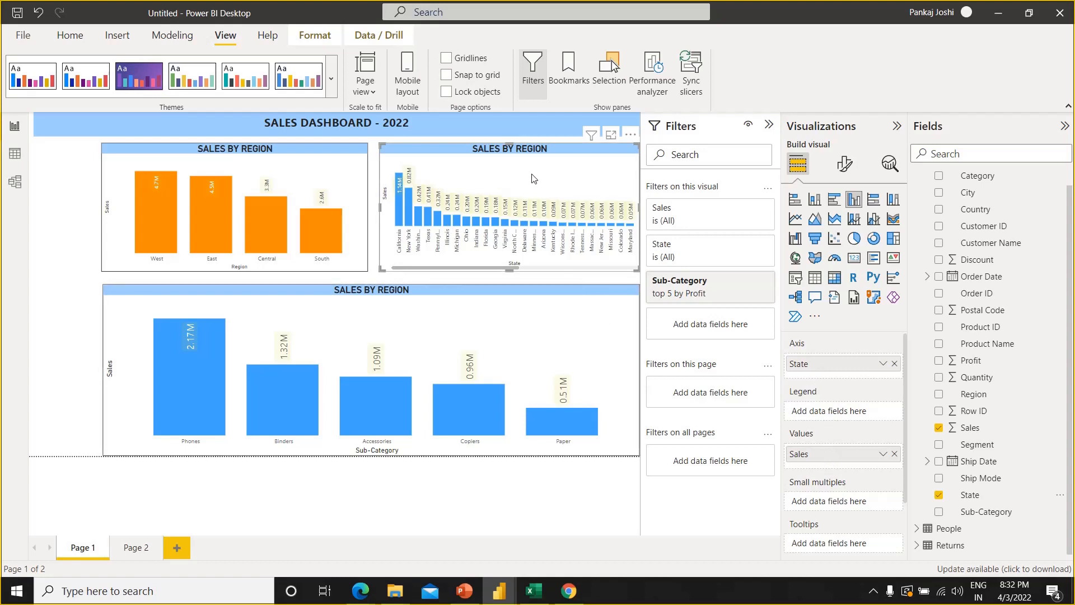
click(843, 165)
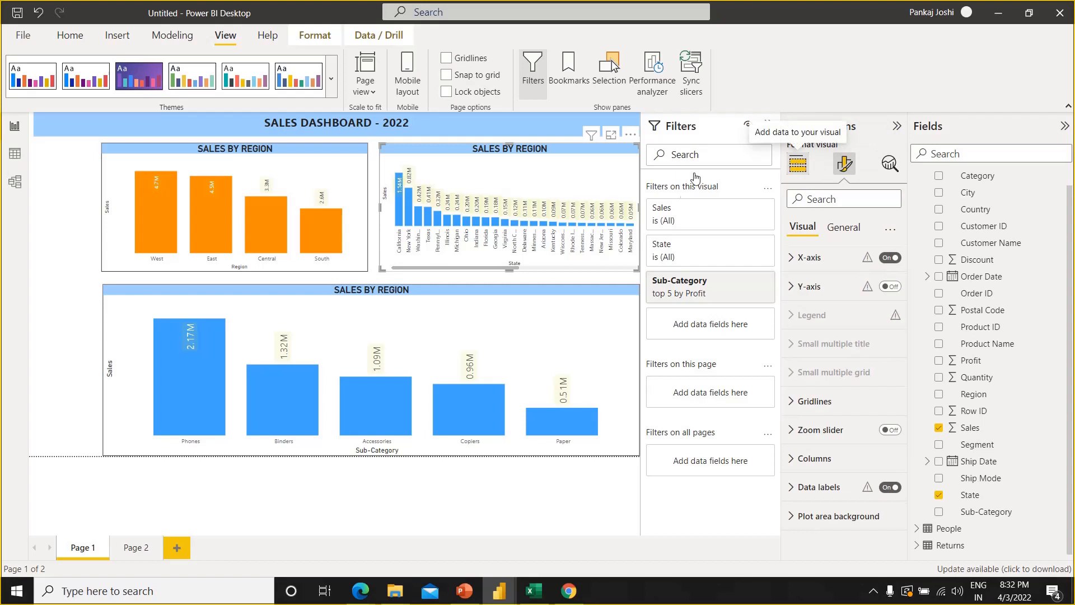
click(798, 163)
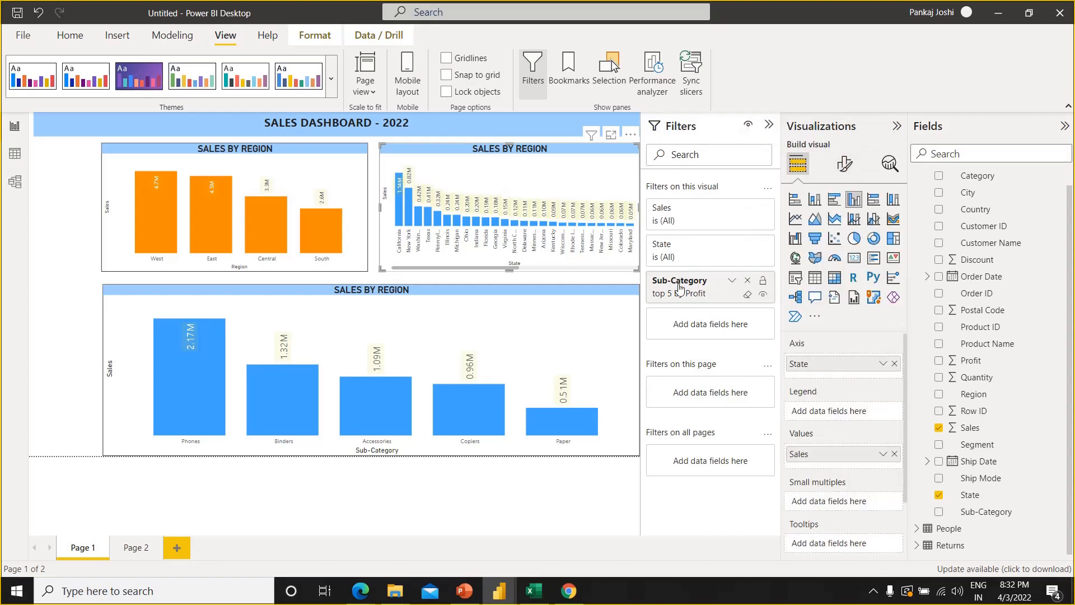
click(751, 281)
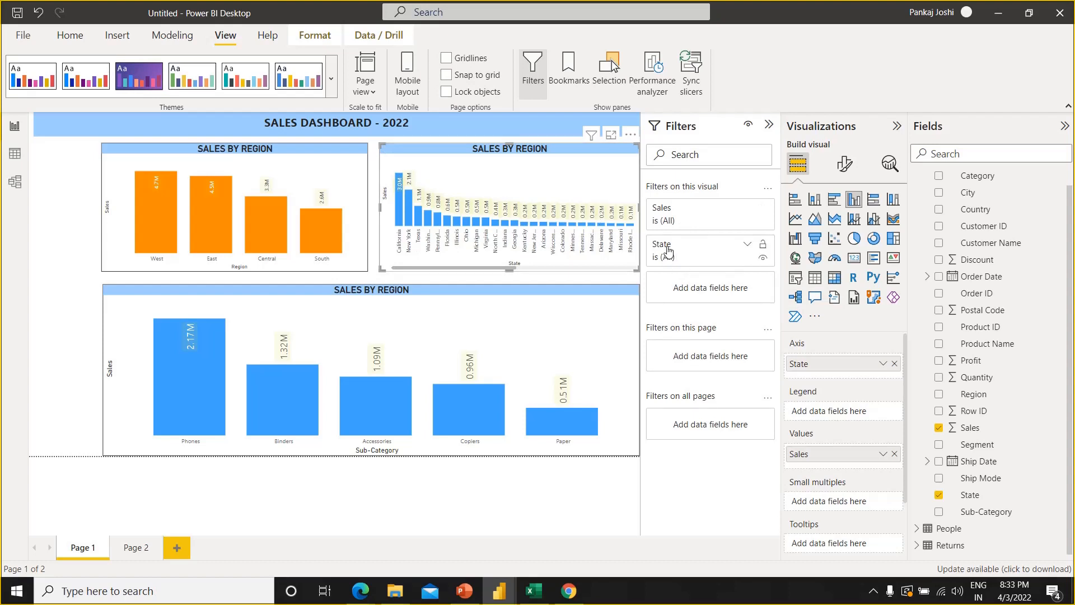
Filter the State chart with a Top N filter on State that shows the bottom 5 by Profit
click(667, 250)
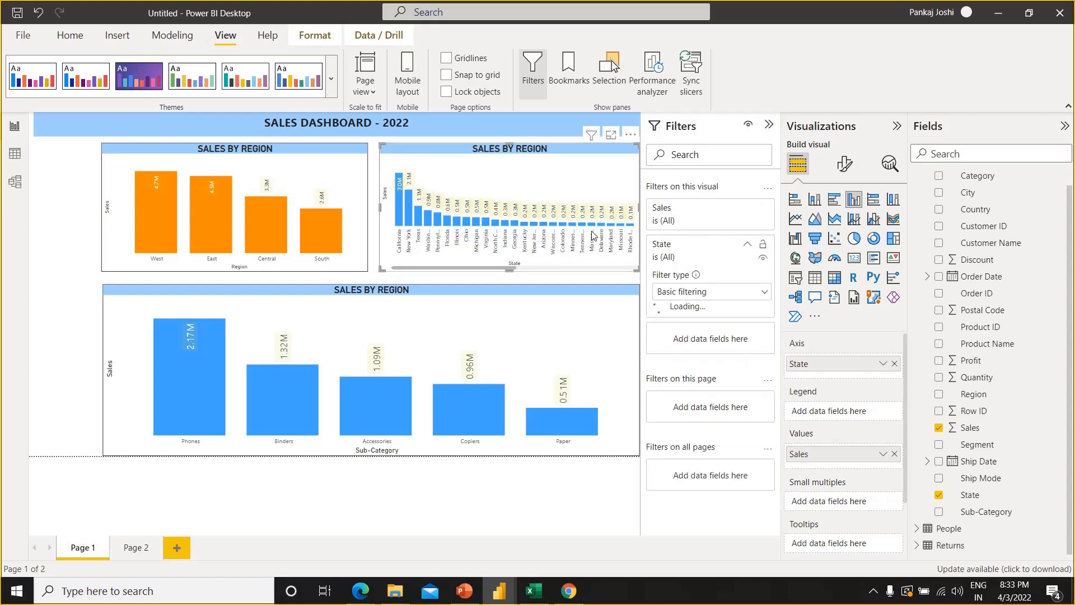
click(697, 291)
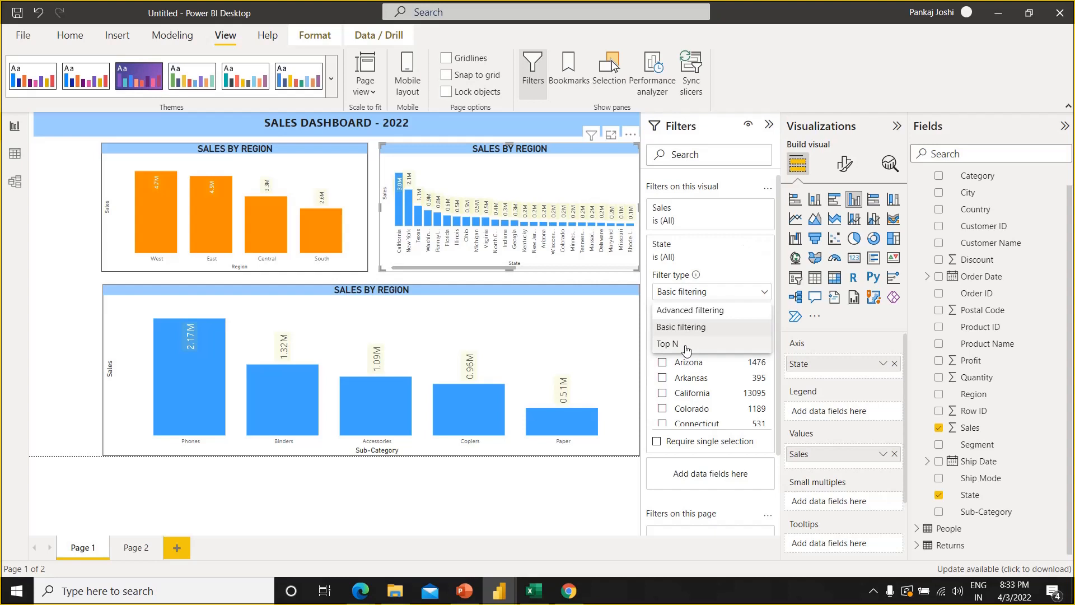
click(686, 345)
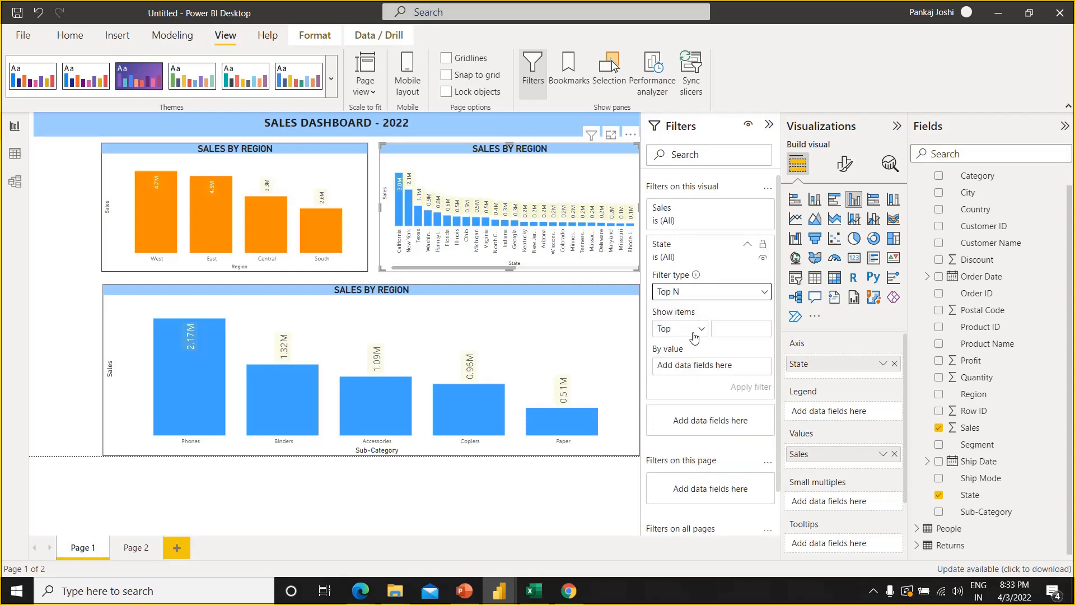
click(699, 335)
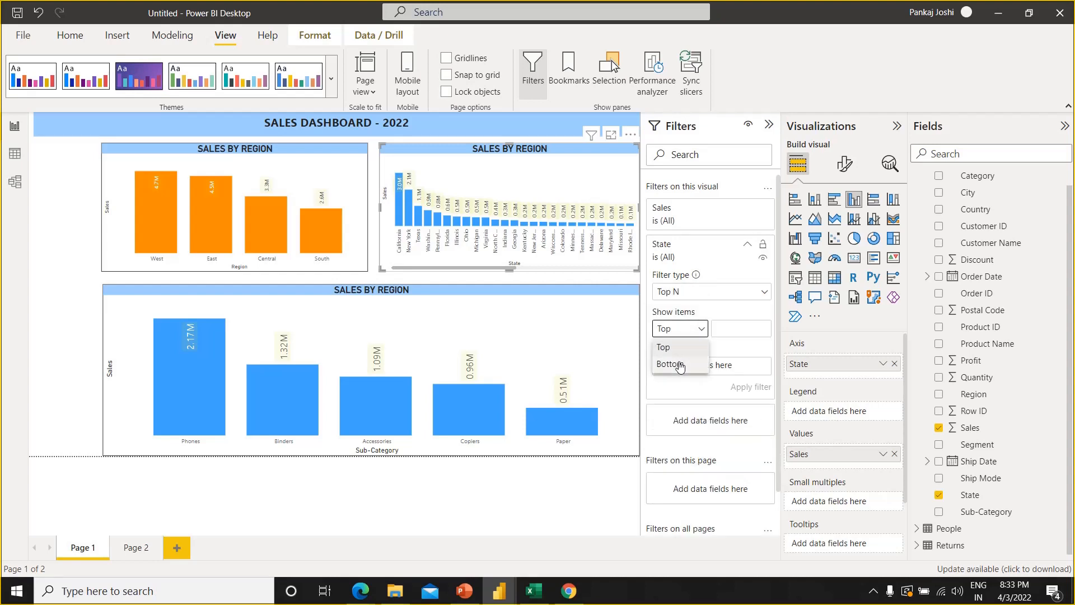
click(679, 365)
click(726, 329)
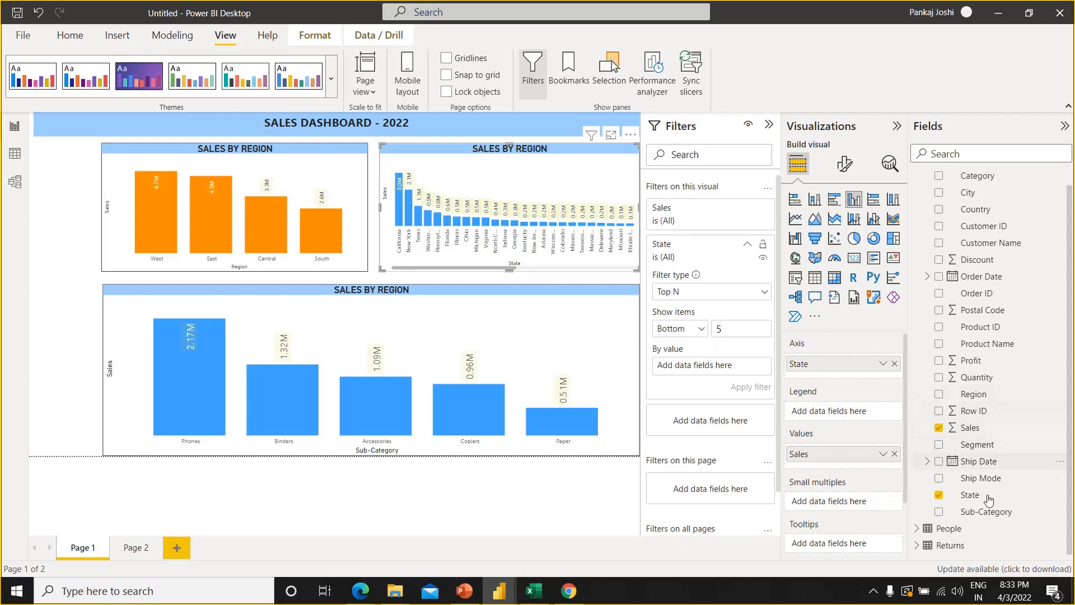
drag(989, 359, 729, 365)
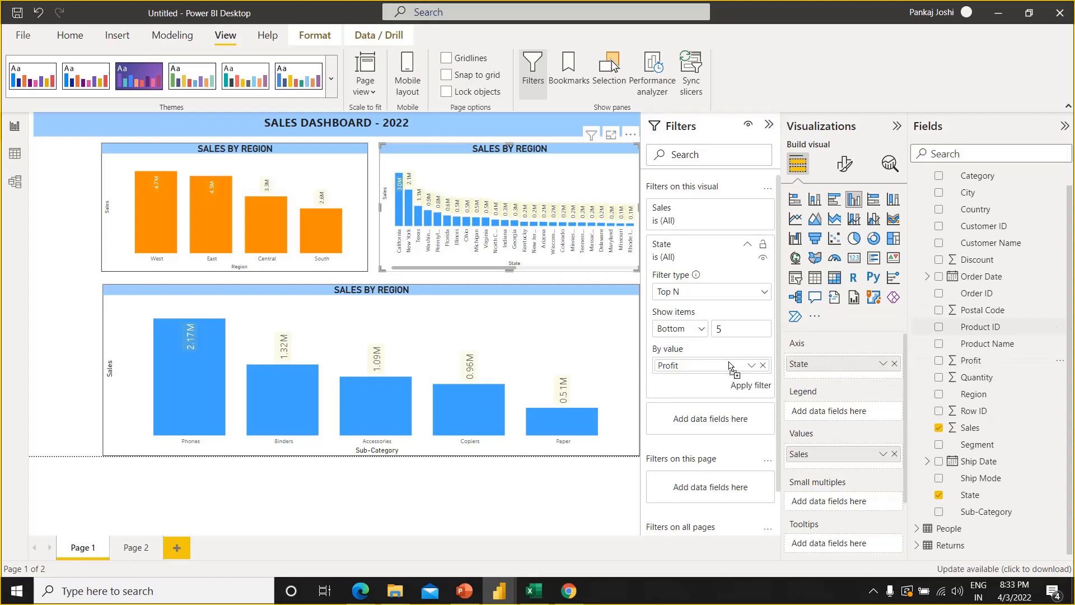
click(751, 386)
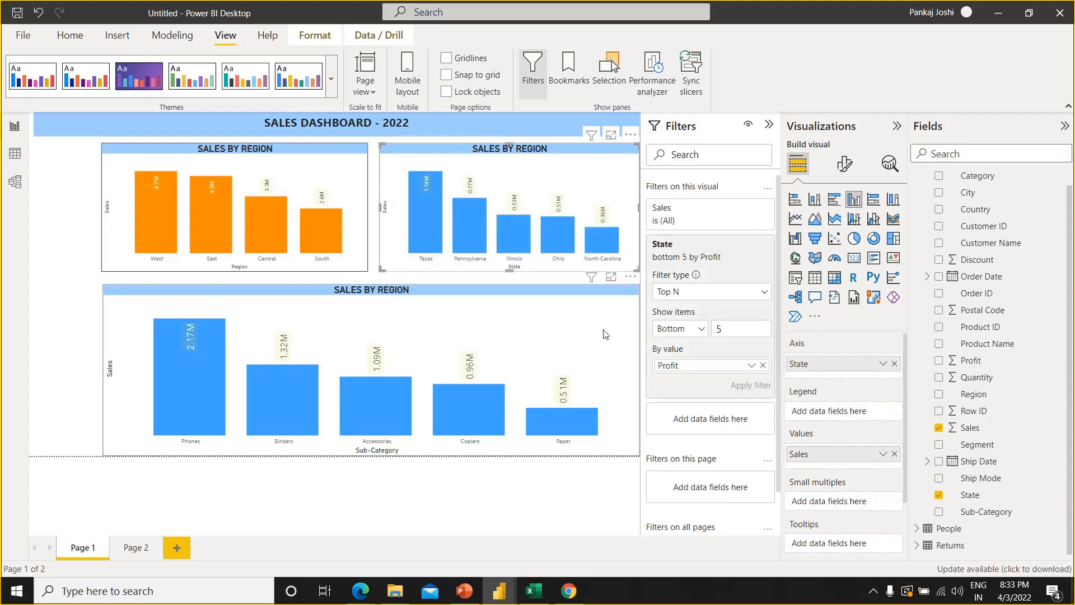
Change the default column color of the State chart to a medium blue-violet theme color
click(845, 173)
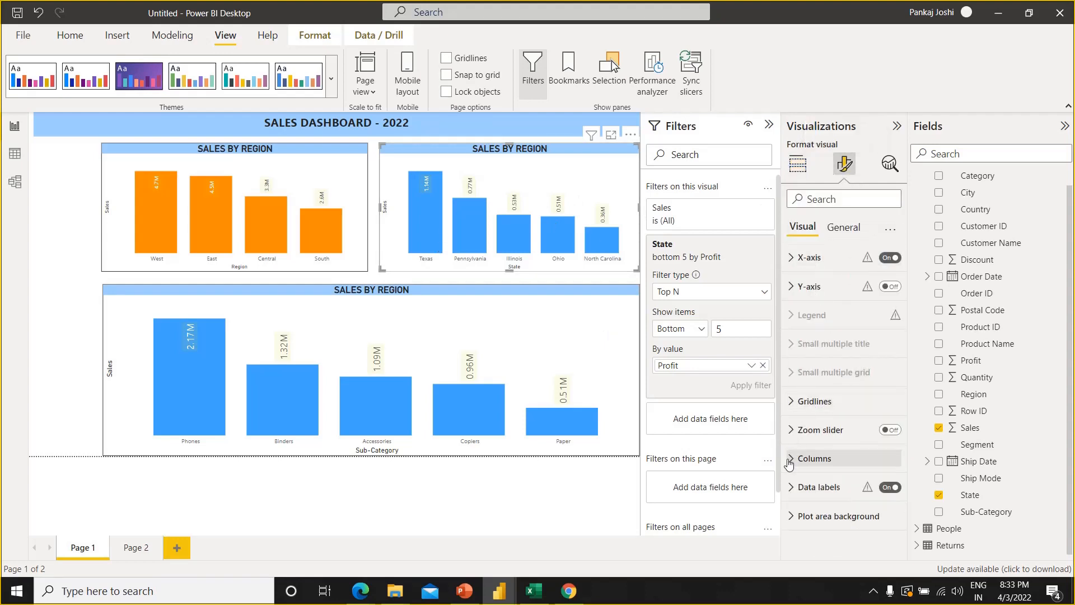
click(789, 459)
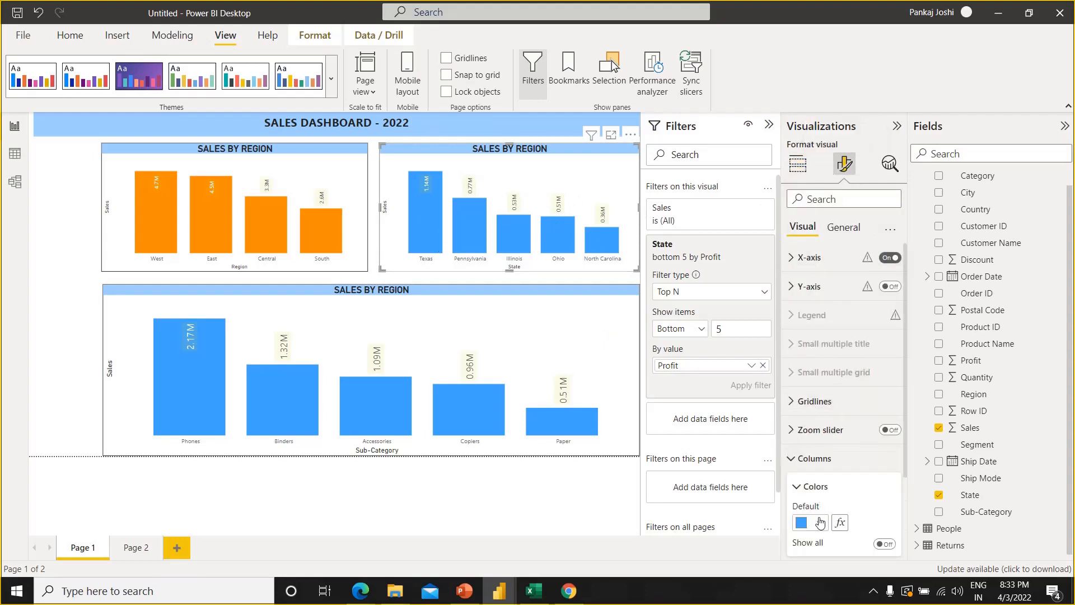
click(820, 524)
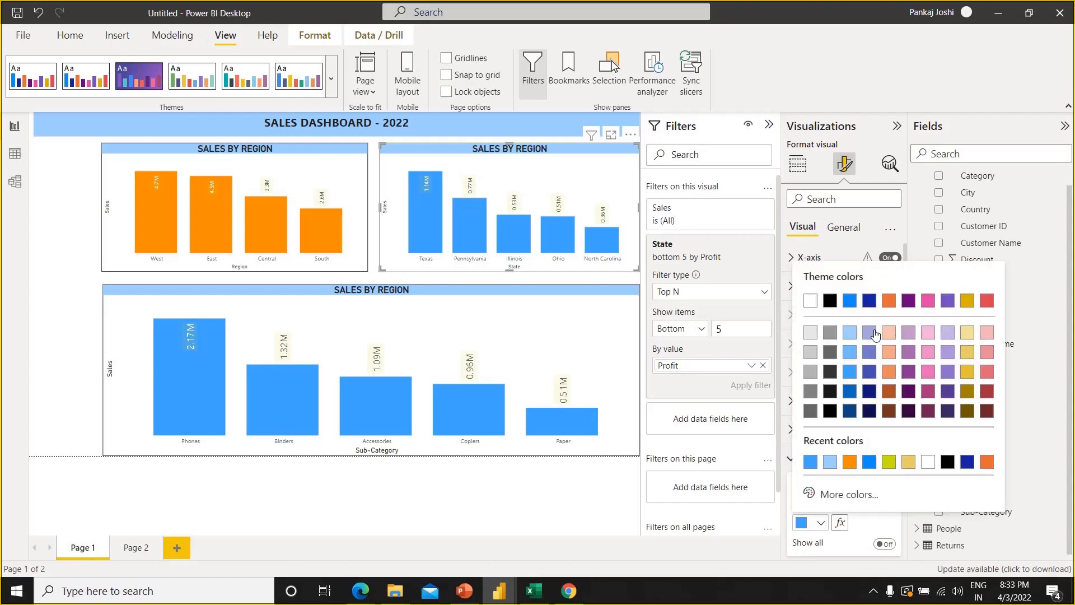
click(869, 352)
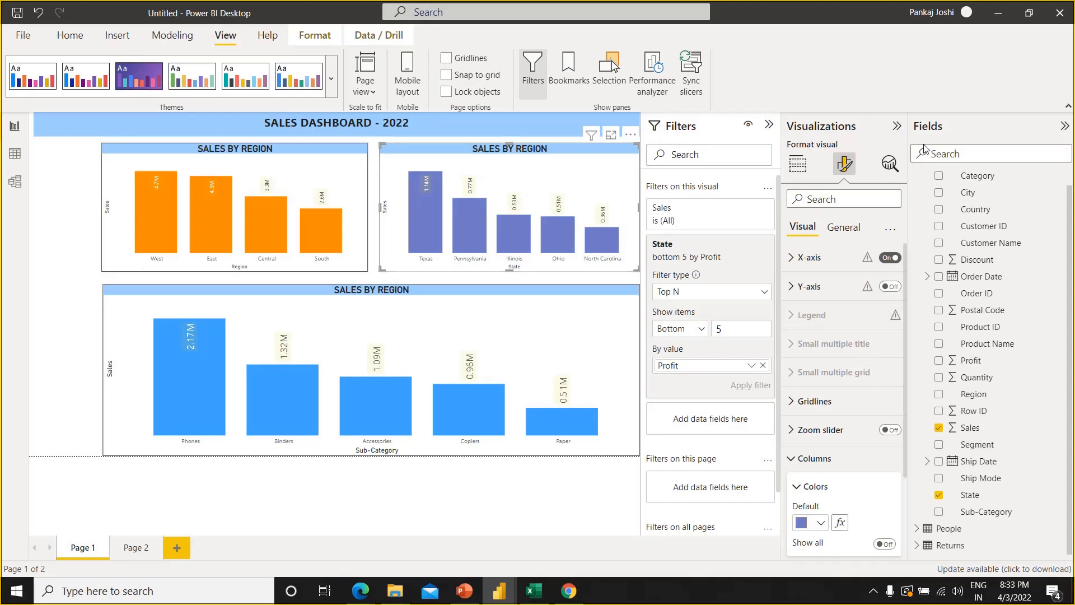
Collapse the filters area to enlarge the report canvas and return to the options for building visuals
click(896, 126)
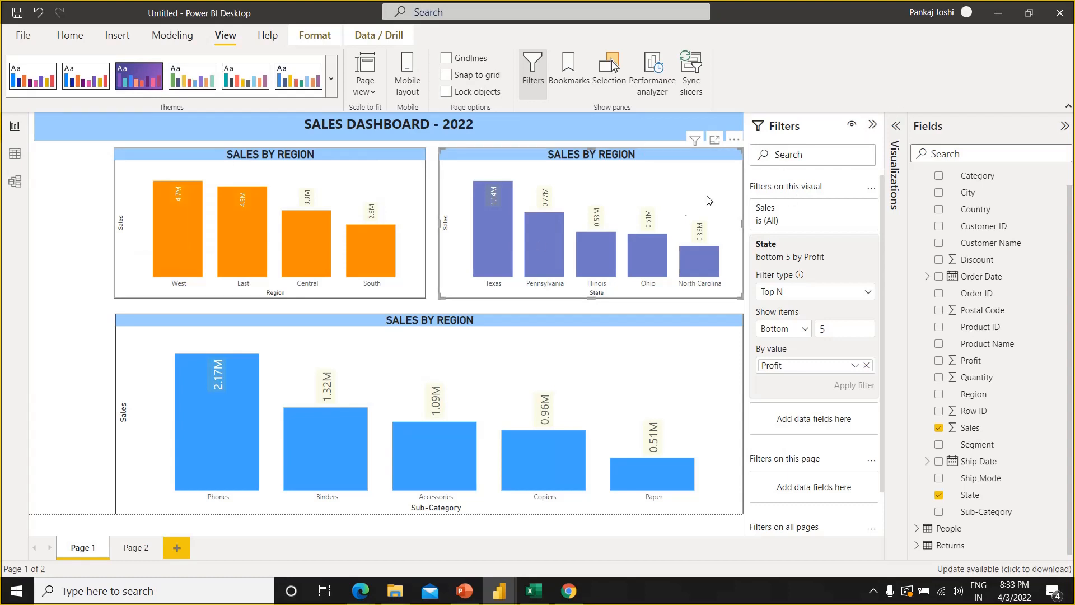
click(872, 127)
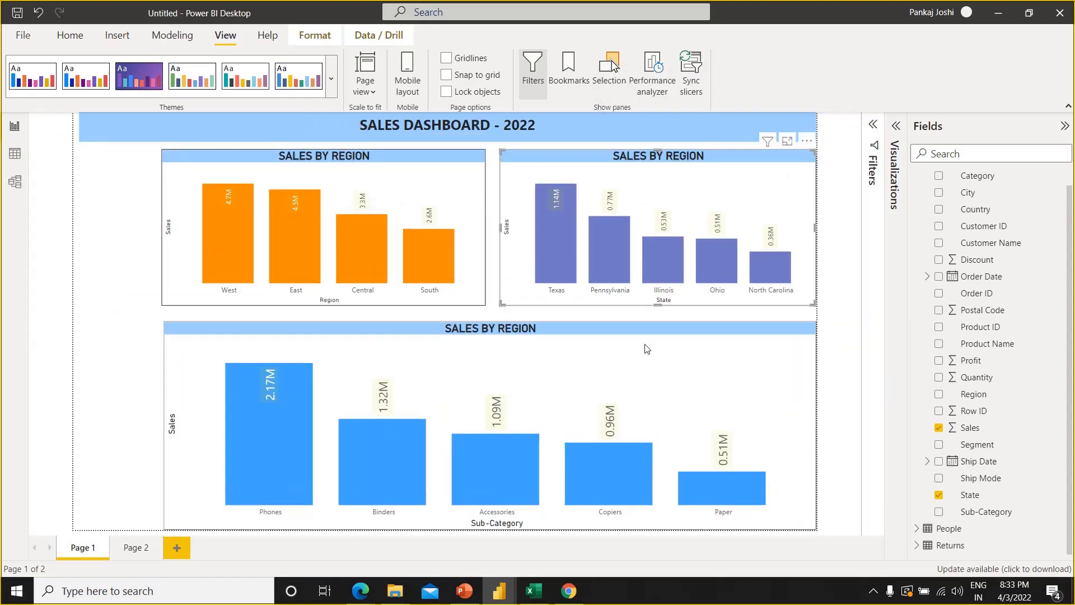
click(894, 128)
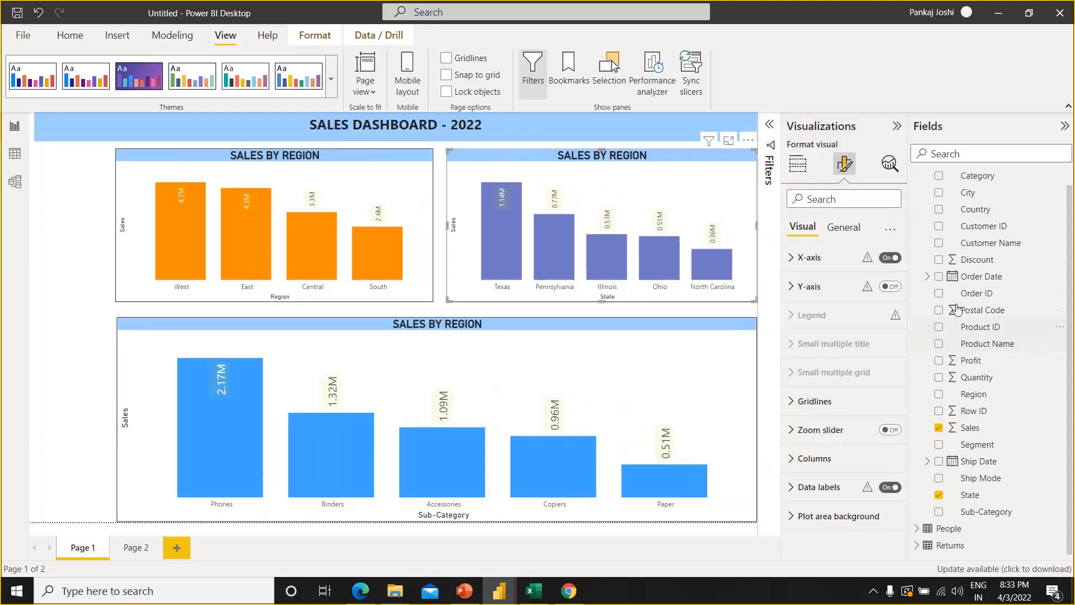
click(806, 167)
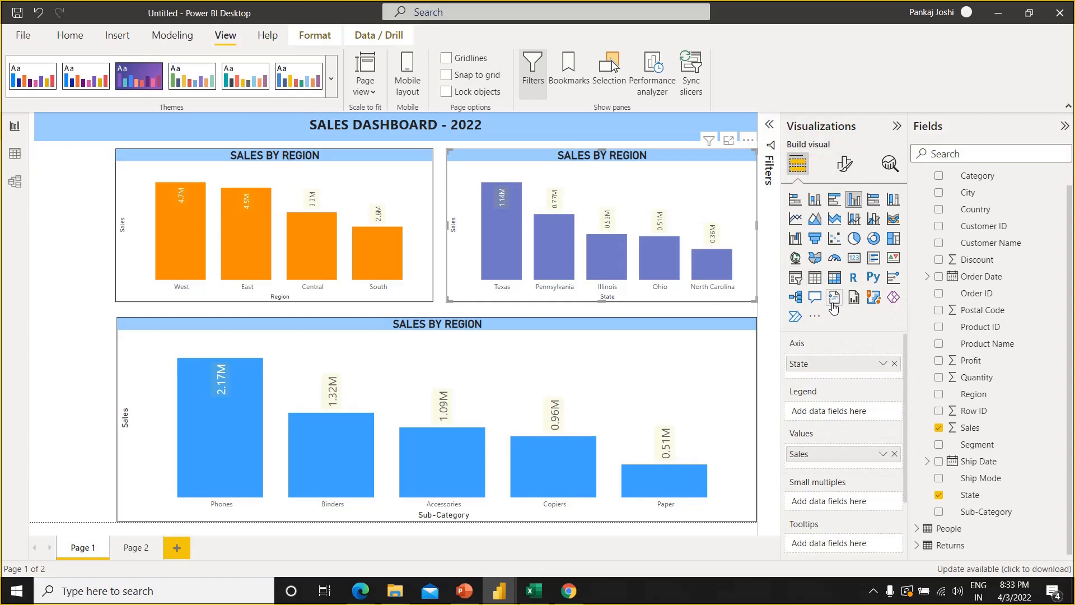
click(795, 279)
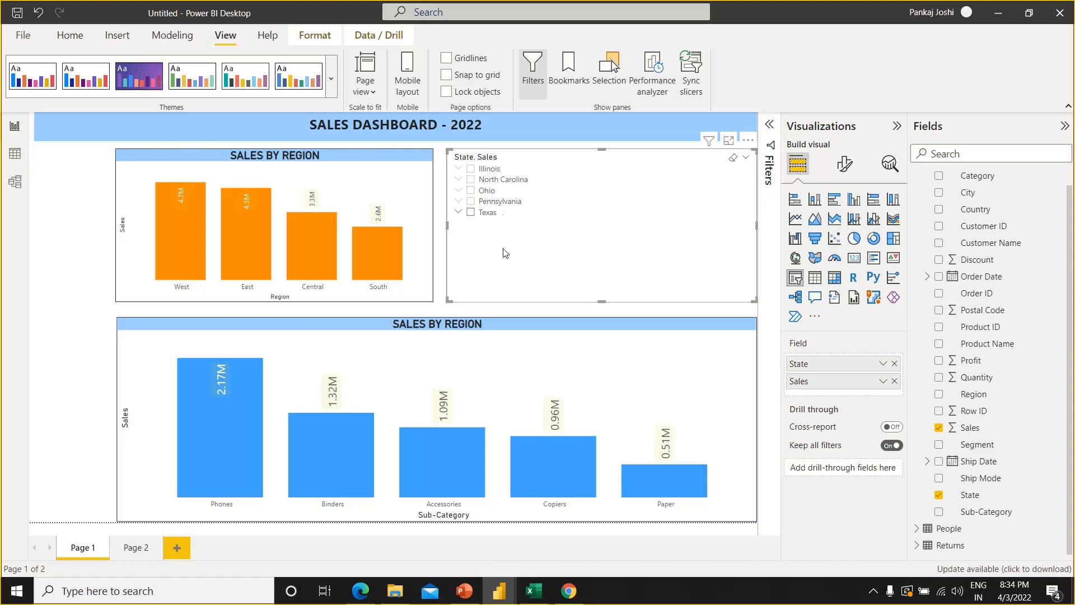
key(ctrl+z)
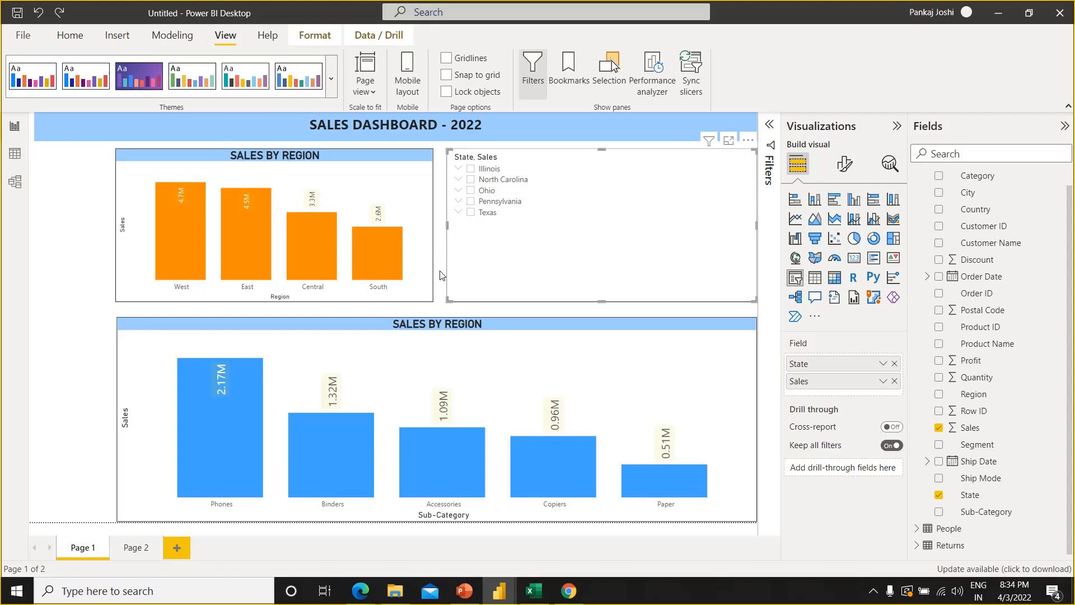
click(66, 310)
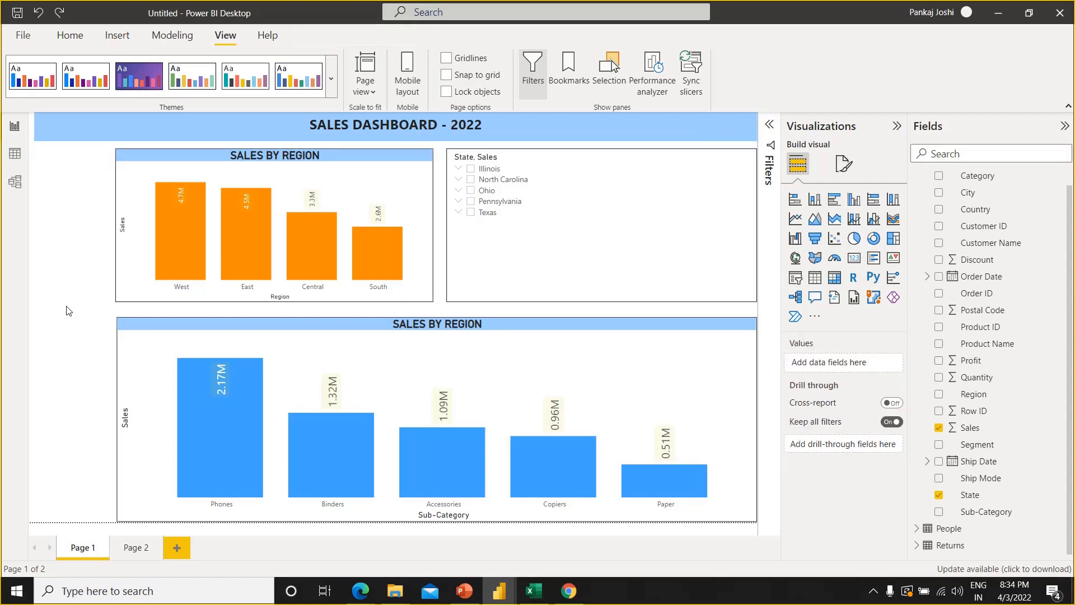
key(ctrl+z)
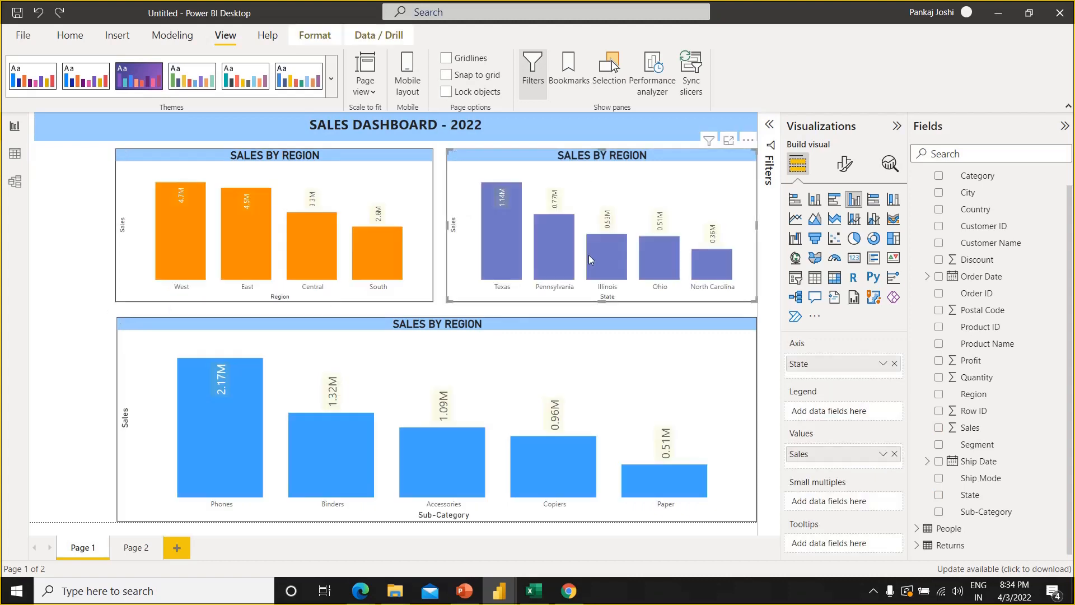
Add an empty slicer to the page and place it beside the region chart, just under the dashboard title
click(71, 258)
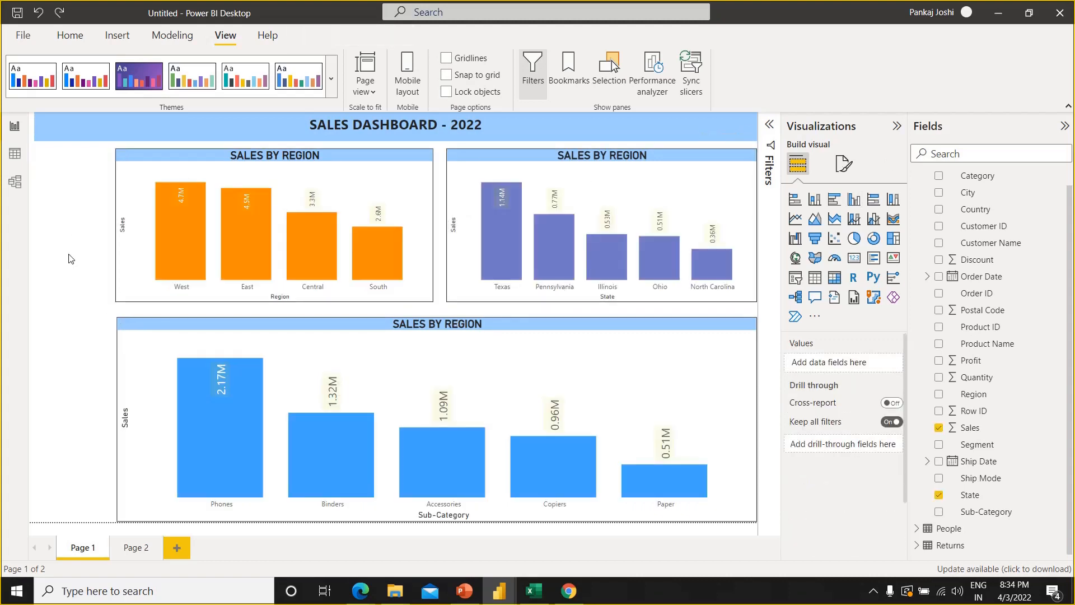
click(795, 278)
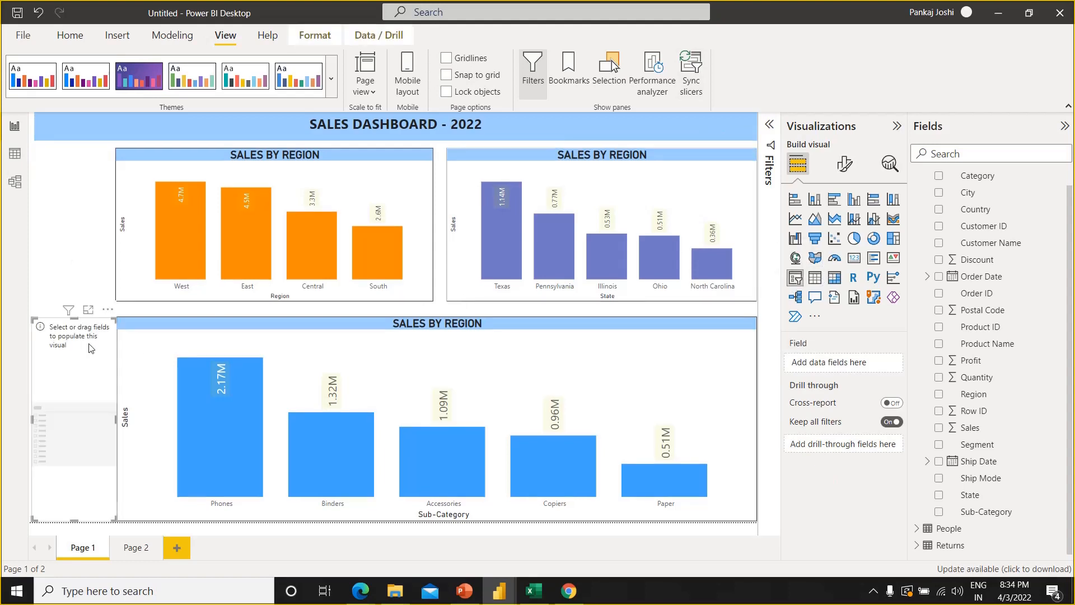
drag(84, 315, 82, 147)
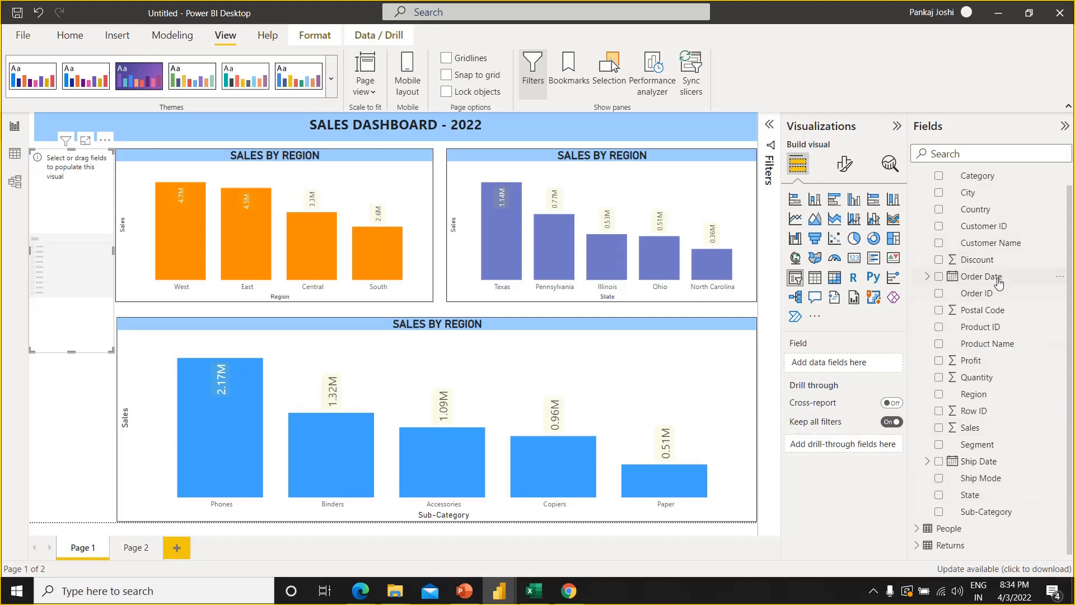
Fill the slicer with Order Date as a date hierarchy reduced to Year, and shorten the slicer to fit its list of years
drag(999, 284, 861, 366)
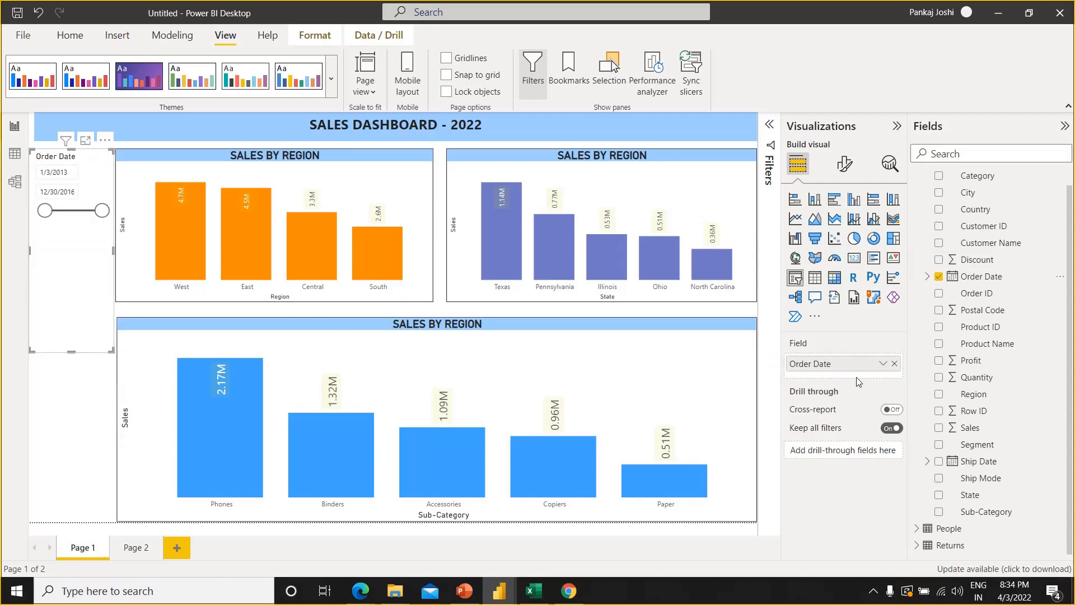
click(883, 365)
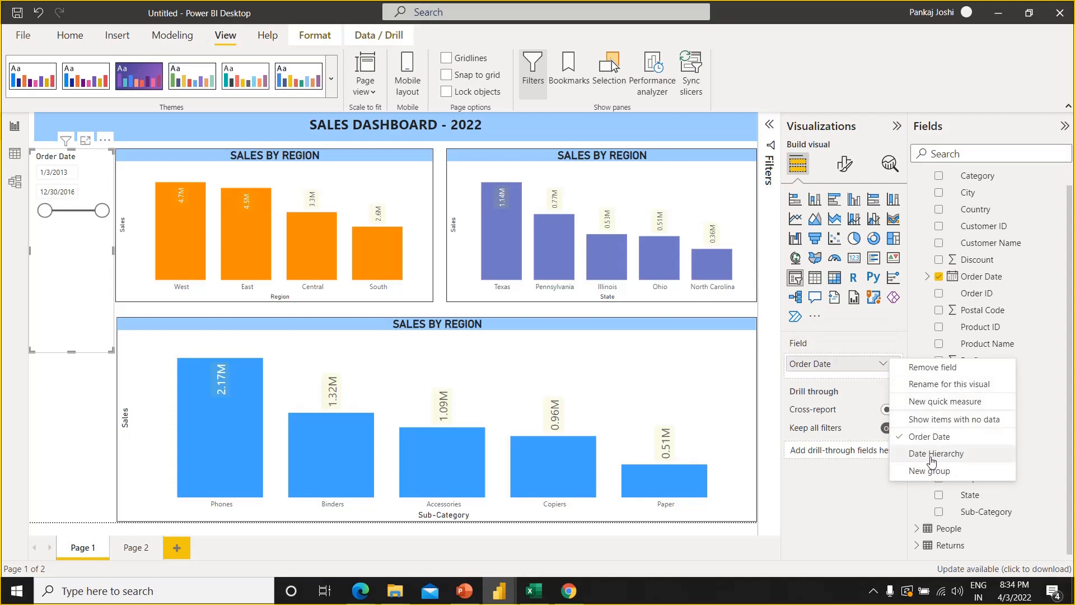
click(932, 455)
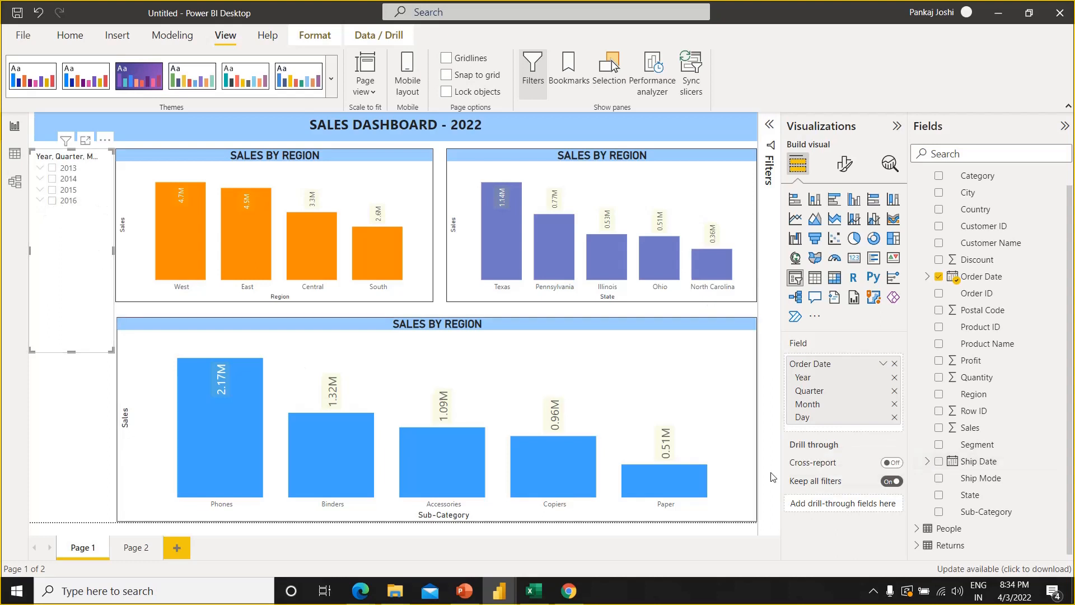
click(894, 418)
click(894, 404)
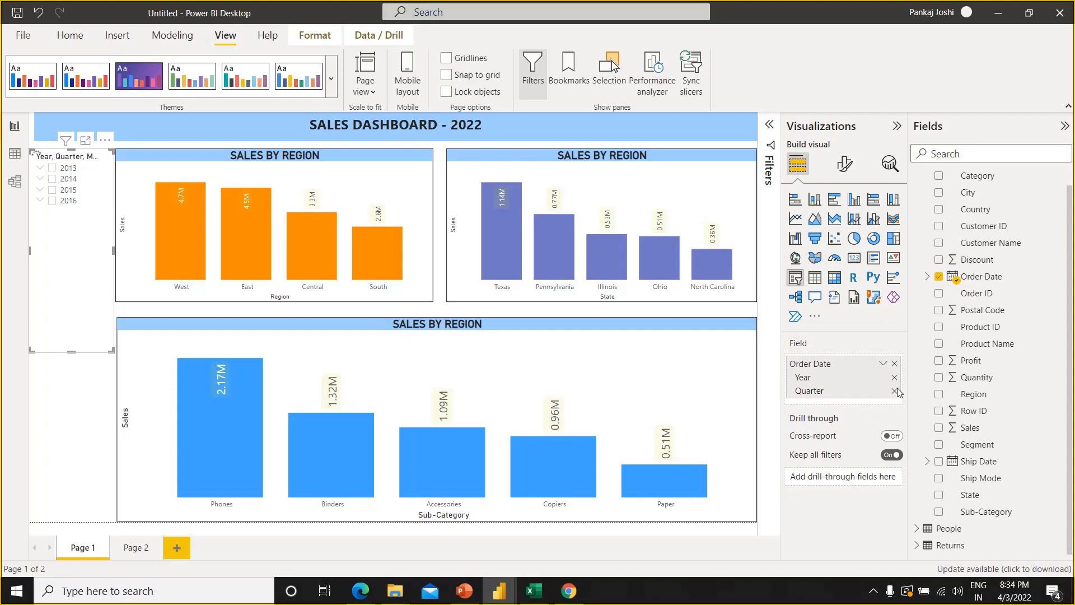
click(895, 390)
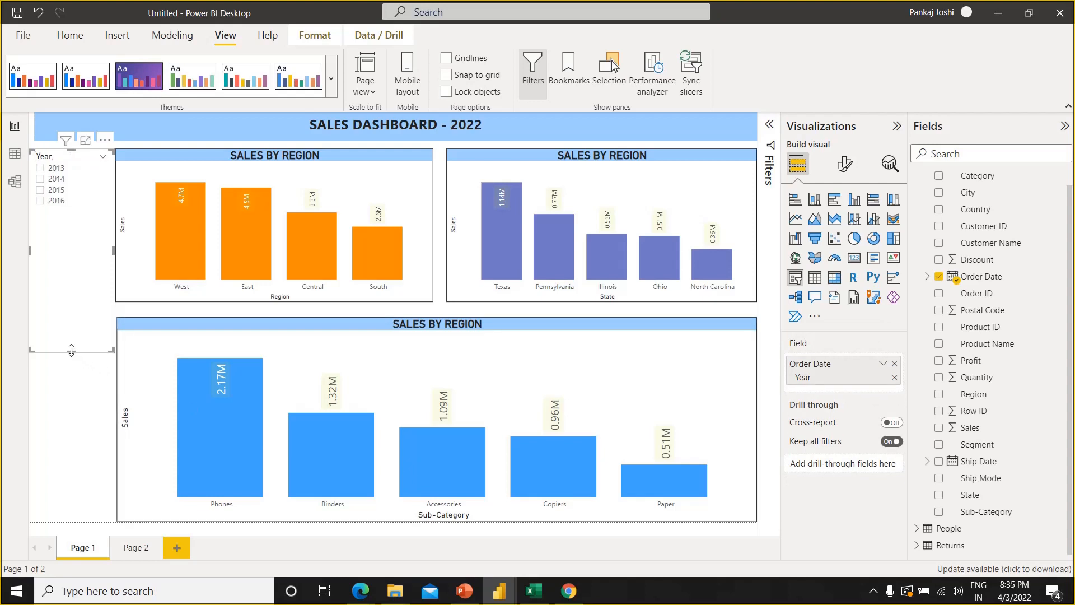
drag(71, 350, 76, 225)
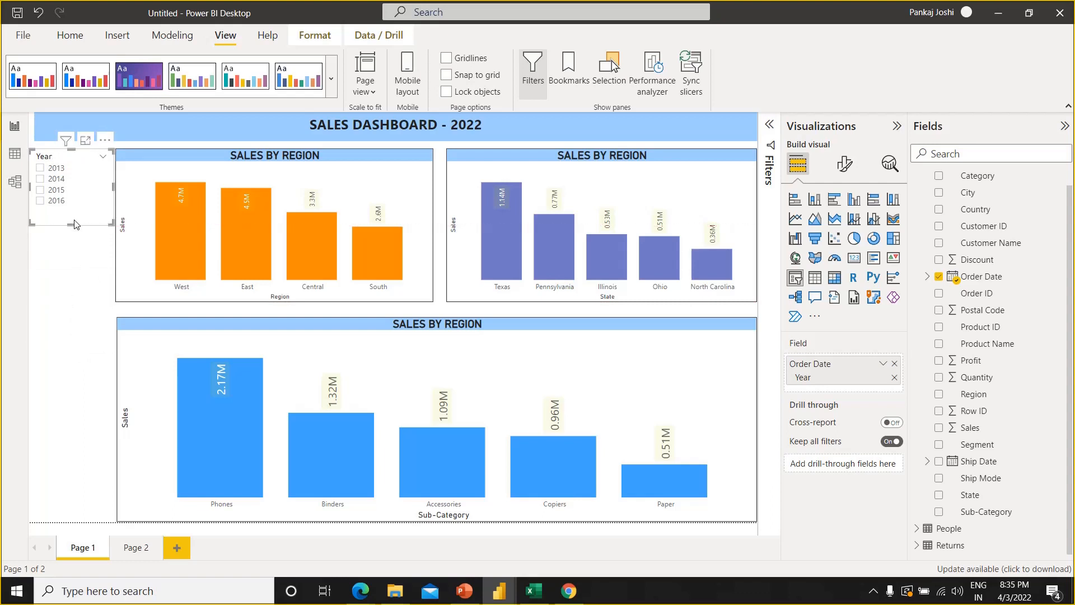
Set the background color of the Year slicer's header to a medium orange theme color
click(844, 162)
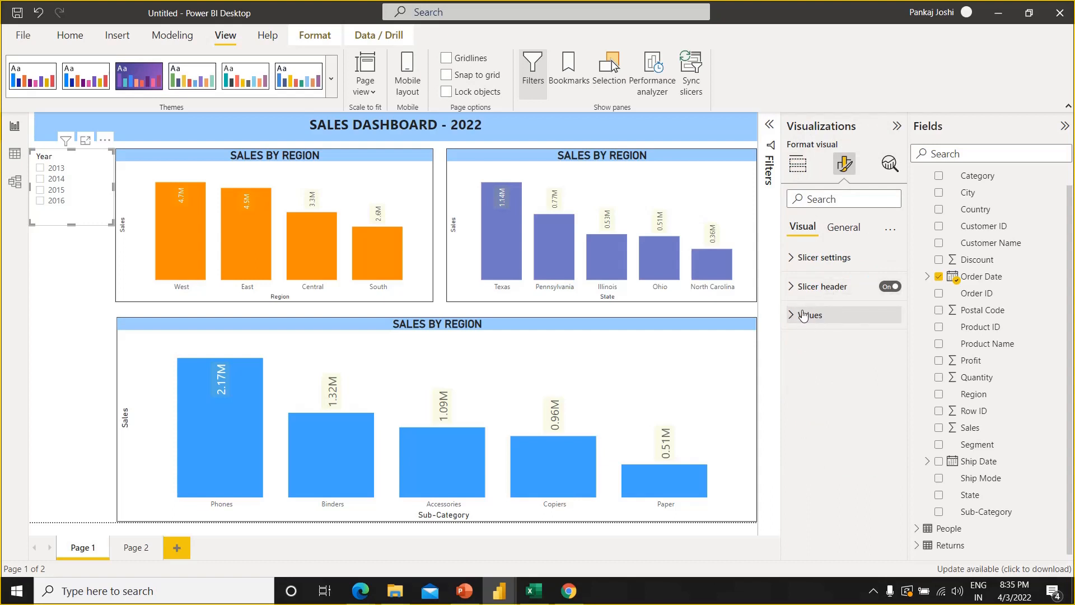
click(792, 288)
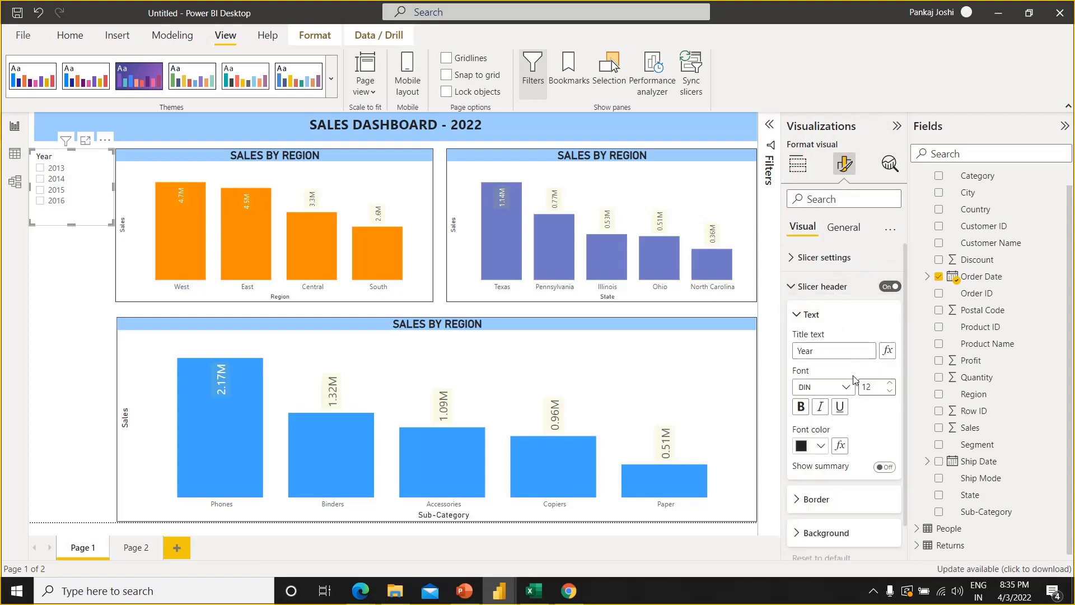
click(823, 445)
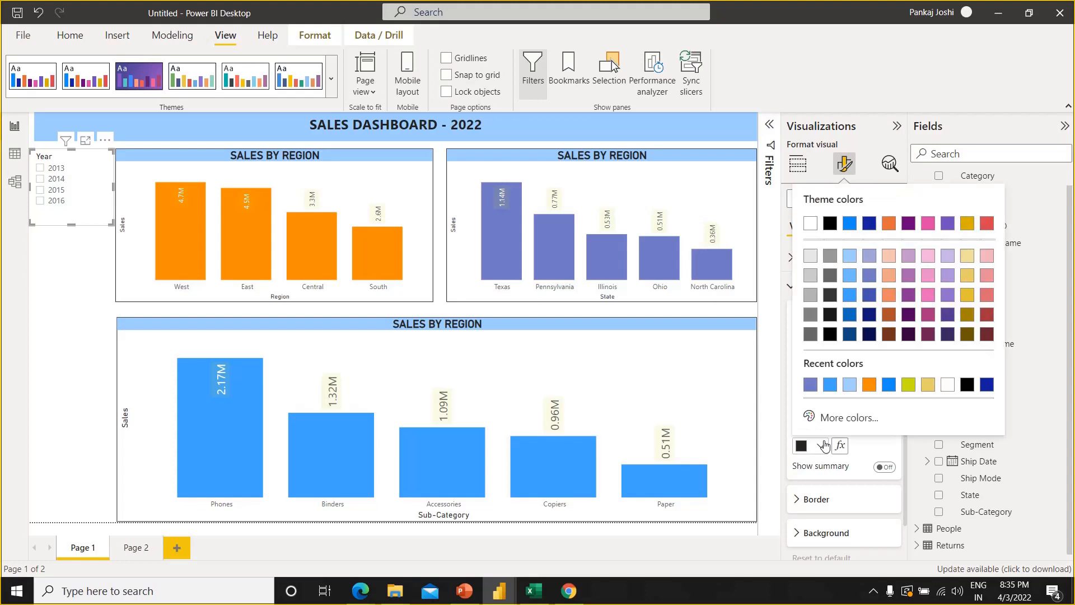
key(Escape)
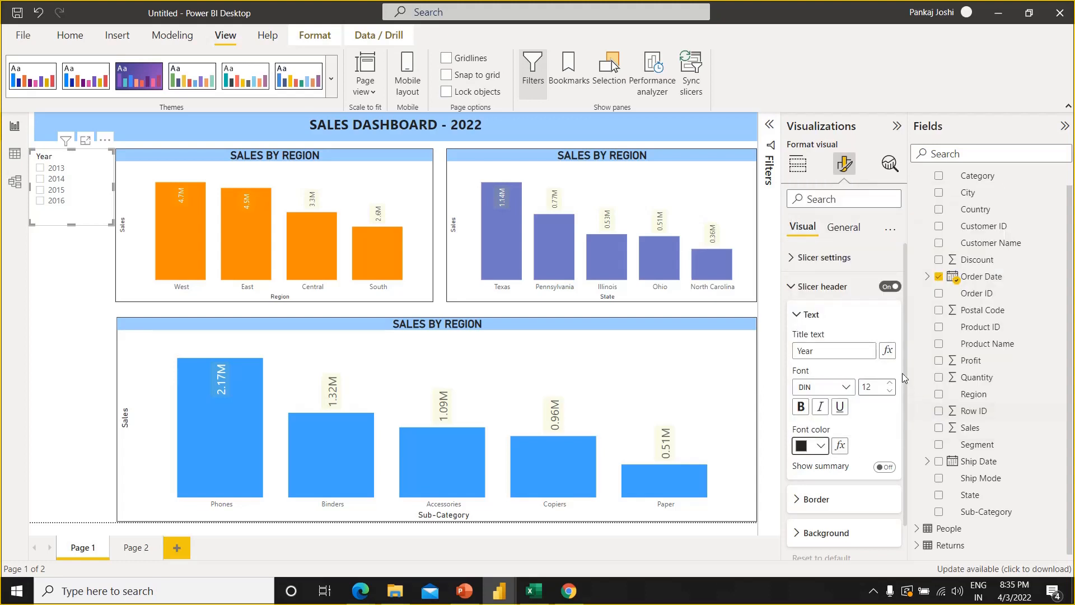
drag(904, 366, 904, 419)
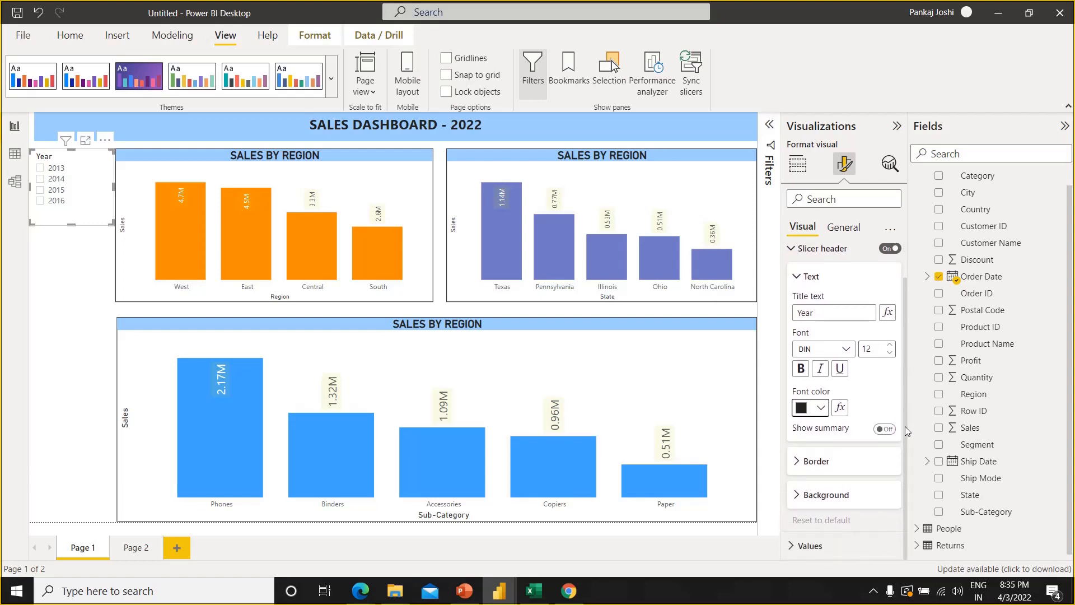
click(797, 496)
click(815, 535)
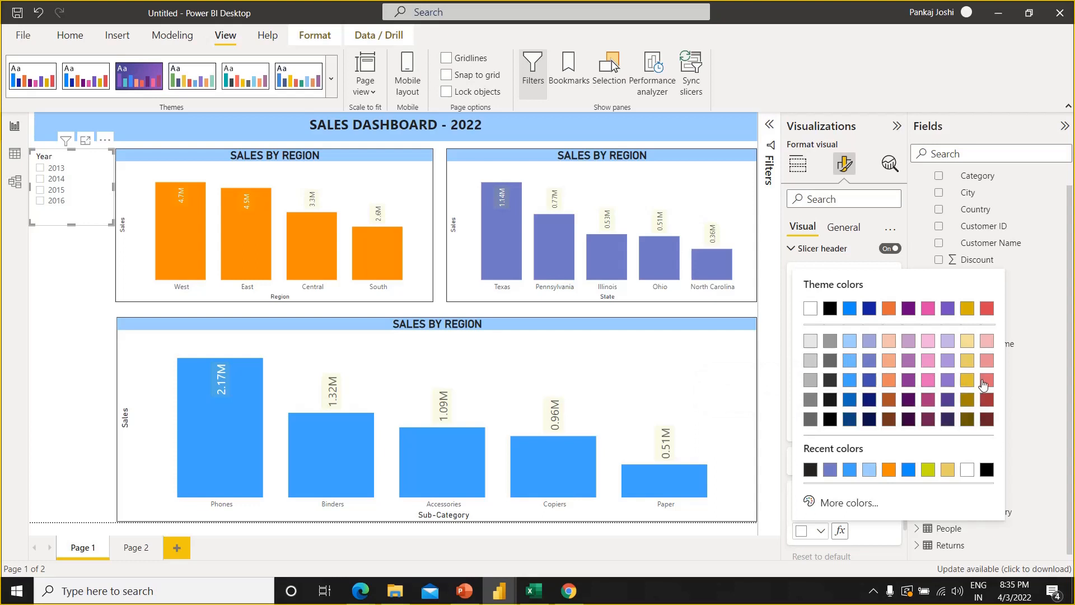
click(886, 388)
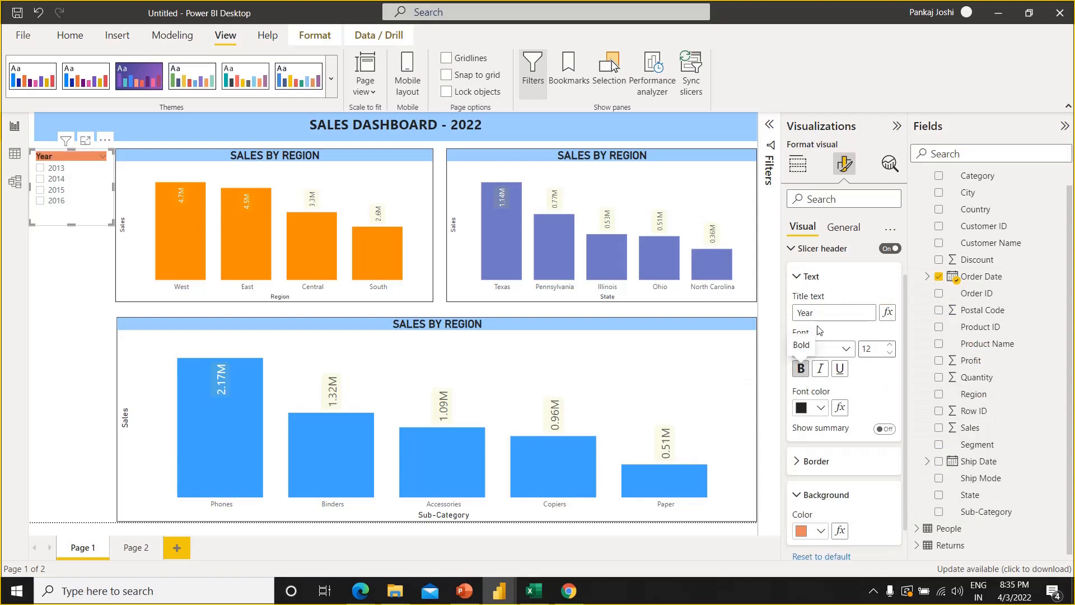
Retitle the Year slicer's header as YEAR and set its font size to 15
key(BackSpace)
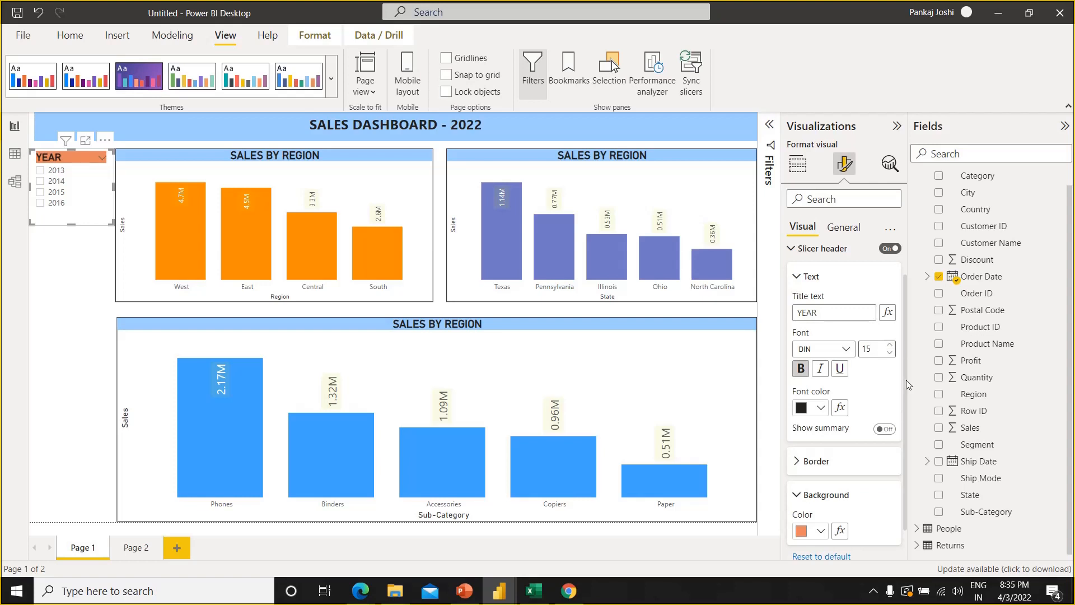
click(795, 252)
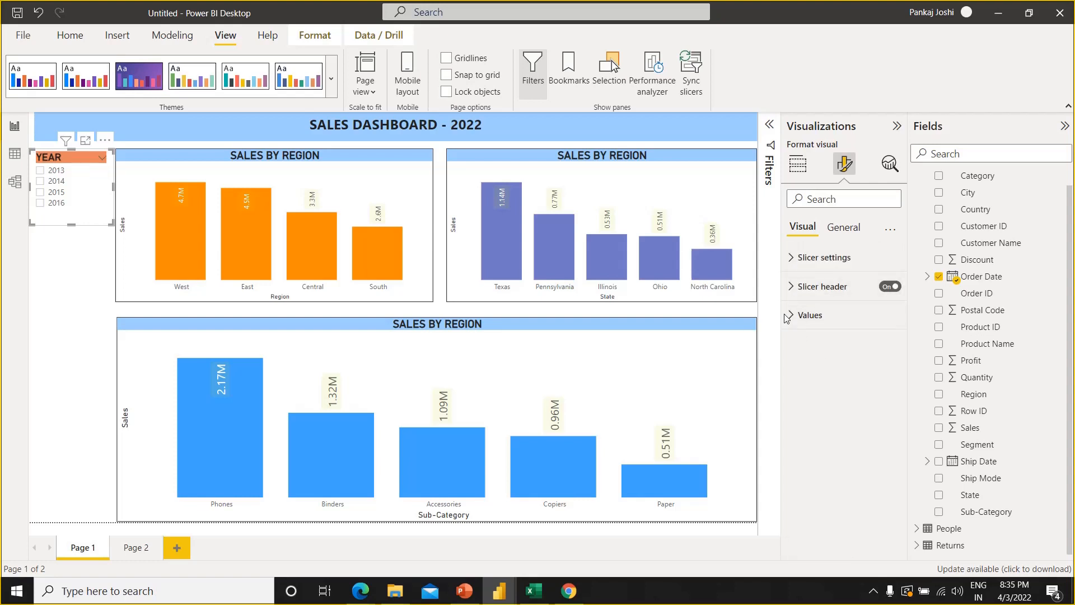
Set the font size of the Year slicer's values to 15 and lengthen the slicer to fit all the years
click(844, 229)
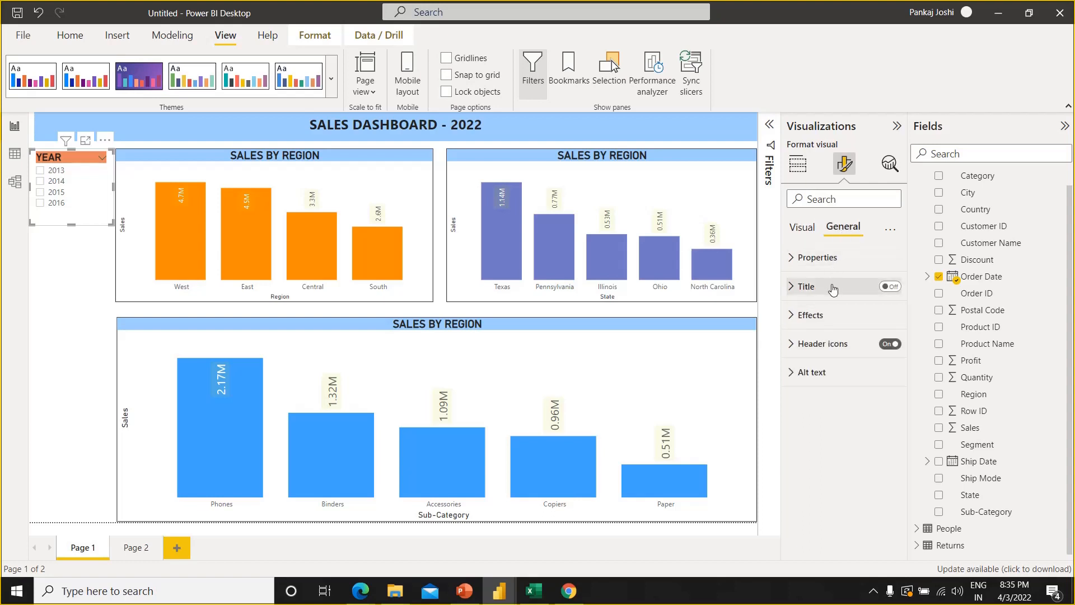
click(802, 227)
click(791, 321)
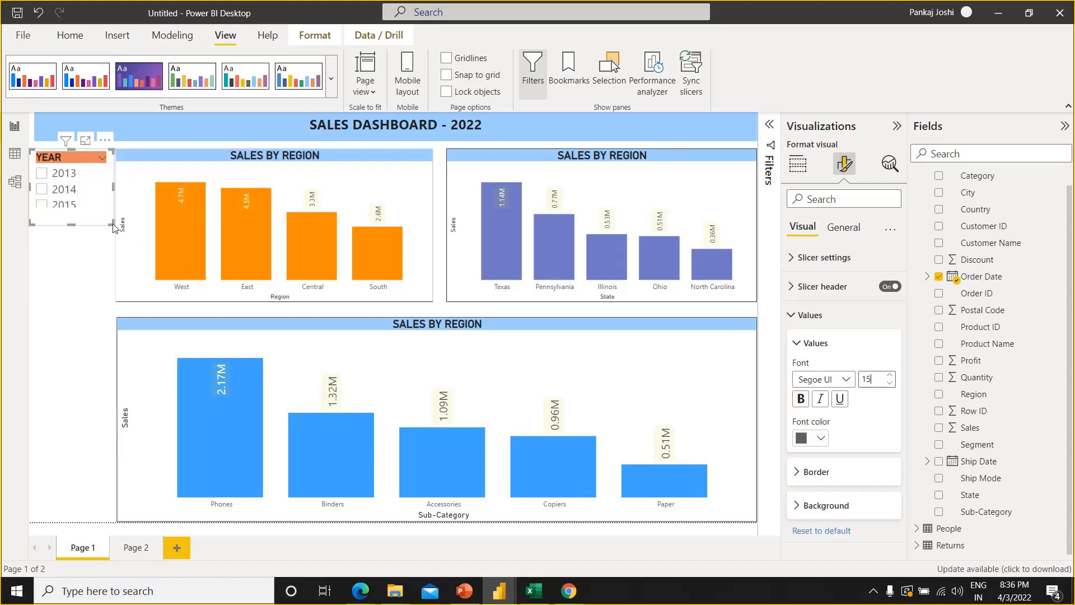
drag(109, 224, 110, 251)
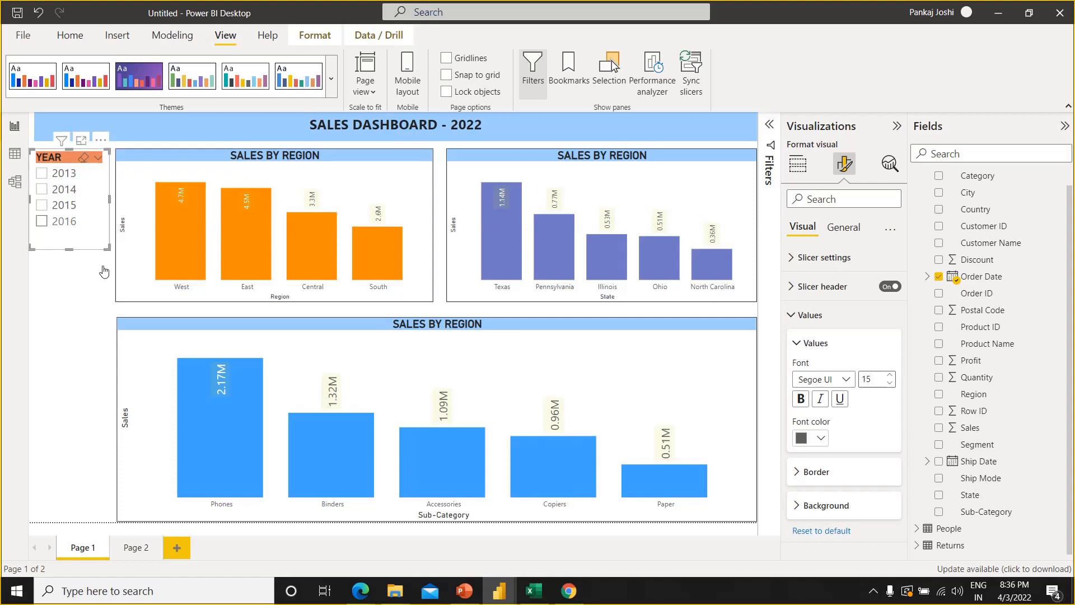
Try a black background on the Year slicer, undo it, and clear the slicer's 2016 selection
click(95, 300)
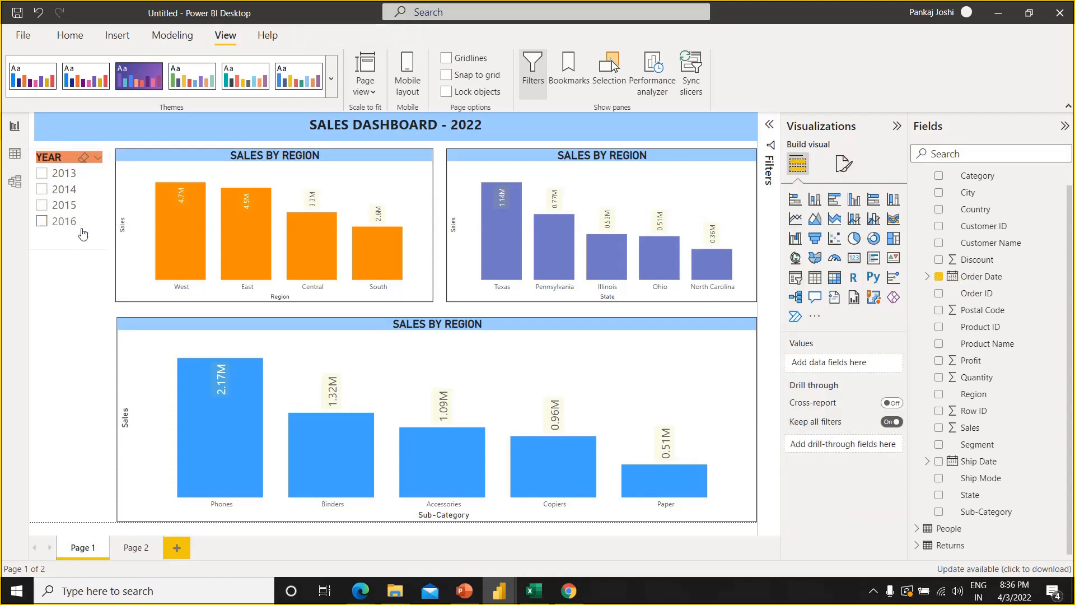
click(836, 171)
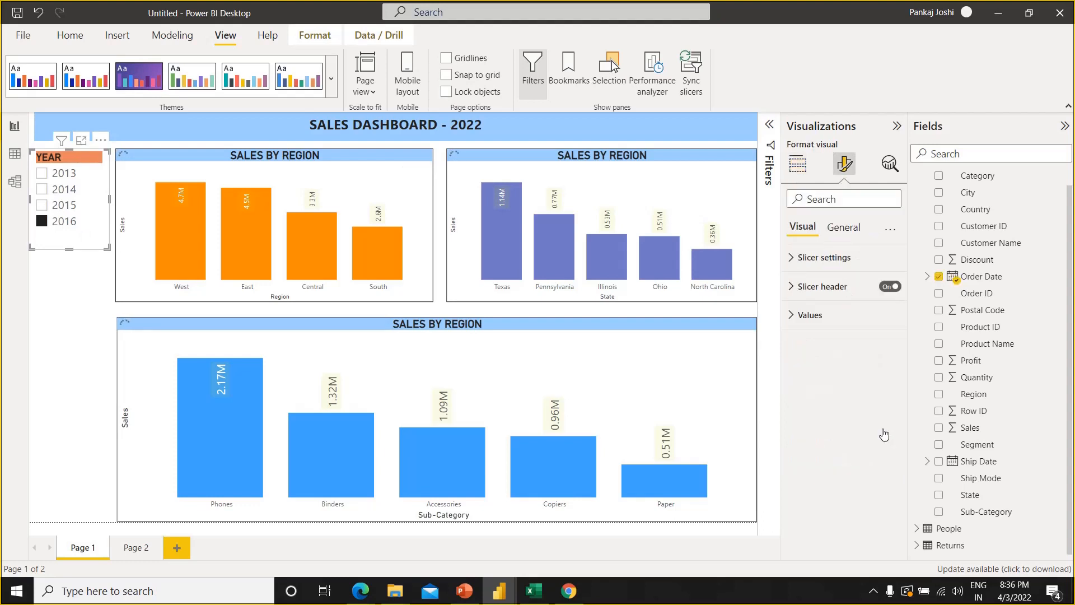
click(849, 228)
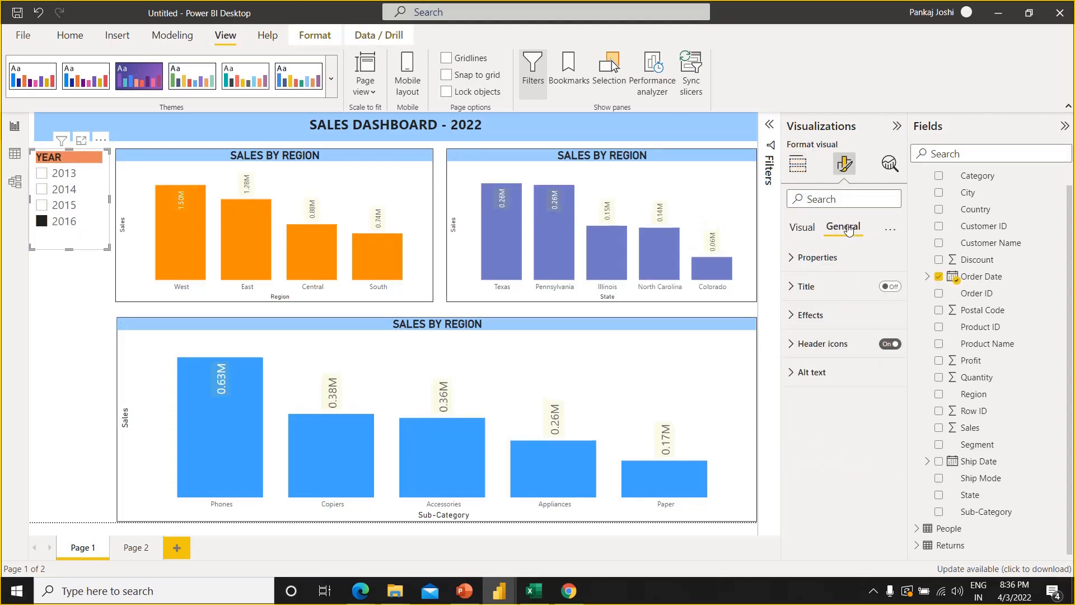
click(793, 318)
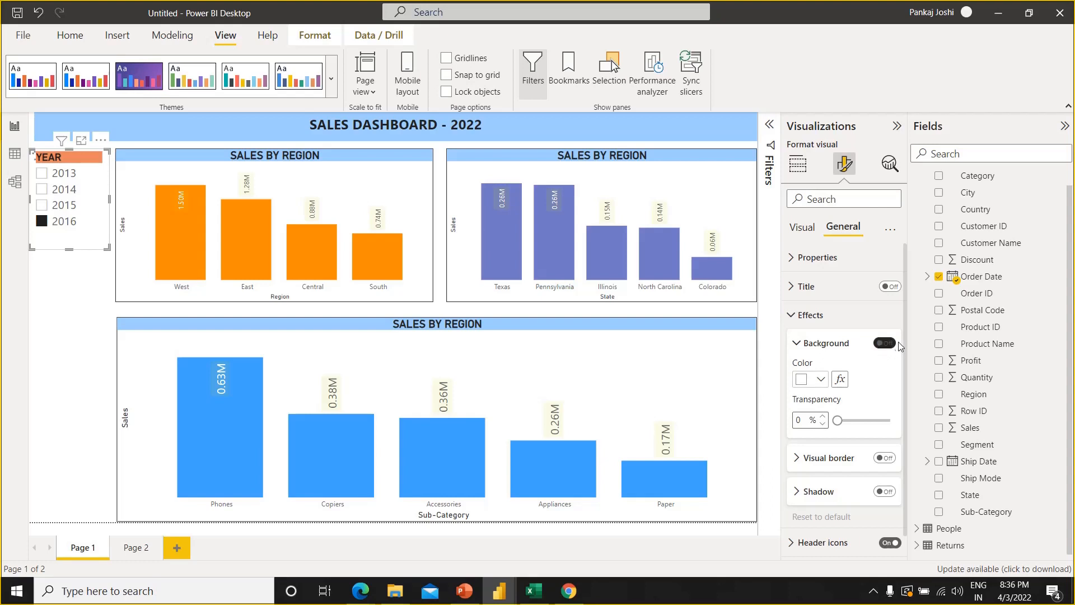
click(891, 345)
click(891, 346)
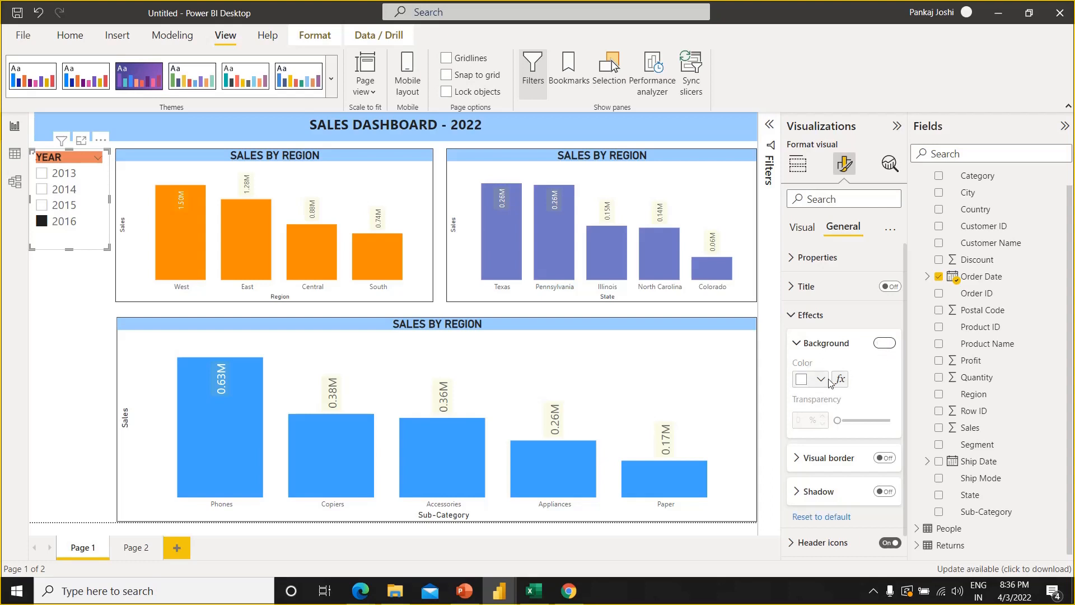
click(820, 380)
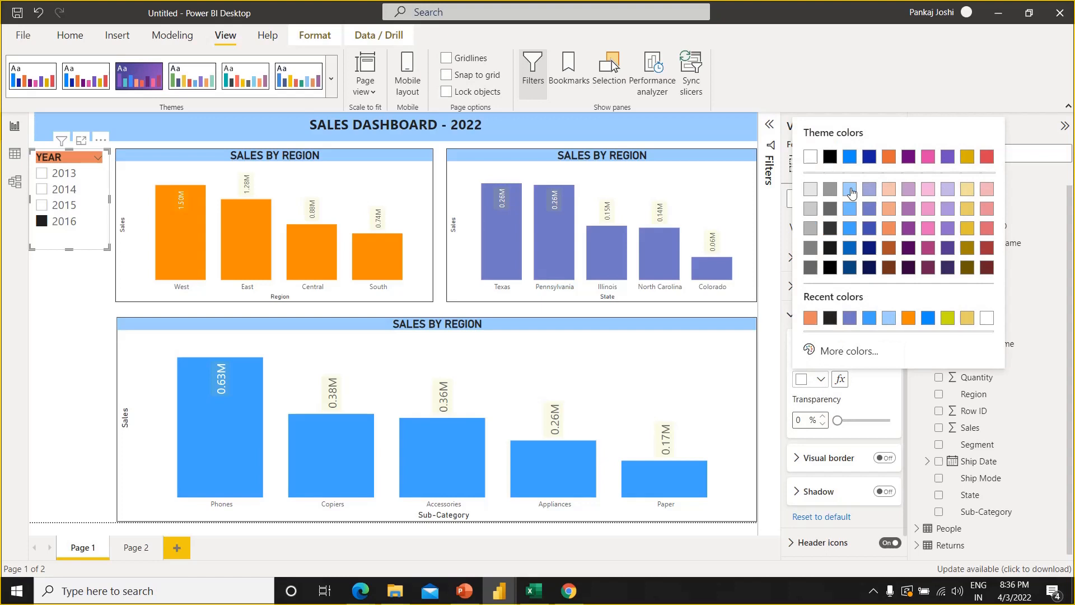
click(829, 158)
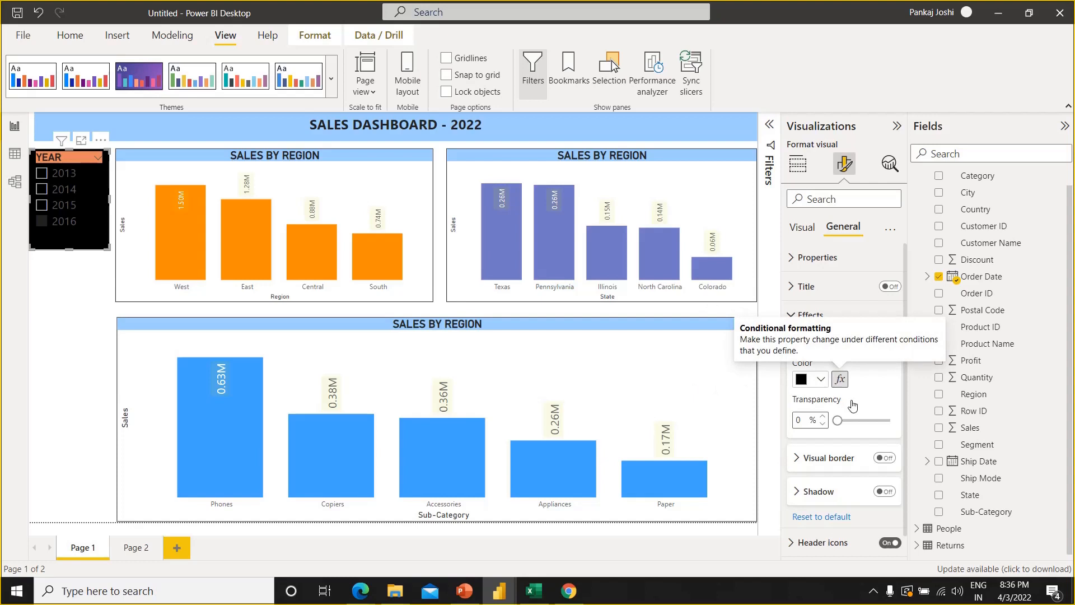
key(ctrl+z)
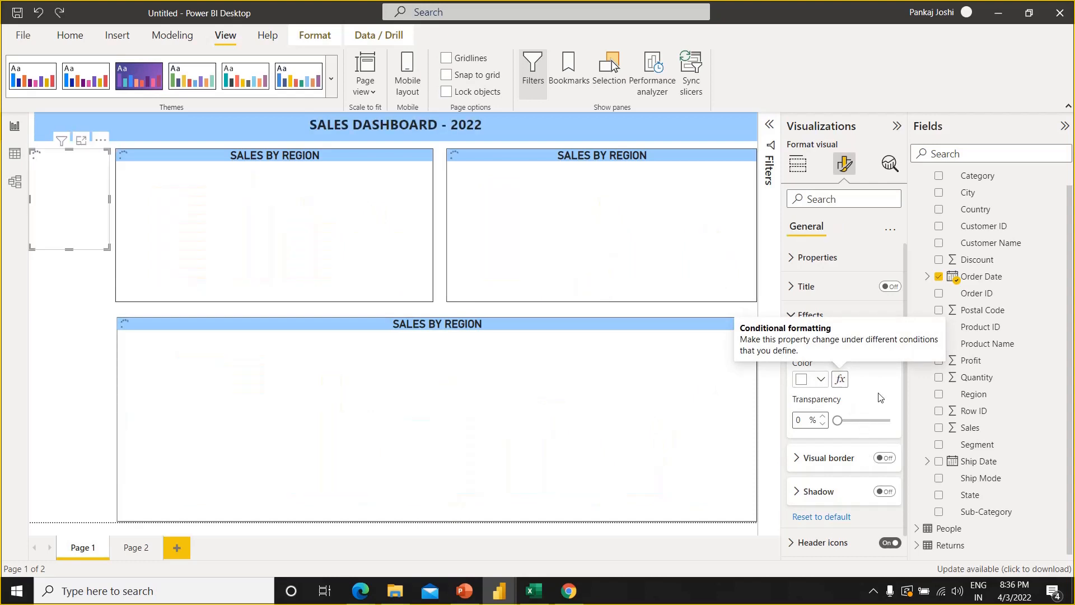
click(104, 331)
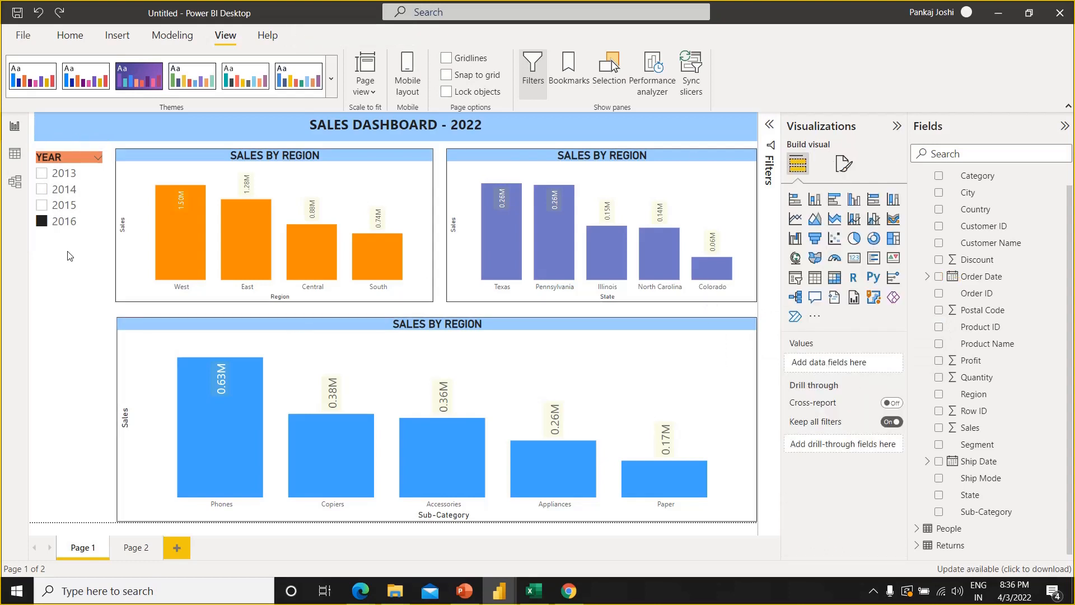
click(83, 228)
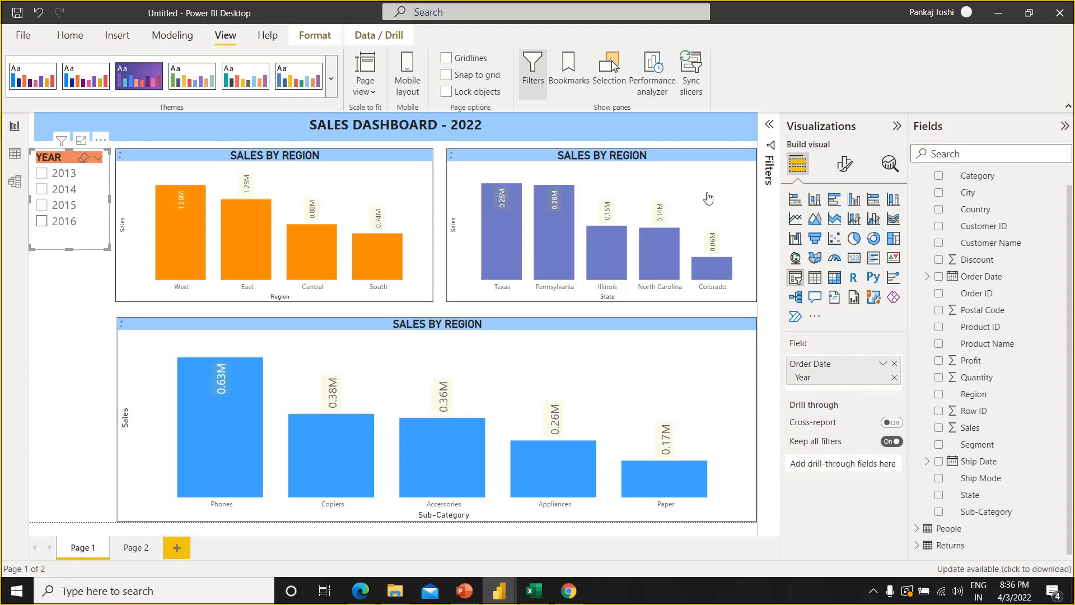
Turn on the visual border effect for the Year slicer
click(844, 163)
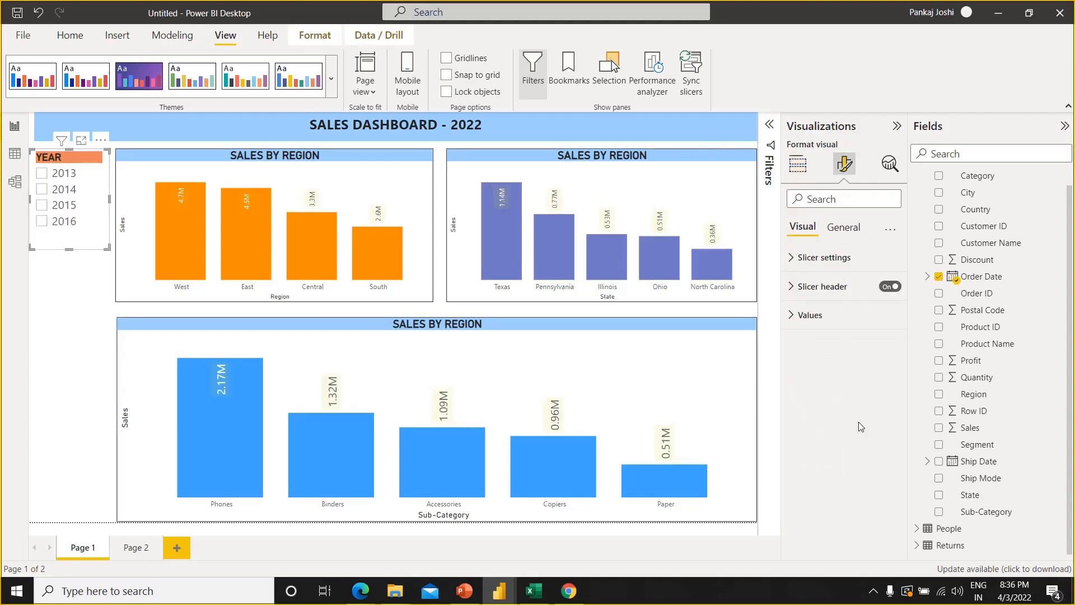
click(846, 228)
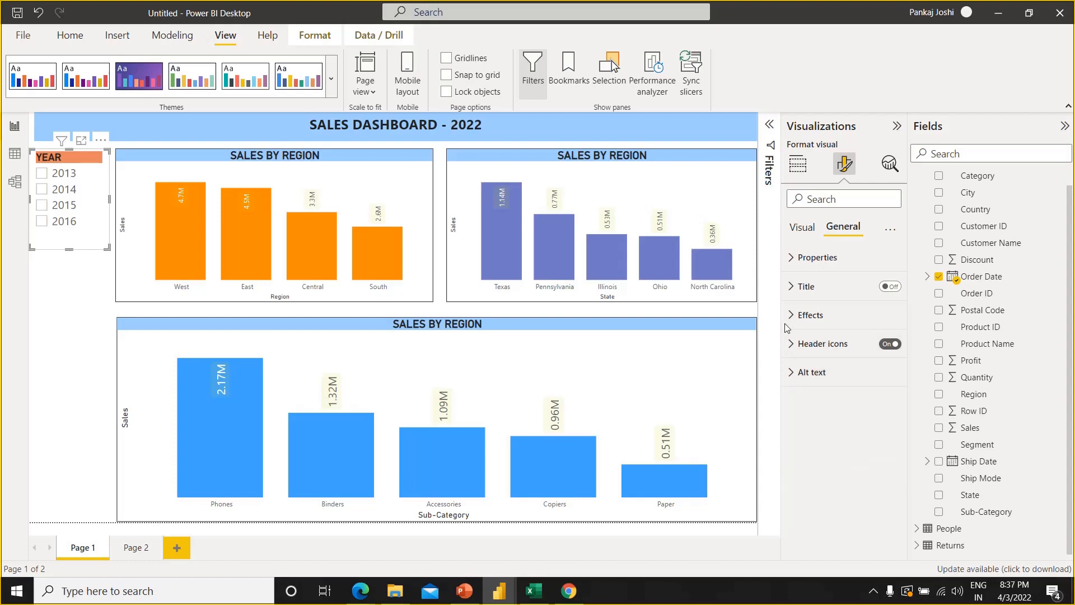
click(790, 259)
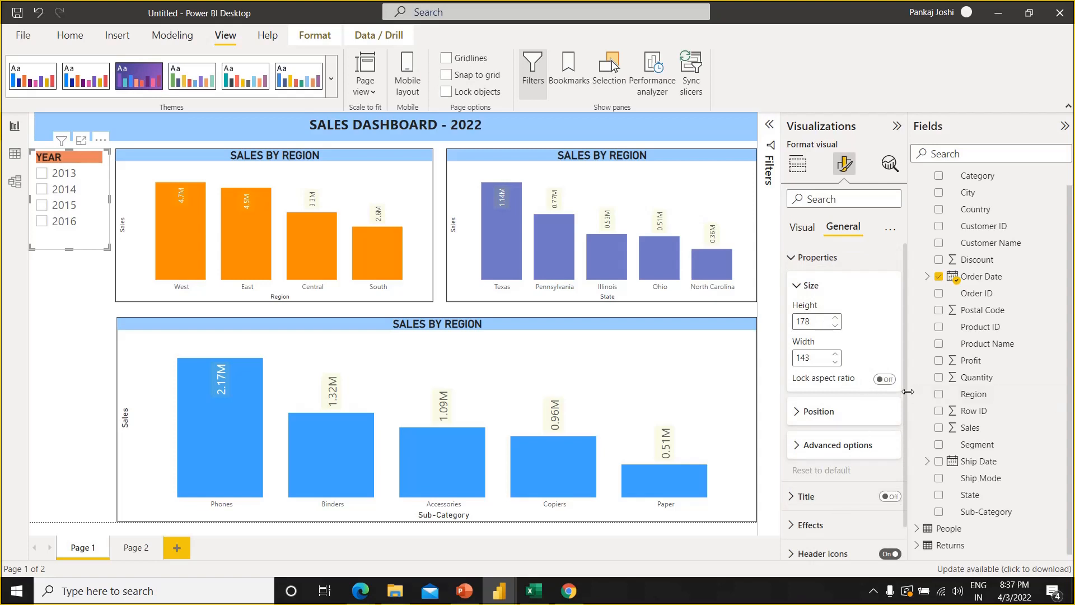
right_click(913, 435)
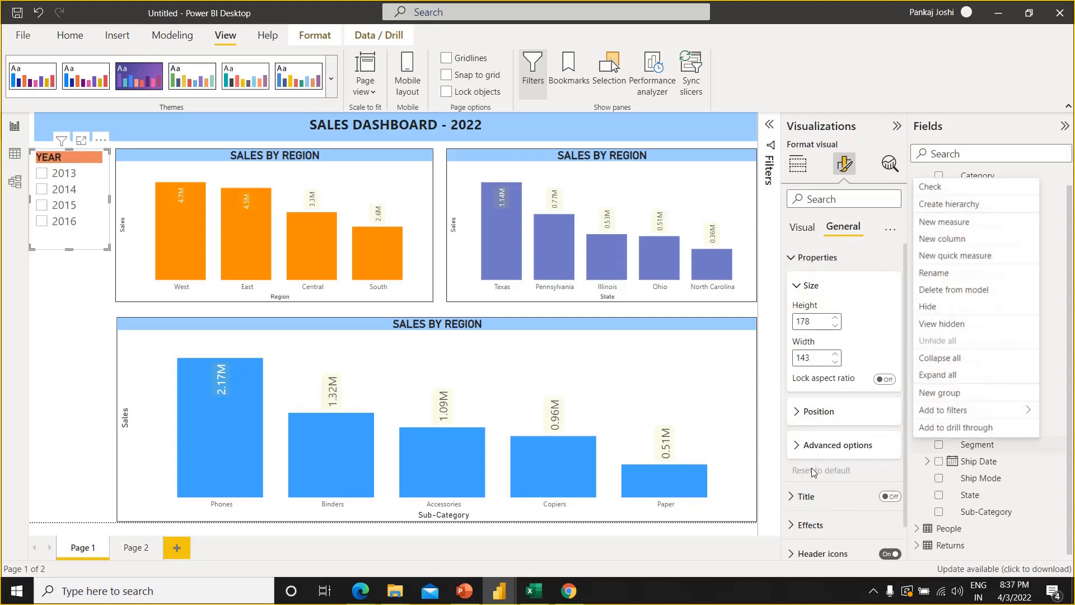
click(793, 527)
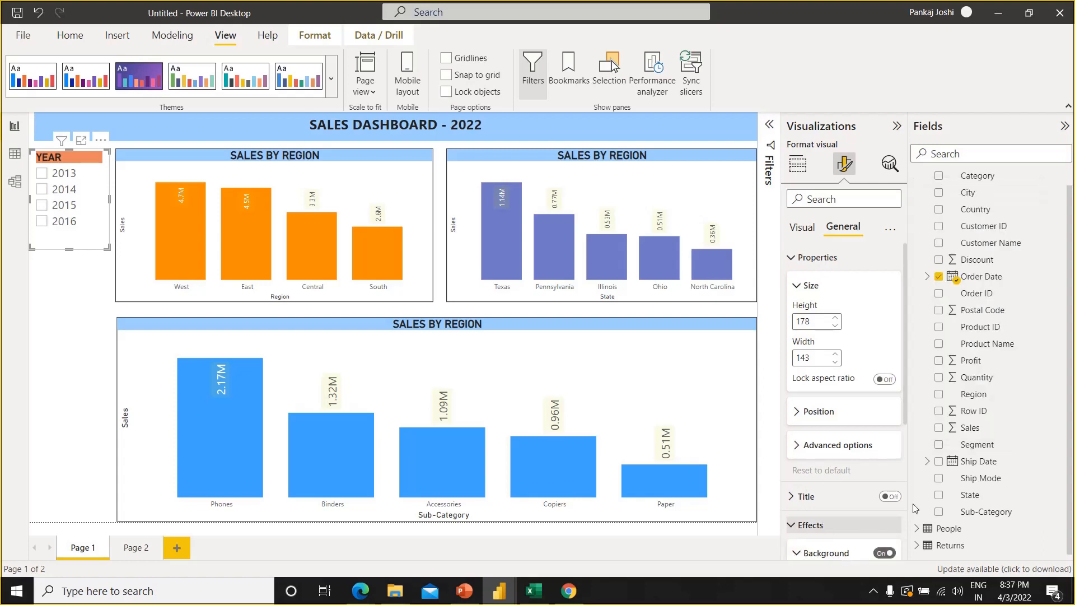
drag(905, 415, 919, 549)
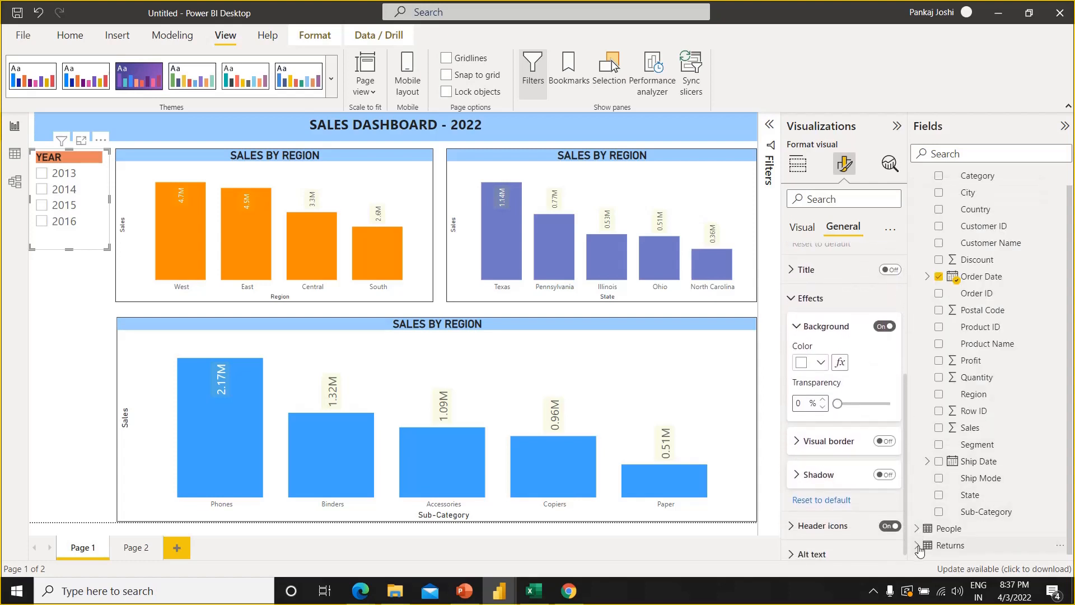
click(891, 442)
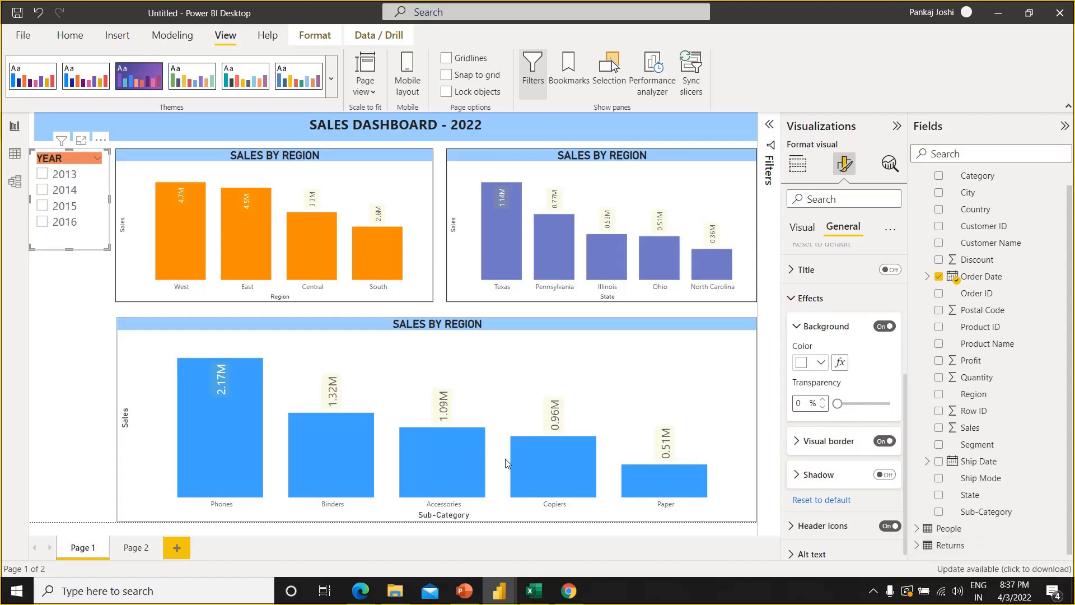
click(67, 378)
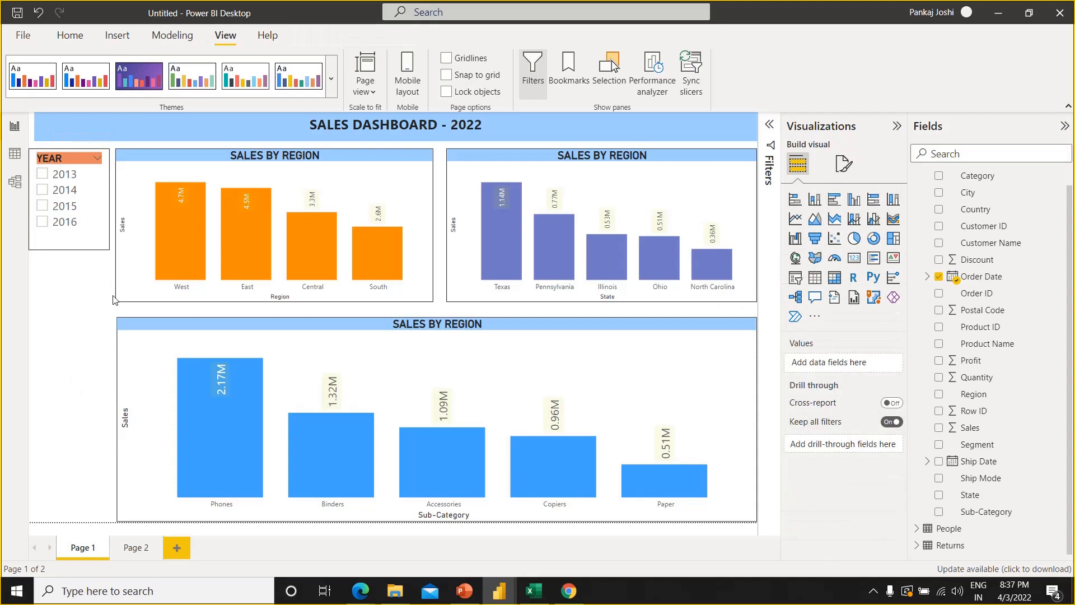
Fit the Year slicer into the space beside the region chart and place a copy directly below it, stretched to the page's lower edge
click(104, 248)
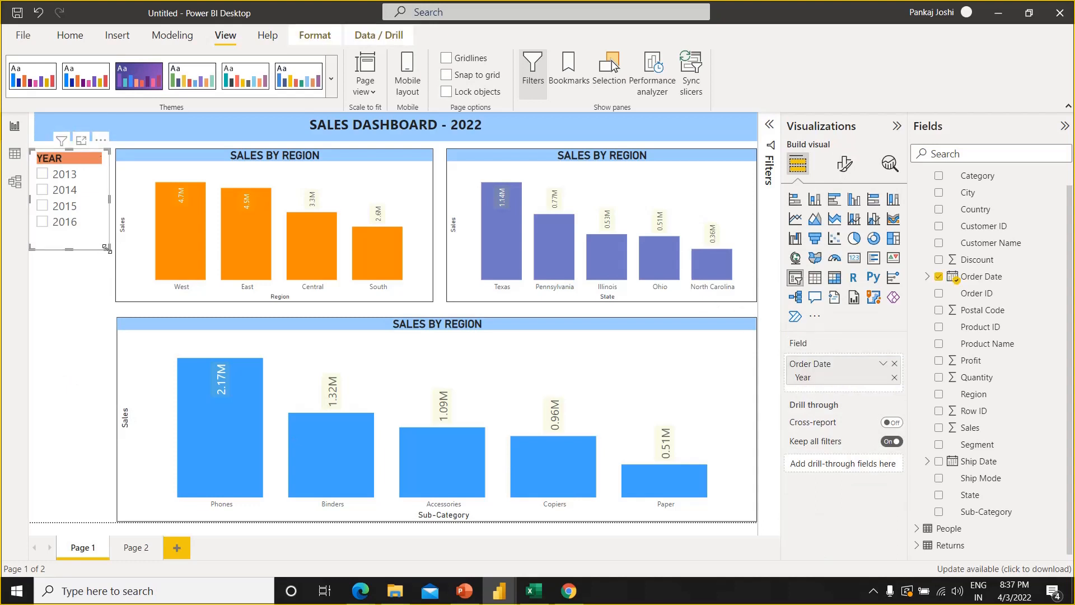
drag(107, 248, 77, 305)
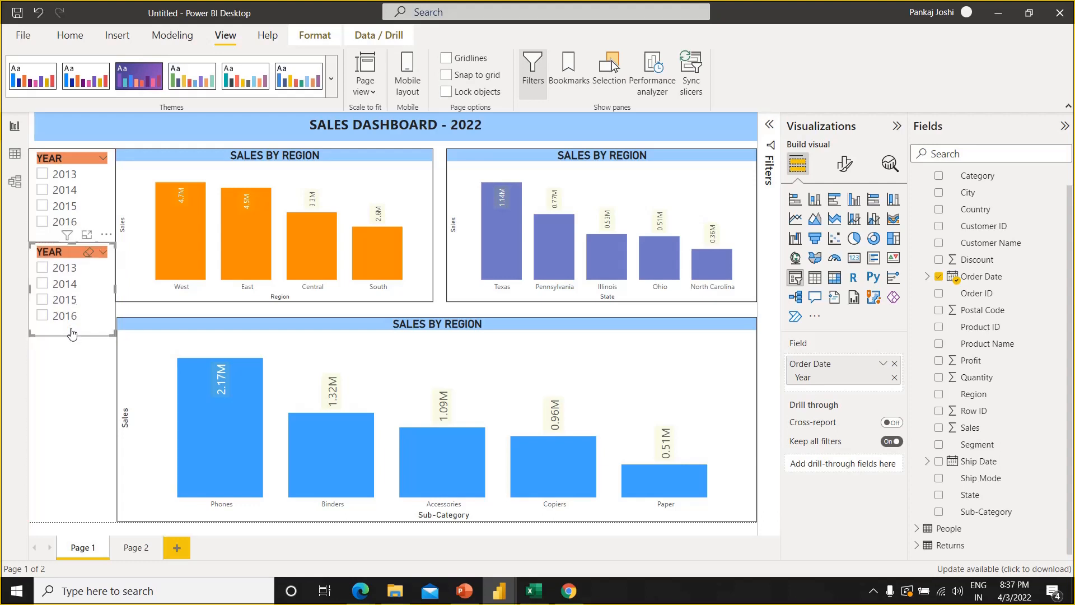
drag(75, 515, 75, 524)
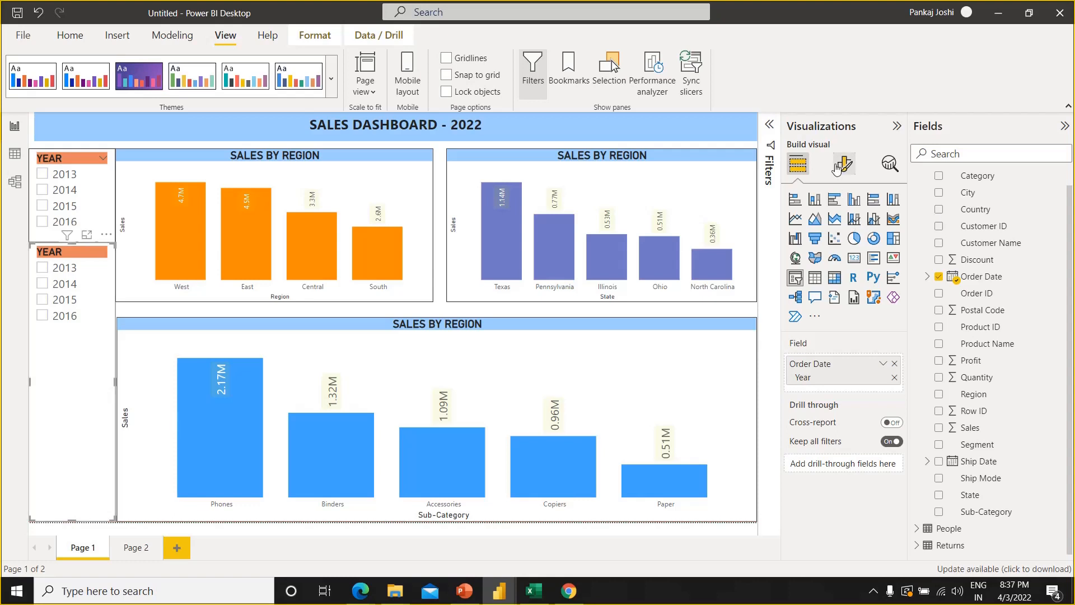
Replace the copied slicer's field with Order Date as a date hierarchy reduced to Month
click(894, 369)
click(940, 277)
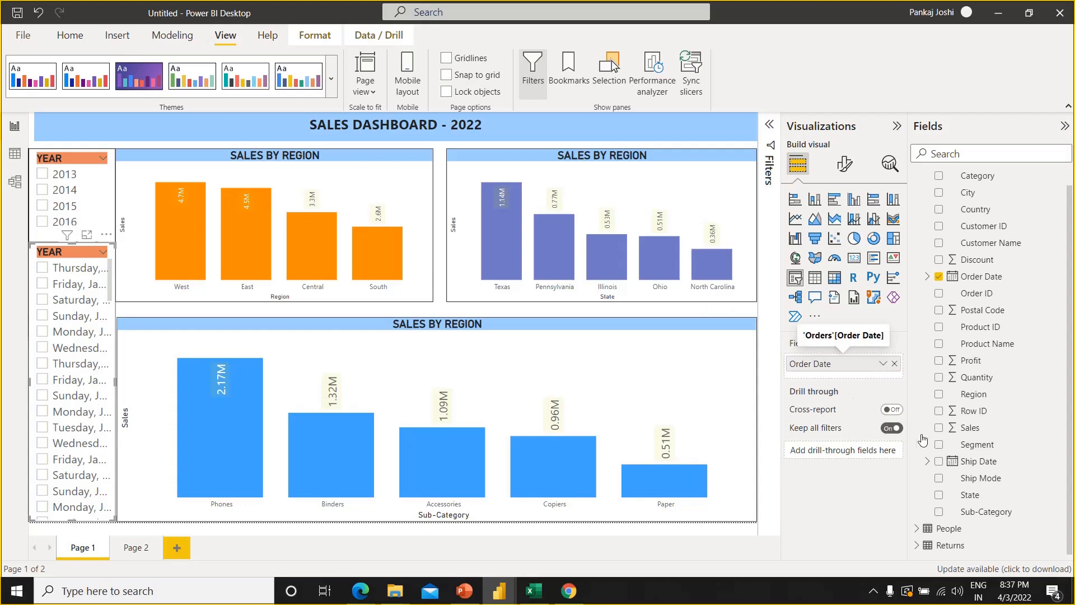
click(882, 365)
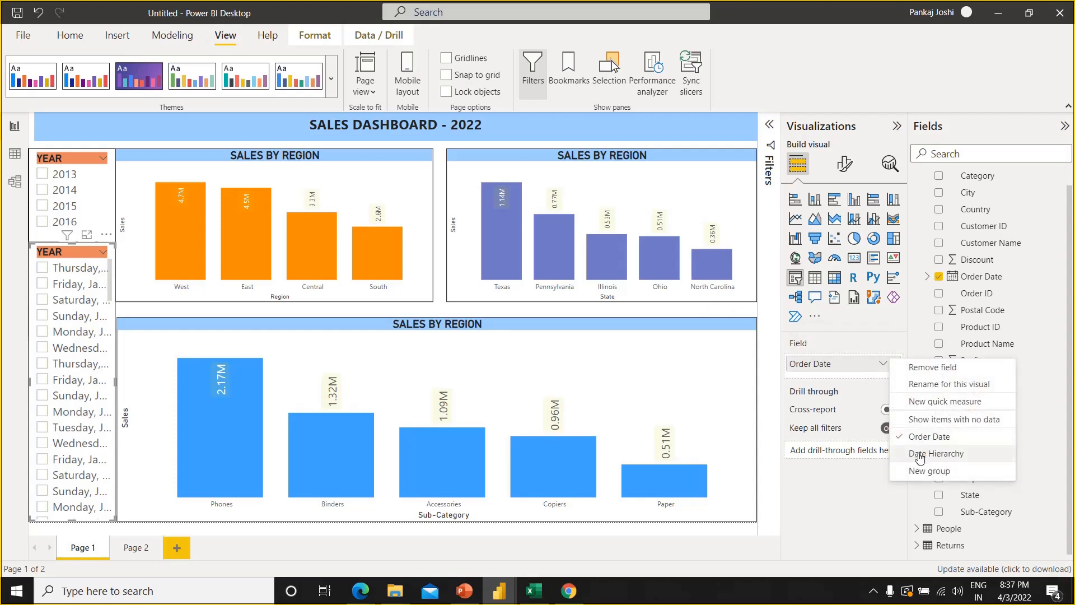
click(919, 454)
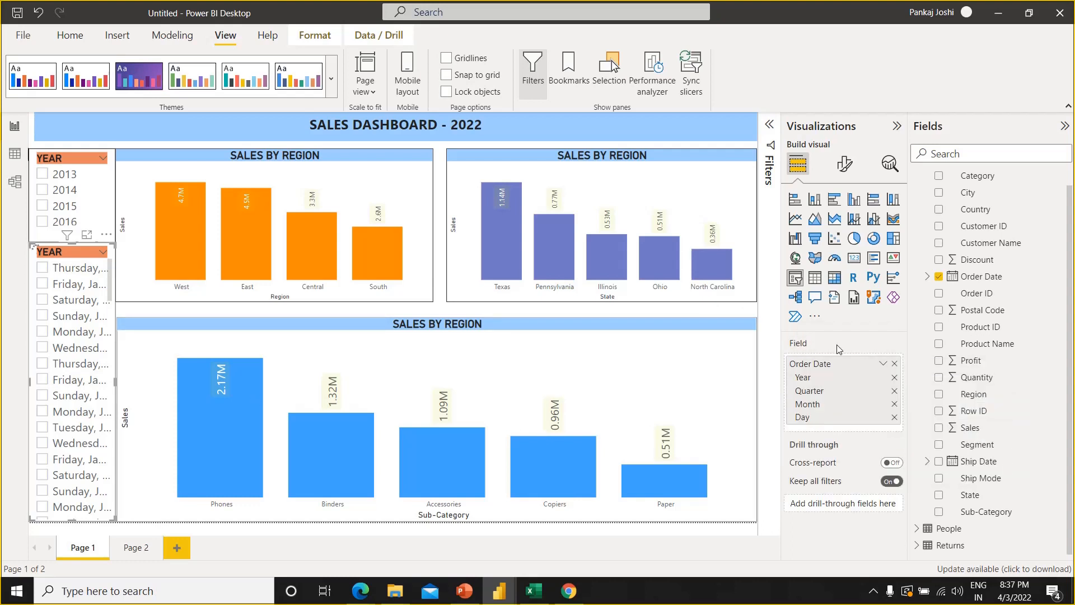
click(894, 418)
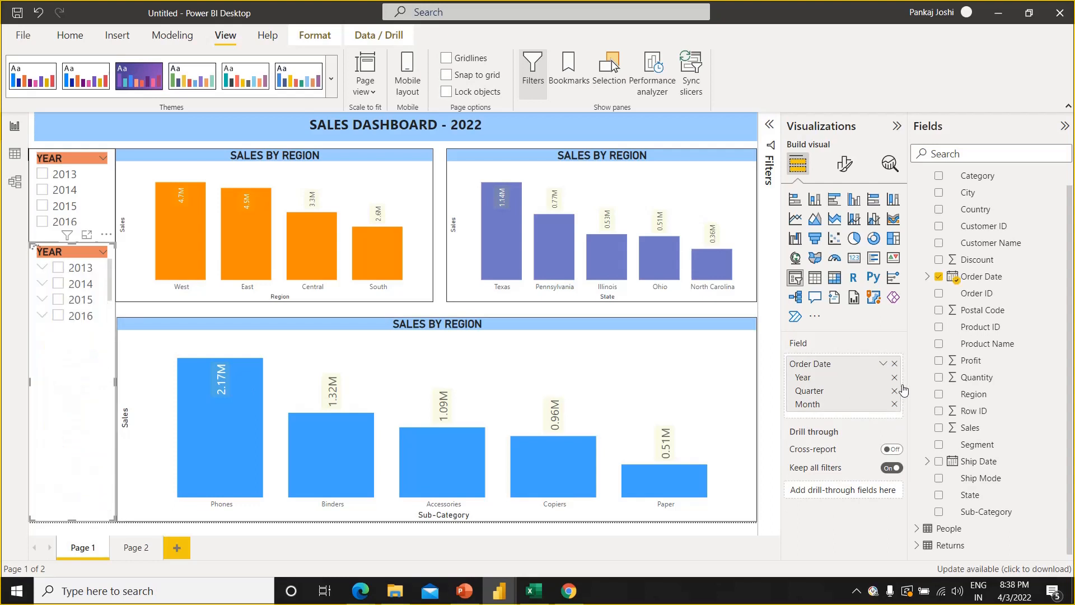
click(895, 391)
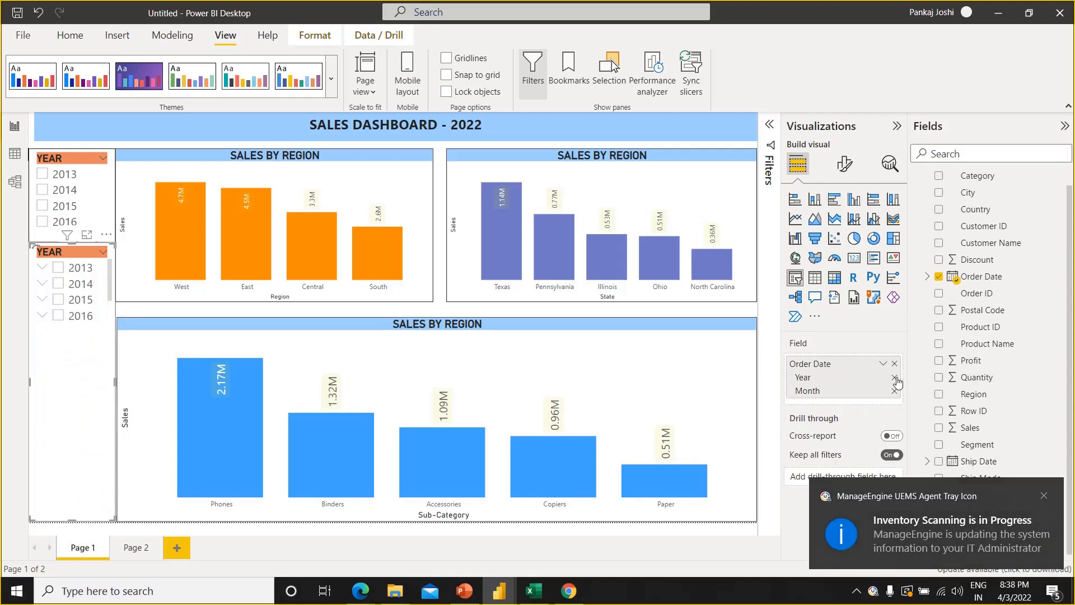
click(894, 377)
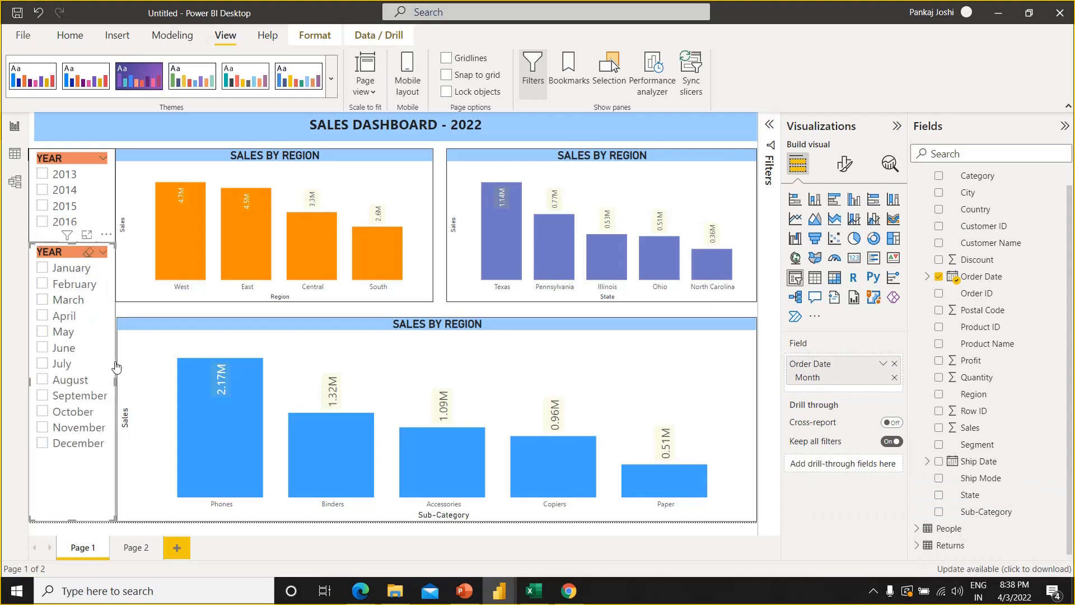
click(157, 309)
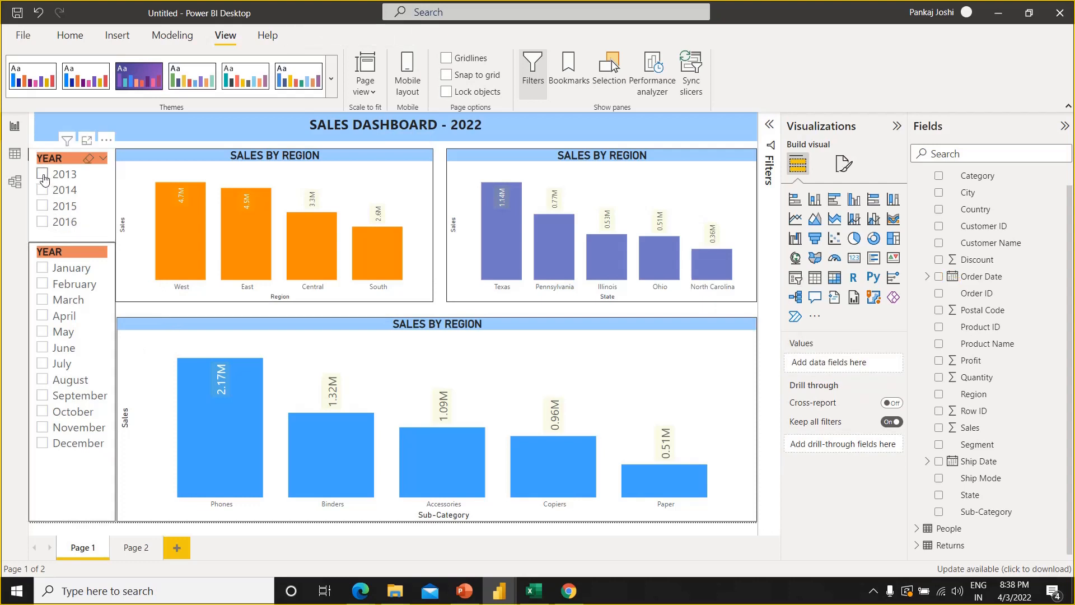
Filter the dashboard with the Year slicer, trying 2013 before selecting 2016
click(43, 175)
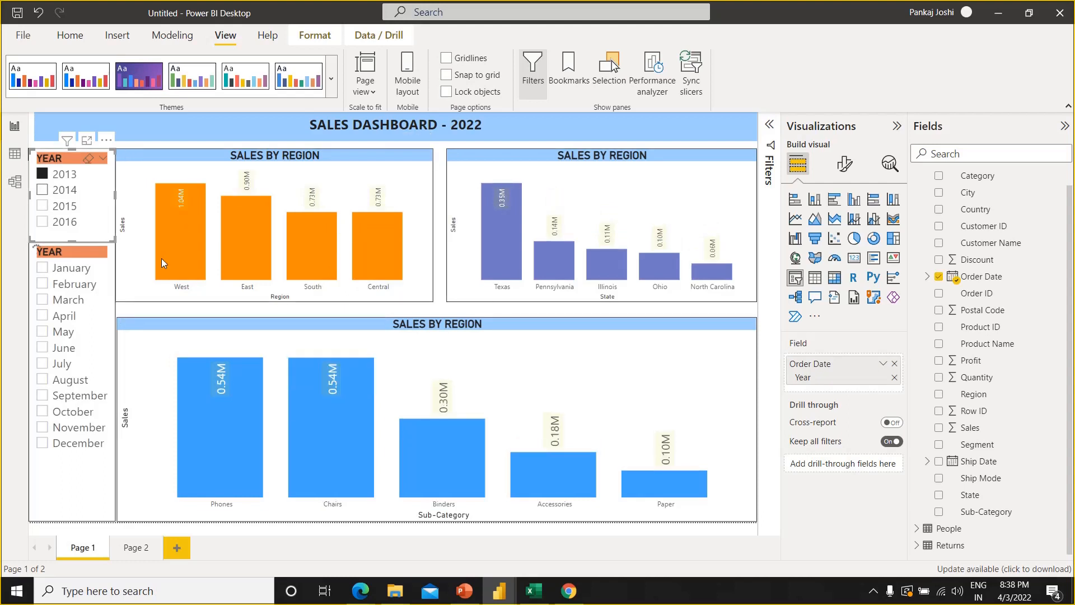
click(45, 224)
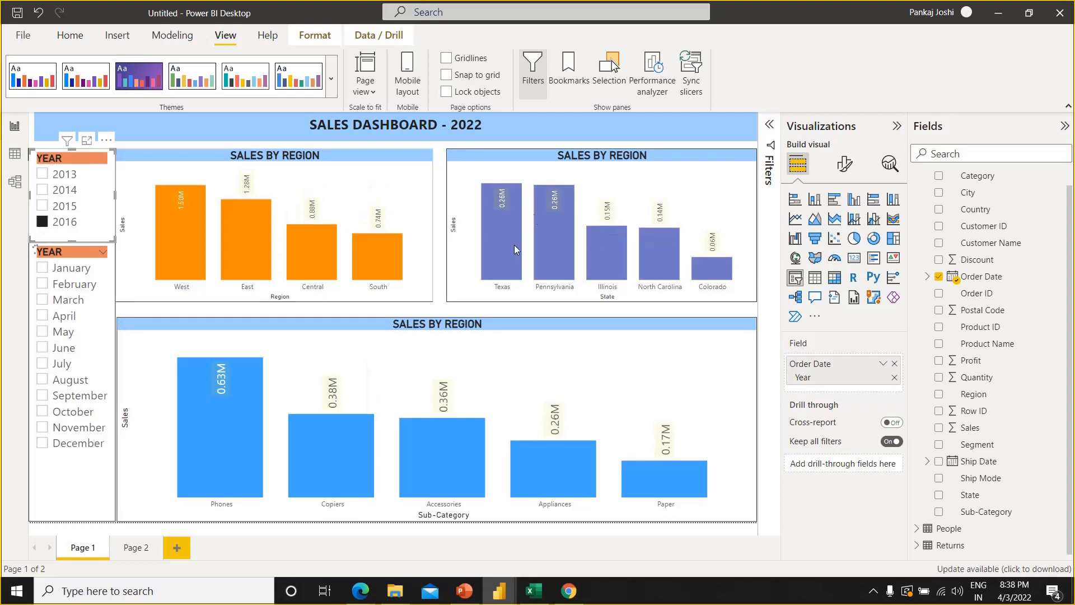
Filter the dashboard to April with the month slicer and collapse the Visualizations and Fields panes
click(42, 317)
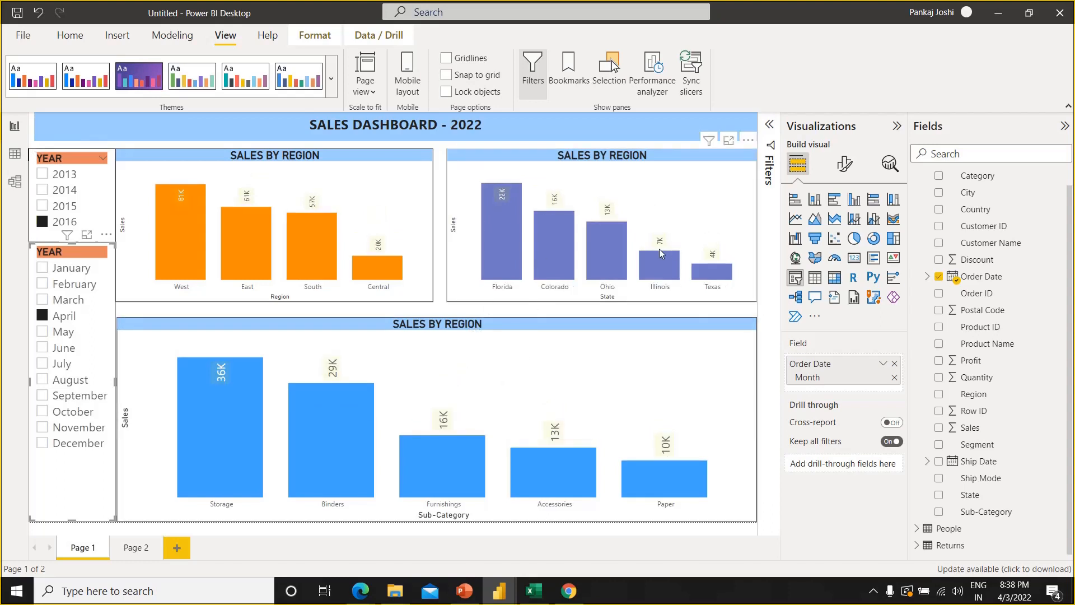
click(897, 129)
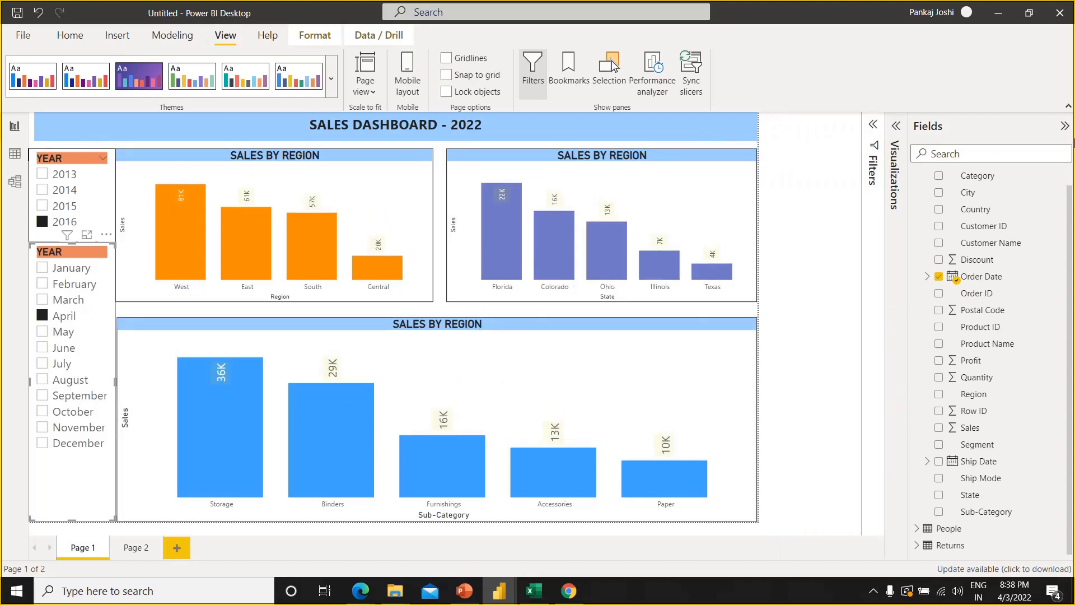
click(1064, 128)
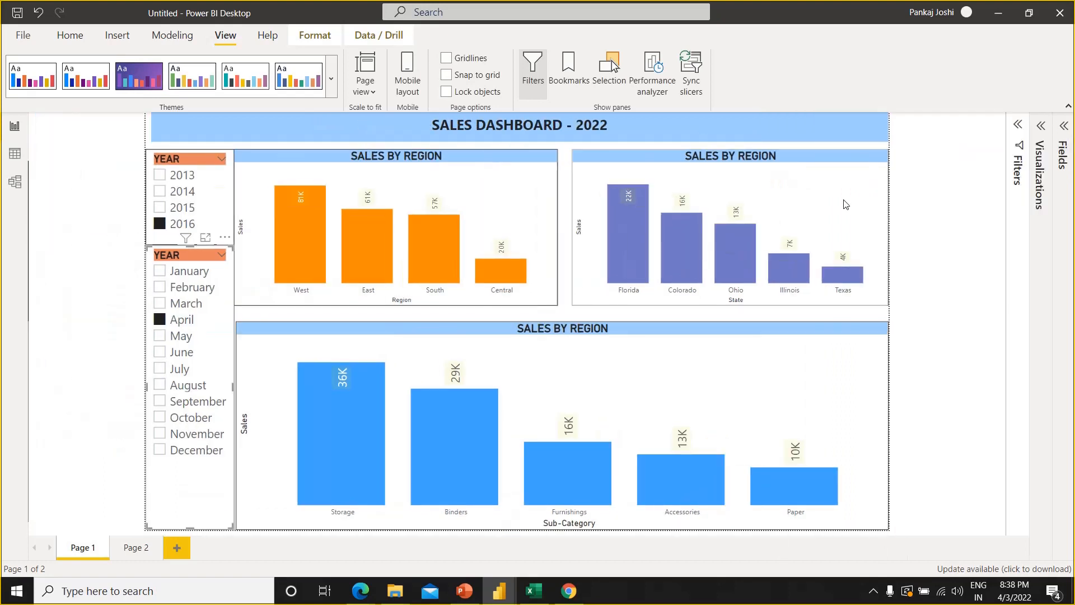
click(980, 292)
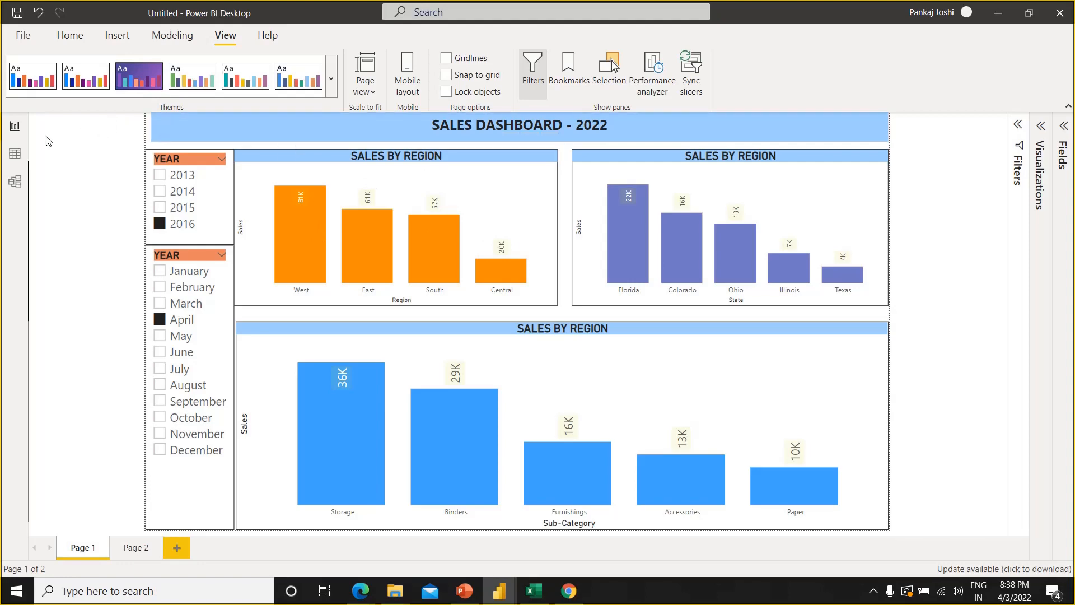
Examine the rows of the Orders table in the data view and return to the report page
click(16, 159)
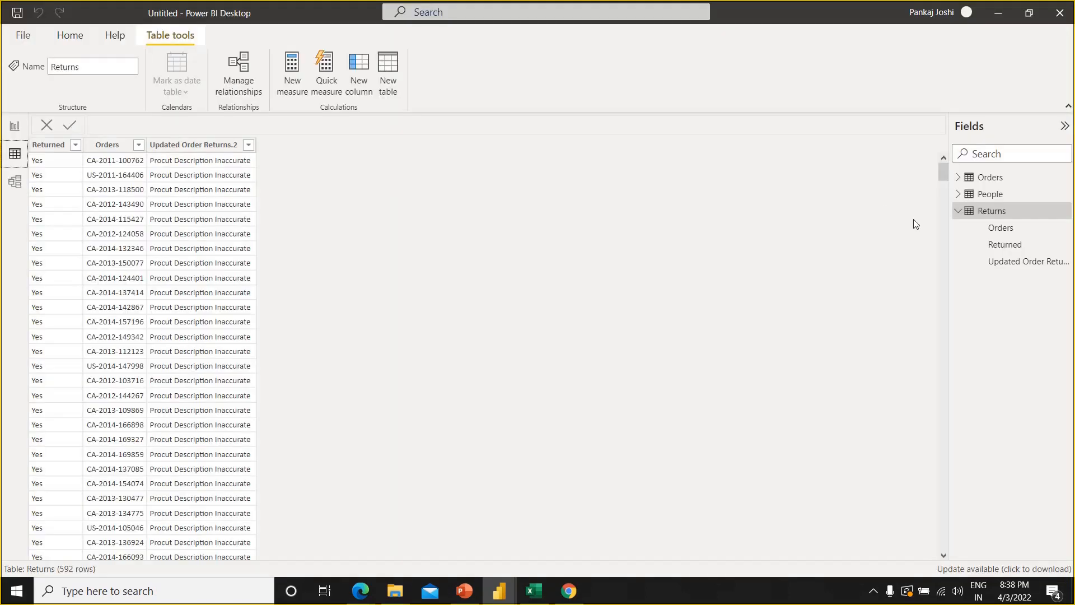
click(993, 178)
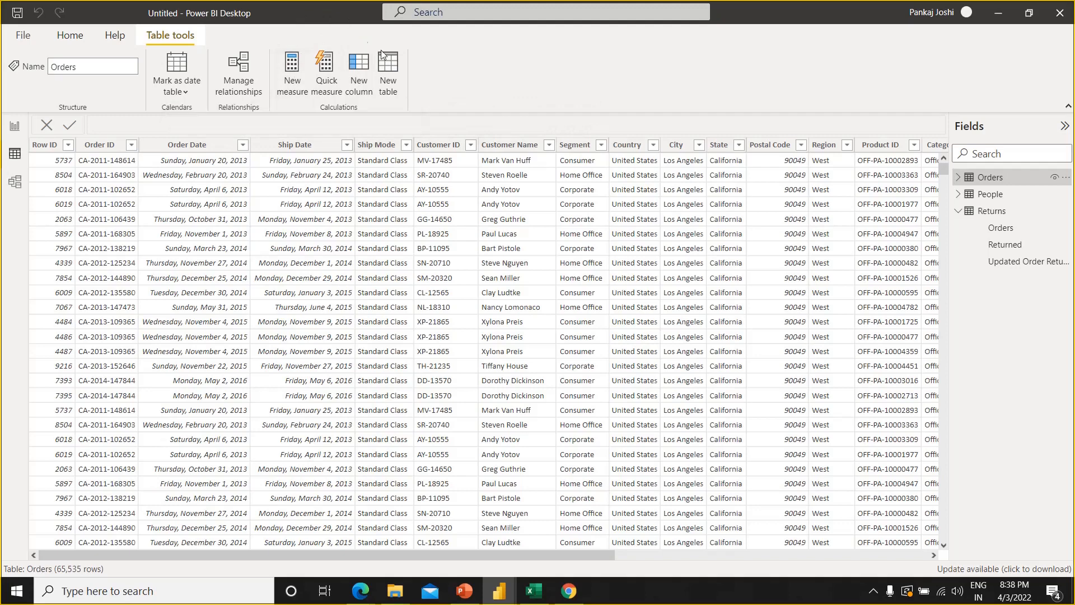
click(15, 129)
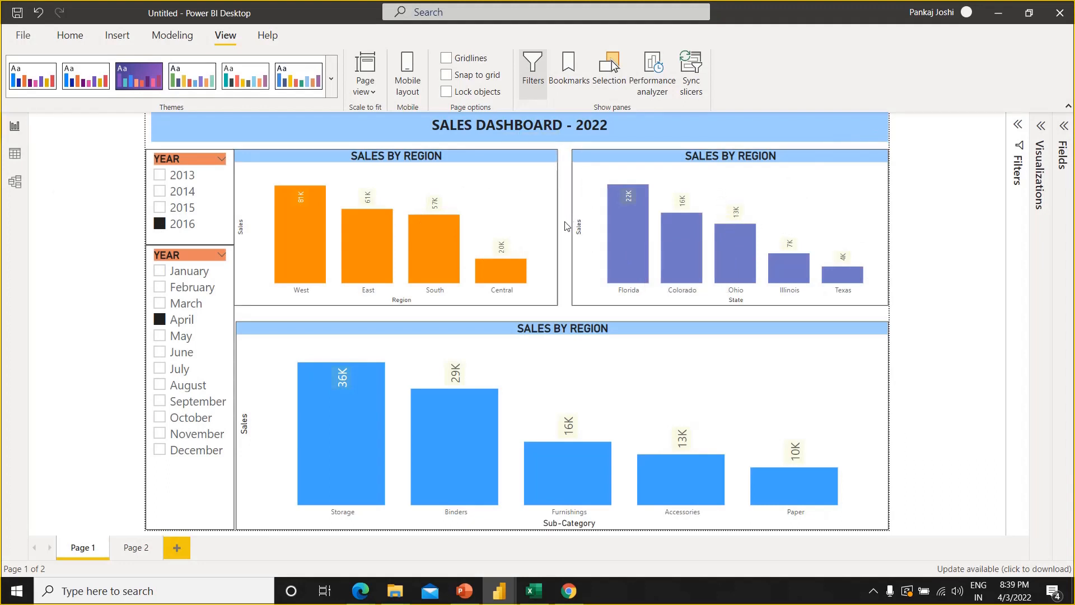
Nudge the region sales chart slightly to the right to leave a gap beside the slicers
click(530, 185)
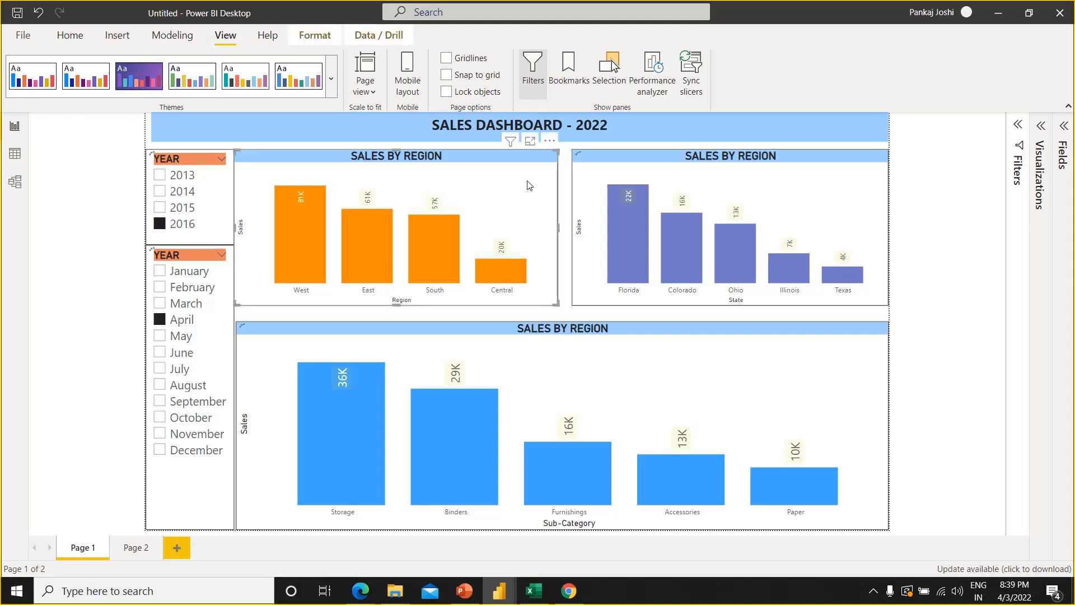
key(Right)
key(Right)
key(Right)
key(Right)
key(Right)
key(Right)
key(Right)
key(Right)
key(Right)
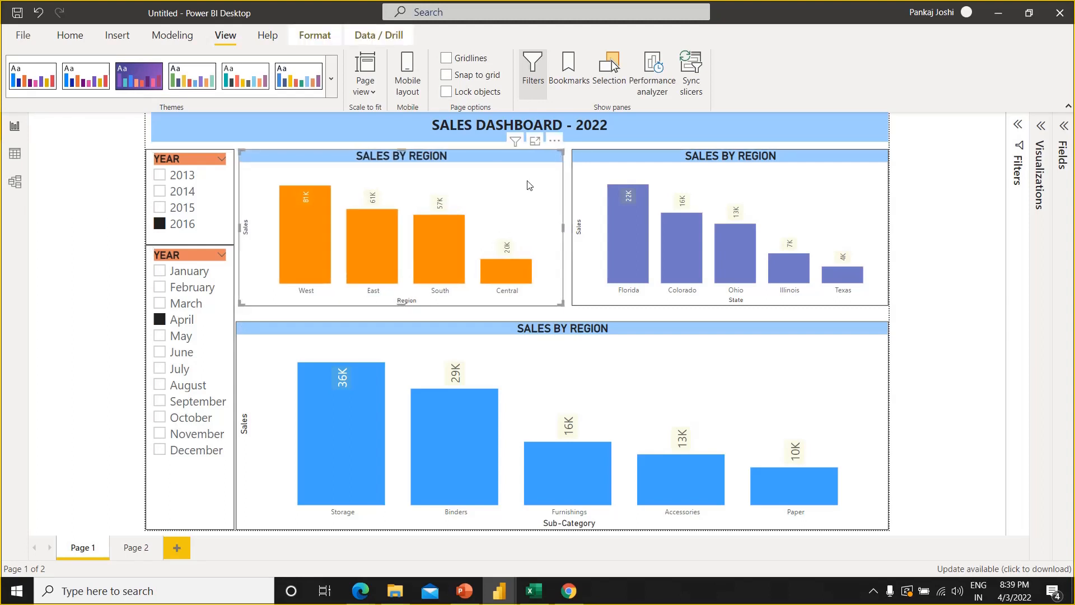
Stretch the region and state charts slightly downward to matching heights, leaving a narrow gap above the sub-category chart
click(535, 340)
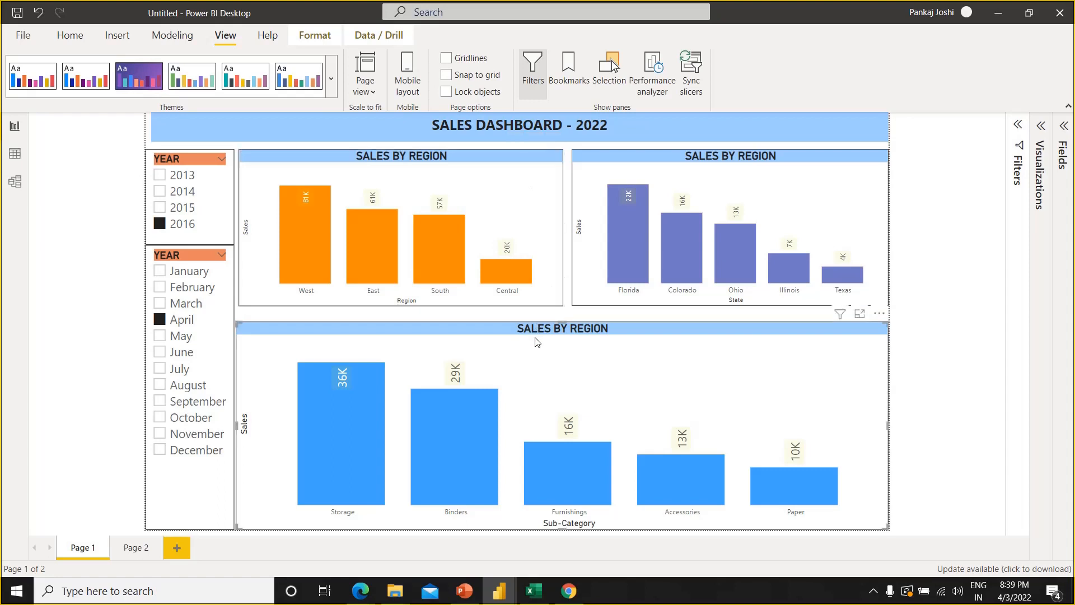
click(540, 304)
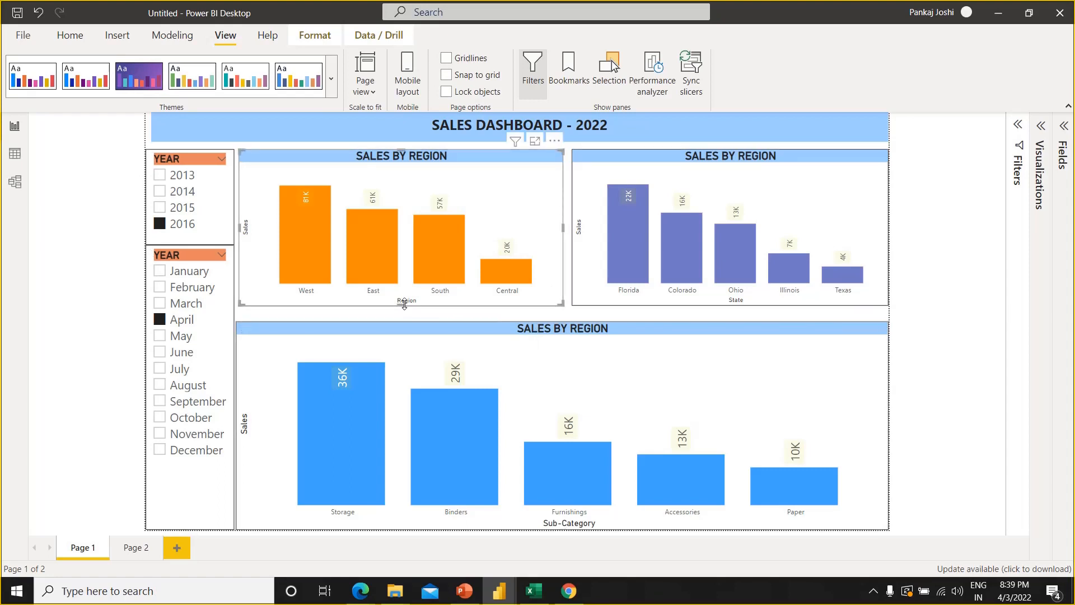
drag(404, 304, 404, 311)
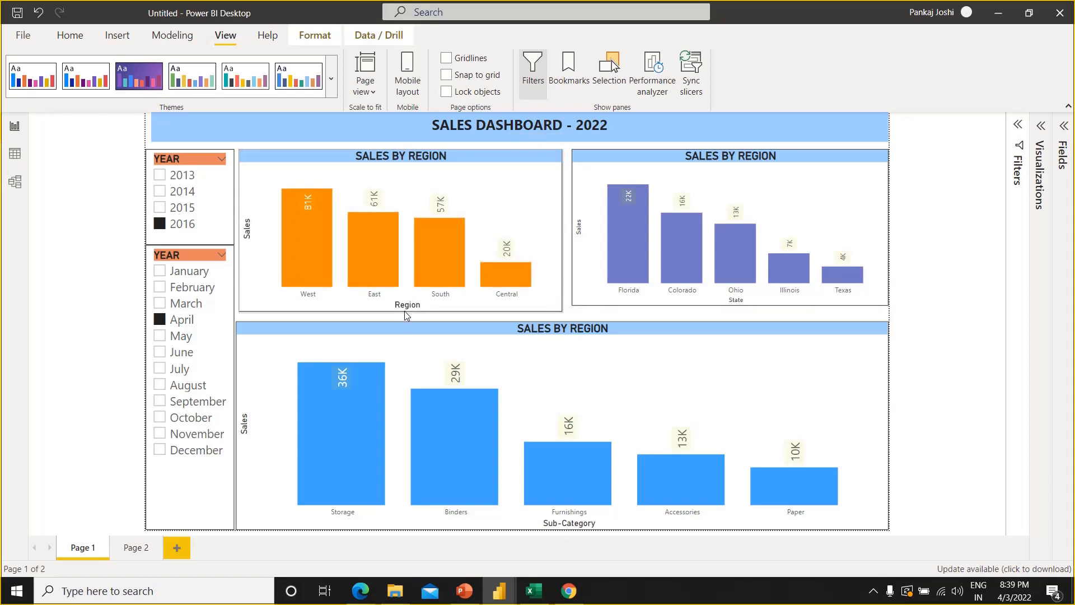
click(720, 305)
drag(729, 305, 728, 315)
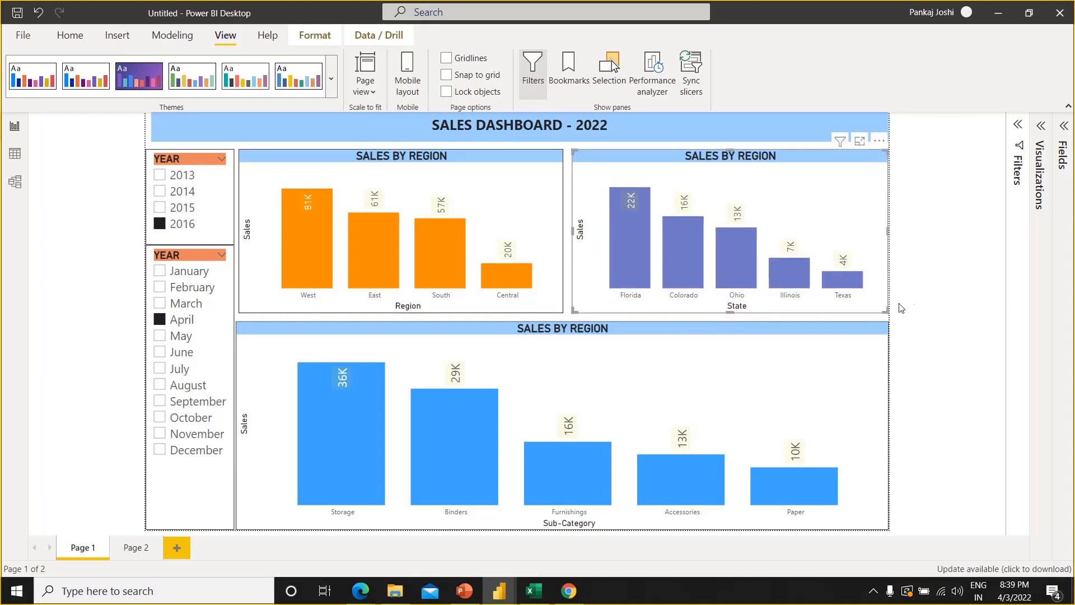
click(914, 306)
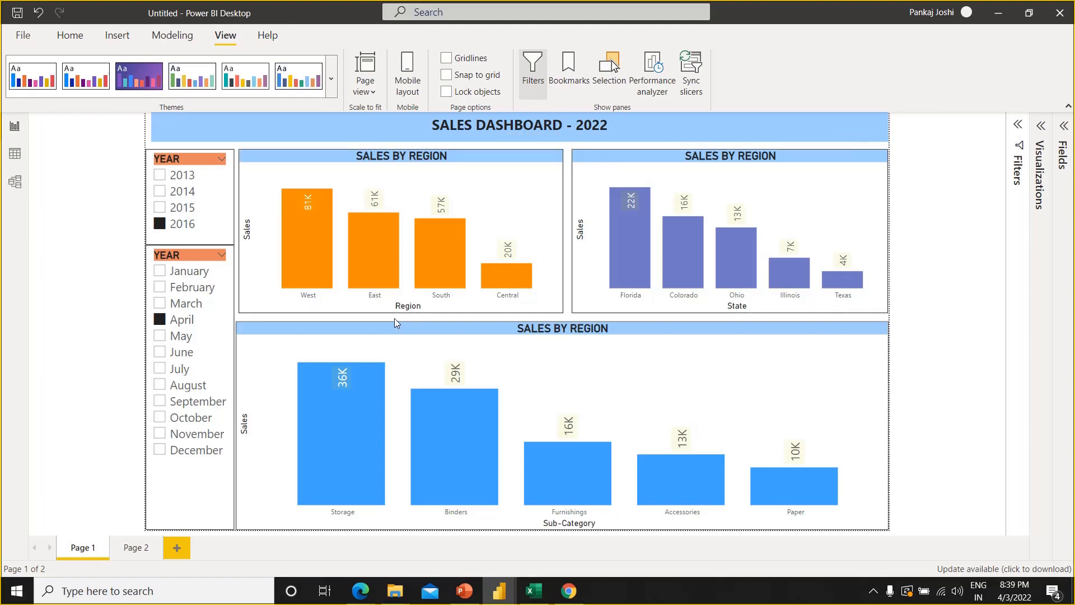
Save the report as a Power BI file named 001 in the Demo > Power BI folder
key(ctrl+s)
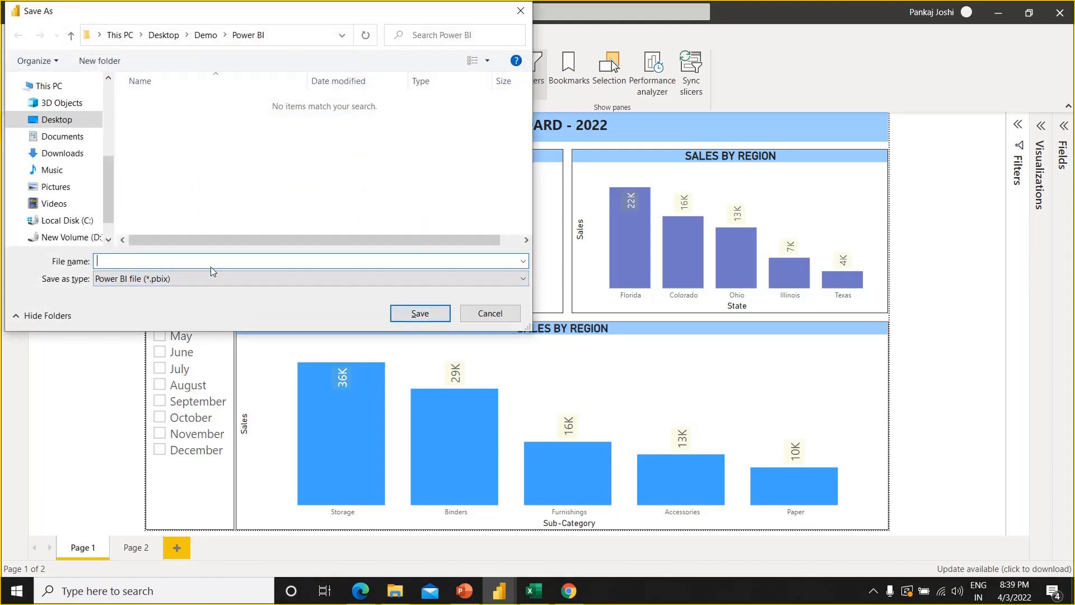
text(001)
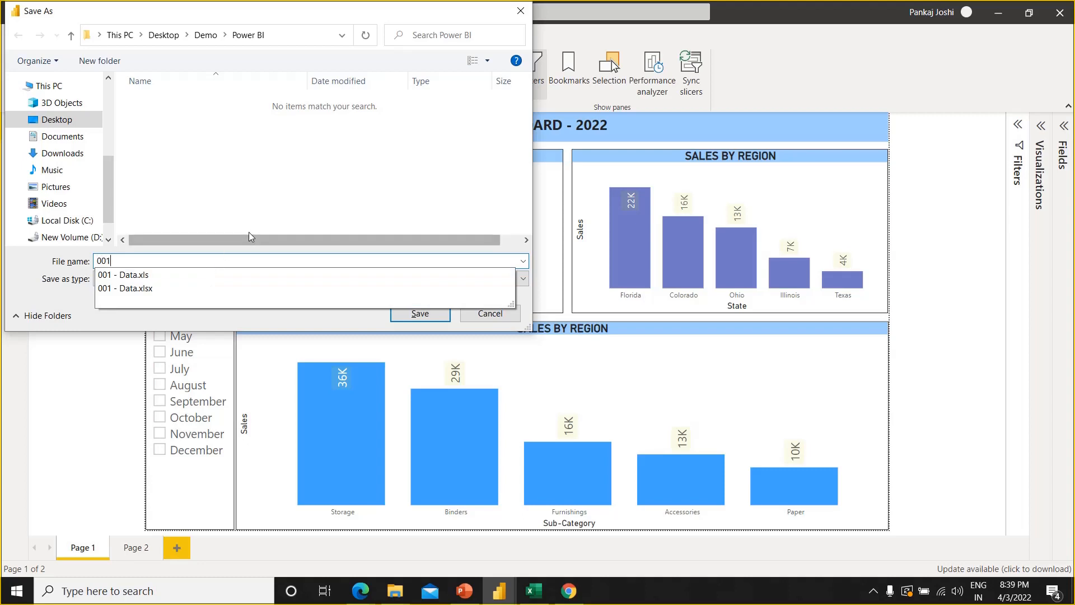
click(274, 156)
click(426, 314)
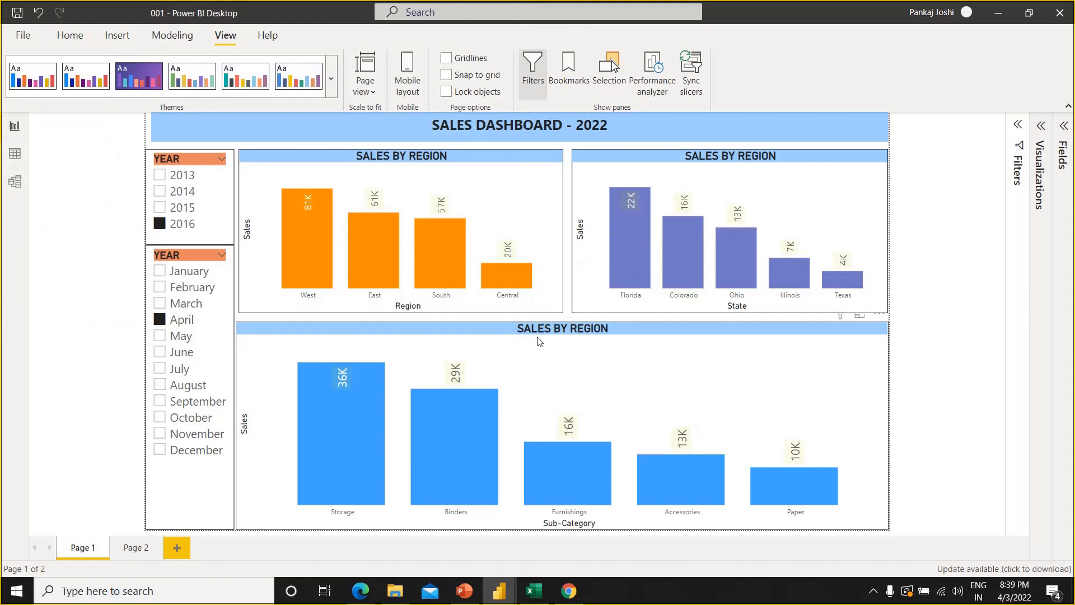
Switch to the Demo - Power BI presentation in PowerPoint, briefly returning to the dashboard in between
key(alt+Tab)
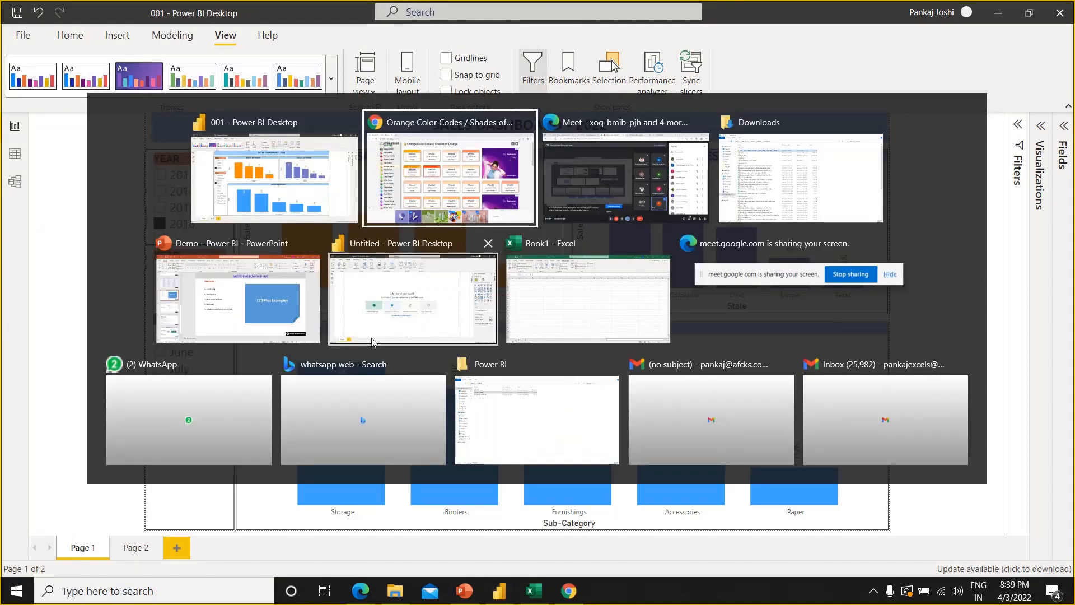
key(alt+shift+Tab)
key(alt+Tab)
key(alt+Tab)
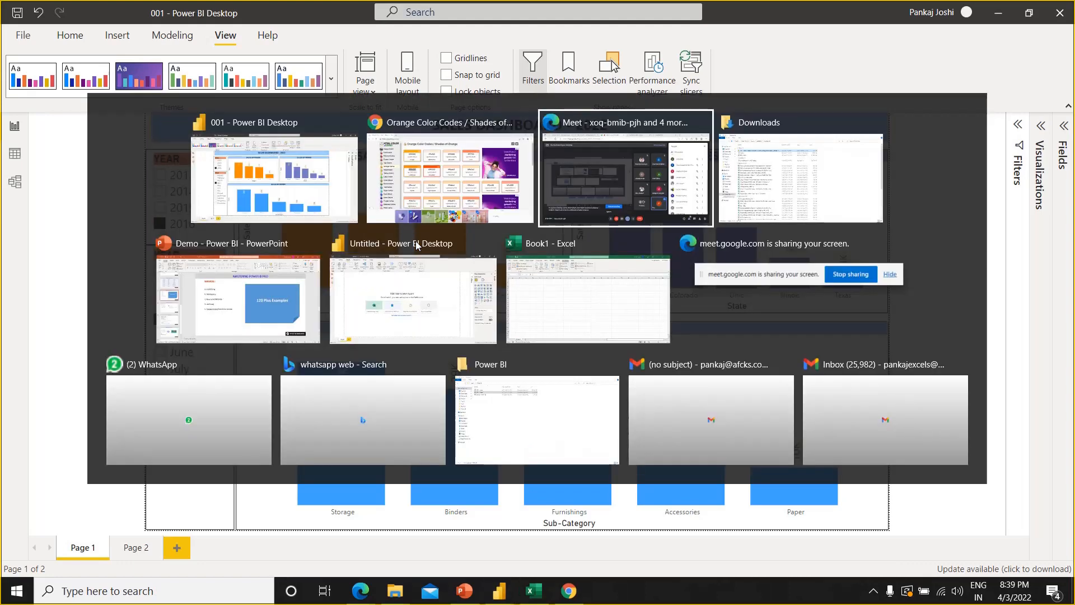
key(alt+Tab)
key(alt+Tab)
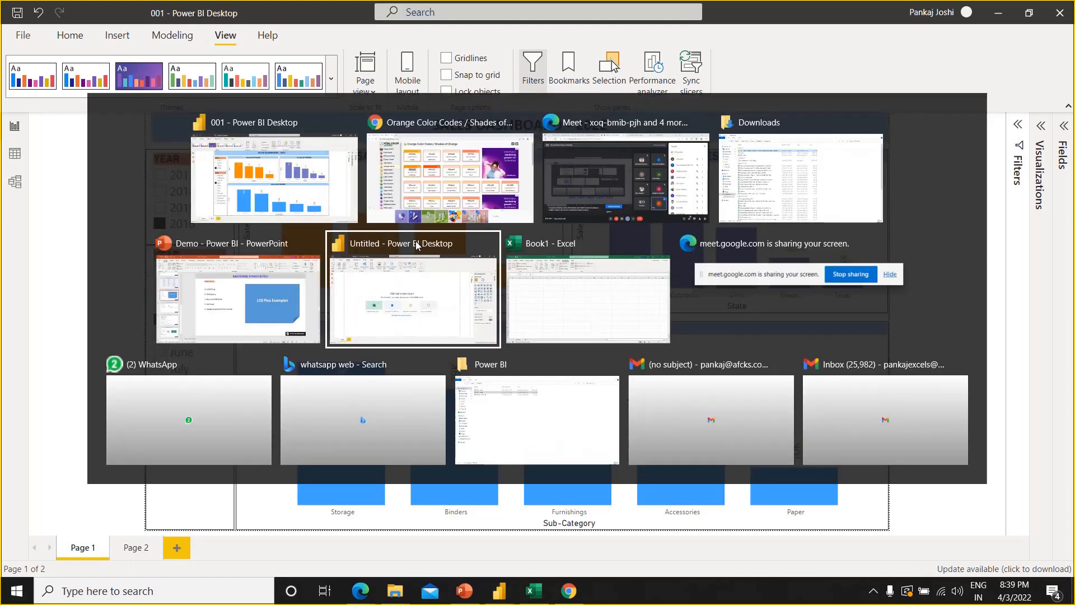
key(alt+shift+Tab)
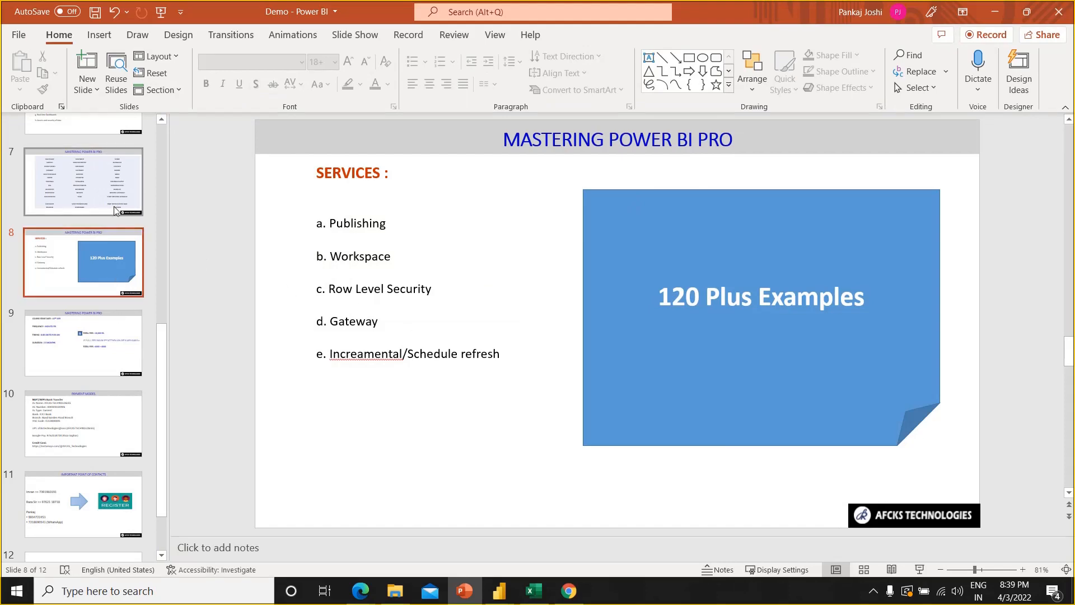
key(alt+Tab)
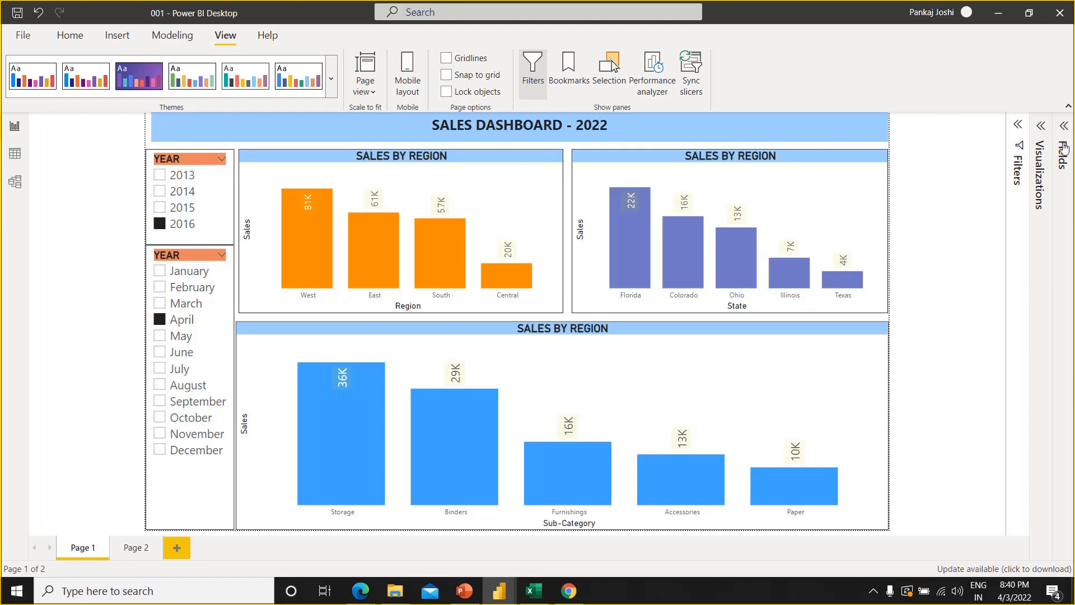
key(alt+Tab)
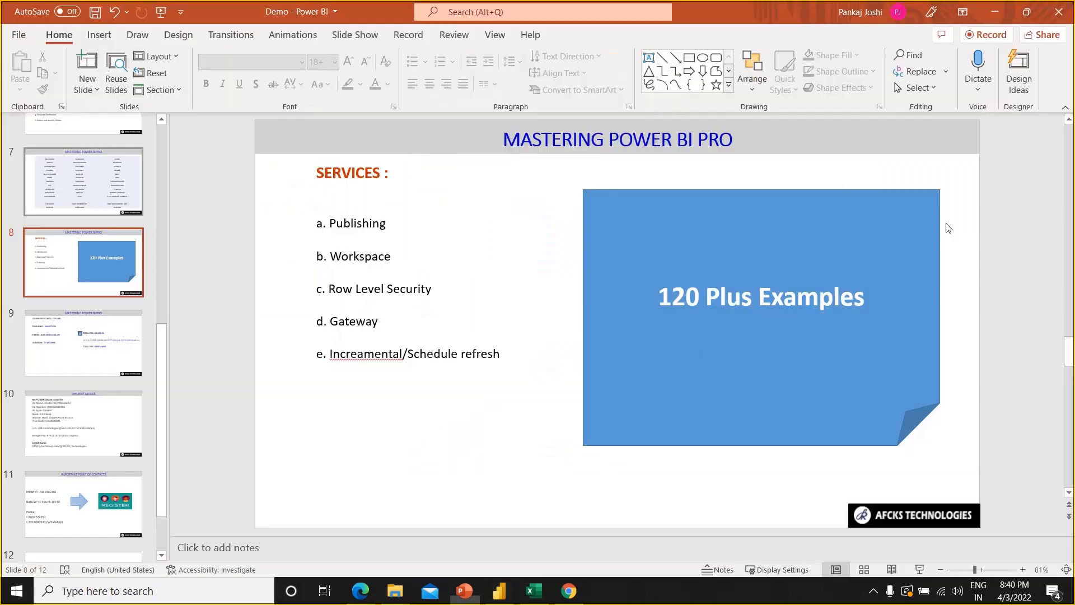
Show slide 7 with the DAX function list, followed by slide 5 on visuals
click(106, 163)
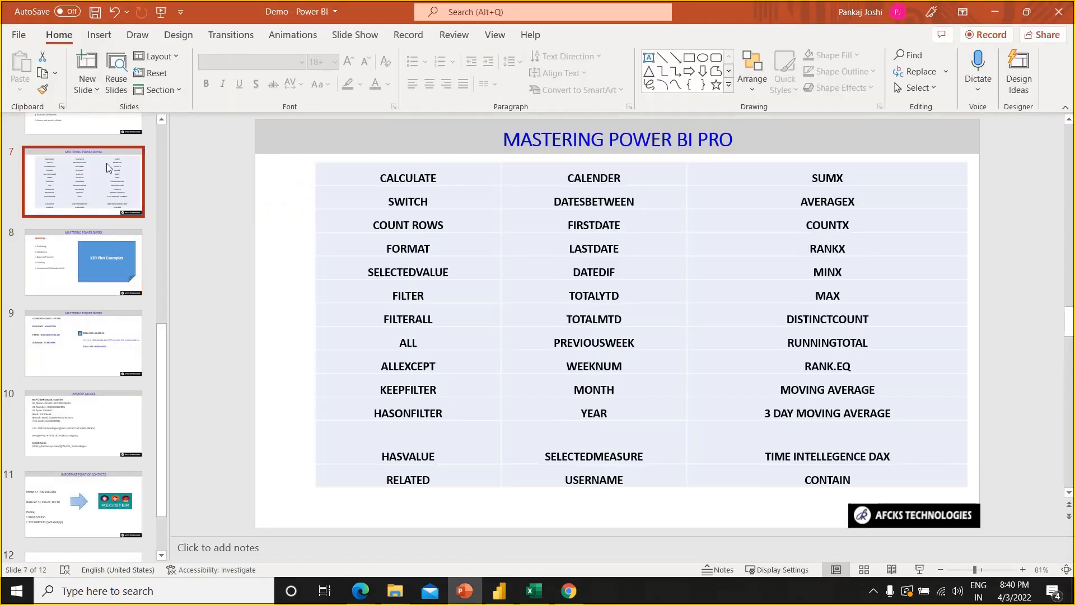
click(162, 119)
click(161, 119)
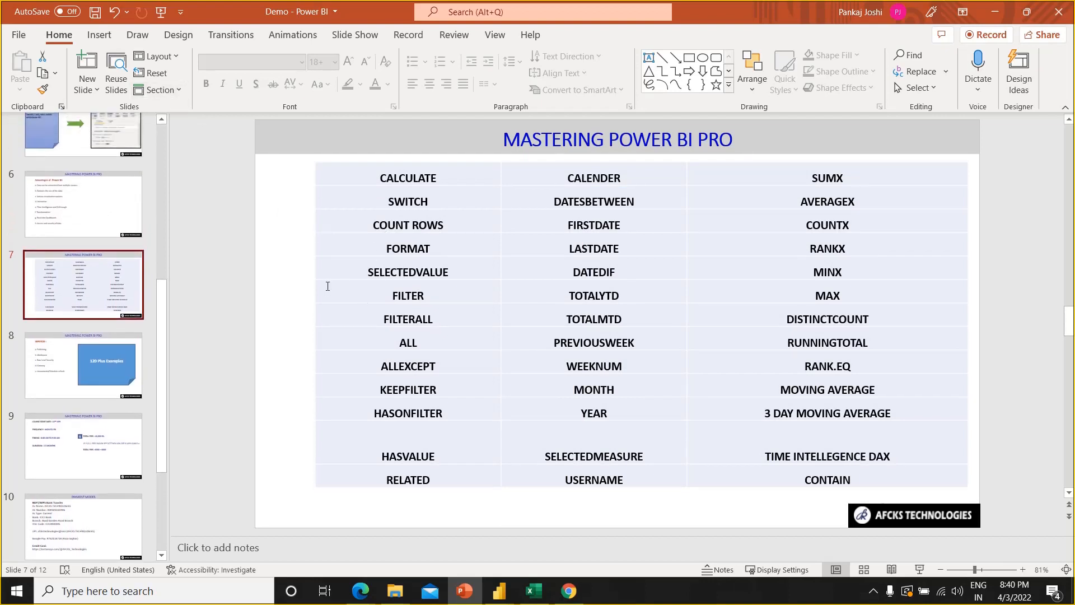
click(115, 137)
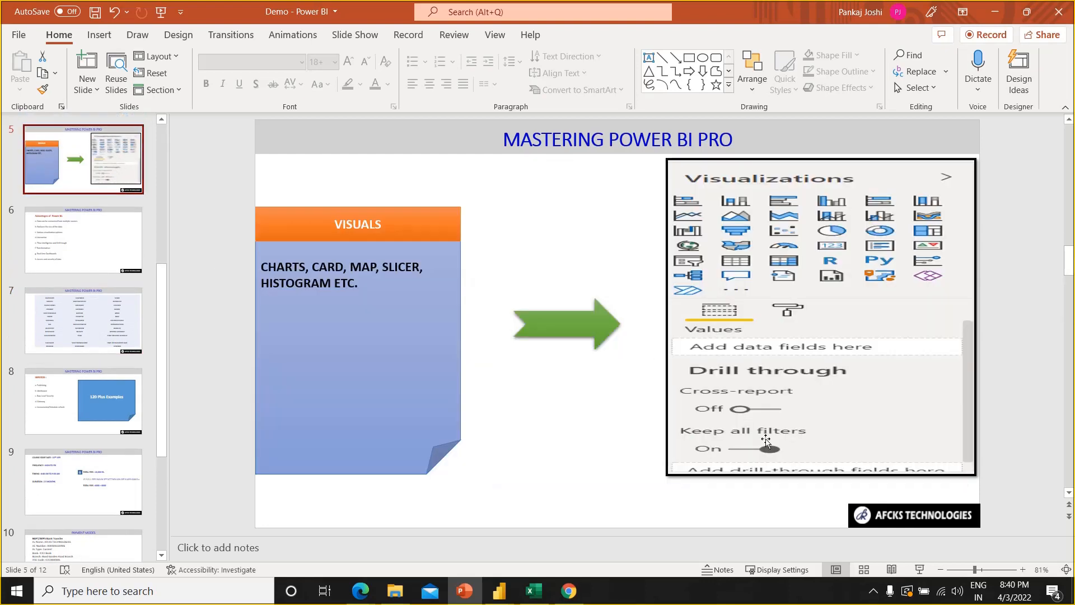